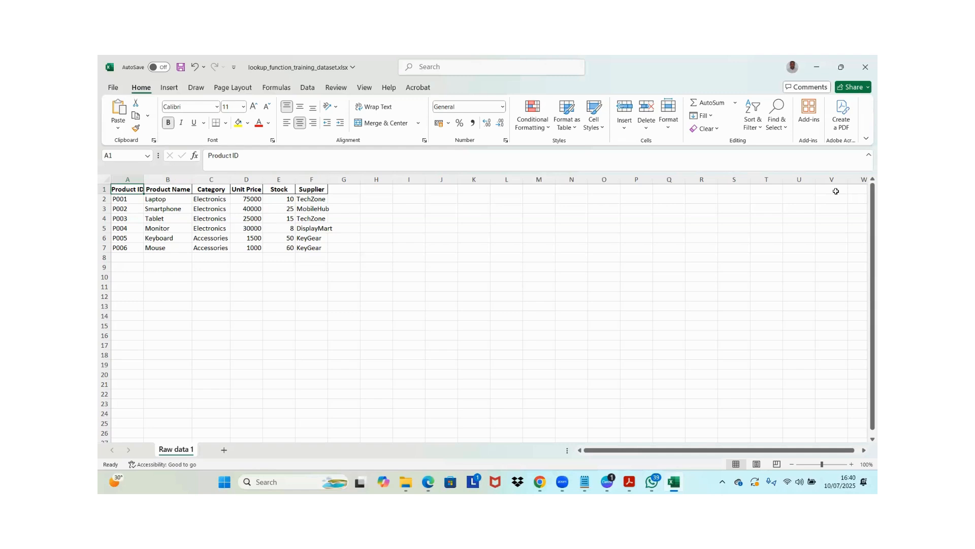
Convert the product data range A1:F7 into a table with headers
{"action": "key", "text": "ctrl+shift+Right"}
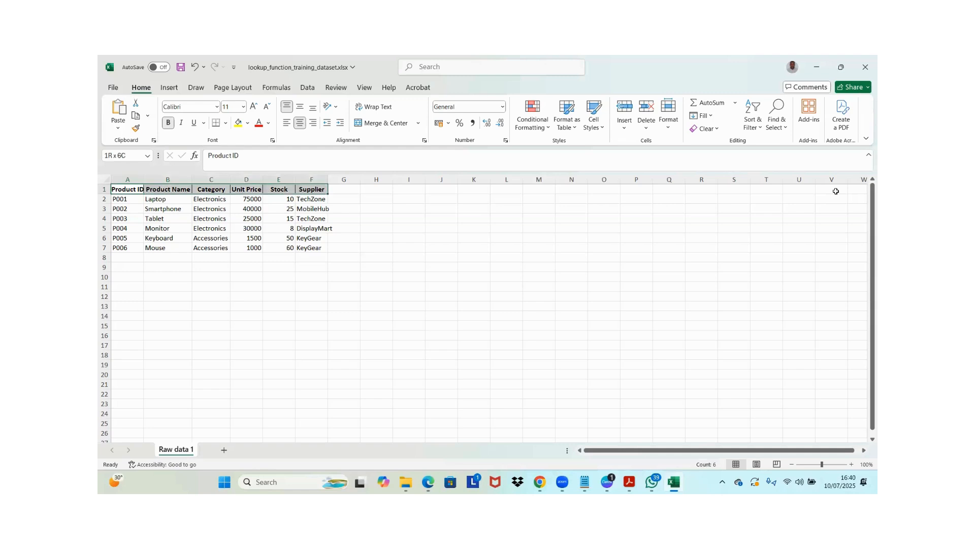
{"action": "key", "text": "ctrl+shift+Down"}
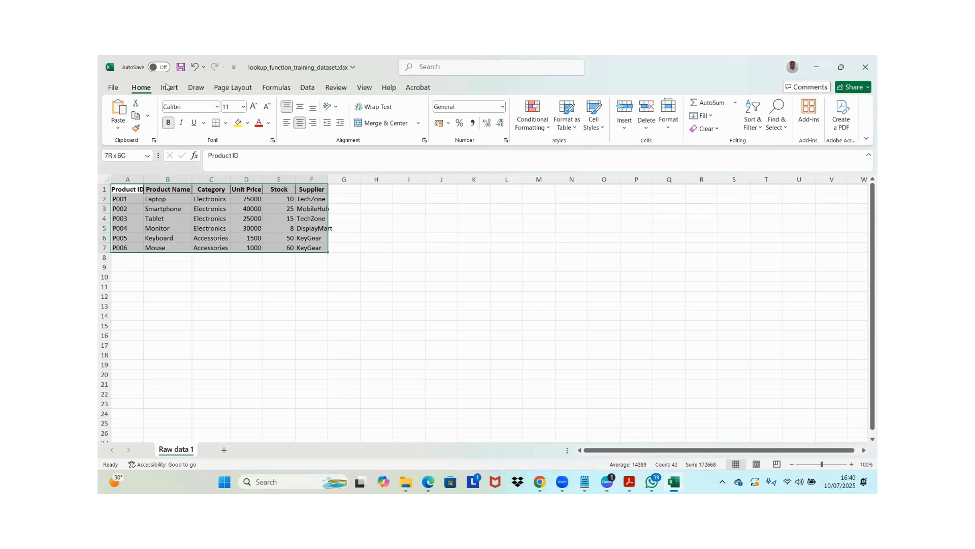
{"action": "left_click", "coordinate": [132, 189]}
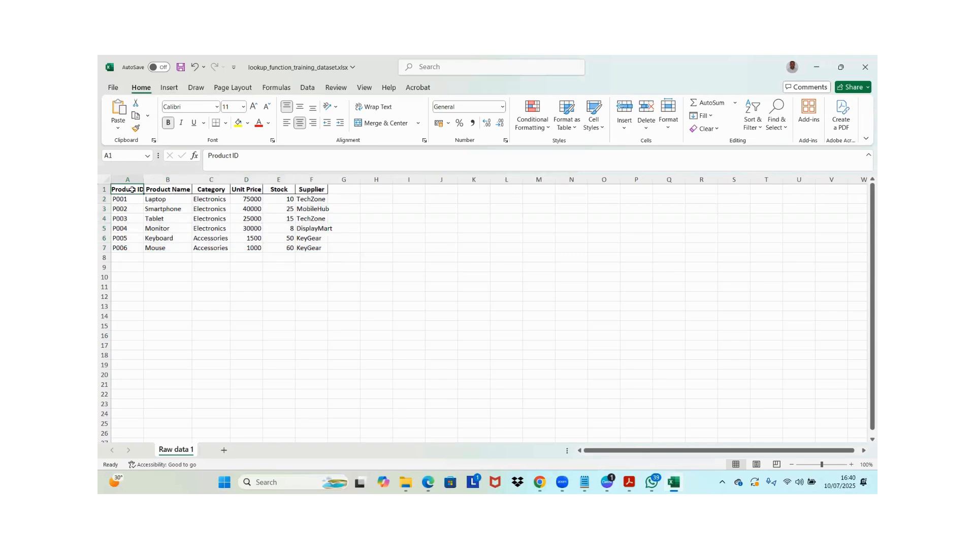
{"action": "key", "text": "ctrl+shift+Right"}
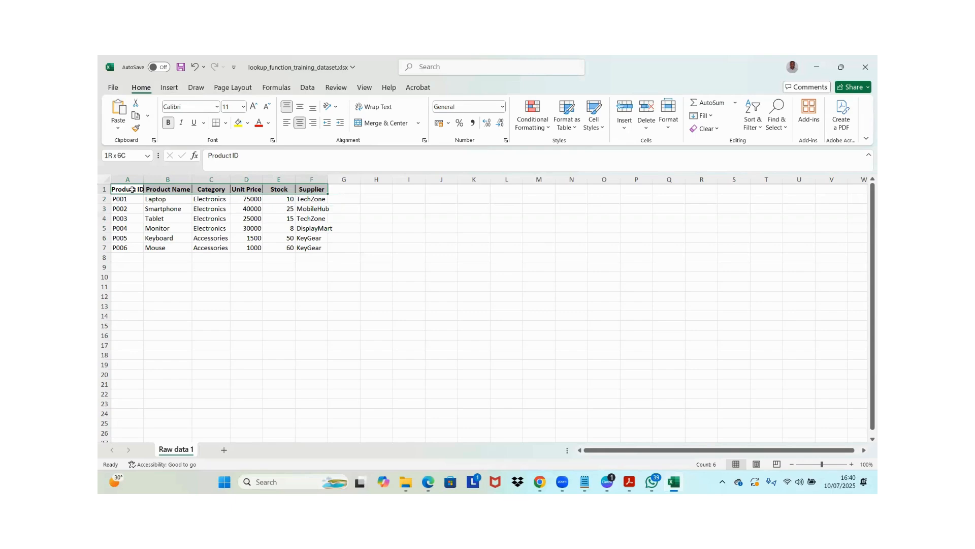
{"action": "key", "text": "ctrl+shift+Down"}
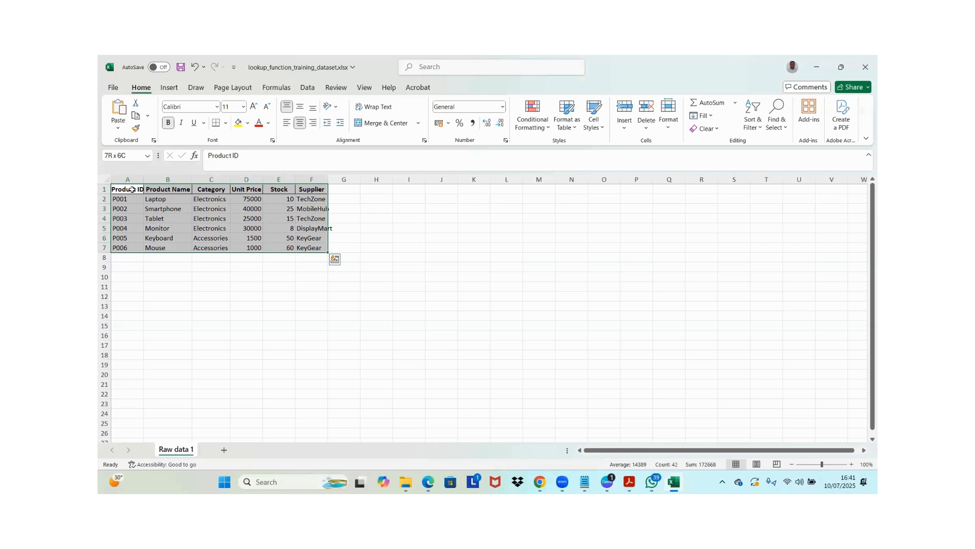
{"action": "left_click", "coordinate": [169, 88]}
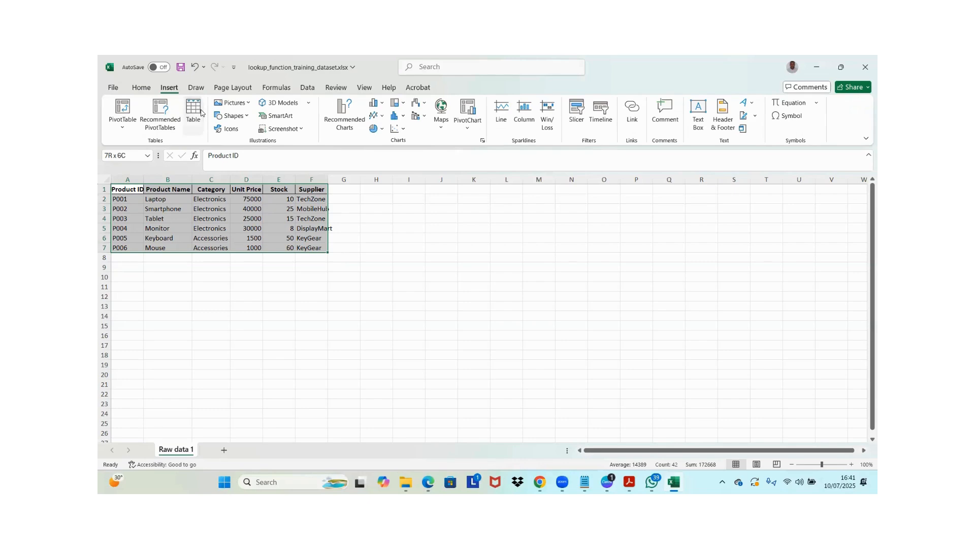
{"action": "left_click", "coordinate": [193, 112]}
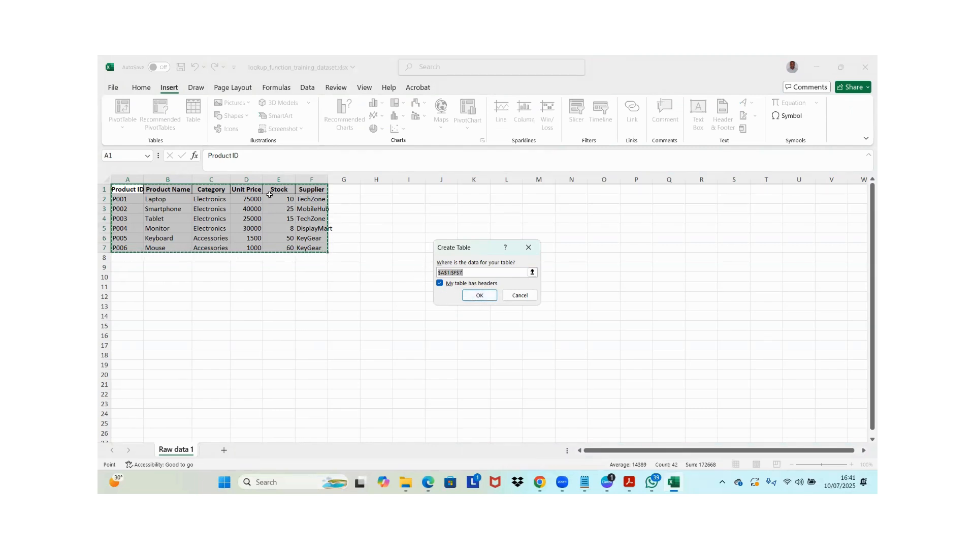
{"action": "left_click", "coordinate": [488, 300]}
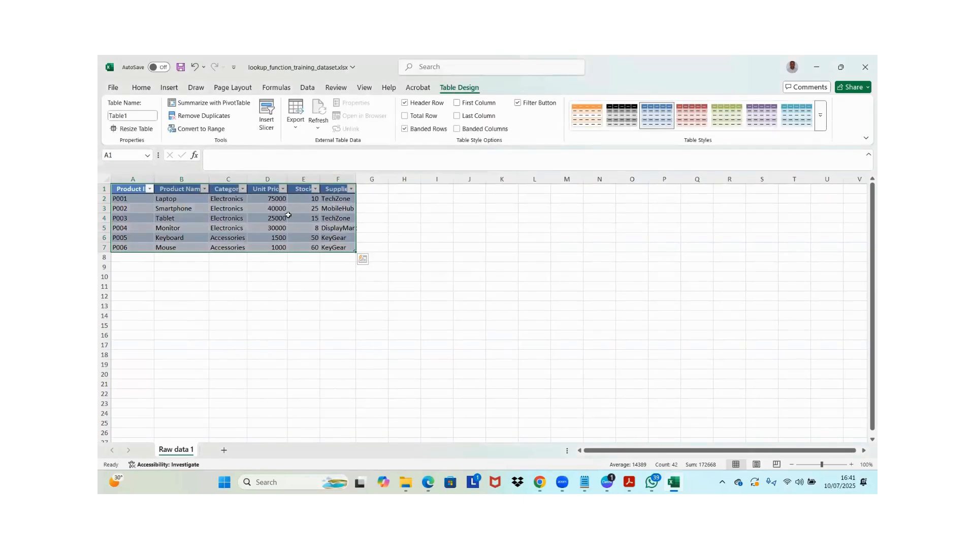
{"action": "left_click", "coordinate": [304, 230]}
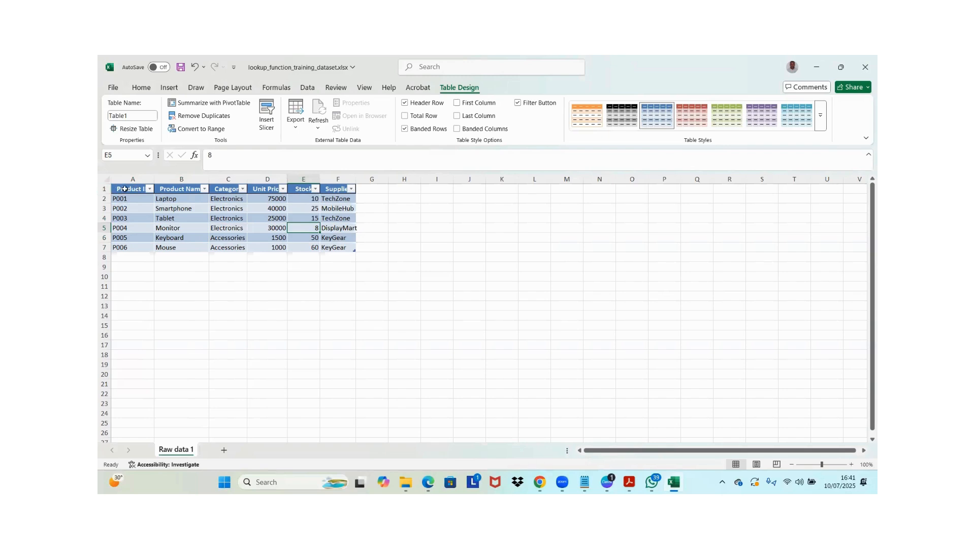
Freeze the worksheet's top row containing the product table headers
{"action": "left_click", "coordinate": [104, 189]}
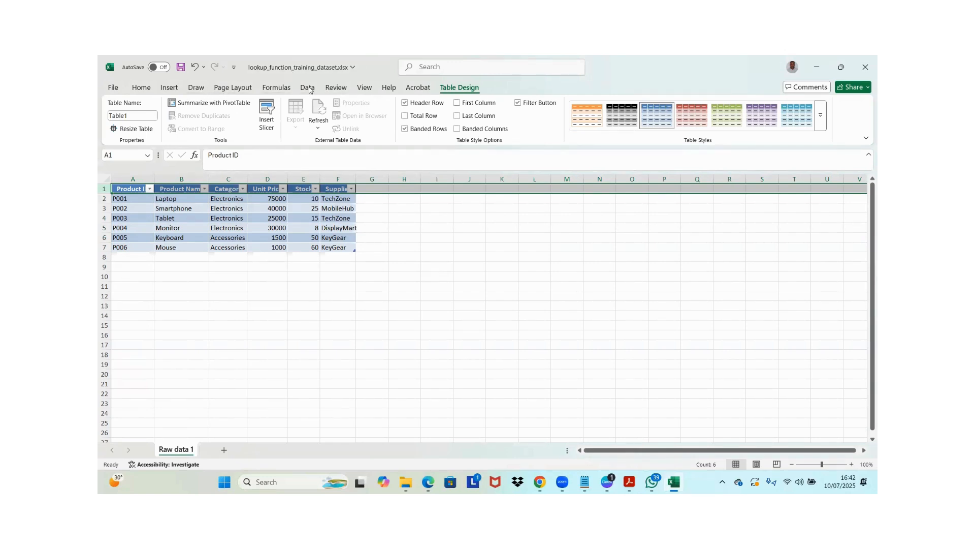
{"action": "left_click", "coordinate": [361, 88]}
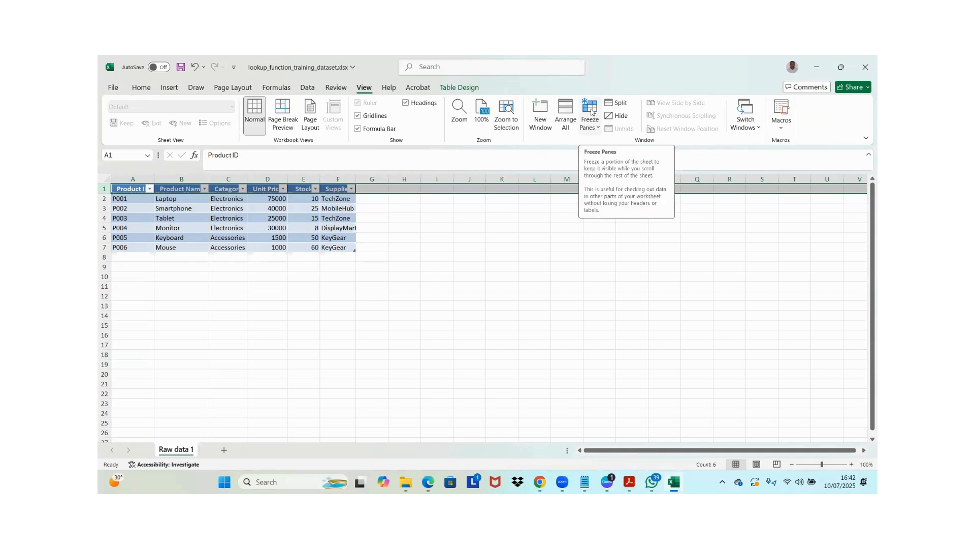
{"action": "left_click", "coordinate": [595, 126]}
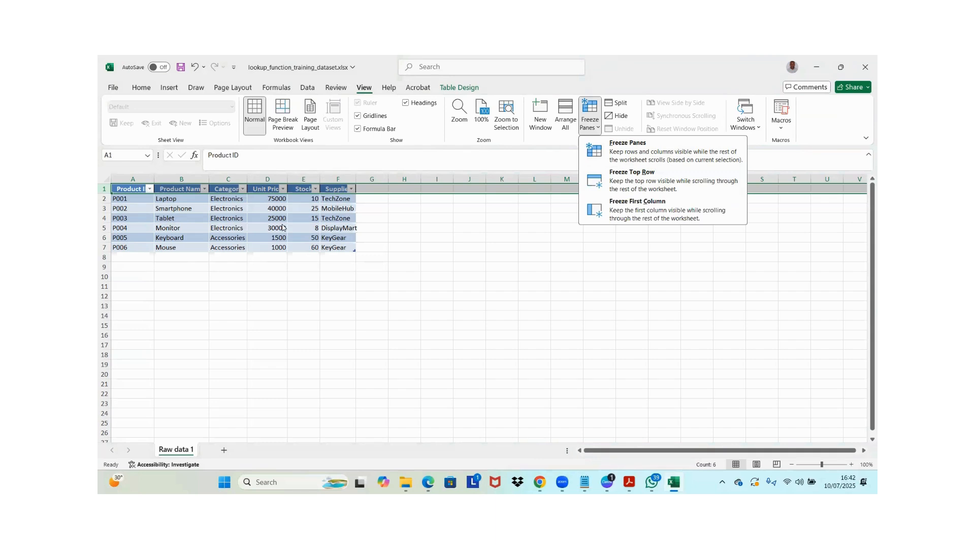
{"action": "left_click", "coordinate": [653, 176]}
{"action": "left_click", "coordinate": [274, 202]}
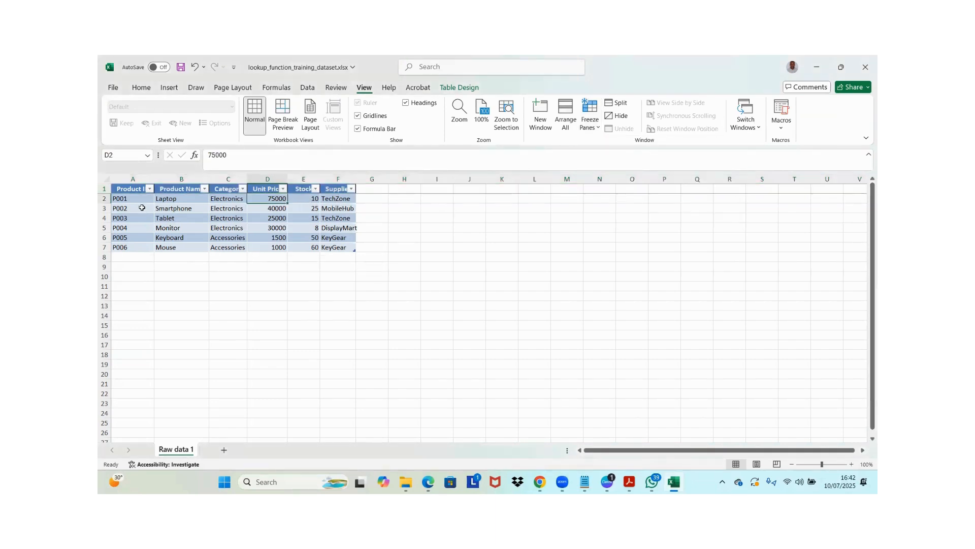
Move down to the worksheet's last row and back to examine how the frozen header row behaves
{"action": "left_click", "coordinate": [140, 206]}
{"action": "key", "text": "Down"}
{"action": "key", "text": "Down"}
{"action": "key", "text": "Down"}
{"action": "key", "text": "Down"}
{"action": "key", "text": "Down"}
{"action": "key", "text": "Down"}
{"action": "key", "text": "Down"}
{"action": "key", "text": "Down"}
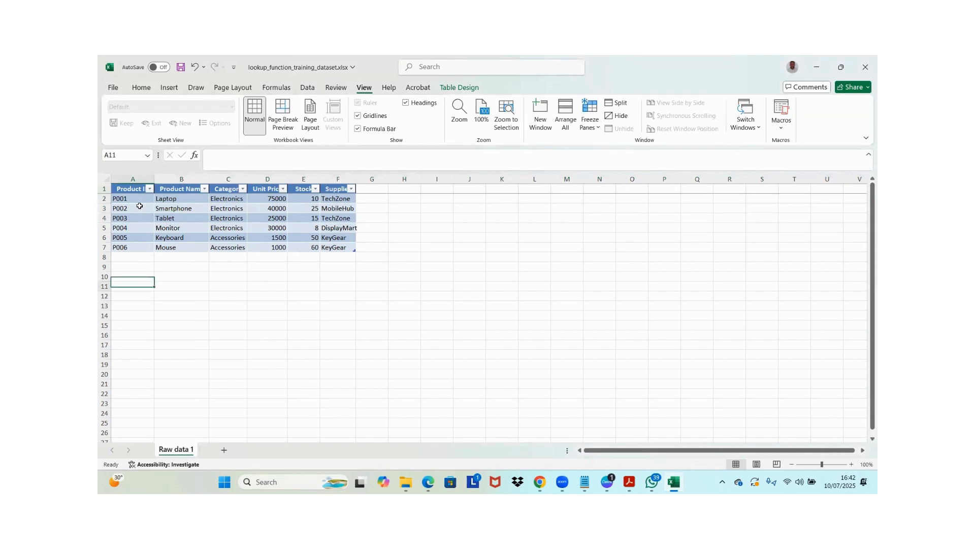
{"action": "key", "text": "Down"}
{"action": "key", "text": "Down"}
{"action": "key", "text": "Down"}
{"action": "key", "text": "Down"}
{"action": "key", "text": "Down"}
{"action": "key", "text": "Down"}
{"action": "key", "text": "Down"}
{"action": "key", "text": "Down"}
{"action": "key", "text": "Down"}
{"action": "key", "text": "Down"}
{"action": "key", "text": "Down"}
{"action": "key", "text": "Down"}
{"action": "key", "text": "Down"}
{"action": "key", "text": "Down"}
{"action": "key", "text": "Down"}
{"action": "key", "text": "Down"}
{"action": "key", "text": "Down"}
{"action": "key", "text": "Down"}
{"action": "key", "text": "Down"}
{"action": "key", "text": "Down"}
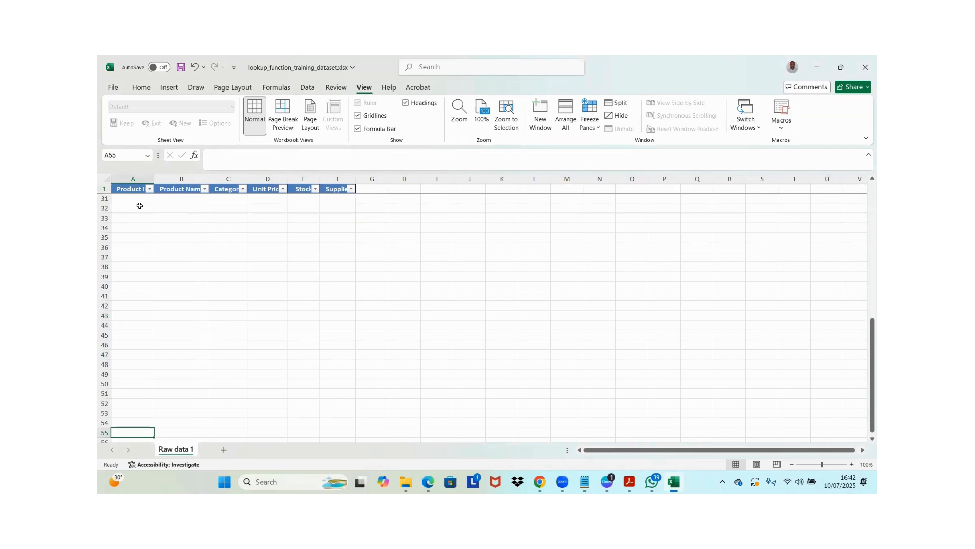
{"action": "key", "text": "ctrl+Up"}
{"action": "key", "text": "ctrl+Up"}
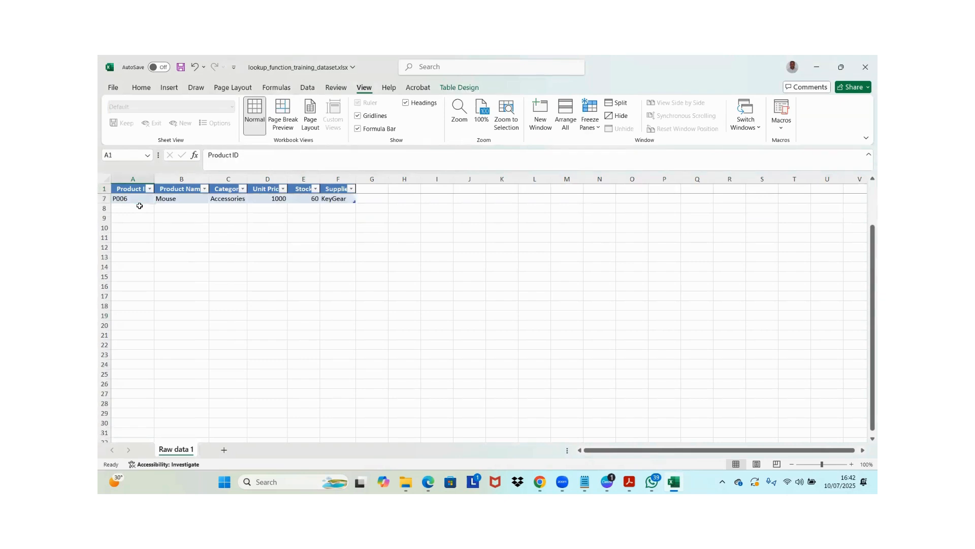
{"action": "key", "text": "Down"}
{"action": "key", "text": "Up"}
{"action": "key", "text": "Down"}
{"action": "key", "text": "Down"}
{"action": "key", "text": "Down"}
{"action": "key", "text": "Down"}
{"action": "key", "text": "Down"}
{"action": "key", "text": "Down"}
{"action": "key", "text": "Down"}
{"action": "key", "text": "Down"}
{"action": "key", "text": "Down"}
{"action": "key", "text": "Down"}
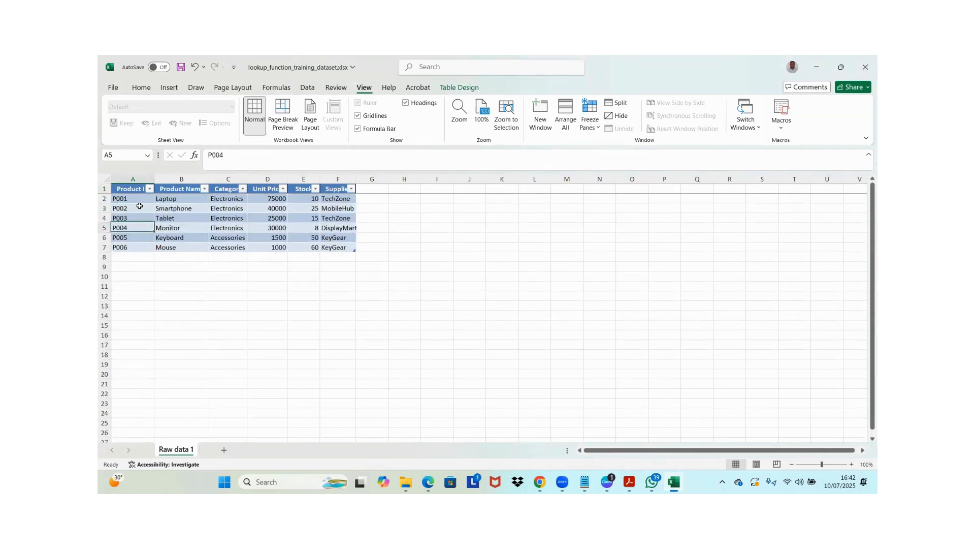
{"action": "key", "text": "Down"}
{"action": "key", "text": "Down"}
{"action": "key", "text": "Down"}
{"action": "key", "text": "Down"}
{"action": "key", "text": "Down"}
{"action": "key", "text": "Down"}
{"action": "key", "text": "Down"}
{"action": "key", "text": "Down"}
{"action": "key", "text": "Down"}
{"action": "key", "text": "Down"}
{"action": "key", "text": "Down"}
{"action": "key", "text": "Down"}
{"action": "key", "text": "Down"}
{"action": "key", "text": "Down"}
{"action": "key", "text": "Down"}
{"action": "key", "text": "Down"}
{"action": "key", "text": "Down"}
{"action": "key", "text": "Down"}
{"action": "key", "text": "Down"}
{"action": "key", "text": "Down"}
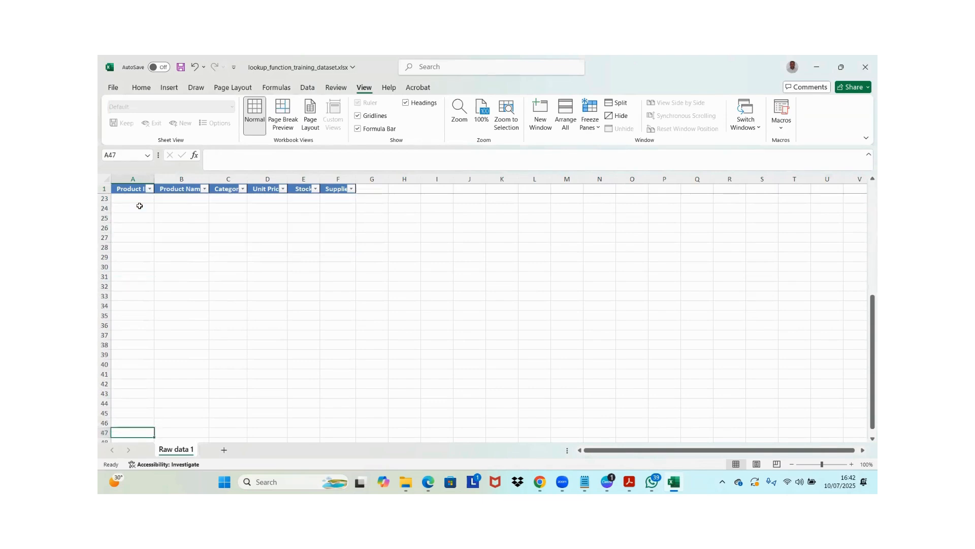
{"action": "key", "text": "ctrl+Down"}
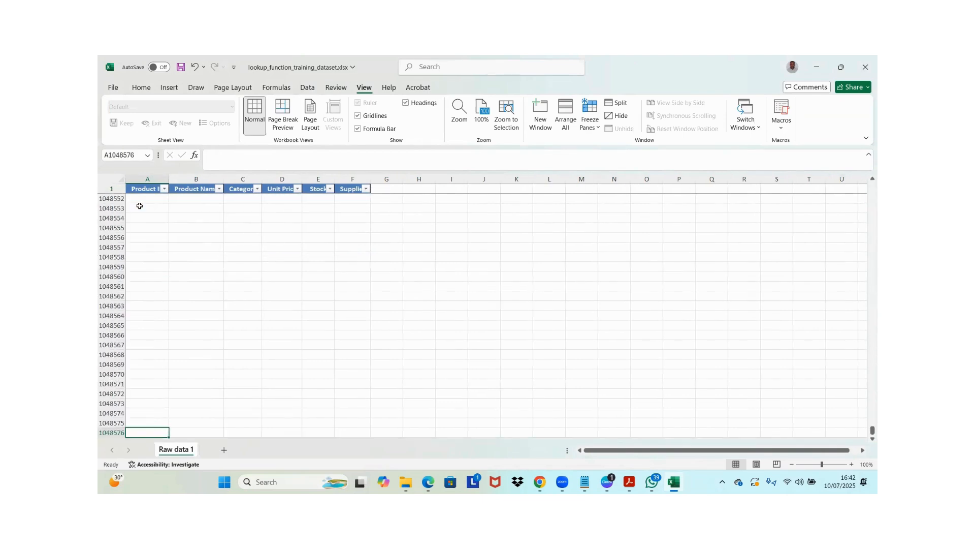
{"action": "key", "text": "ctrl+Up"}
{"action": "key", "text": "Up"}
{"action": "key", "text": "Up"}
{"action": "key", "text": "Up"}
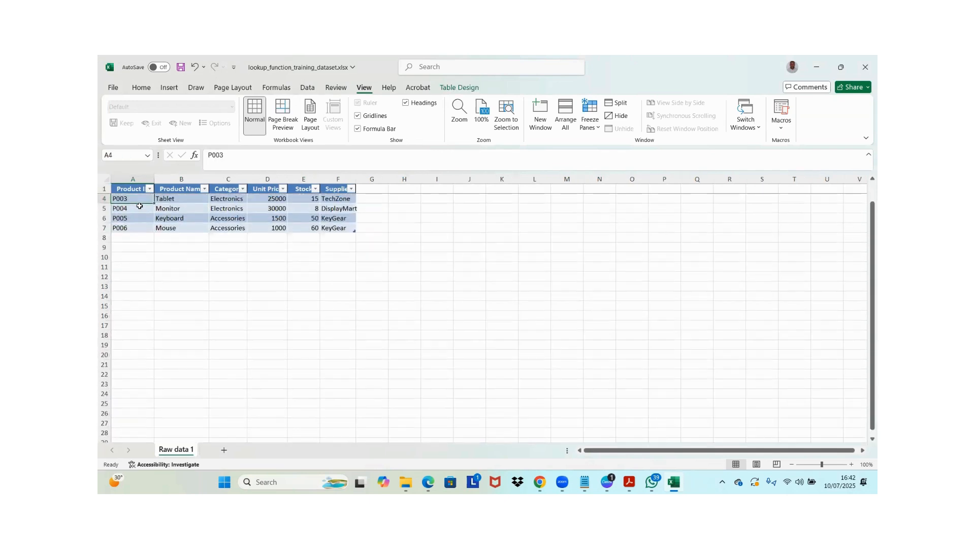
{"action": "key", "text": "ctrl+Up"}
{"action": "key", "text": "Down"}
{"action": "key", "text": "Up"}
{"action": "key", "text": "Up"}
{"action": "key", "text": "Up"}
{"action": "key", "text": "Right"}
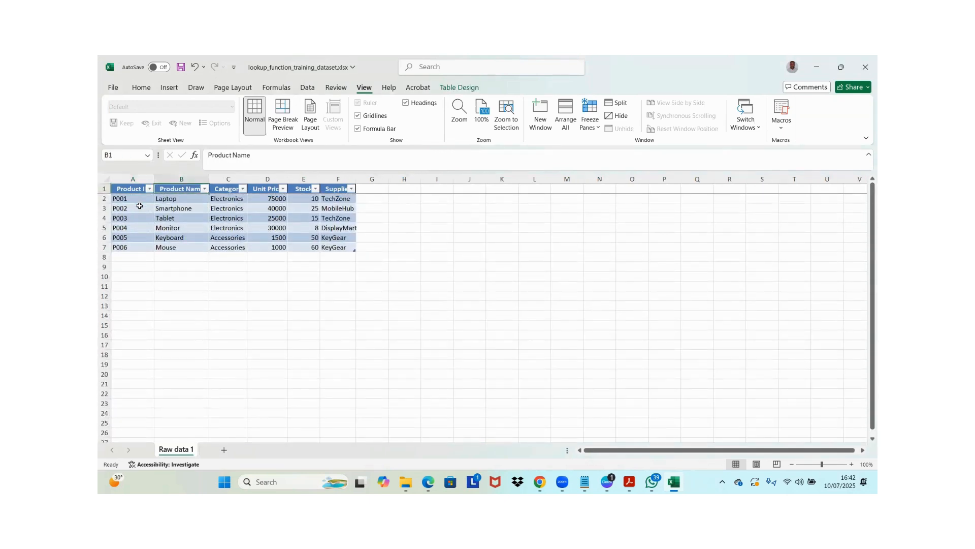
{"action": "key", "text": "Right"}
{"action": "key", "text": "Right"}
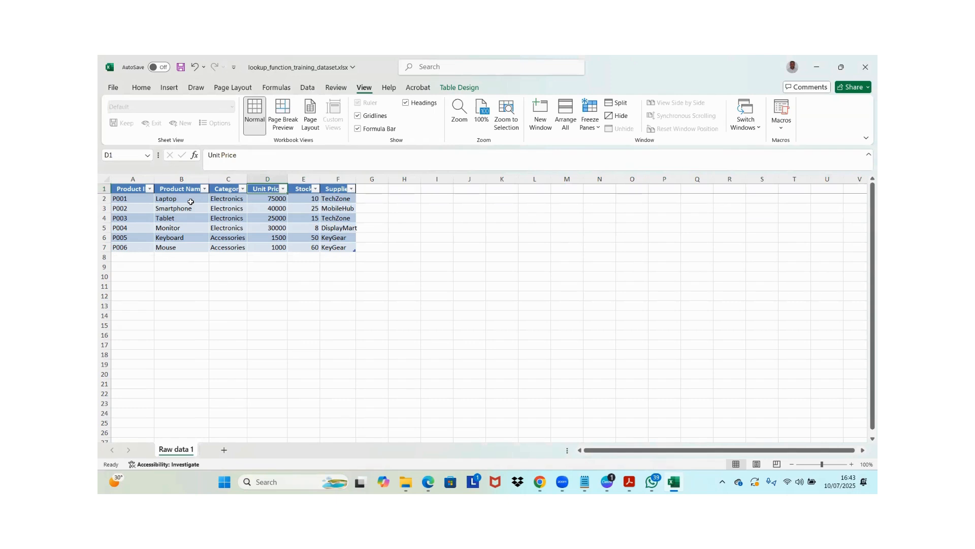
Remove the filter buttons from the product table's header row
{"action": "key", "text": "ctrl+shift+l"}
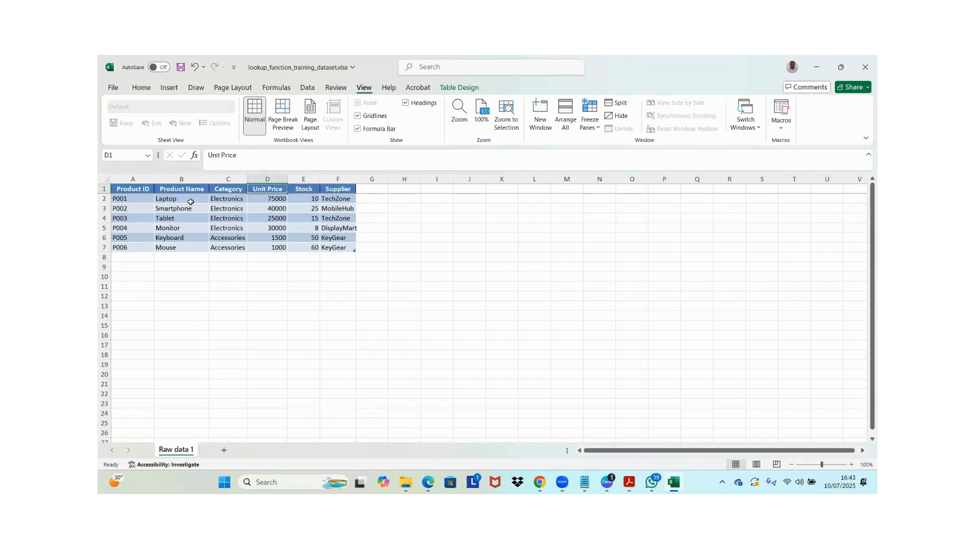
{"action": "key", "text": "Down"}
{"action": "key", "text": "Down"}
{"action": "key", "text": "Down"}
{"action": "key", "text": "Down"}
{"action": "key", "text": "Down"}
{"action": "key", "text": "Down"}
{"action": "key", "text": "Down"}
{"action": "key", "text": "Down"}
{"action": "key", "text": "Down"}
{"action": "key", "text": "Down"}
{"action": "key", "text": "Down"}
{"action": "key", "text": "Down"}
{"action": "key", "text": "Down"}
{"action": "key", "text": "Down"}
{"action": "key", "text": "Down"}
{"action": "key", "text": "Down"}
{"action": "key", "text": "Down"}
{"action": "key", "text": "Down"}
{"action": "key", "text": "Down"}
{"action": "key", "text": "Down"}
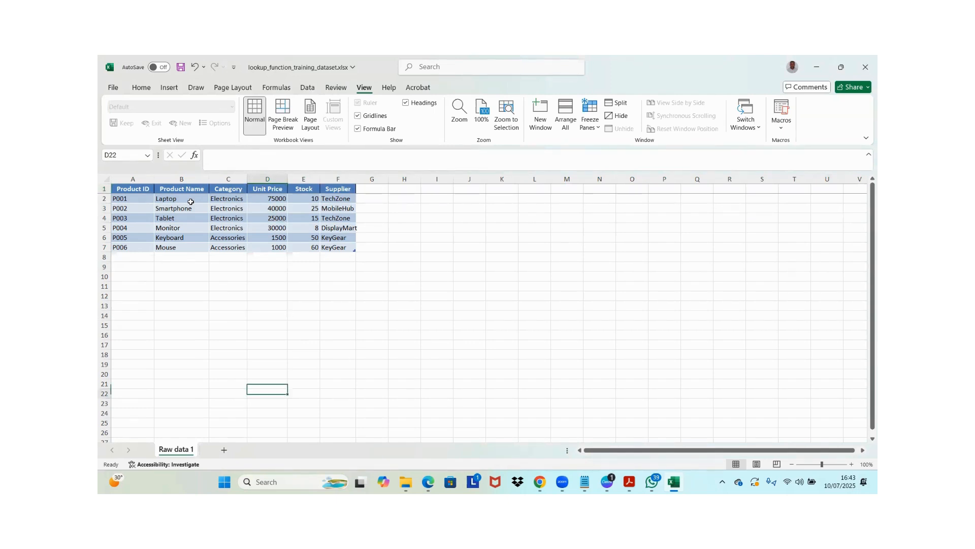
{"action": "key", "text": "ctrl+Up"}
{"action": "key", "text": "ctrl+Up"}
{"action": "scroll", "coordinate": [191, 201], "scroll_direction": "up", "scroll_amount": 2}
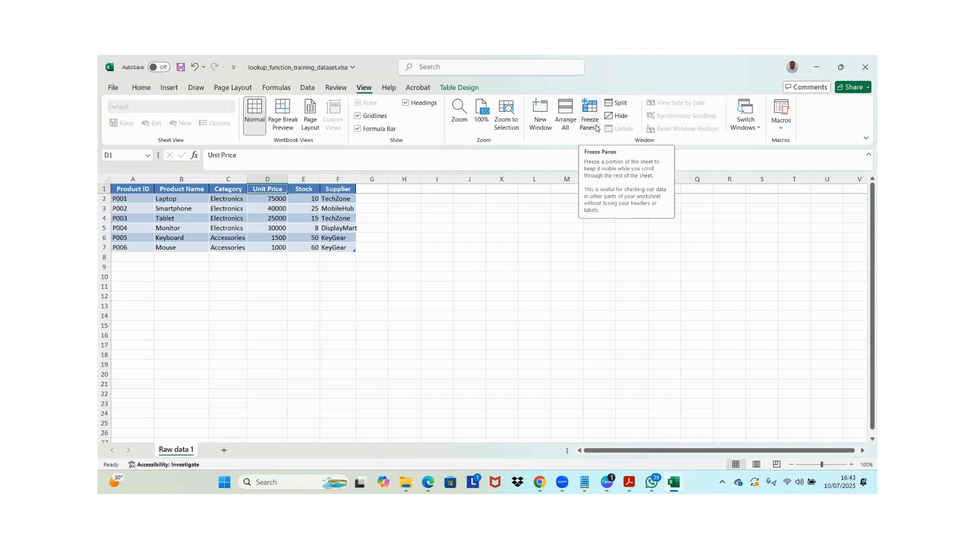
Unfreeze the panes so that all rows of the worksheet scroll
{"action": "left_click", "coordinate": [590, 122]}
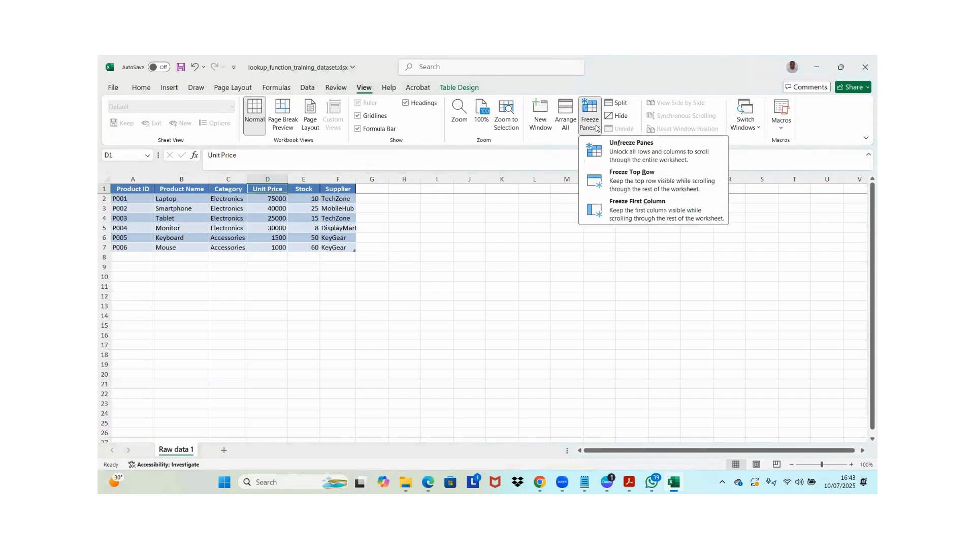
{"action": "left_click", "coordinate": [204, 192]}
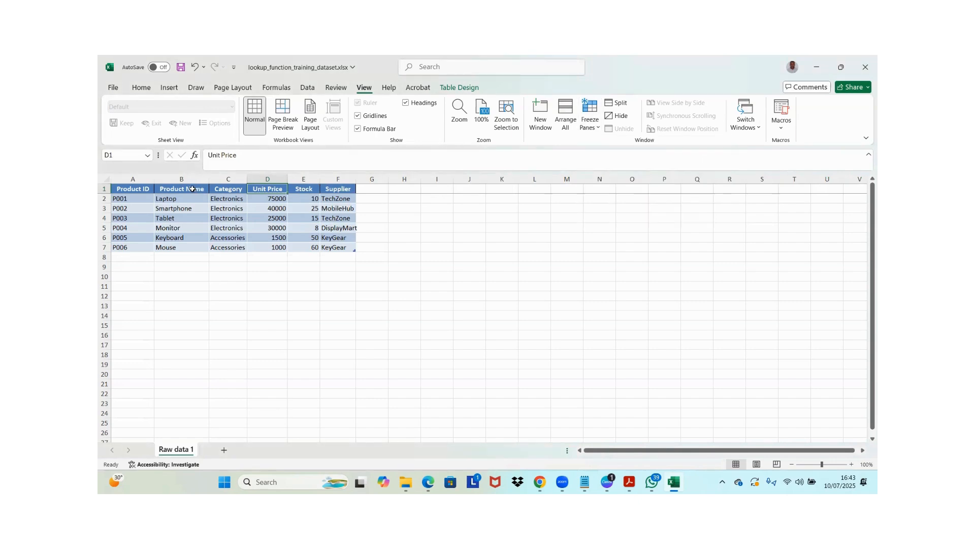
{"action": "left_click", "coordinate": [192, 188]}
{"action": "key", "text": "Left"}
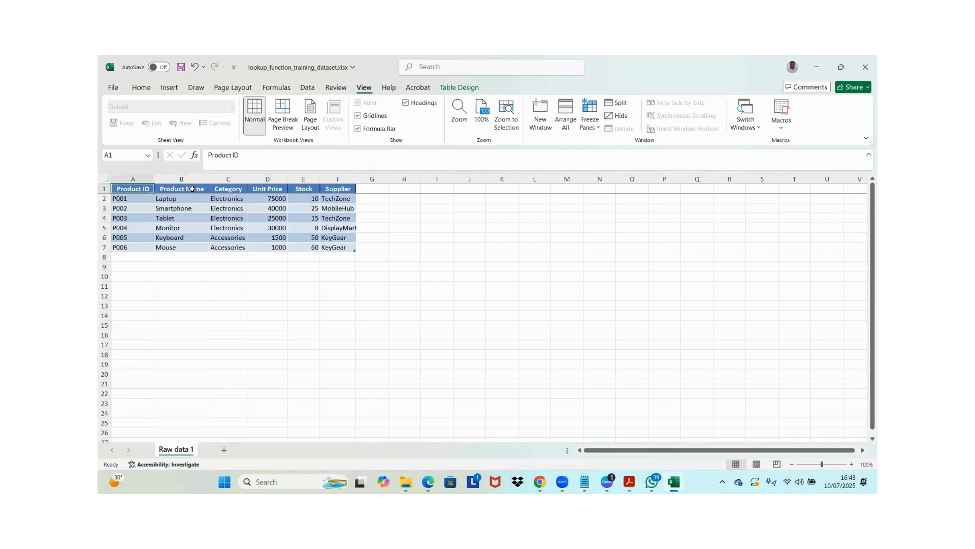
{"action": "left_click", "coordinate": [104, 188]}
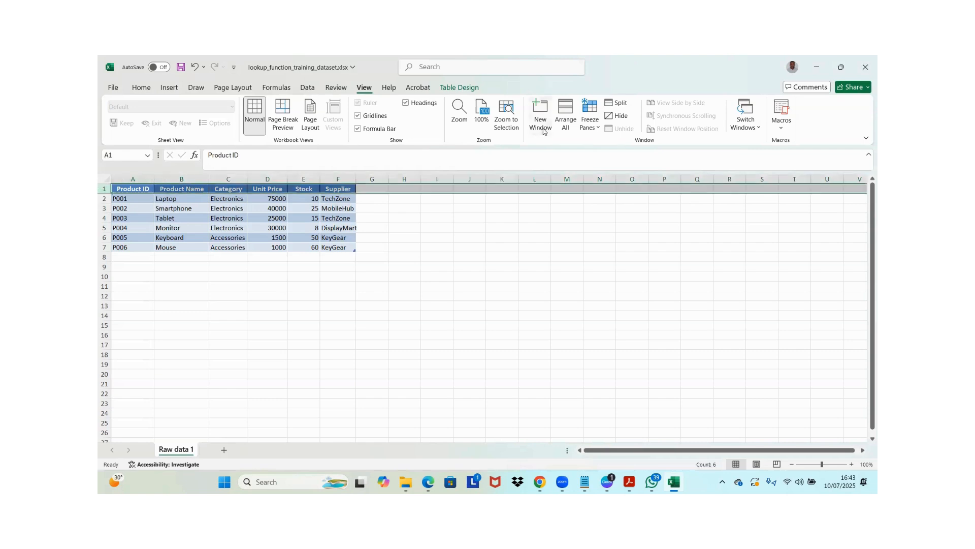
{"action": "left_click", "coordinate": [594, 127]}
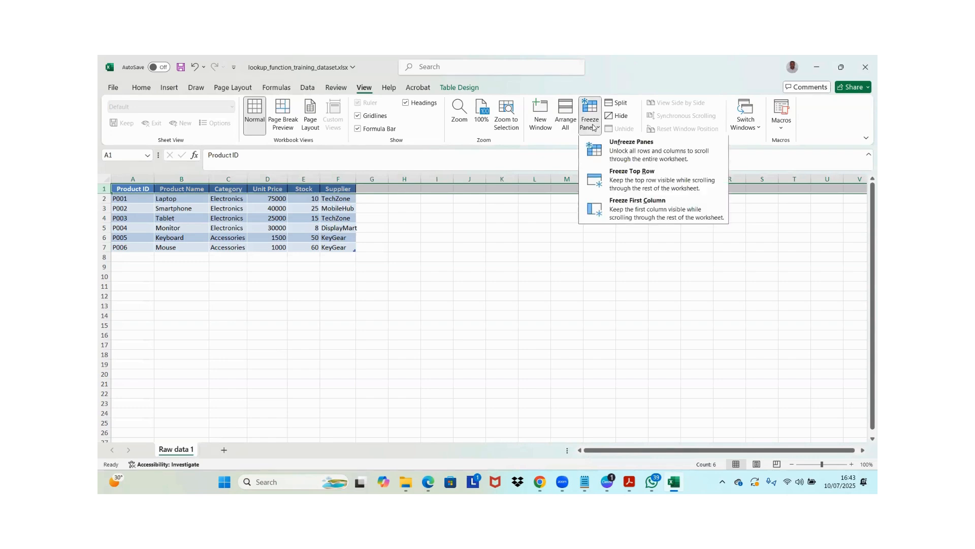
{"action": "left_click", "coordinate": [632, 147]}
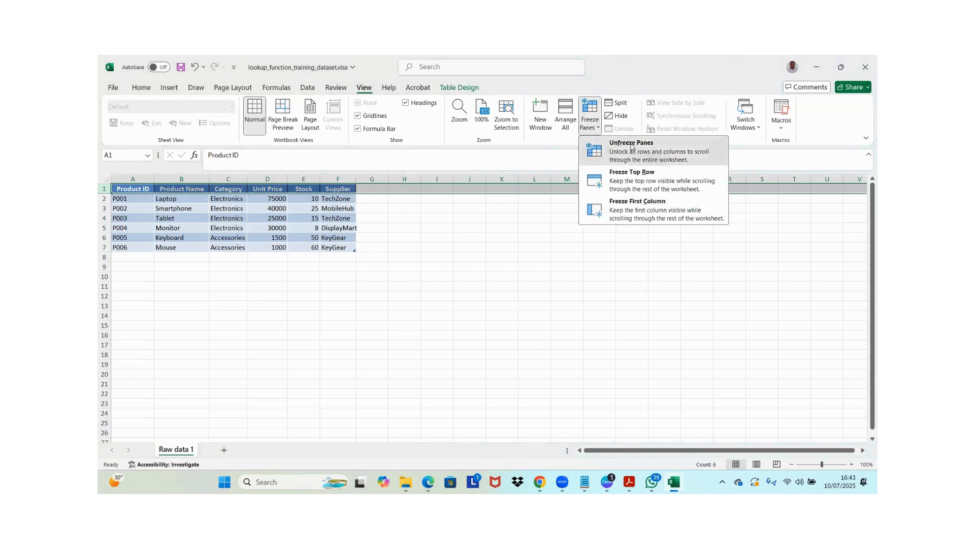
Move down past the product table and back to its first rows to examine how the headers behave with unfrozen panes
{"action": "left_click", "coordinate": [143, 204]}
{"action": "key", "text": "ctrl+Down"}
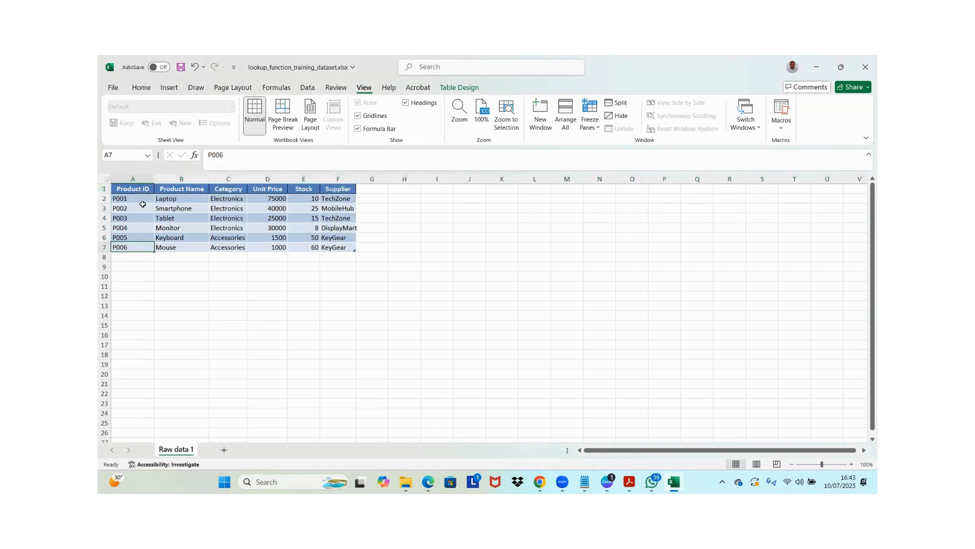
{"action": "key", "text": "Down"}
{"action": "key", "text": "Down"}
{"action": "key", "text": "Down"}
{"action": "key", "text": "Down"}
{"action": "key", "text": "Down"}
{"action": "key", "text": "Down"}
{"action": "key", "text": "Down"}
{"action": "key", "text": "Down"}
{"action": "key", "text": "Down"}
{"action": "key", "text": "Down"}
{"action": "key", "text": "Down"}
{"action": "key", "text": "Down"}
{"action": "key", "text": "Down"}
{"action": "key", "text": "Down"}
{"action": "key", "text": "Down"}
{"action": "key", "text": "Down"}
{"action": "key", "text": "Down"}
{"action": "key", "text": "Down"}
{"action": "key", "text": "Down"}
{"action": "key", "text": "Down"}
{"action": "key", "text": "Down"}
{"action": "key", "text": "Down"}
{"action": "key", "text": "Down"}
{"action": "key", "text": "Down"}
{"action": "key", "text": "Down"}
{"action": "key", "text": "Down"}
{"action": "key", "text": "Down"}
{"action": "key", "text": "Down"}
{"action": "key", "text": "Down"}
{"action": "key", "text": "Down"}
{"action": "key", "text": "ctrl+Up"}
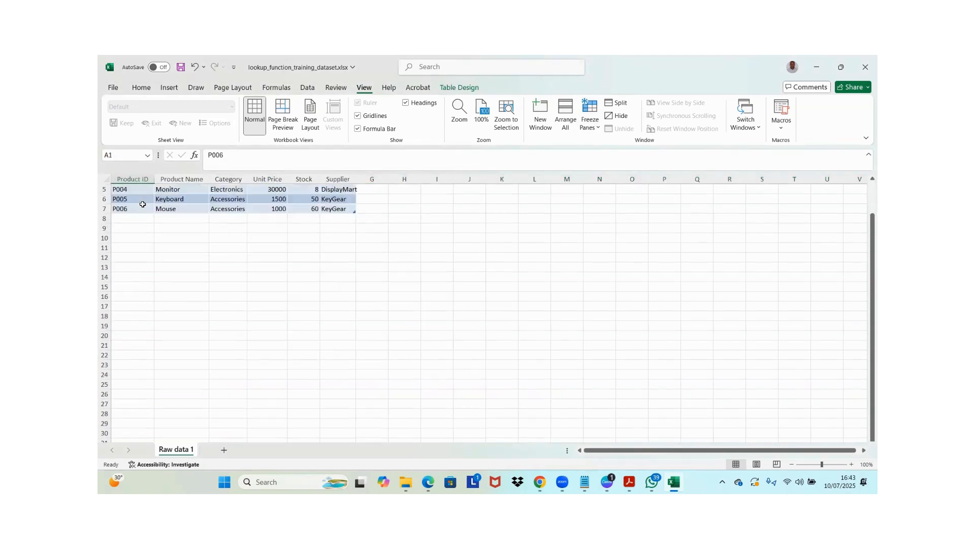
{"action": "key", "text": "ctrl+Up"}
{"action": "key", "text": "Down"}
{"action": "key", "text": "Up"}
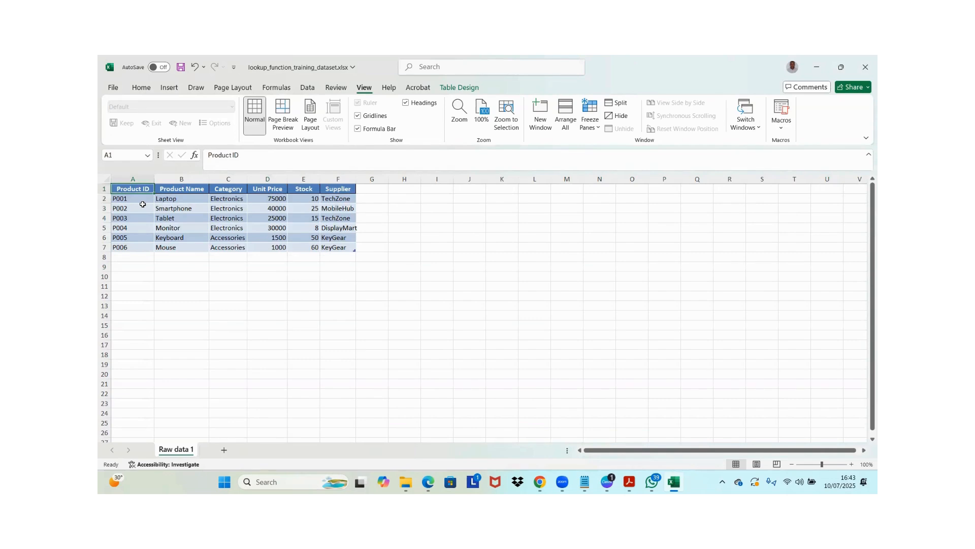
{"action": "key", "text": "Right"}
{"action": "key", "text": "Down"}
{"action": "key", "text": "Left"}
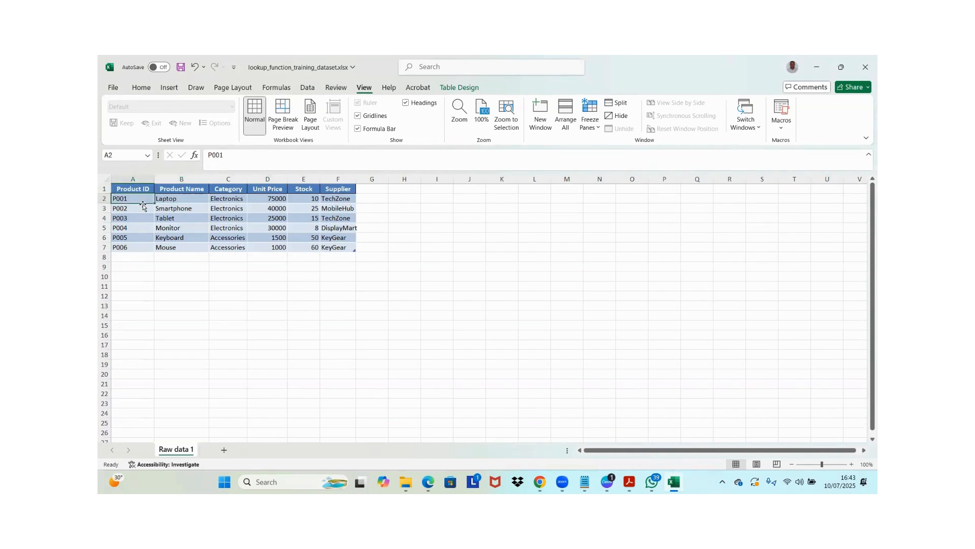
Freeze the worksheet's first column so the Product ID column stays in view
{"action": "key", "text": "Up"}
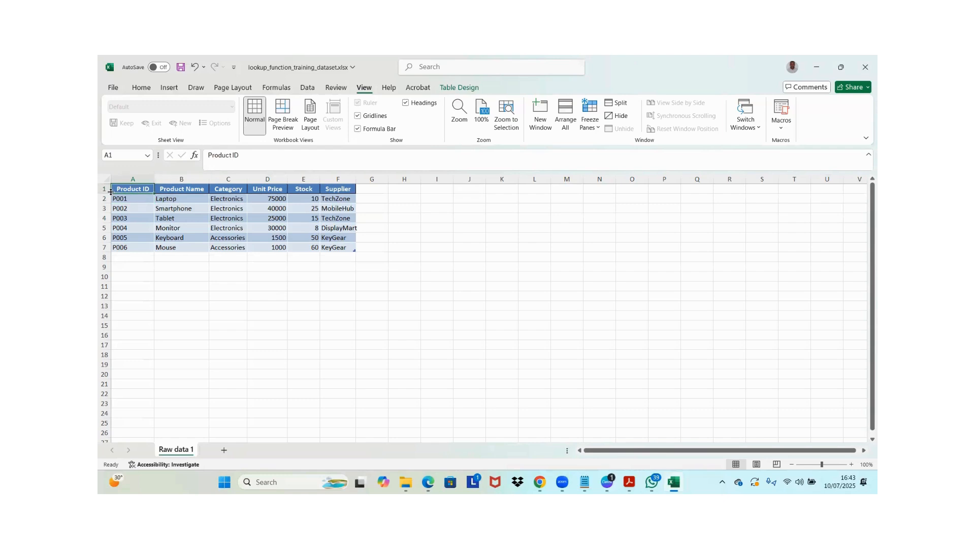
{"action": "left_click", "coordinate": [587, 122]}
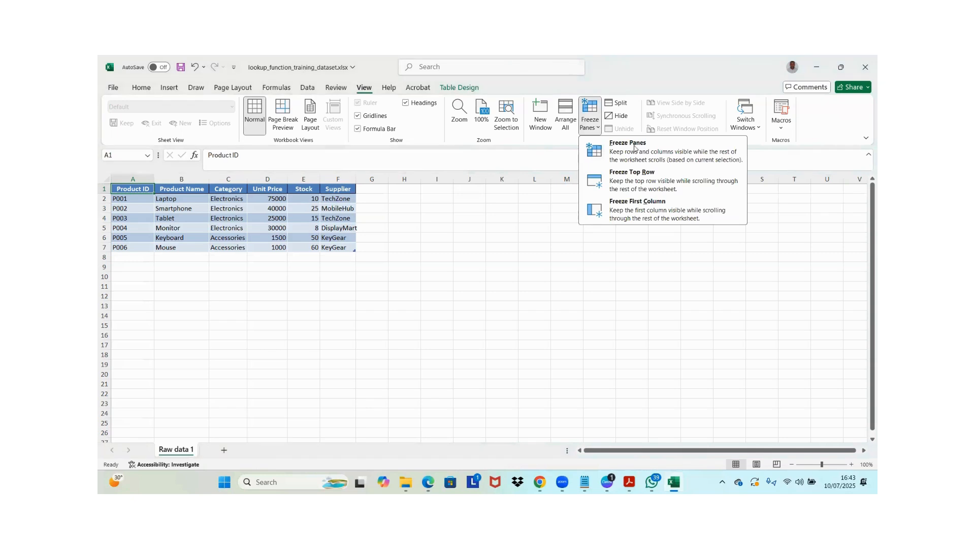
{"action": "left_click", "coordinate": [617, 208]}
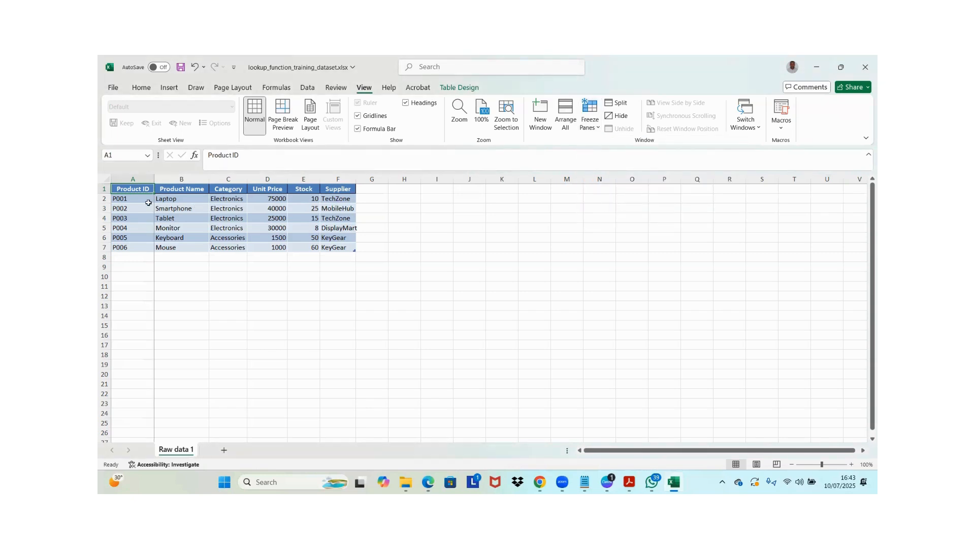
Move across the columns and back to Product ID to examine how the frozen first column behaves
{"action": "key", "text": "Right"}
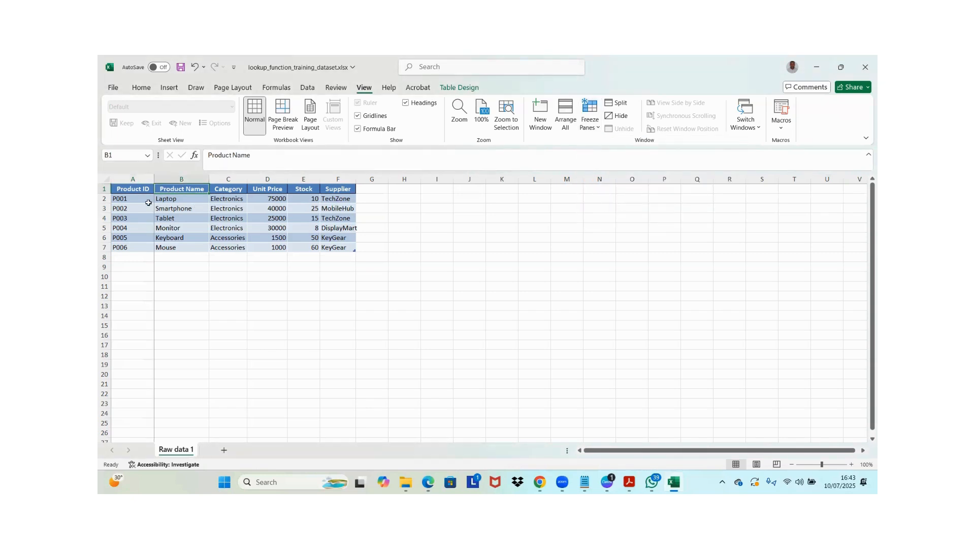
{"action": "key", "text": "Right"}
{"action": "key", "text": "Right"}
{"action": "key", "text": "Right"}
{"action": "key", "text": "Right"}
{"action": "key", "text": "Right"}
{"action": "key", "text": "Right"}
{"action": "key", "text": "Right"}
{"action": "key", "text": "Right"}
{"action": "key", "text": "Right"}
{"action": "key", "text": "Right"}
{"action": "key", "text": "Right"}
{"action": "key", "text": "Right"}
{"action": "key", "text": "Right"}
{"action": "key", "text": "Right"}
{"action": "key", "text": "Right"}
{"action": "key", "text": "Right"}
{"action": "key", "text": "Right"}
{"action": "key", "text": "Right"}
{"action": "key", "text": "Right"}
{"action": "key", "text": "Right"}
{"action": "key", "text": "ctrl+Left"}
{"action": "key", "text": "ctrl+Left"}
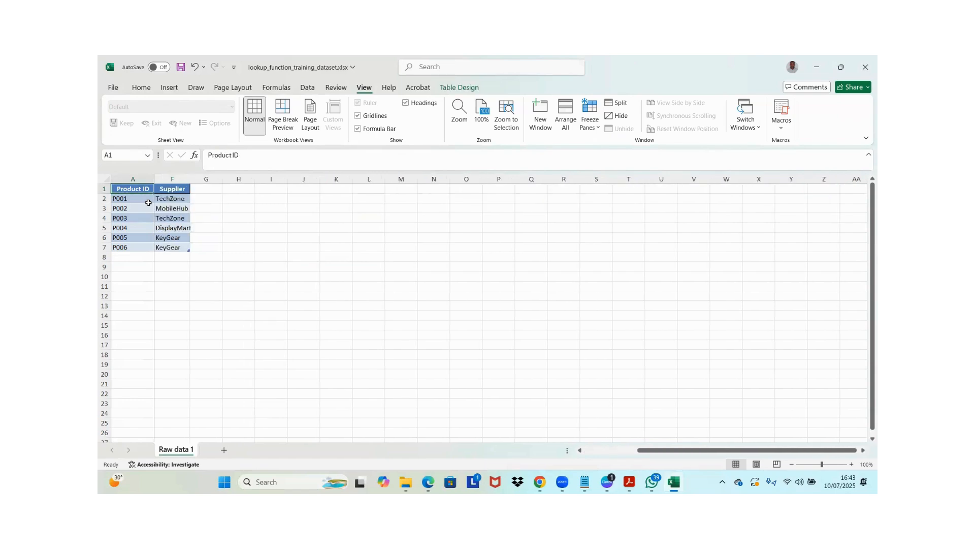
{"action": "key", "text": "Right"}
{"action": "key", "text": "Left"}
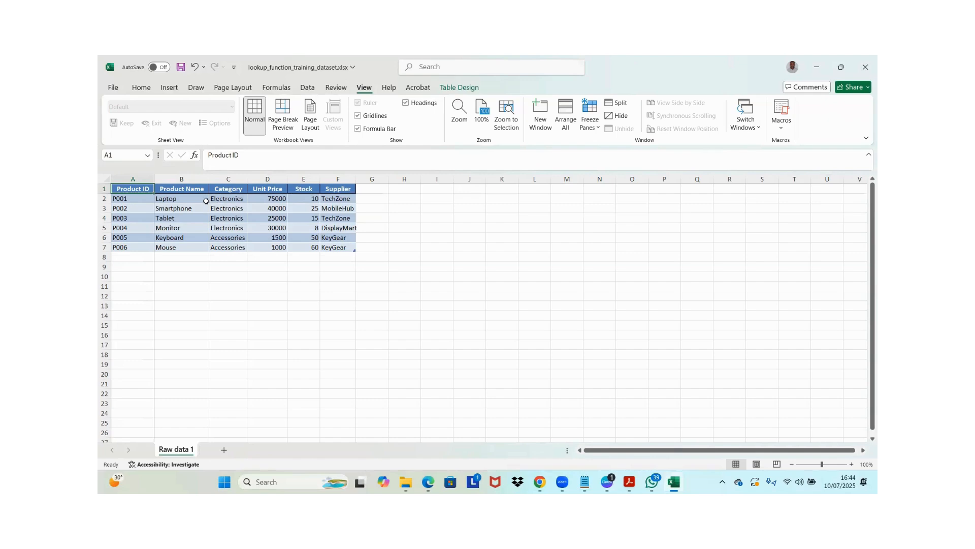
Unfreeze the first column so that all columns scroll
{"action": "key", "text": "Tab"}
{"action": "key", "text": "Tab"}
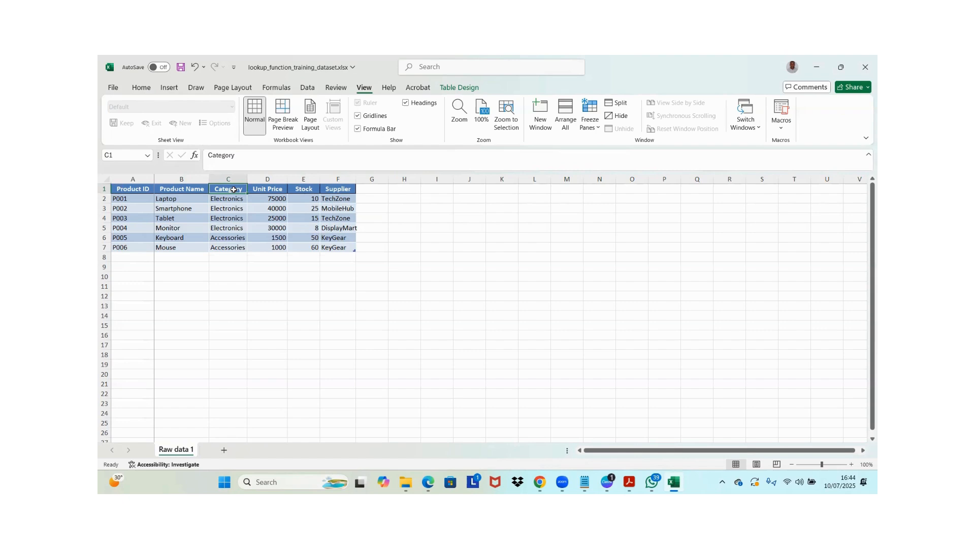
{"action": "left_click", "coordinate": [586, 124]}
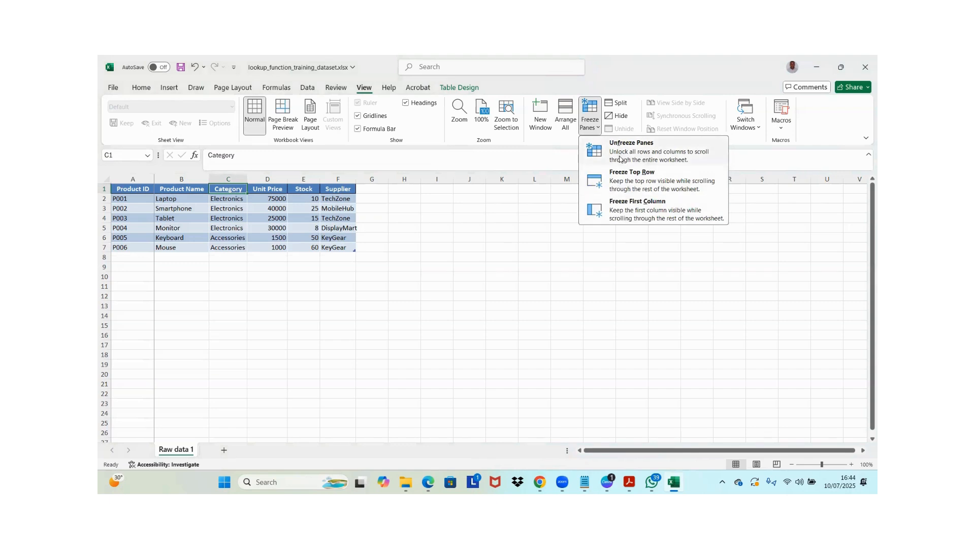
{"action": "left_click", "coordinate": [619, 155]}
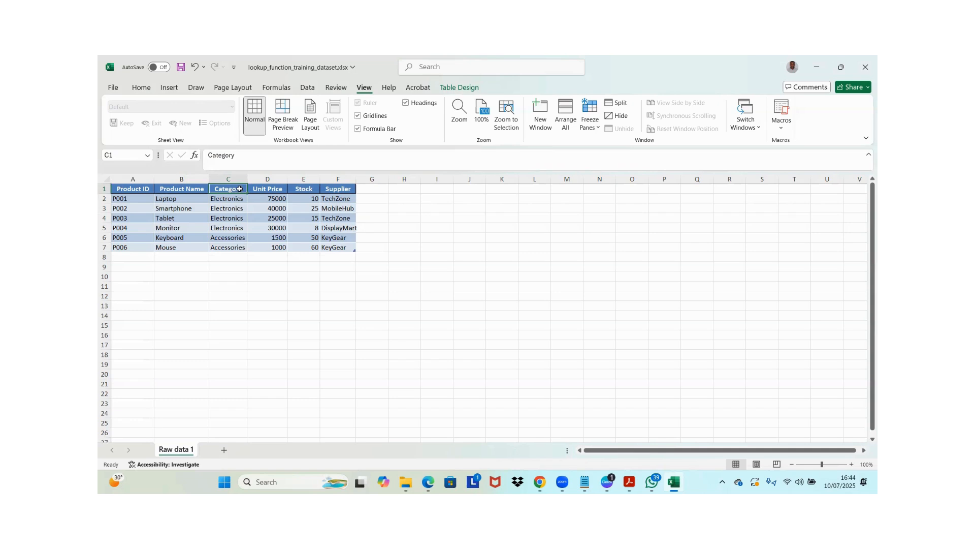
Freeze the Product ID and Product Name columns with Freeze Panes applied from cell C1
{"action": "left_click_drag", "start_coordinate": [139, 180], "coordinate": [180, 178]}
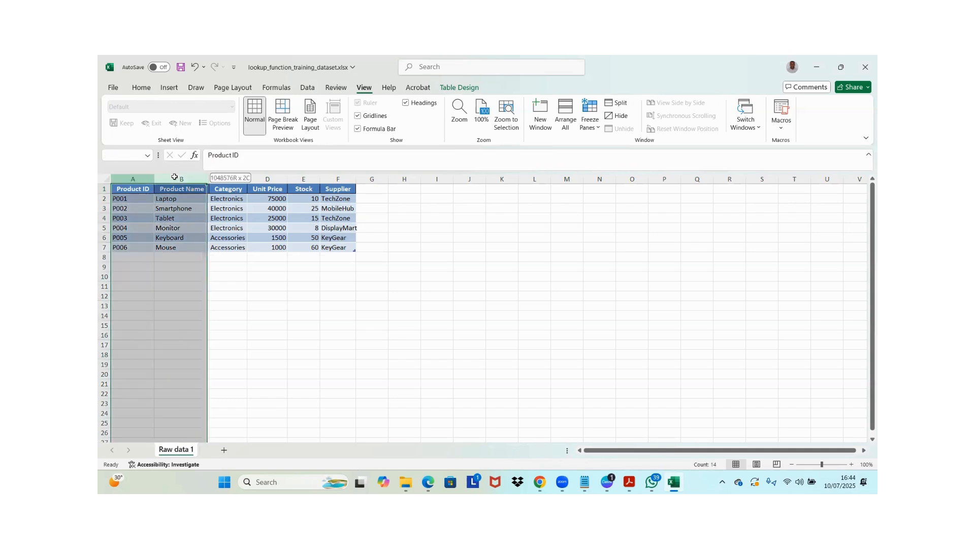
{"action": "left_click", "coordinate": [234, 189]}
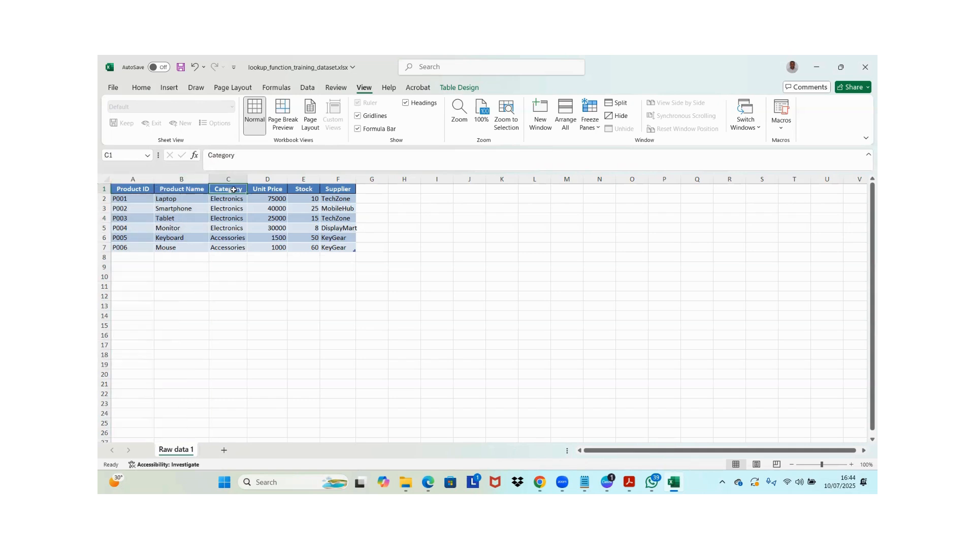
{"action": "left_click", "coordinate": [137, 189]}
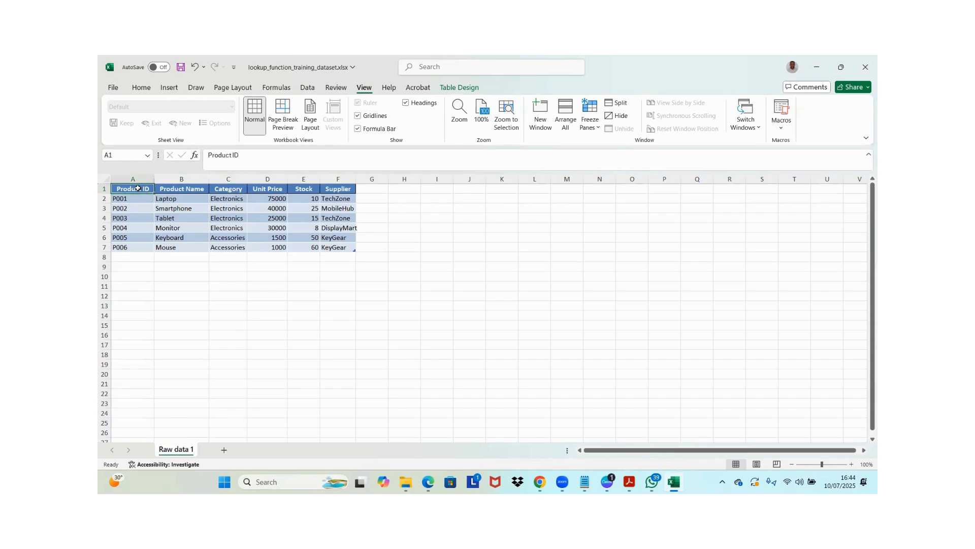
{"action": "left_click", "coordinate": [177, 188]}
{"action": "left_click", "coordinate": [233, 188]}
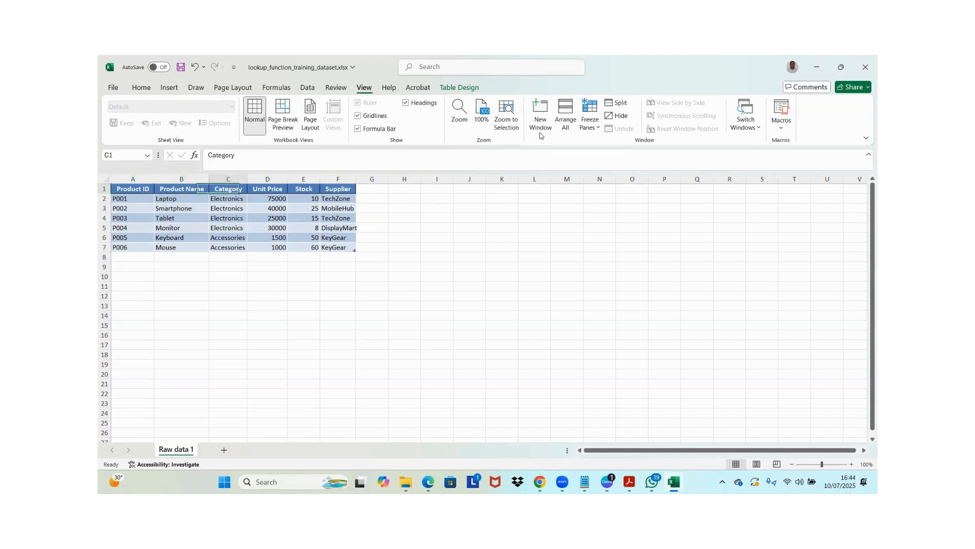
{"action": "left_click", "coordinate": [592, 130]}
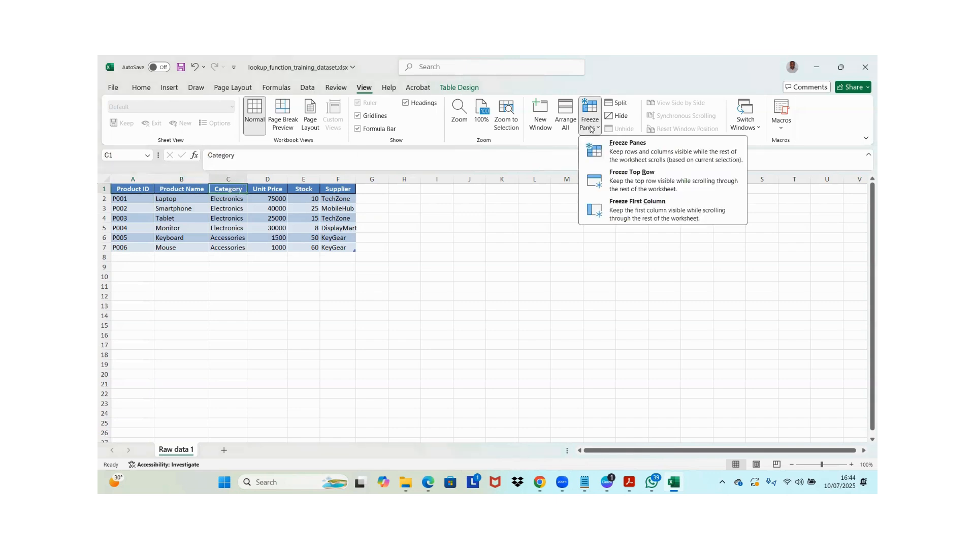
{"action": "left_click", "coordinate": [622, 158]}
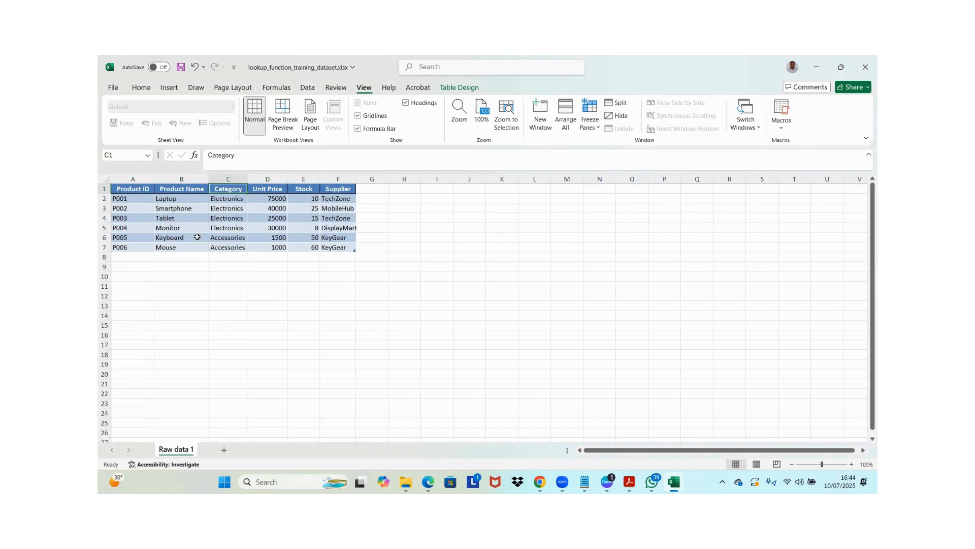
Move along row 1 to column AA and back to column A to examine how the two frozen columns behave
{"action": "key", "text": "Right"}
{"action": "key", "text": "Right"}
{"action": "key", "text": "Right"}
{"action": "key", "text": "Right"}
{"action": "key", "text": "Right"}
{"action": "key", "text": "Right"}
{"action": "key", "text": "Right"}
{"action": "key", "text": "Right"}
{"action": "key", "text": "Right"}
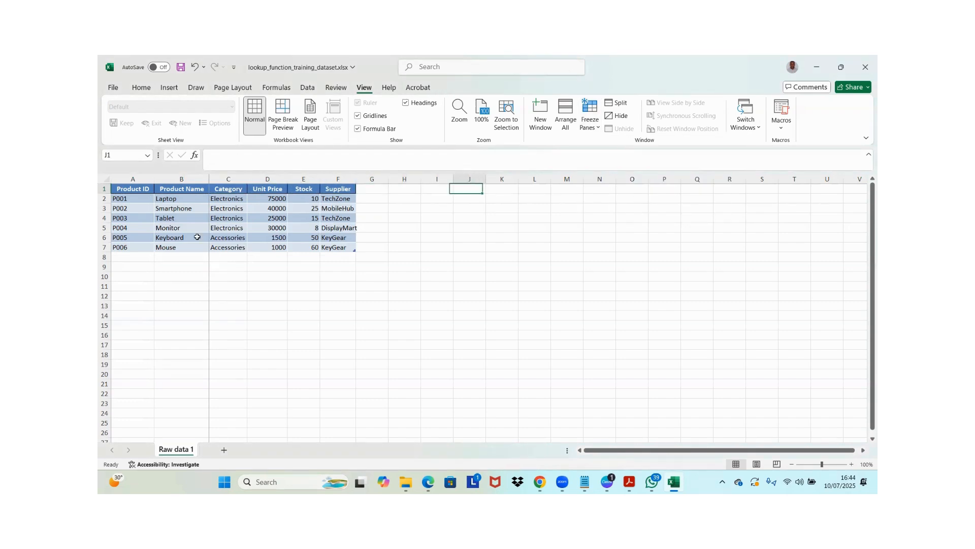
{"action": "key", "text": "Right"}
{"action": "key", "text": "Right"}
{"action": "key", "text": "Right"}
{"action": "key", "text": "Right"}
{"action": "key", "text": "Right"}
{"action": "key", "text": "Right"}
{"action": "key", "text": "Right"}
{"action": "key", "text": "Right"}
{"action": "key", "text": "Right"}
{"action": "key", "text": "Right"}
{"action": "key", "text": "Right"}
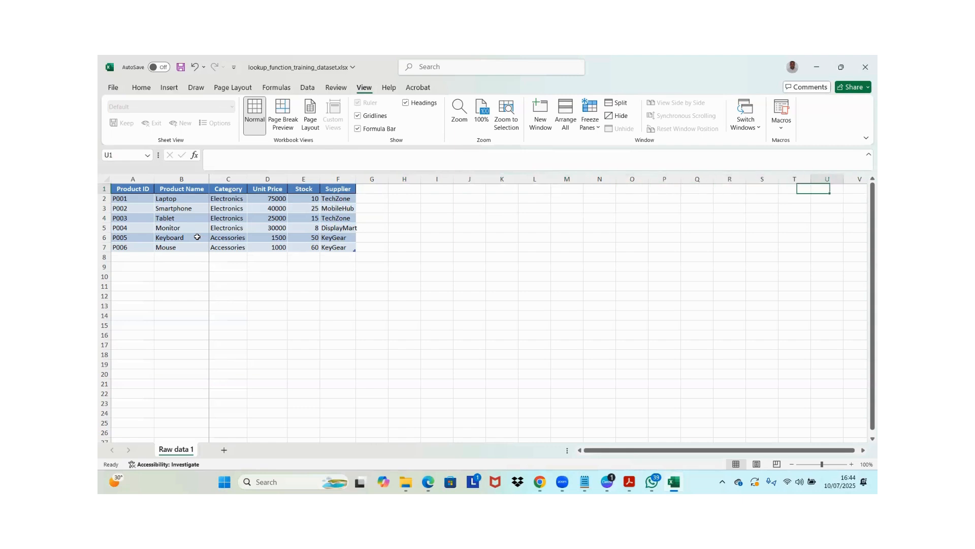
{"action": "key", "text": "Right"}
{"action": "key", "text": "Right"}
{"action": "key", "text": "Right"}
{"action": "key", "text": "Right"}
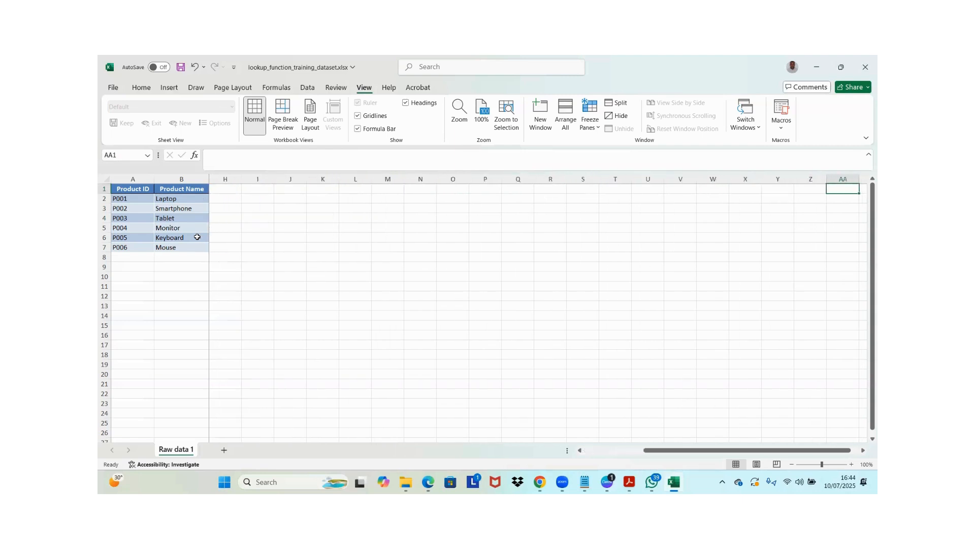
{"action": "key", "text": "Left"}
{"action": "key", "text": "Left"}
{"action": "key", "text": "Left"}
{"action": "key", "text": "Left"}
{"action": "key", "text": "Left"}
{"action": "key", "text": "Left"}
{"action": "key", "text": "Left"}
{"action": "key", "text": "Left"}
{"action": "key", "text": "Left"}
{"action": "key", "text": "Left"}
{"action": "key", "text": "Left"}
{"action": "key", "text": "Left"}
{"action": "key", "text": "Left"}
{"action": "key", "text": "Left"}
{"action": "key", "text": "Left"}
{"action": "key", "text": "Left"}
{"action": "key", "text": "Left"}
{"action": "key", "text": "Left"}
{"action": "key", "text": "Left"}
{"action": "key", "text": "Left"}
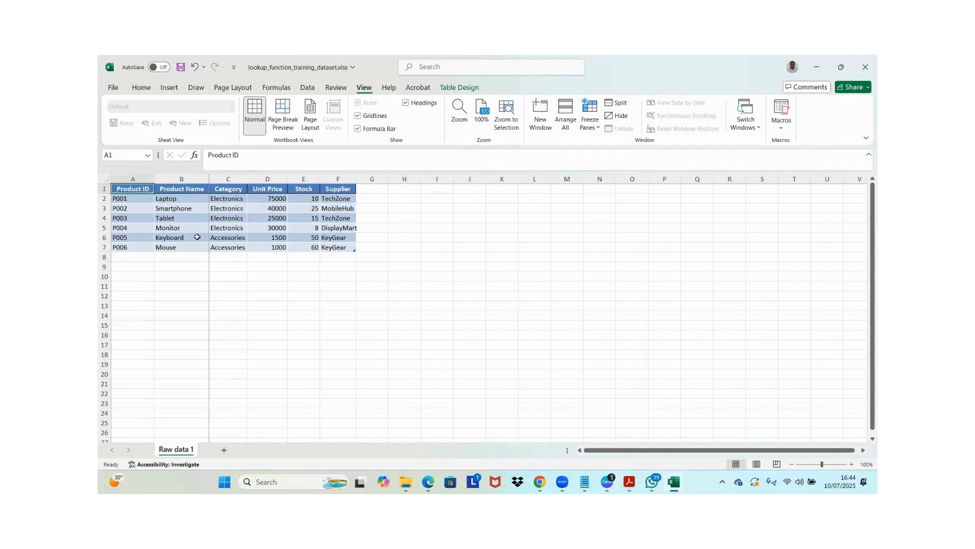
Examine the header row and the Product ID and Product Name columns as the areas to keep frozen together
{"action": "left_click", "coordinate": [229, 190]}
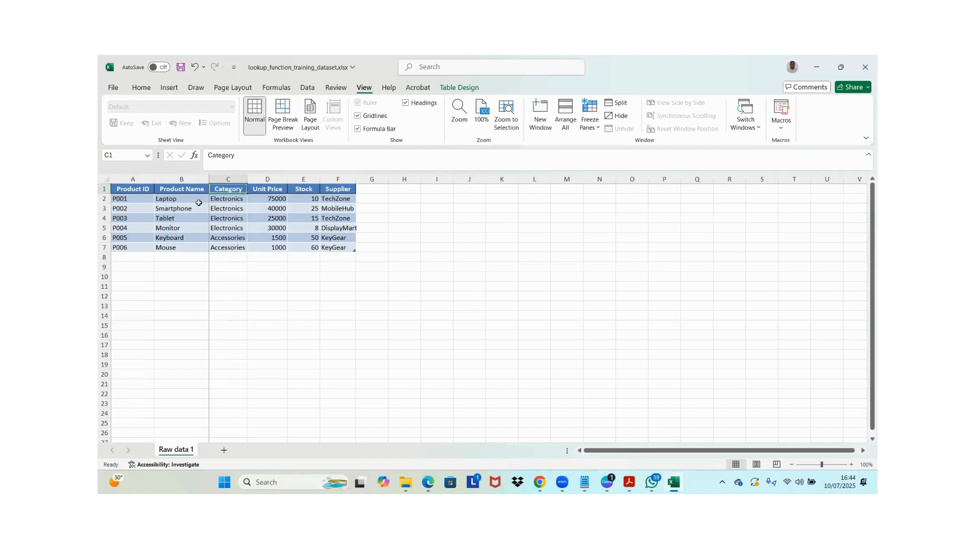
{"action": "left_click", "coordinate": [131, 197]}
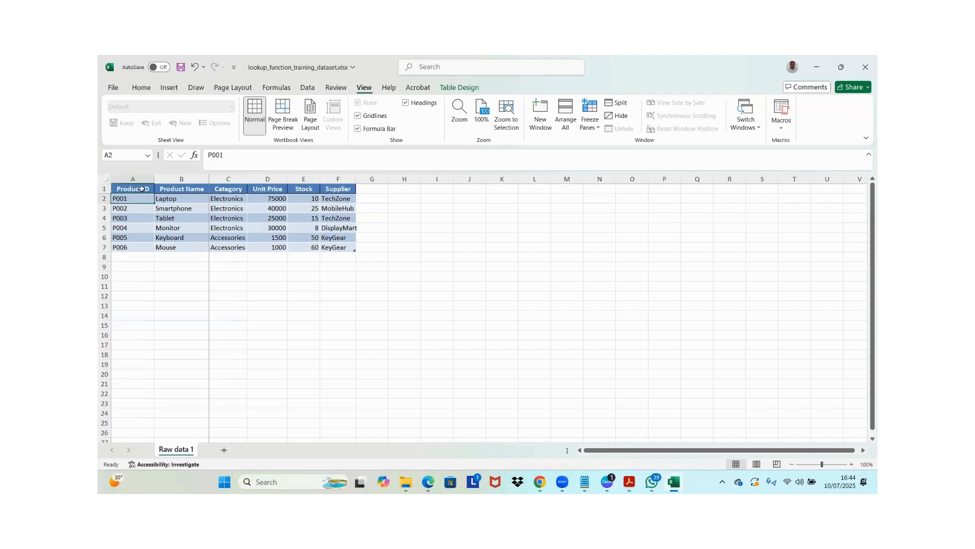
{"action": "left_click", "coordinate": [196, 198]}
{"action": "left_click", "coordinate": [107, 189]}
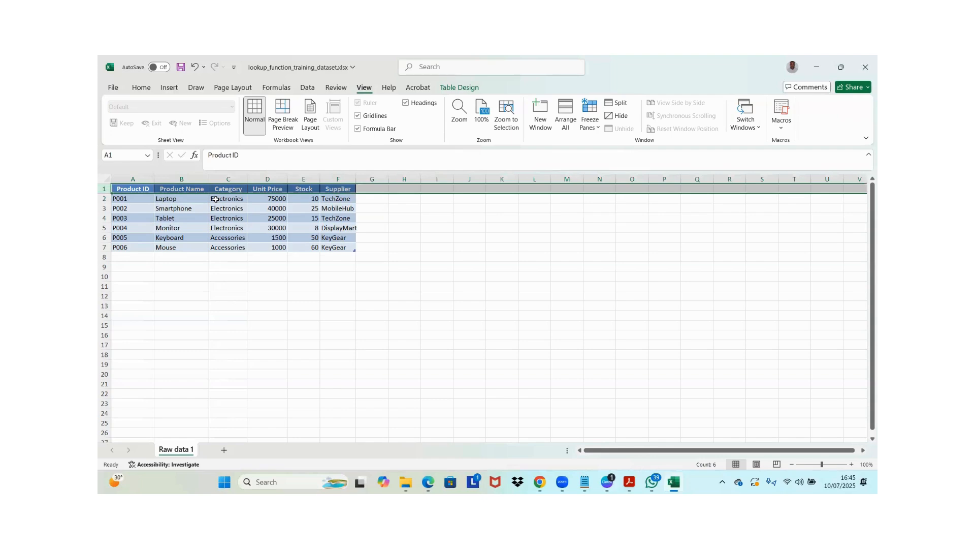
{"action": "left_click", "coordinate": [131, 179]}
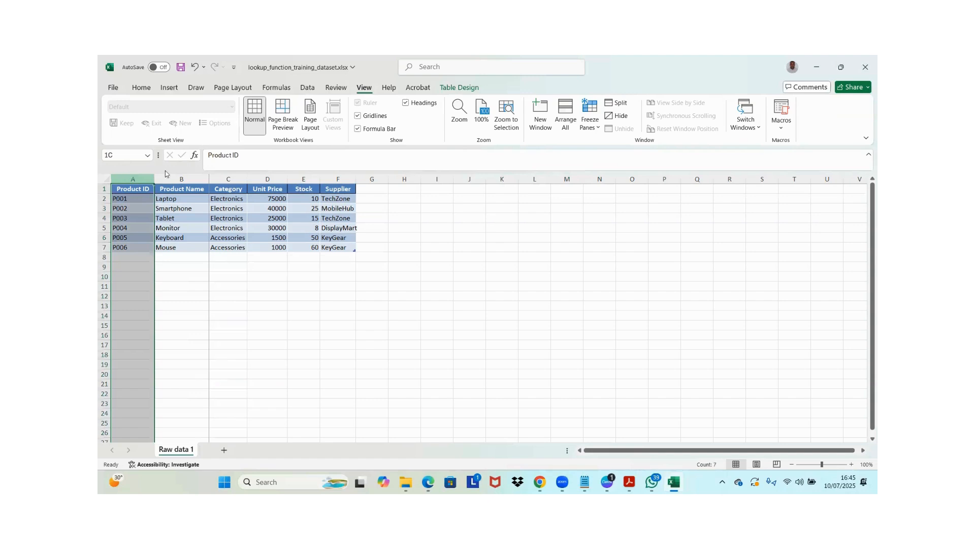
{"action": "left_click", "coordinate": [104, 189]}
{"action": "left_click", "coordinate": [183, 208]}
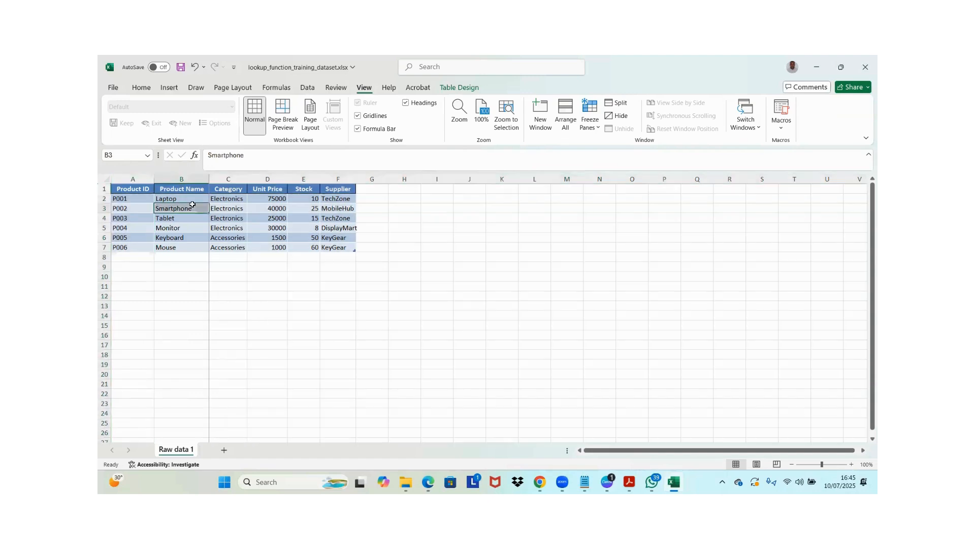
Unfreeze the Product ID and Product Name columns
{"action": "left_click", "coordinate": [199, 190]}
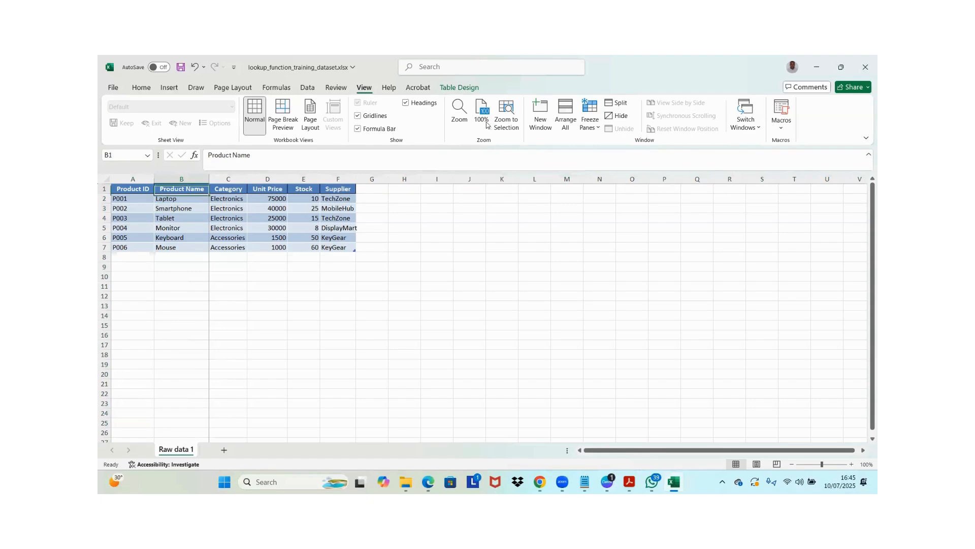
{"action": "left_click", "coordinate": [589, 122]}
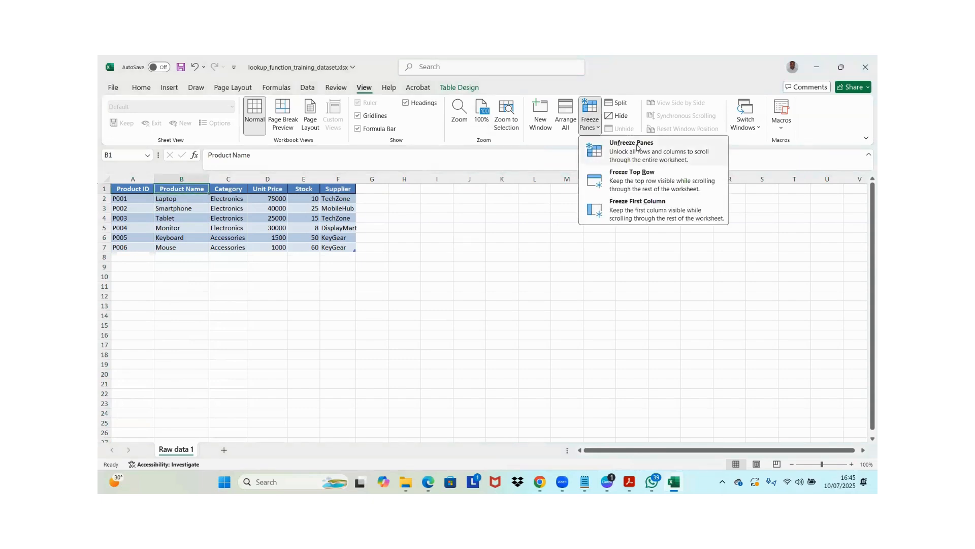
{"action": "left_click", "coordinate": [641, 147]}
Freeze the header row together with the Product ID and Product Name columns, applying Freeze Panes from cell C2
{"action": "left_click", "coordinate": [221, 198]}
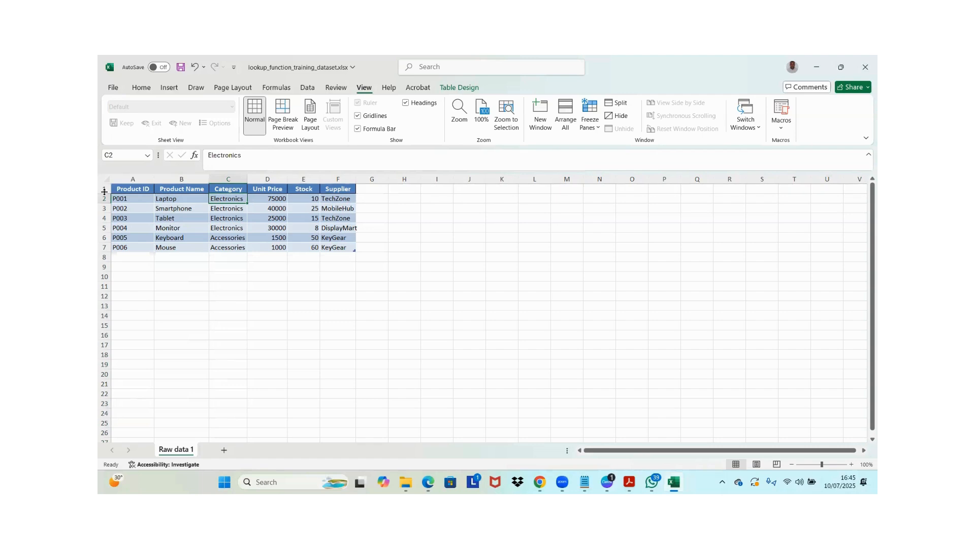
{"action": "left_click", "coordinate": [217, 198]}
{"action": "left_click", "coordinate": [598, 126]}
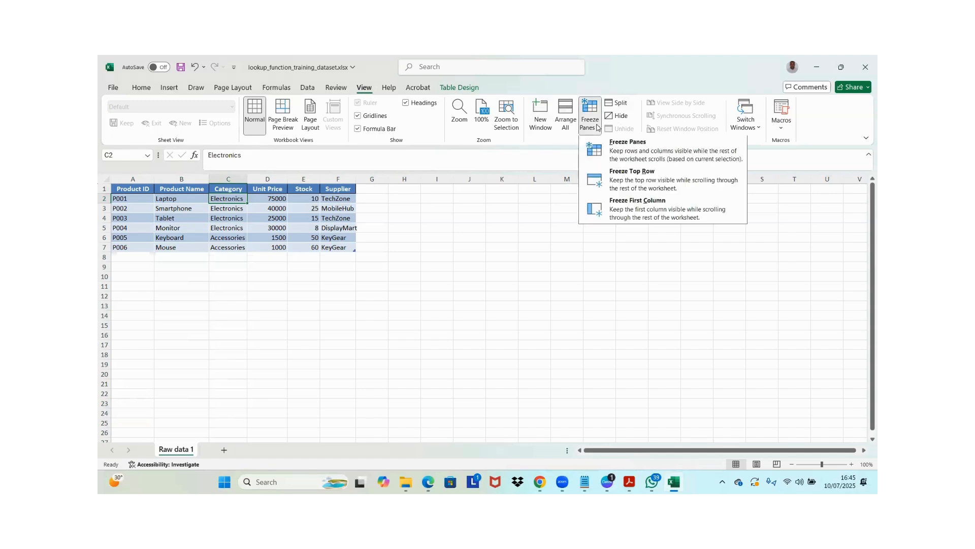
{"action": "left_click", "coordinate": [614, 145]}
Move below the product table and far along row 7 to examine how the frozen header row and two columns behave
{"action": "key", "text": "Down"}
{"action": "key", "text": "Down"}
{"action": "key", "text": "Down"}
{"action": "key", "text": "Down"}
{"action": "key", "text": "Down"}
{"action": "key", "text": "Down"}
{"action": "key", "text": "Down"}
{"action": "key", "text": "Down"}
{"action": "key", "text": "Down"}
{"action": "key", "text": "Down"}
{"action": "key", "text": "Down"}
{"action": "key", "text": "Down"}
{"action": "key", "text": "Down"}
{"action": "key", "text": "Down"}
{"action": "key", "text": "Down"}
{"action": "key", "text": "Down"}
{"action": "key", "text": "Down"}
{"action": "key", "text": "Down"}
{"action": "key", "text": "Down"}
{"action": "key", "text": "Down"}
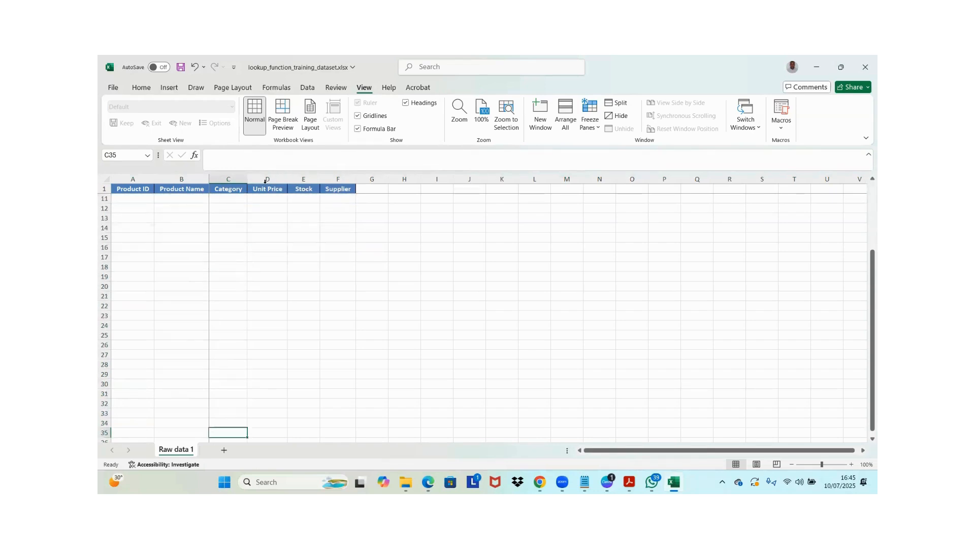
{"action": "key", "text": "ctrl+Up"}
{"action": "key", "text": "Right"}
{"action": "key", "text": "Right"}
{"action": "key", "text": "Right"}
{"action": "key", "text": "Right"}
{"action": "key", "text": "Right"}
{"action": "key", "text": "Right"}
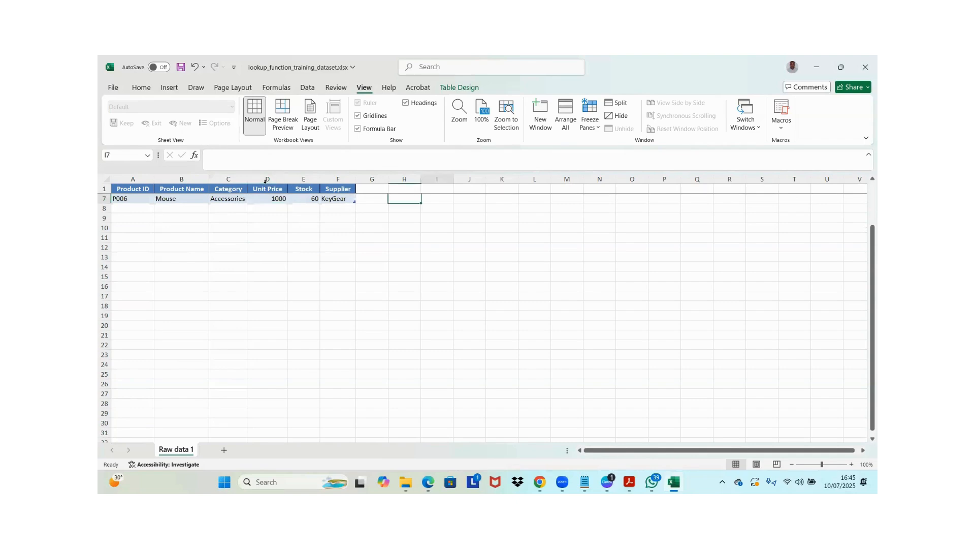
{"action": "key", "text": "Right"}
{"action": "key", "text": "Right"}
{"action": "key", "text": "Right"}
{"action": "key", "text": "Right"}
{"action": "key", "text": "Right"}
{"action": "key", "text": "Right"}
{"action": "key", "text": "Right"}
{"action": "key", "text": "Right"}
{"action": "key", "text": "Right"}
{"action": "key", "text": "Right"}
{"action": "key", "text": "Right"}
{"action": "key", "text": "Right"}
{"action": "key", "text": "Right"}
{"action": "key", "text": "Right"}
{"action": "key", "text": "Right"}
{"action": "key", "text": "Right"}
{"action": "key", "text": "Right"}
{"action": "key", "text": "Right"}
{"action": "key", "text": "Right"}
{"action": "key", "text": "Right"}
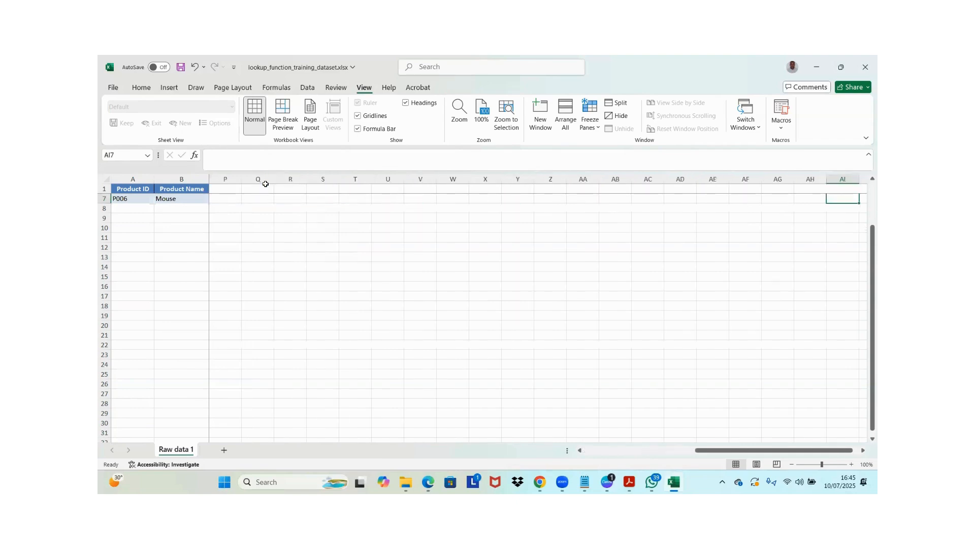
Return to the Product ID header and move along row 2 past the table to examine the frozen columns again
{"action": "left_click", "coordinate": [128, 188]}
{"action": "key", "text": "Right"}
{"action": "key", "text": "Right"}
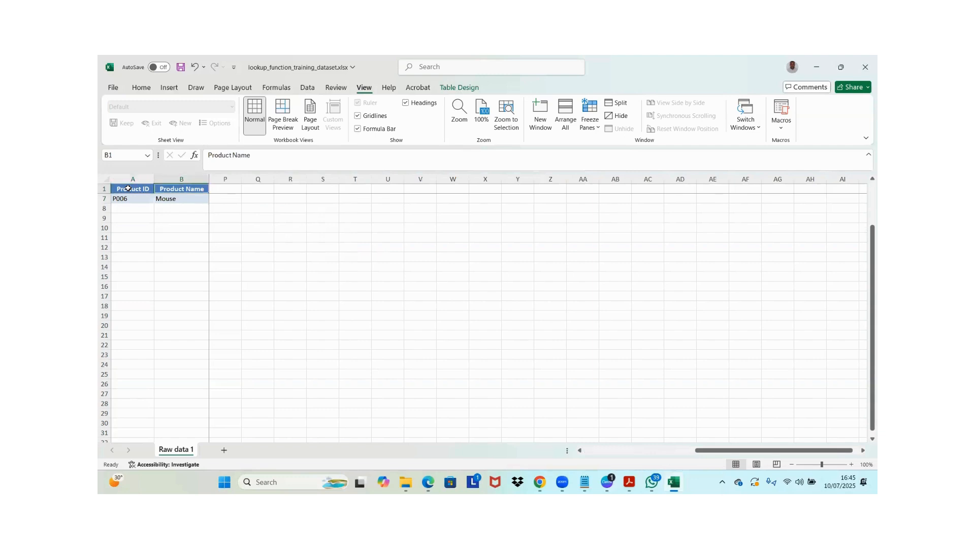
{"action": "key", "text": "Left"}
{"action": "key", "text": "Left"}
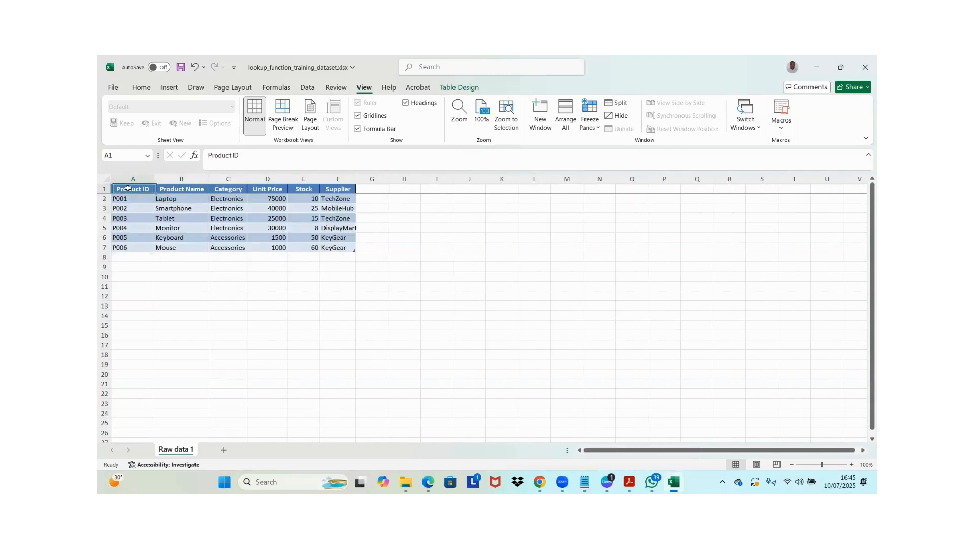
{"action": "key", "text": "Down"}
{"action": "key", "text": "Right"}
{"action": "key", "text": "Right"}
{"action": "key", "text": "Right"}
{"action": "key", "text": "Right"}
{"action": "key", "text": "Right"}
{"action": "key", "text": "Right"}
{"action": "key", "text": "Right"}
{"action": "key", "text": "Right"}
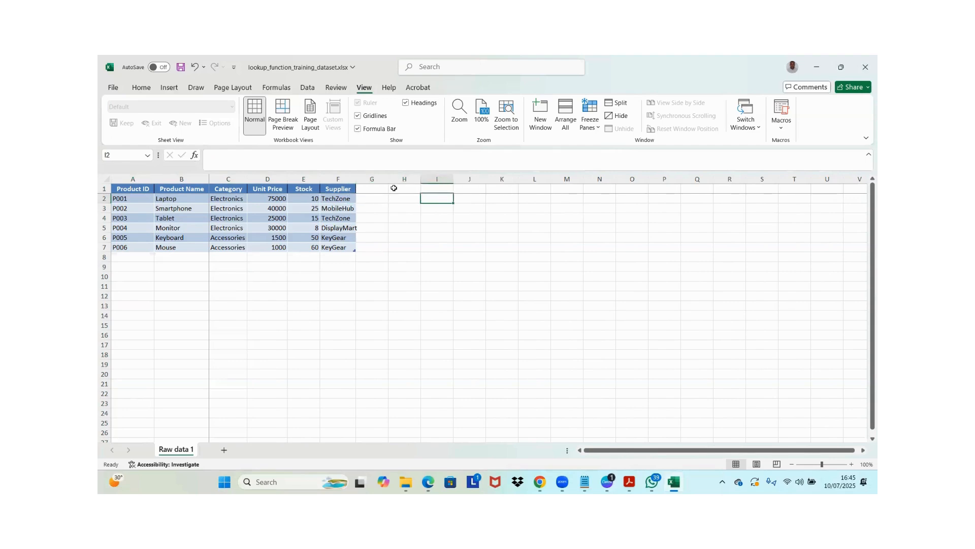
Move down the Category column to the sheet's last row and back to its header to examine the frozen header row
{"action": "left_click", "coordinate": [375, 192]}
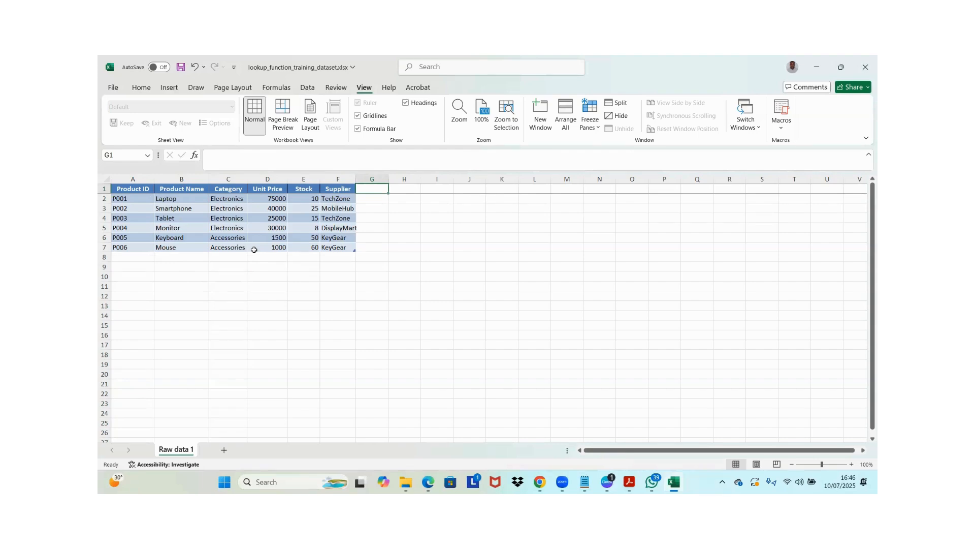
{"action": "left_click", "coordinate": [236, 214]}
{"action": "key", "text": "Down"}
{"action": "key", "text": "Down"}
{"action": "key", "text": "Down"}
{"action": "key", "text": "Down"}
{"action": "key", "text": "Down"}
{"action": "key", "text": "Down"}
{"action": "key", "text": "Down"}
{"action": "key", "text": "Down"}
{"action": "key", "text": "Down"}
{"action": "key", "text": "Down"}
{"action": "key", "text": "Down"}
{"action": "key", "text": "Down"}
{"action": "key", "text": "Down"}
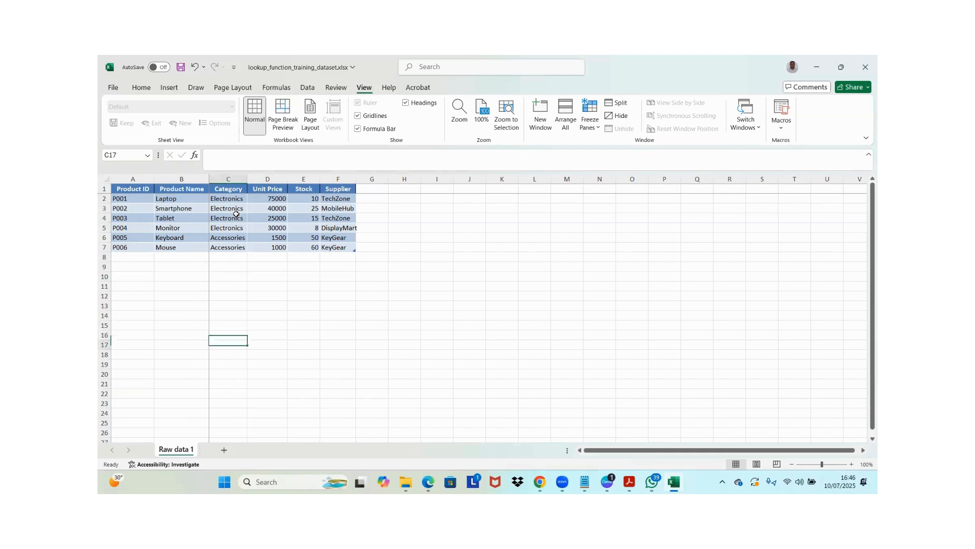
{"action": "key", "text": "Down"}
{"action": "key", "text": "Down"}
{"action": "key", "text": "Down"}
{"action": "key", "text": "Down"}
{"action": "key", "text": "Down"}
{"action": "key", "text": "Down"}
{"action": "key", "text": "Down"}
{"action": "key", "text": "Down"}
{"action": "key", "text": "Down"}
{"action": "key", "text": "Down"}
{"action": "key", "text": "Down"}
{"action": "key", "text": "Down"}
{"action": "key", "text": "Down"}
{"action": "key", "text": "Down"}
{"action": "key", "text": "Down"}
{"action": "key", "text": "Down"}
{"action": "key", "text": "Down"}
{"action": "key", "text": "Down"}
{"action": "key", "text": "Down"}
{"action": "key", "text": "Down"}
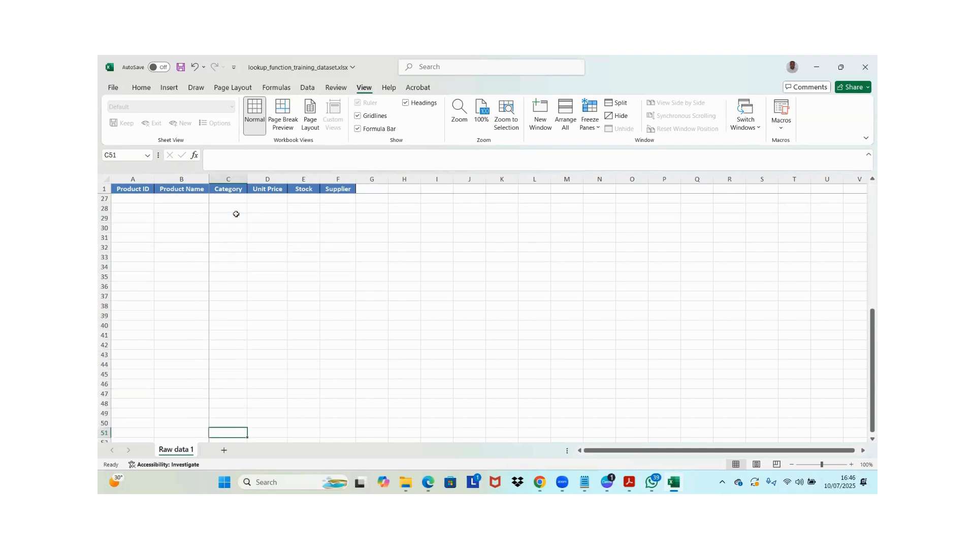
{"action": "key", "text": "ctrl+Down"}
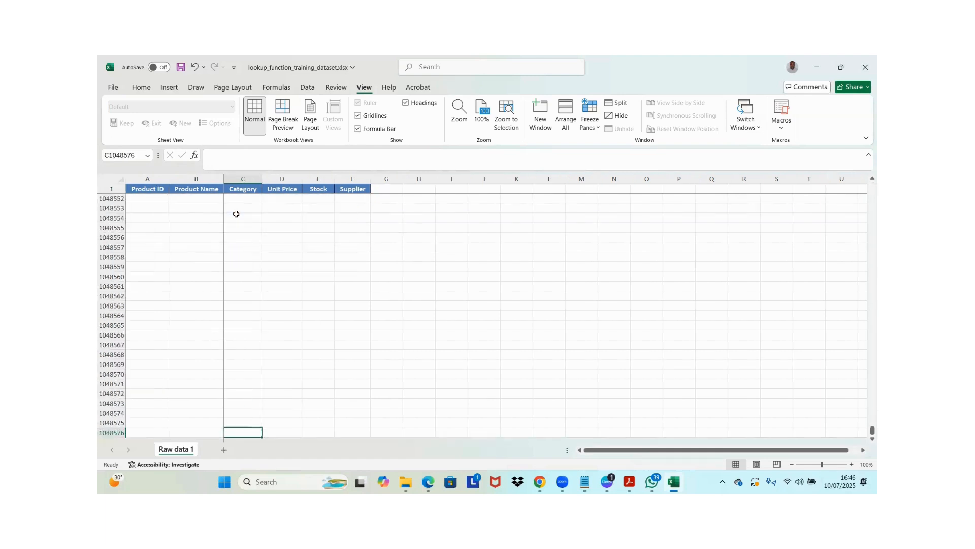
{"action": "key", "text": "ctrl+Up"}
{"action": "key", "text": "ctrl+Up"}
{"action": "key", "text": "Down"}
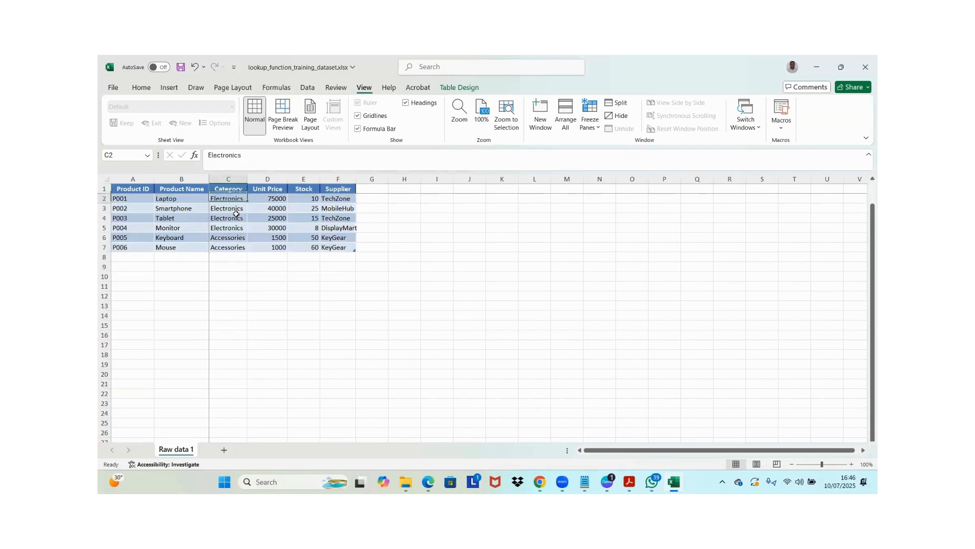
{"action": "key", "text": "Up"}
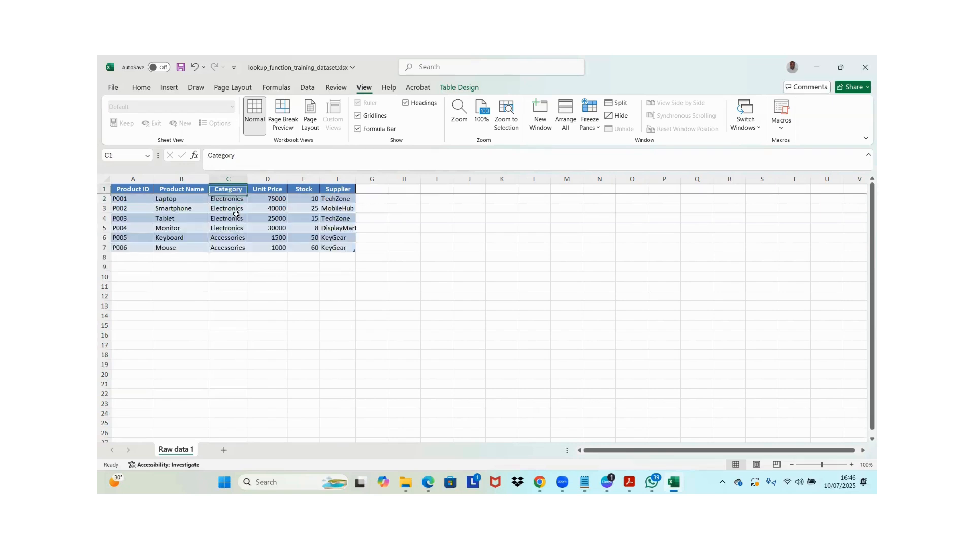
Move along row 1 to the sheet's last column and last row, returning to the Product ID header, to examine the frozen panes
{"action": "key", "text": "ctrl+Right"}
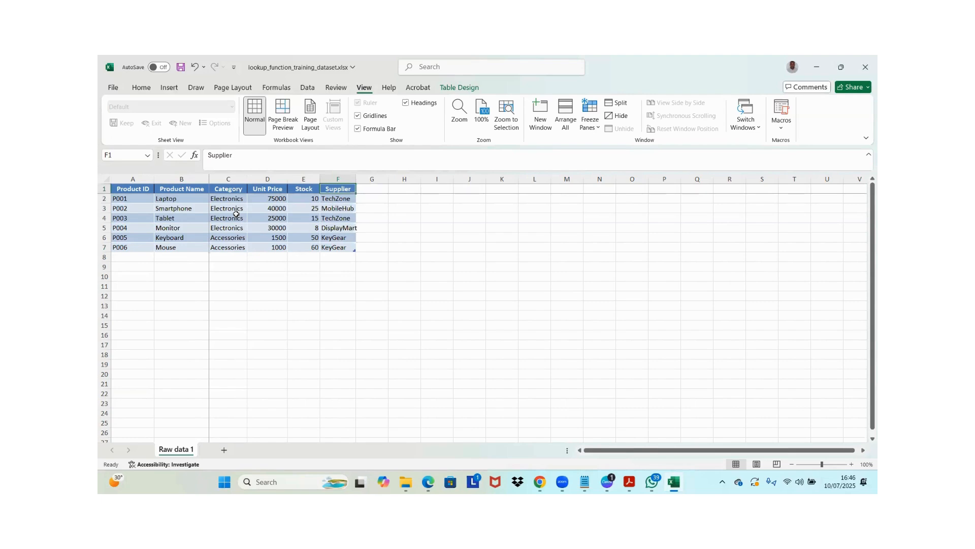
{"action": "key", "text": "ctrl+Right"}
{"action": "key", "text": "ctrl+Left"}
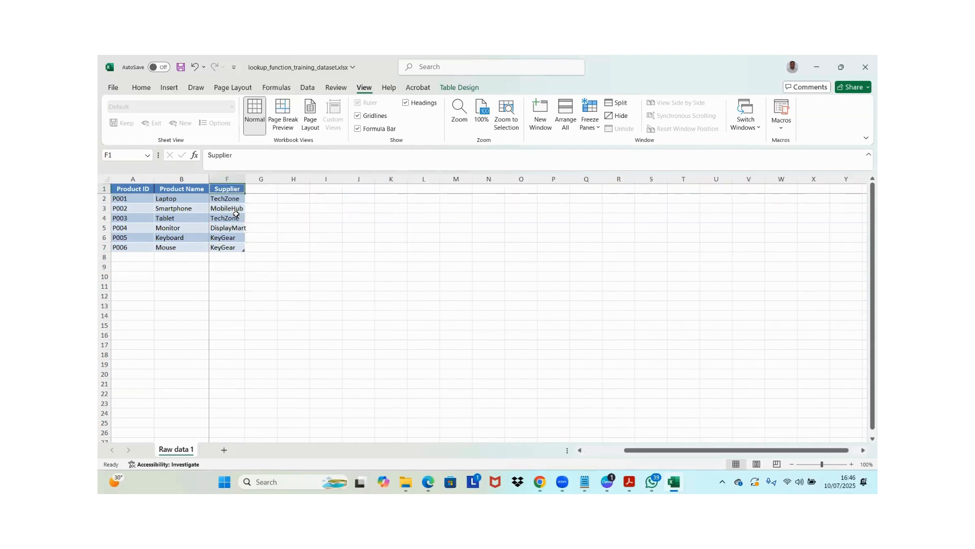
{"action": "key", "text": "ctrl+Right"}
{"action": "key", "text": "ctrl+Down"}
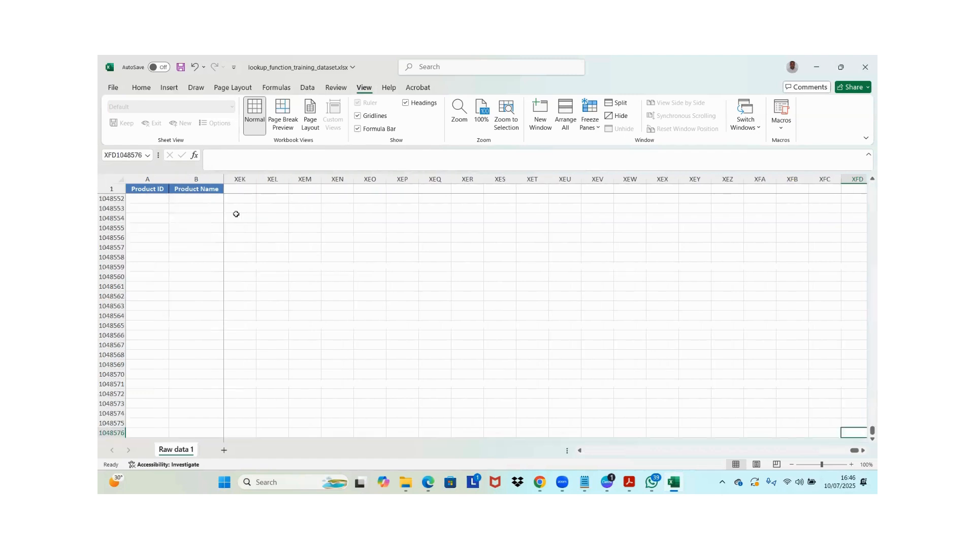
{"action": "key", "text": "ctrl+Left"}
{"action": "key", "text": "ctrl+Up"}
{"action": "key", "text": "ctrl+Up"}
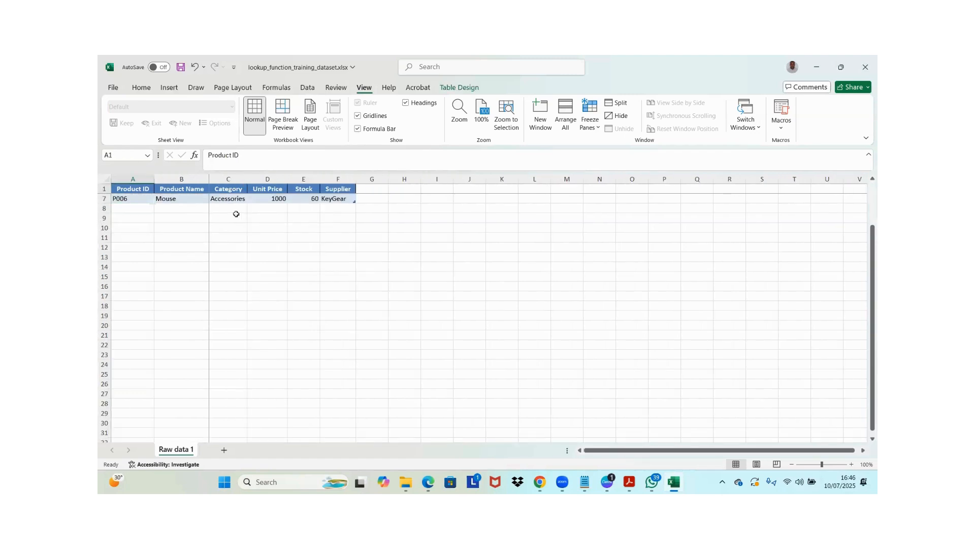
{"action": "key", "text": "Down"}
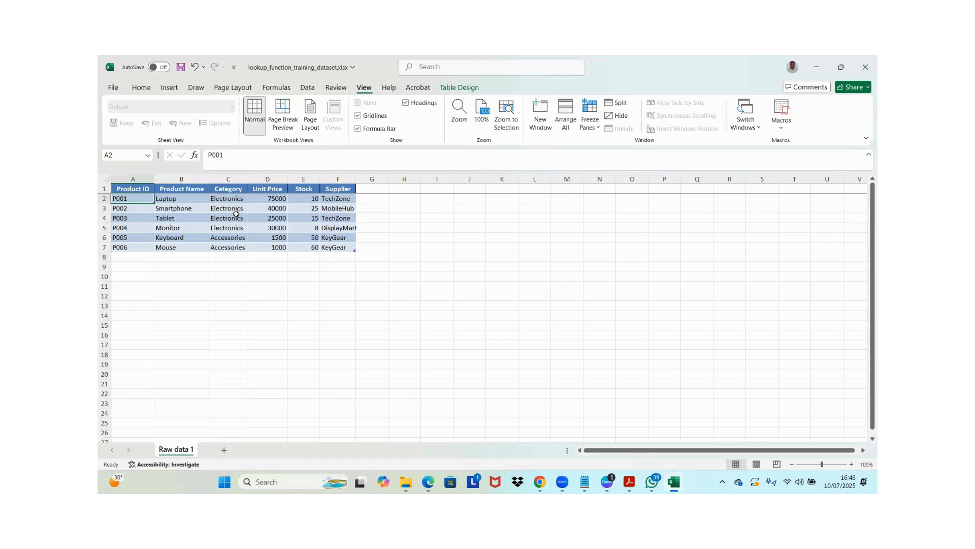
{"action": "key", "text": "shift+Return"}
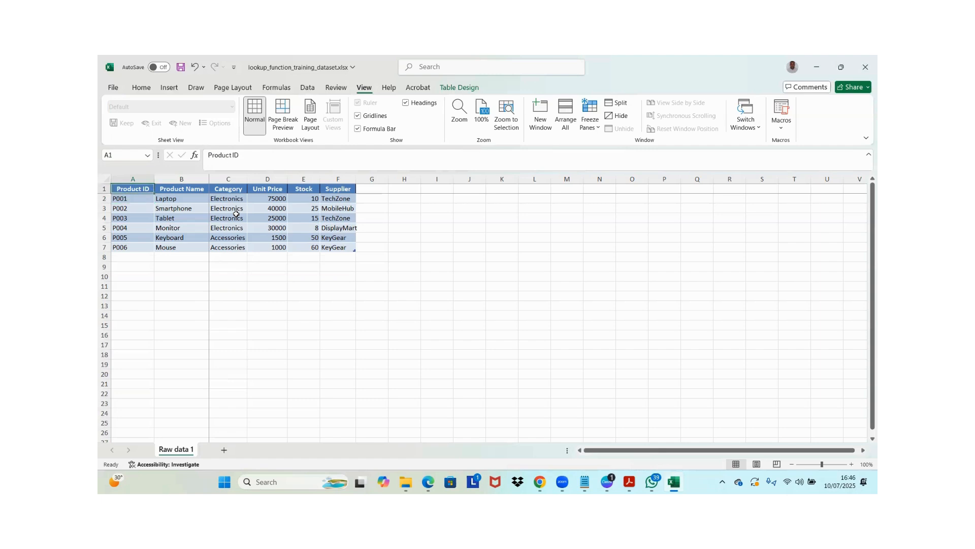
Copy the entire product table, including its header row, from Product ID through Supplier
{"action": "key", "text": "ctrl+shift+Right"}
{"action": "key", "text": "ctrl+shift+Down"}
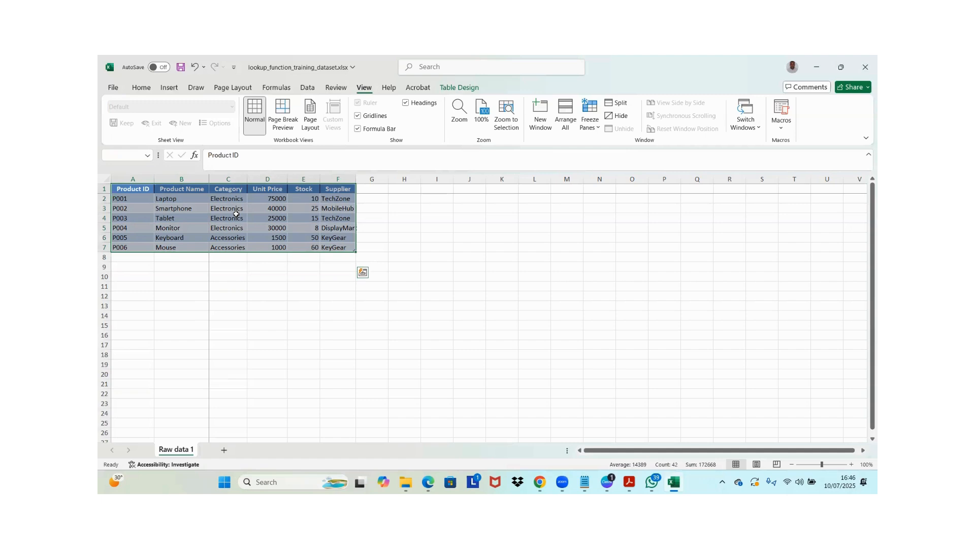
{"action": "key", "text": "Left"}
{"action": "key", "text": "ctrl+shift+Right"}
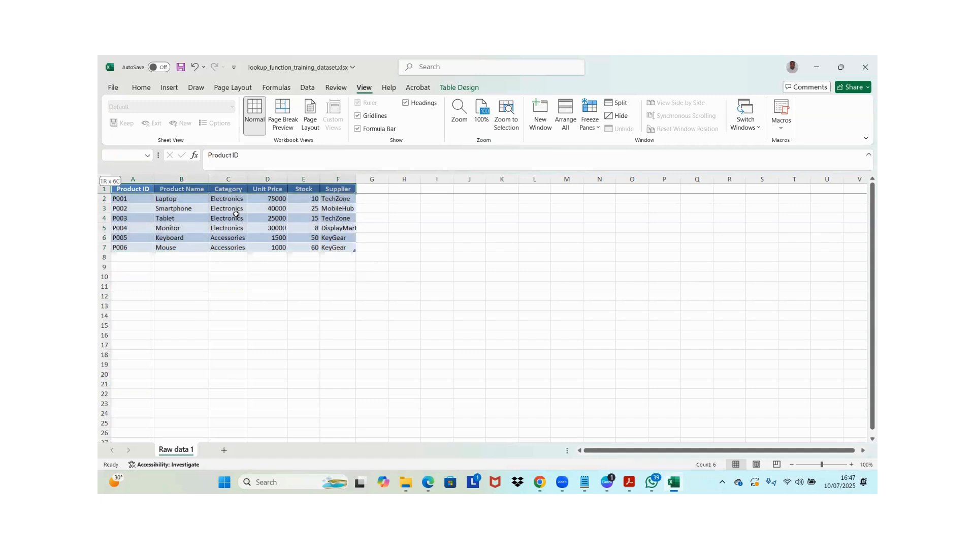
{"action": "key", "text": "ctrl+shift+Down"}
{"action": "key", "text": "ctrl+c"}
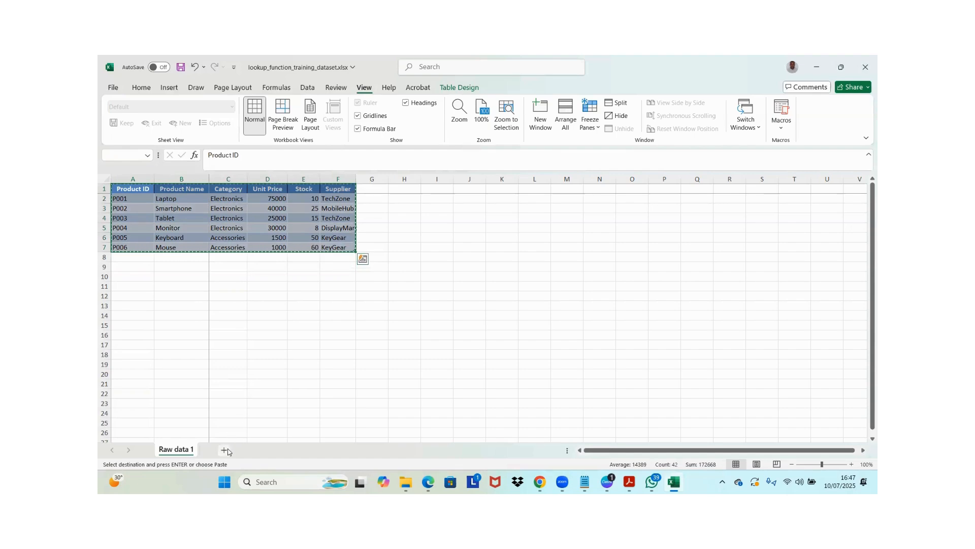
Add a new worksheet and name it Transposed
{"action": "left_click", "coordinate": [225, 450]}
{"action": "double_click", "coordinate": [218, 449]}
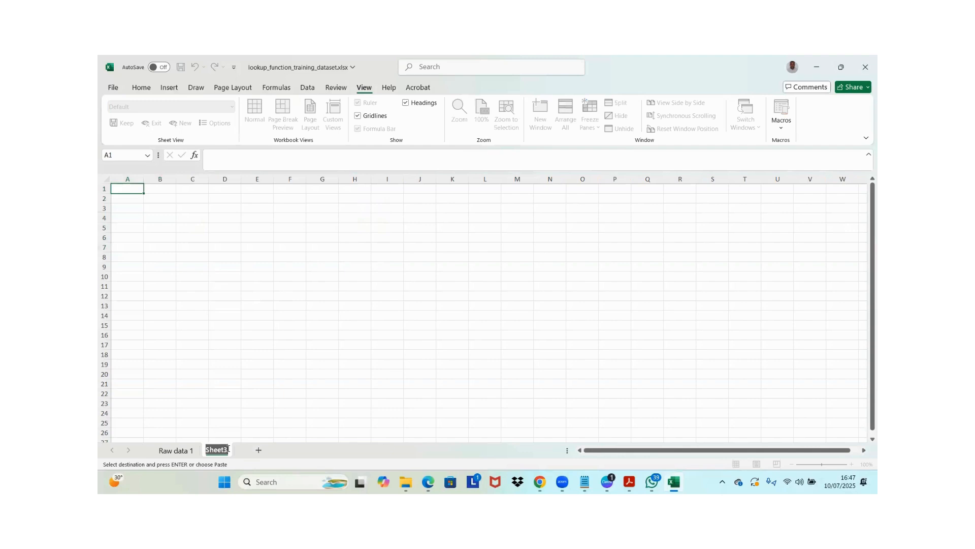
{"action": "type", "text": "Transposed"}
{"action": "key", "text": "Return"}
{"action": "key", "text": "Down"}
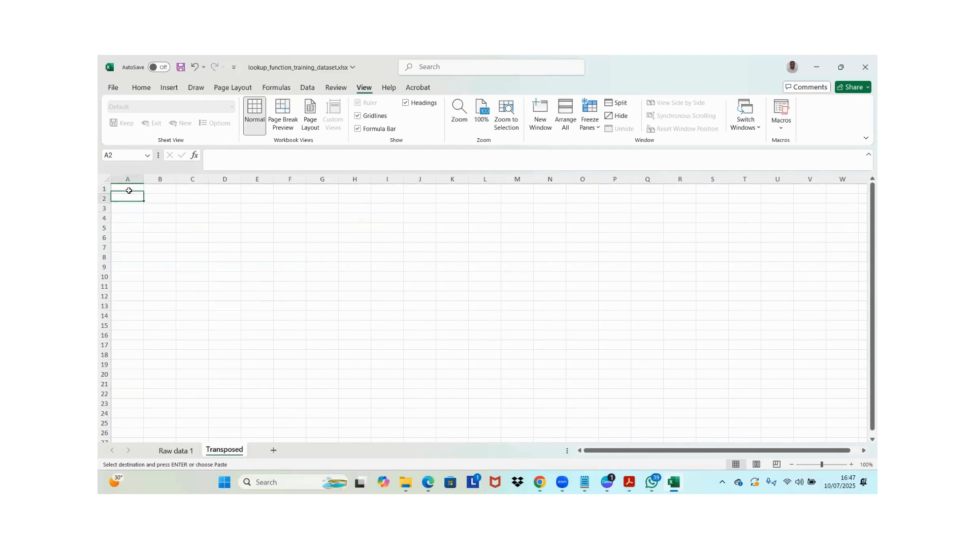
Paste the copied product table into cell A1 of the Transposed sheet with Paste Special, using Values and Transpose
{"action": "left_click", "coordinate": [129, 191]}
{"action": "key", "text": "ctrl+alt+v"}
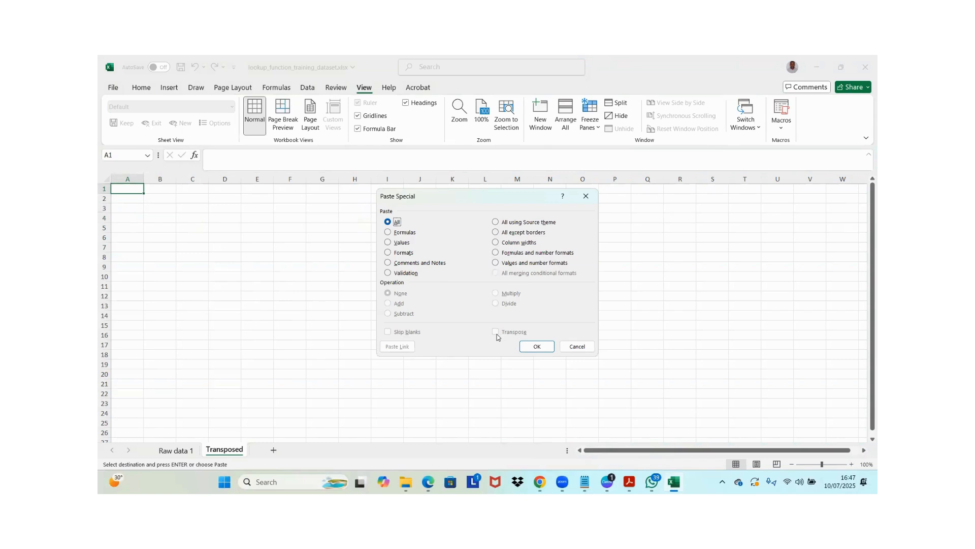
{"action": "key", "text": "t"}
{"action": "left_click", "coordinate": [496, 333]}
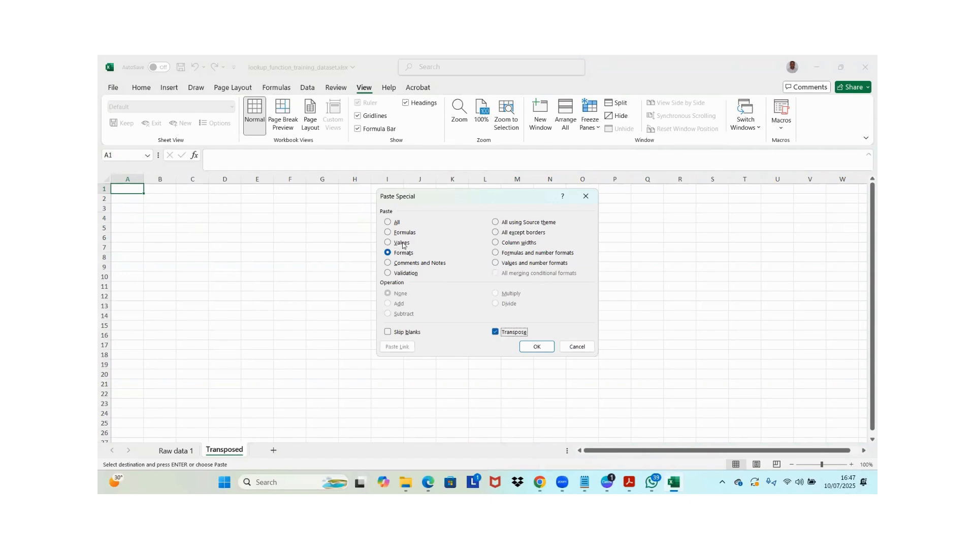
{"action": "left_click", "coordinate": [388, 223]}
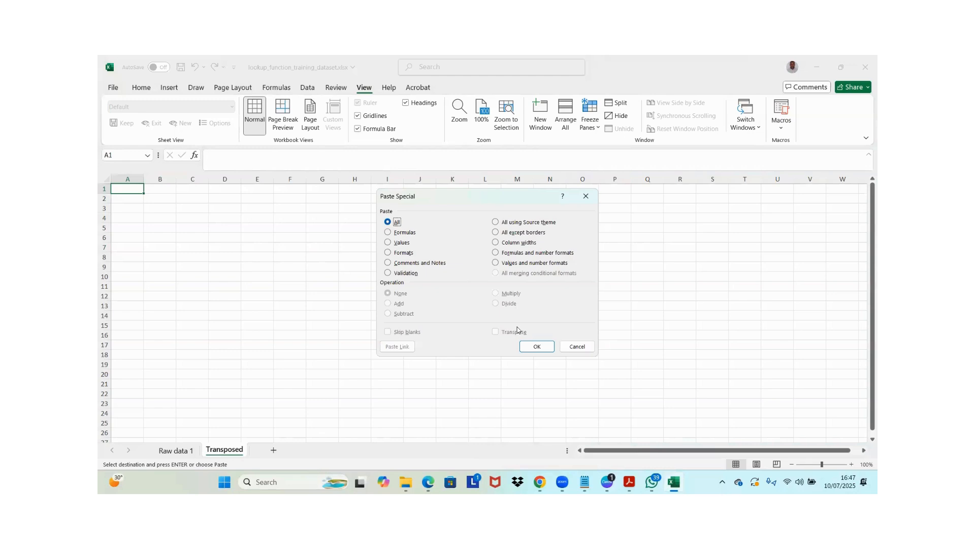
{"action": "left_click", "coordinate": [388, 242]}
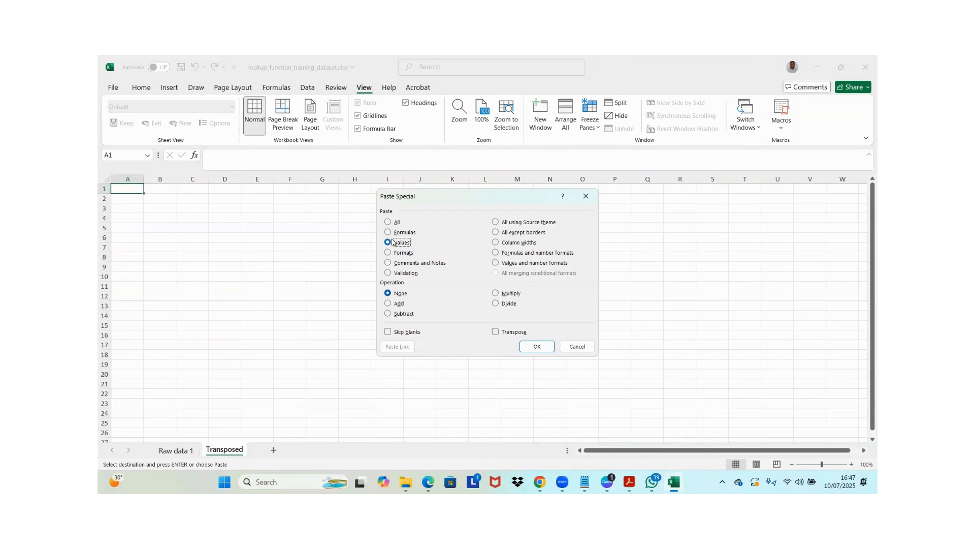
{"action": "left_click", "coordinate": [496, 332]}
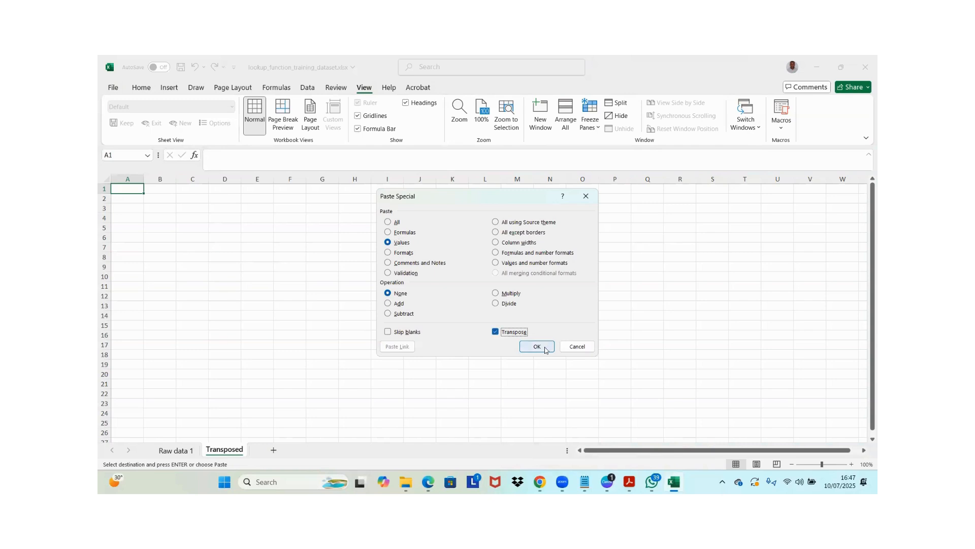
{"action": "left_click", "coordinate": [537, 346]}
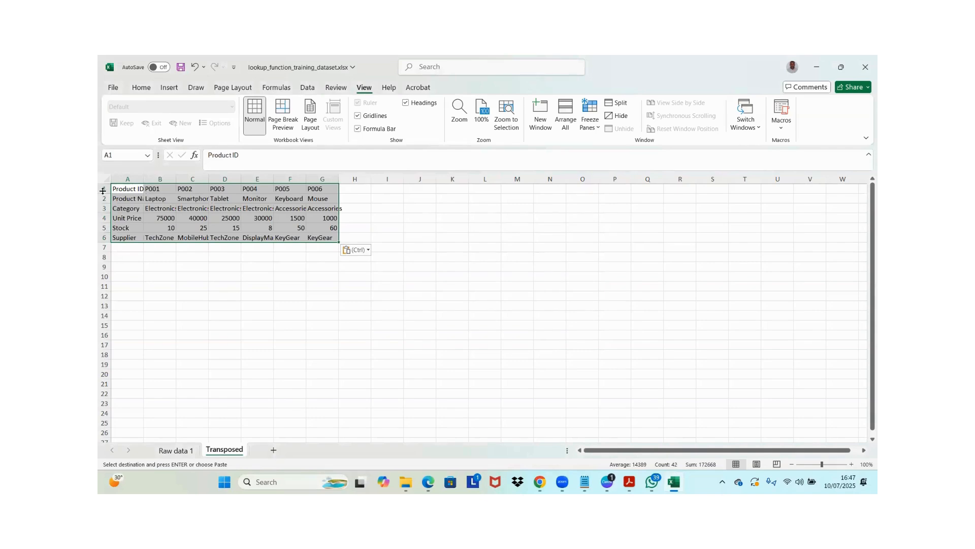
Compare the original table on Raw data 1 with the transposed data, moving along its first row from Product ID to P006
{"action": "left_click", "coordinate": [170, 450]}
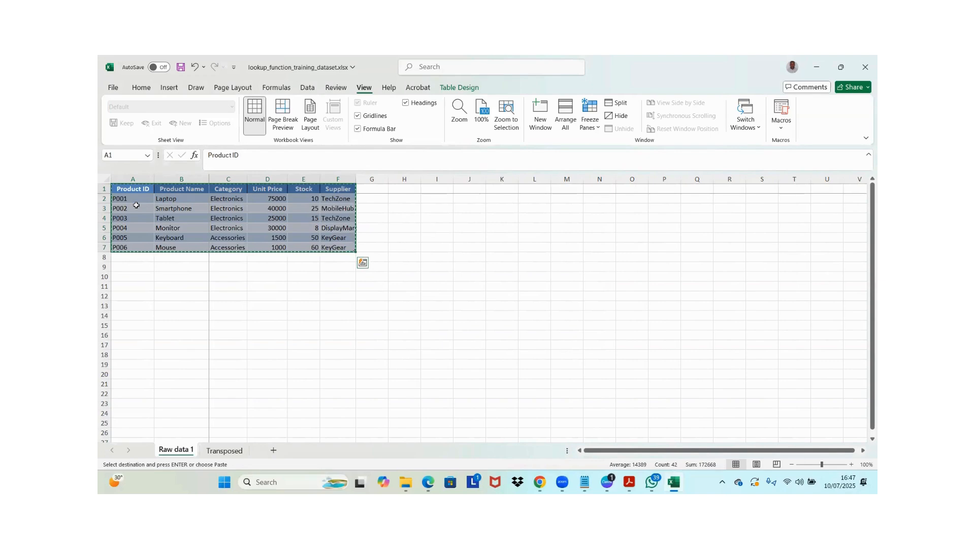
{"action": "left_click", "coordinate": [136, 205]}
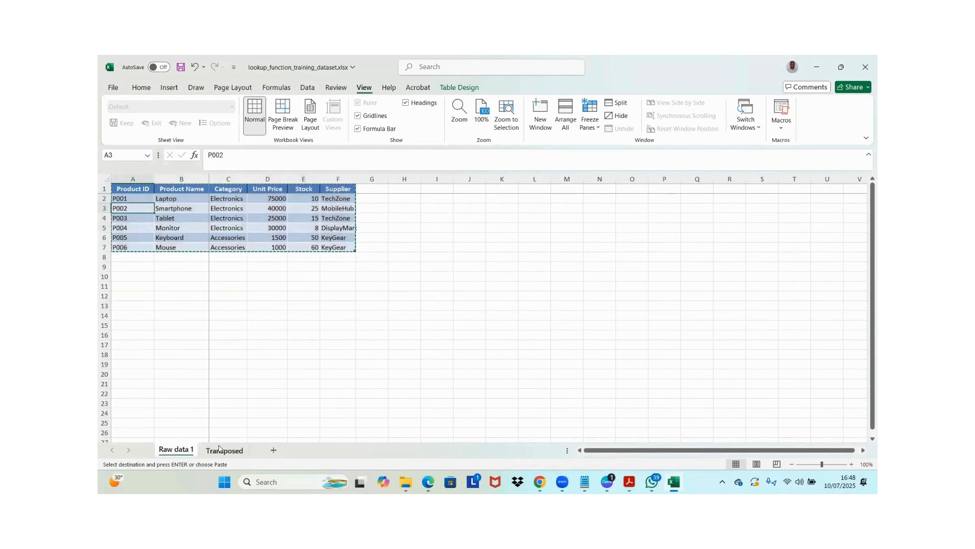
{"action": "left_click", "coordinate": [219, 449]}
{"action": "left_click", "coordinate": [128, 189]}
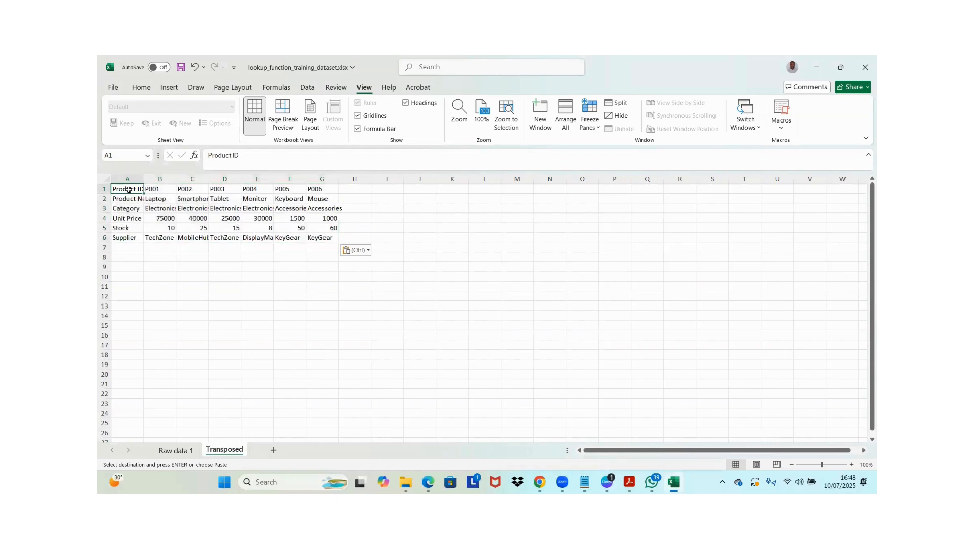
{"action": "key", "text": "Right"}
{"action": "key", "text": "Right"}
{"action": "key", "text": "Right"}
{"action": "key", "text": "Right"}
{"action": "key", "text": "Right"}
{"action": "key", "text": "Right"}
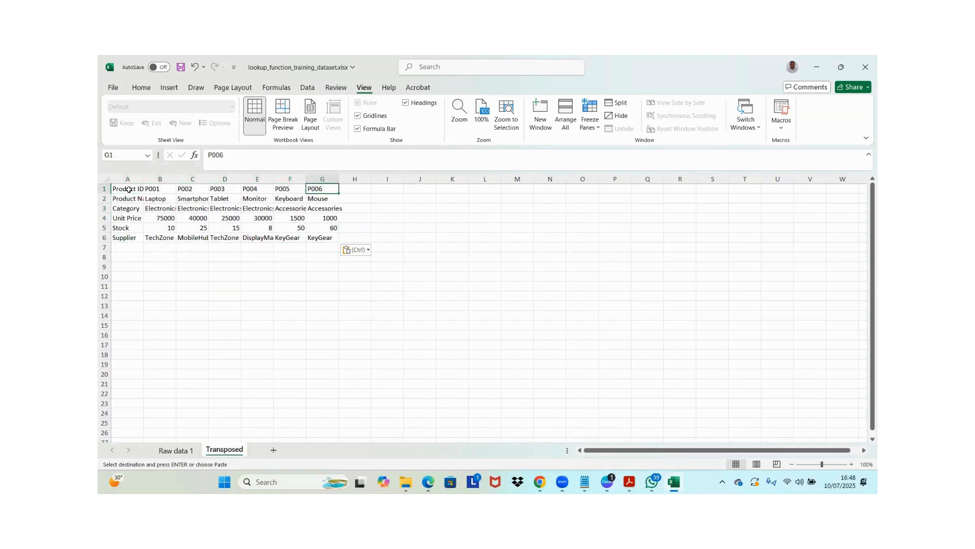
{"action": "left_click", "coordinate": [129, 189]}
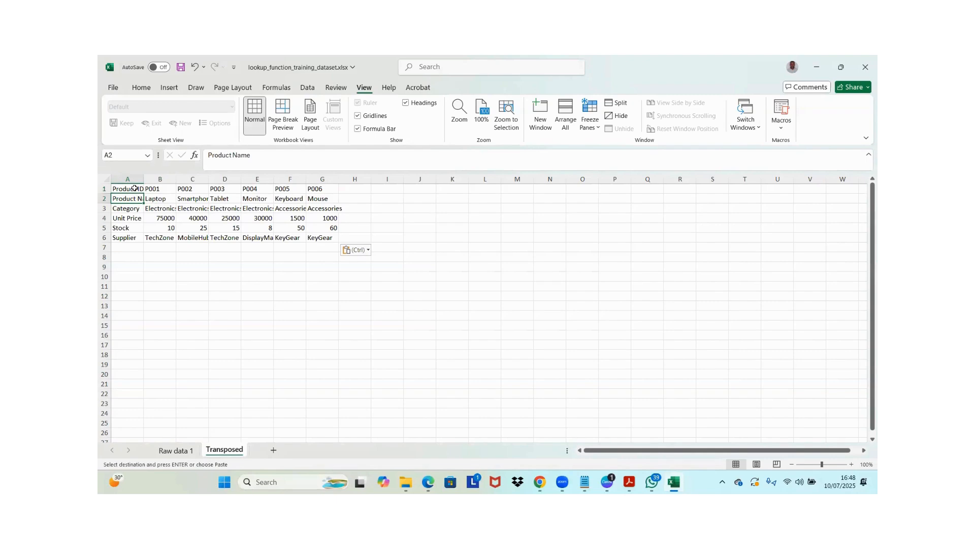
Copy the whole transposed range and paste it at cell J1 with Paste Special, using Values and Transpose, to restore the original orientation
{"action": "key", "text": "ctrl+a"}
{"action": "key", "text": "ctrl+c"}
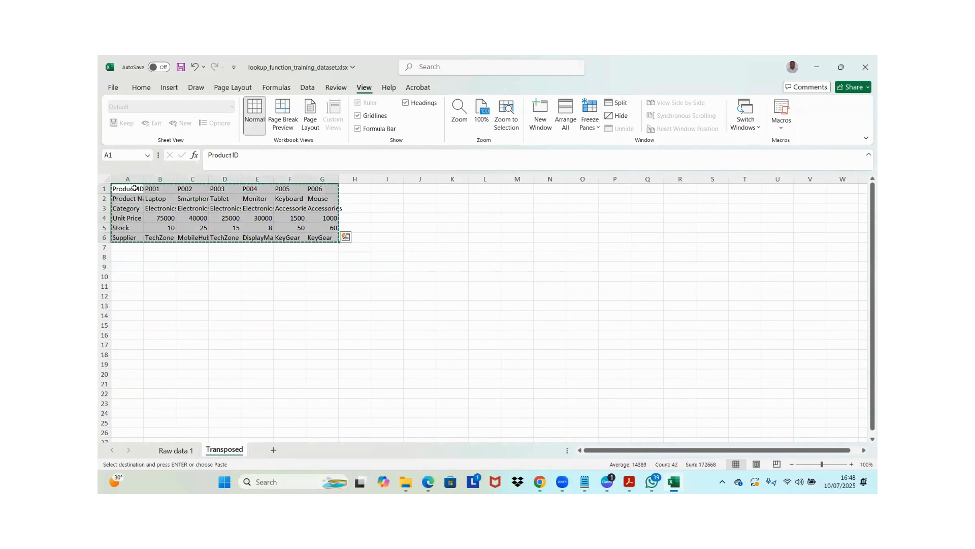
{"action": "left_click", "coordinate": [415, 188]}
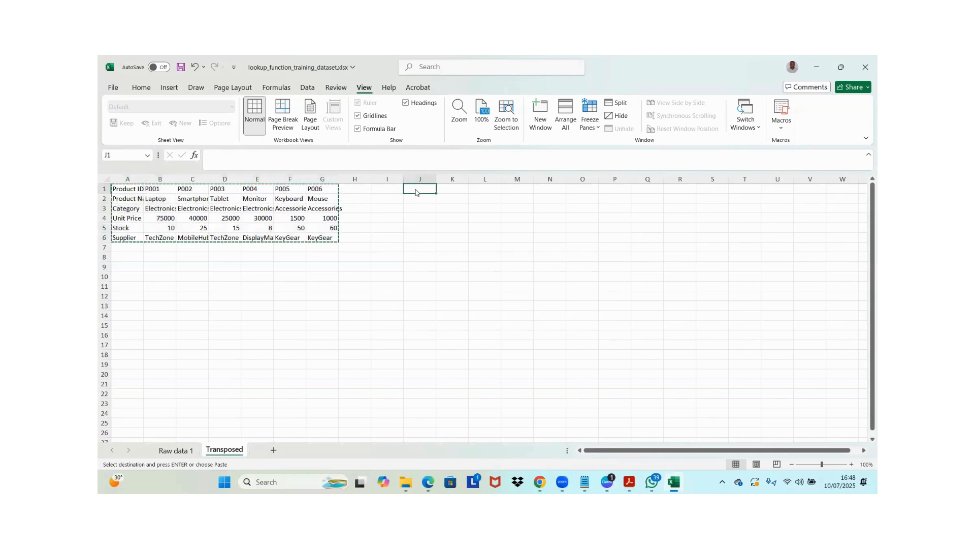
{"action": "key", "text": "ctrl+alt+v"}
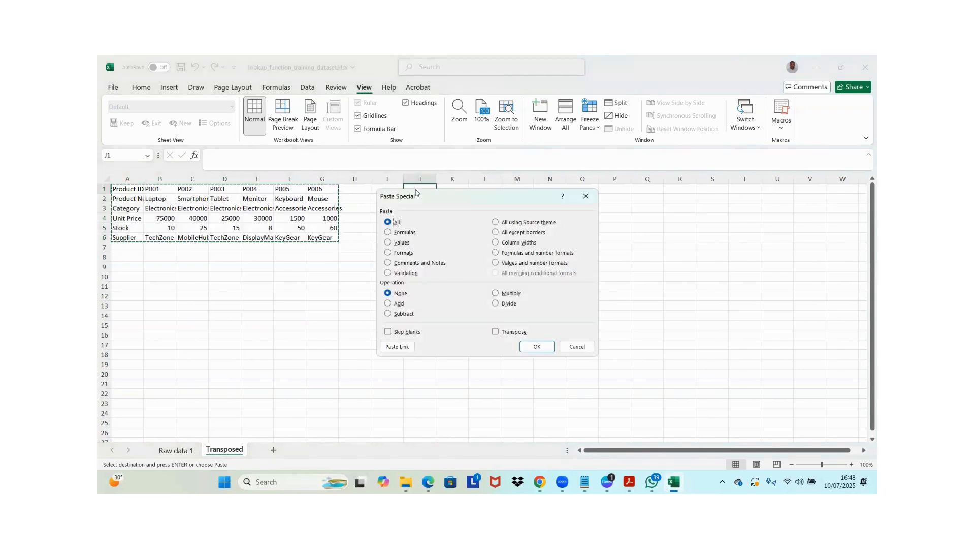
{"action": "key", "text": "v"}
{"action": "key", "text": "t"}
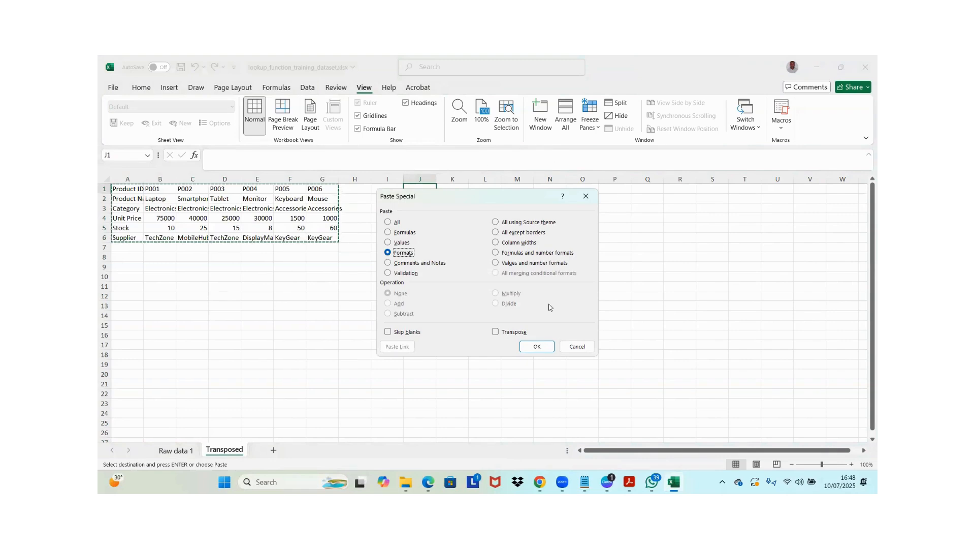
{"action": "left_click_drag", "start_coordinate": [395, 244], "coordinate": [547, 341]}
{"action": "left_click", "coordinate": [395, 243]}
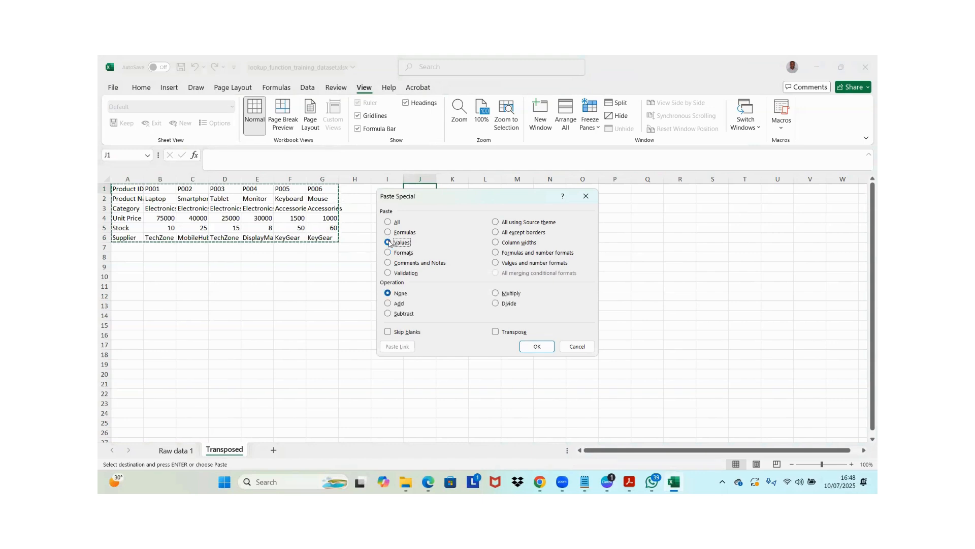
{"action": "left_click", "coordinate": [497, 333]}
{"action": "left_click", "coordinate": [537, 346]}
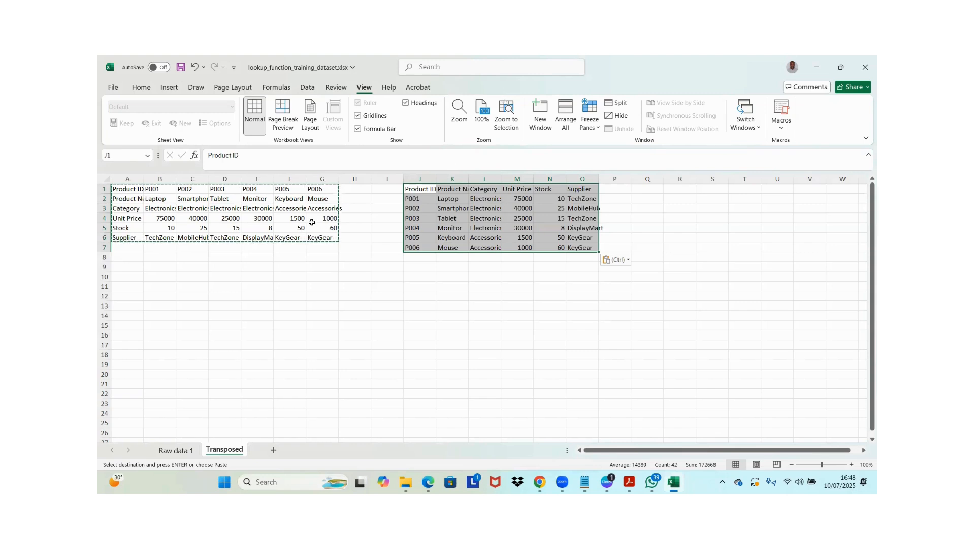
{"action": "key", "text": "Escape"}
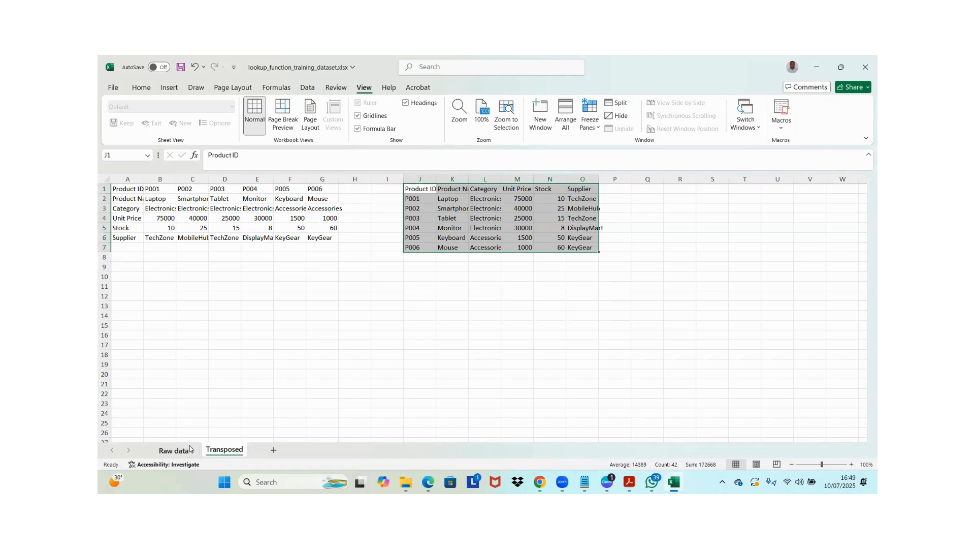
Return to the Raw data 1 sheet and examine the Product ID column as the unique identifier of each product record
{"action": "left_click", "coordinate": [175, 450]}
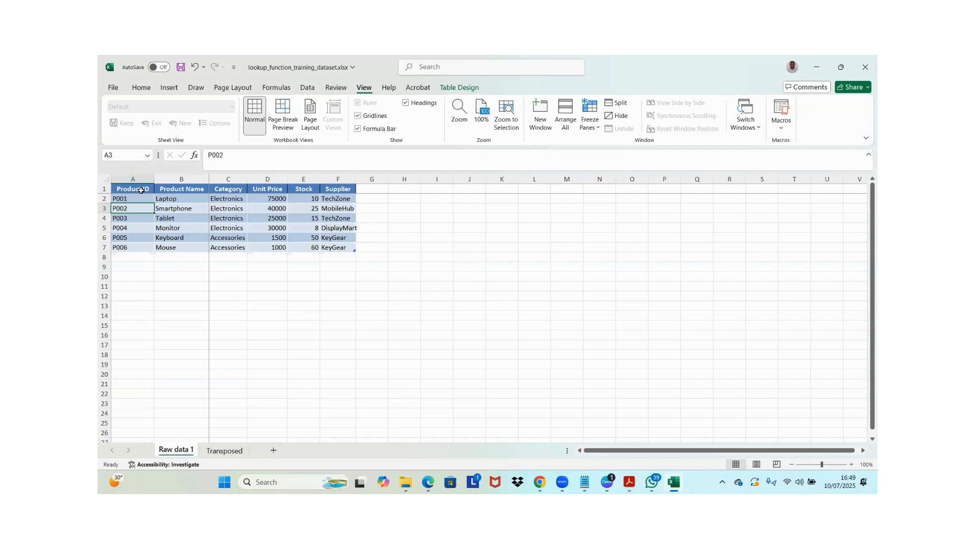
{"action": "key", "text": "Up"}
{"action": "key", "text": "Up"}
{"action": "key", "text": "Down"}
{"action": "key", "text": "Up"}
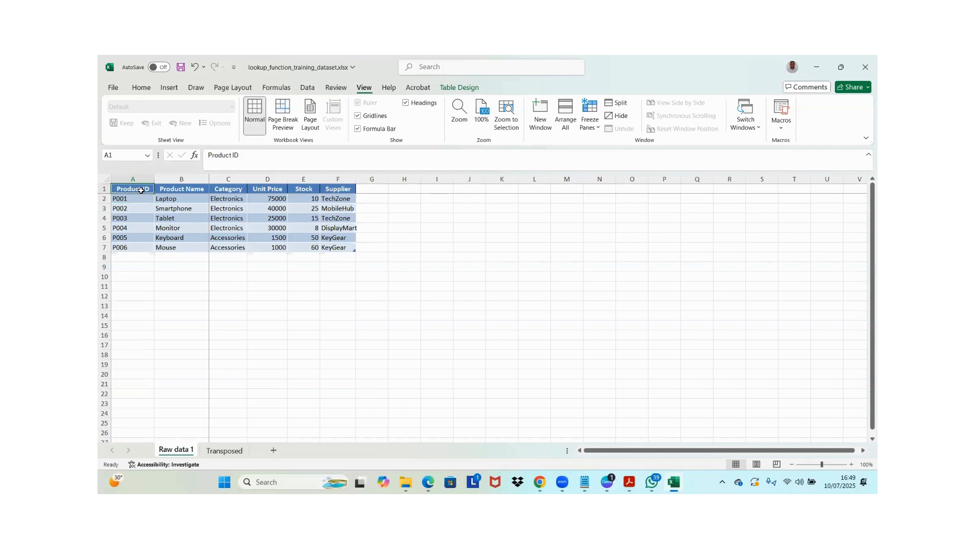
{"action": "key", "text": "Down"}
{"action": "key", "text": "Up"}
{"action": "key", "text": "Down"}
{"action": "key", "text": "Up"}
{"action": "key", "text": "Down"}
{"action": "key", "text": "Down"}
{"action": "key", "text": "Down"}
{"action": "key", "text": "Down"}
{"action": "key", "text": "Down"}
{"action": "key", "text": "Down"}
{"action": "key", "text": "Down"}
{"action": "key", "text": "Up"}
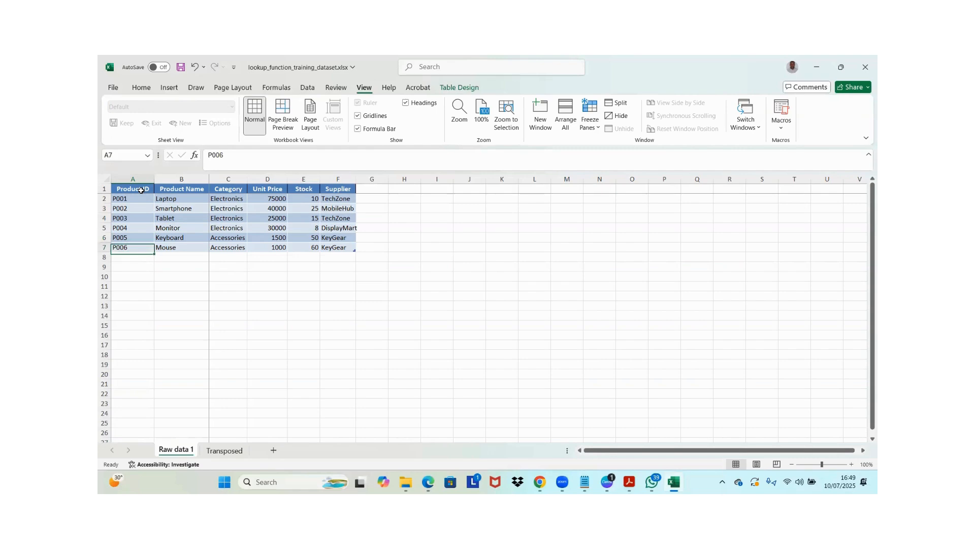
{"action": "key", "text": "Up"}
{"action": "key", "text": "Up"}
{"action": "key", "text": "Up"}
{"action": "key", "text": "Up"}
{"action": "key", "text": "Up"}
{"action": "key", "text": "Up"}
{"action": "key", "text": "Right"}
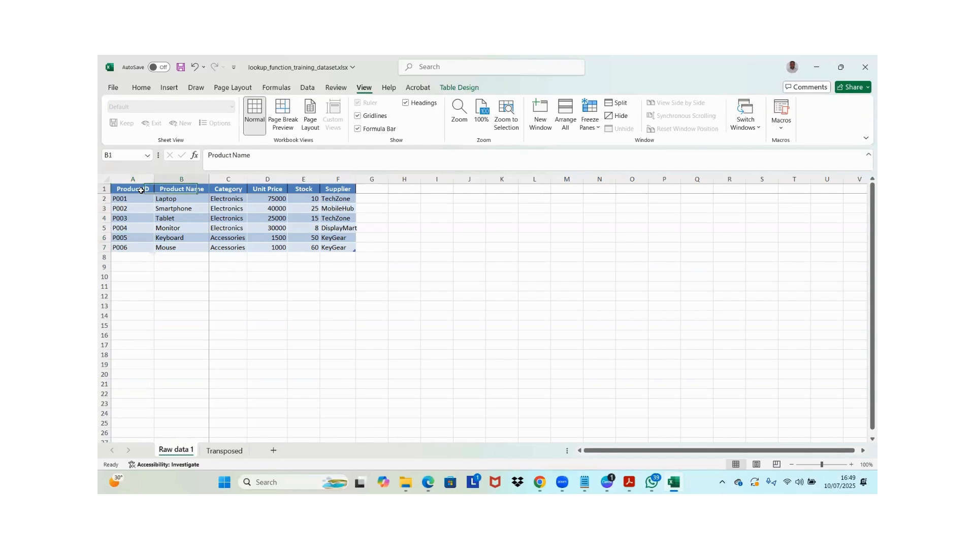
{"action": "key", "text": "shift+Left"}
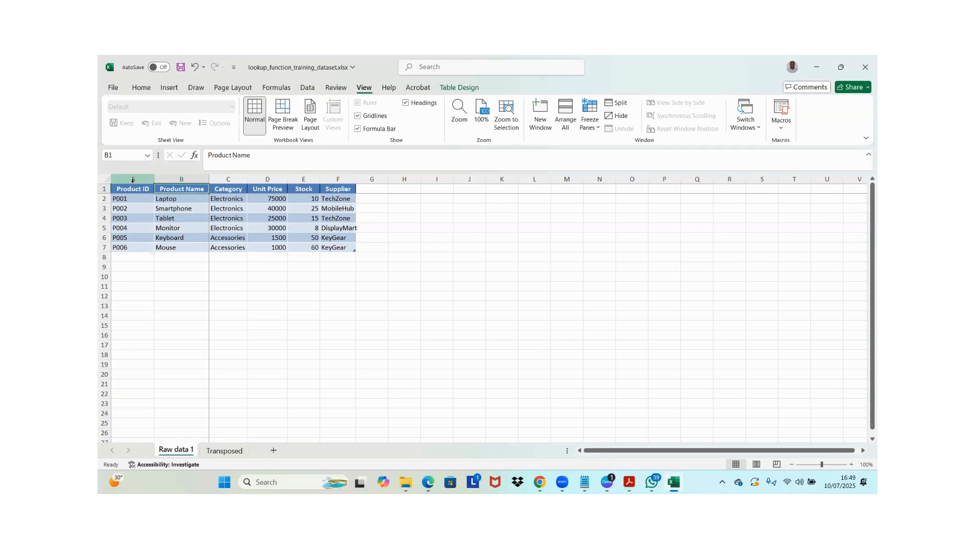
{"action": "key", "text": "shift+Right"}
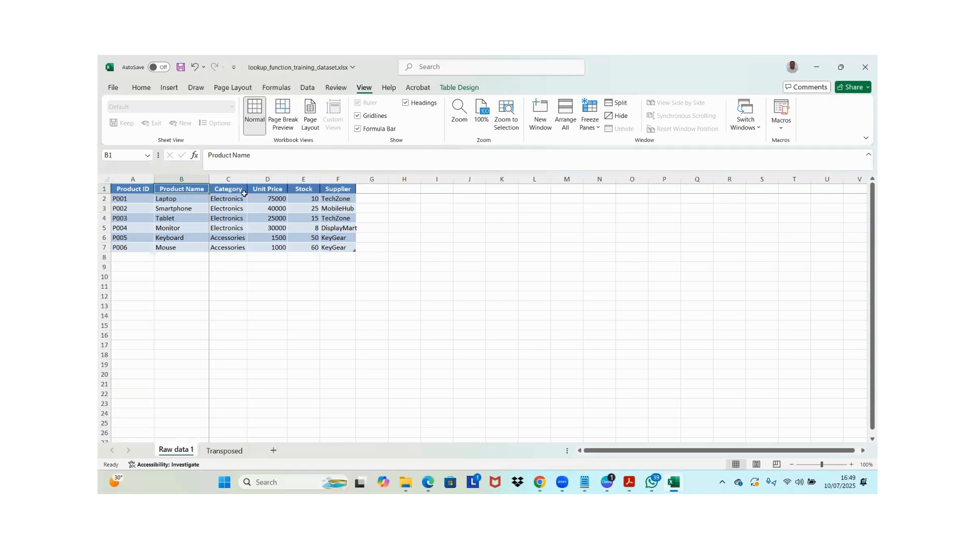
{"action": "left_click", "coordinate": [170, 240]}
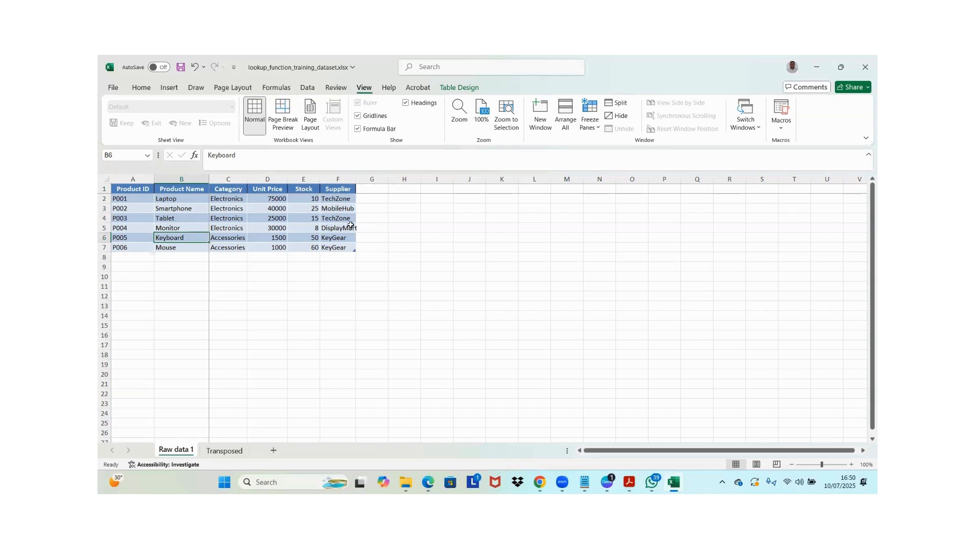
{"action": "left_click", "coordinate": [130, 219]}
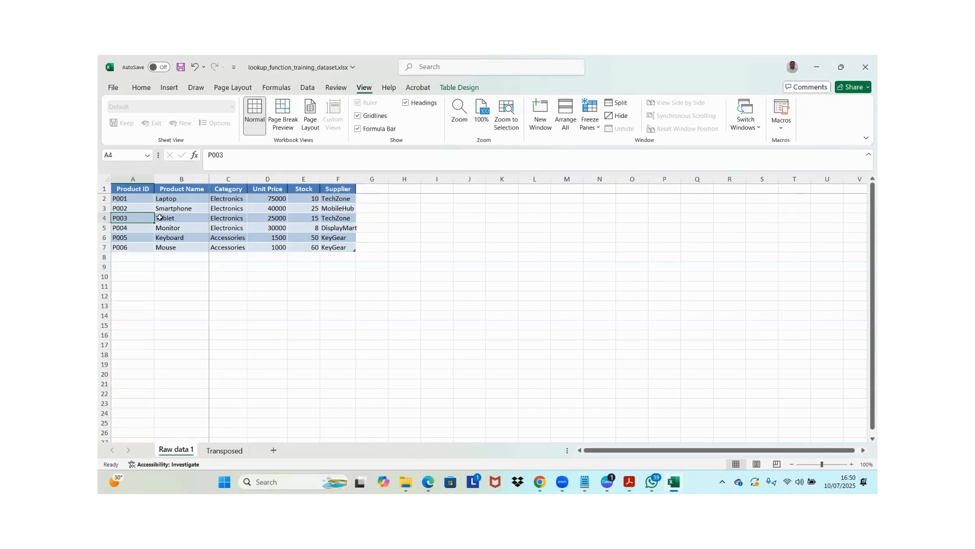
Enter the headers Name in cell H1 and Region in cell I1, beside the product table
{"action": "left_click", "coordinate": [364, 200]}
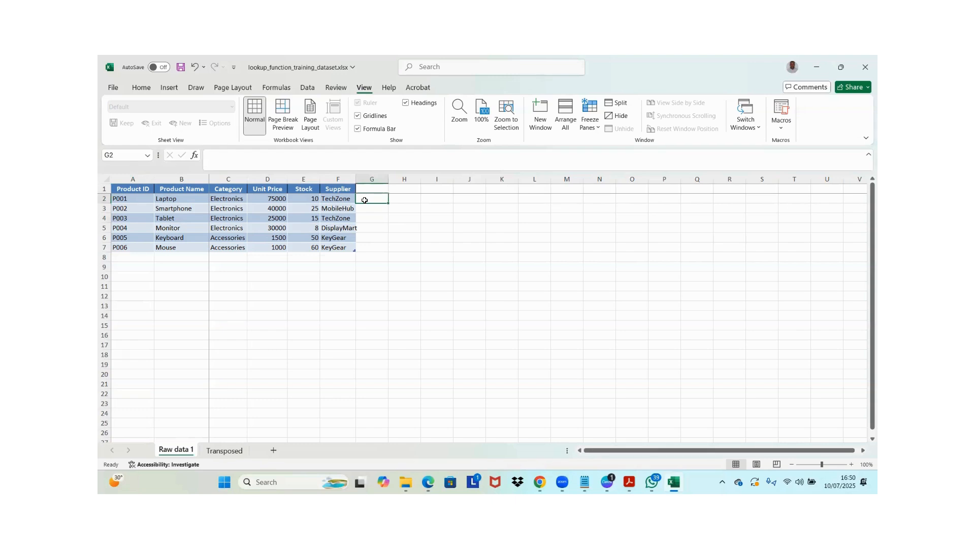
{"action": "key", "text": "Right"}
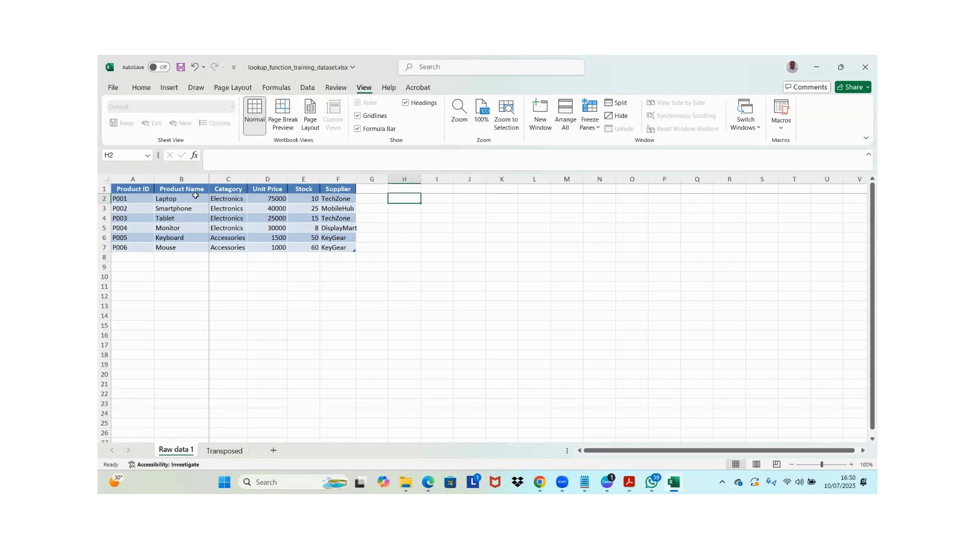
{"action": "key", "text": "Up"}
{"action": "type", "text": "Nm"}
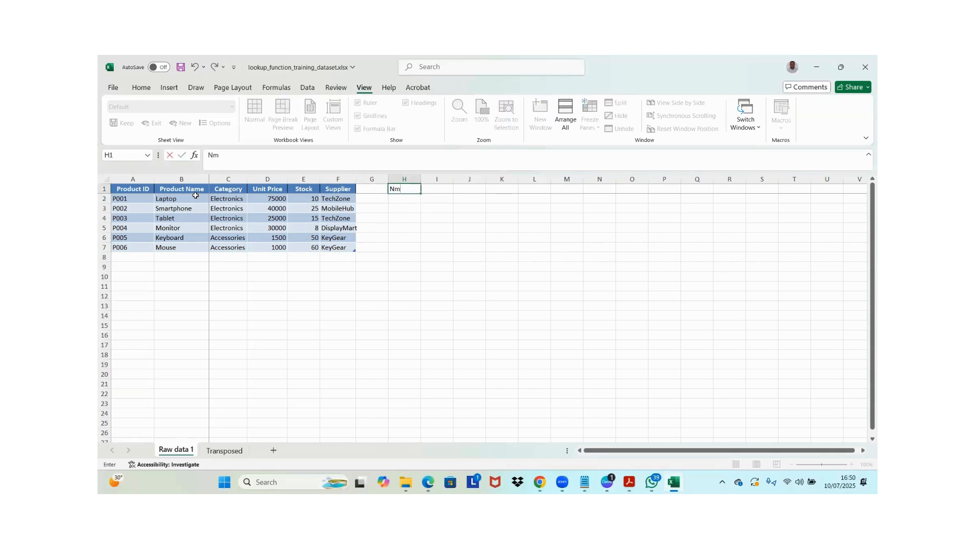
{"action": "key", "text": "BackSpace"}
{"action": "type", "text": "ame"}
{"action": "key", "text": "Tab"}
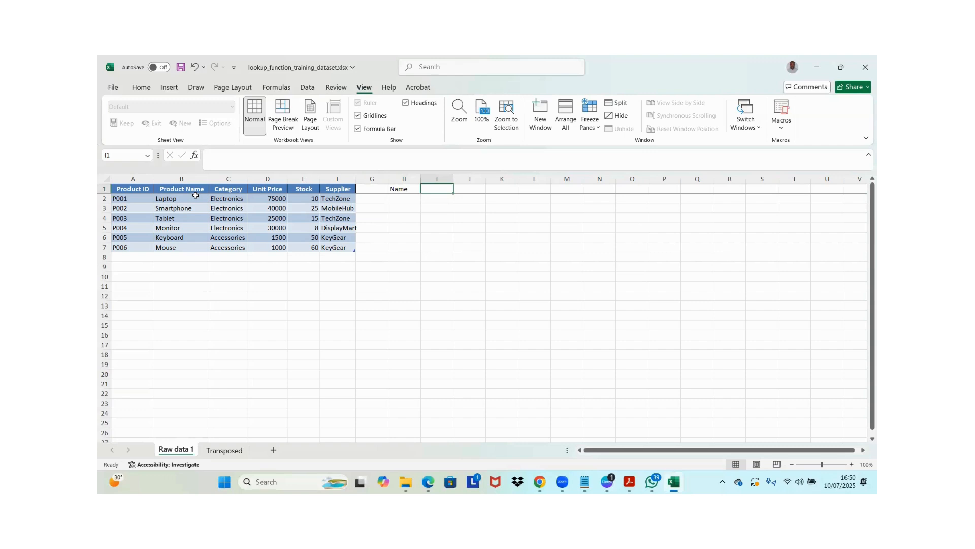
{"action": "type", "text": "Region"}
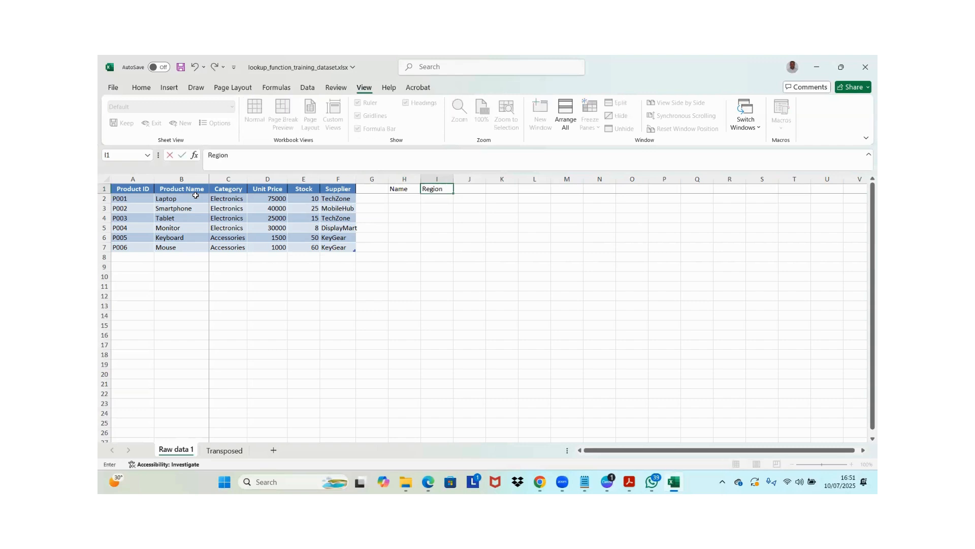
{"action": "key", "text": "Tab"}
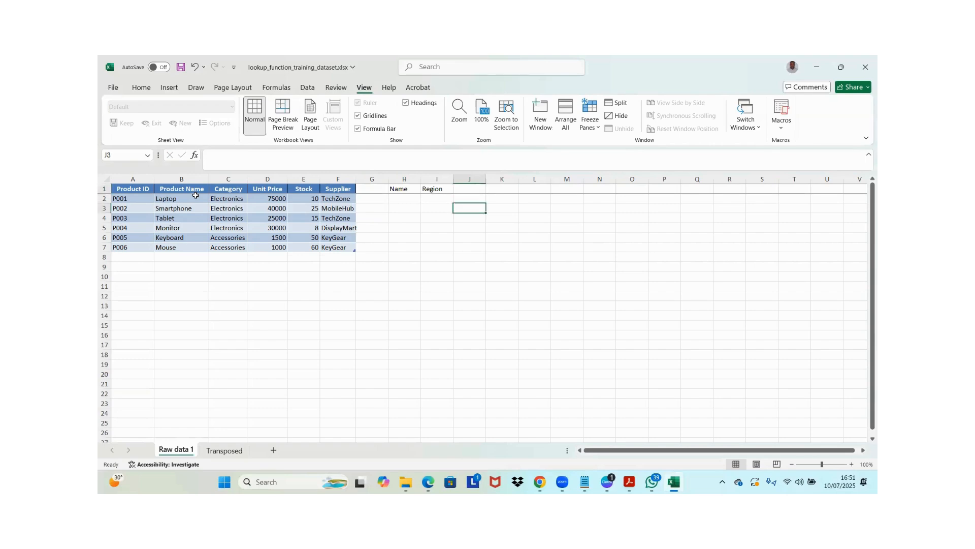
Replace the header in cell I1 with Village
{"action": "key", "text": "Left"}
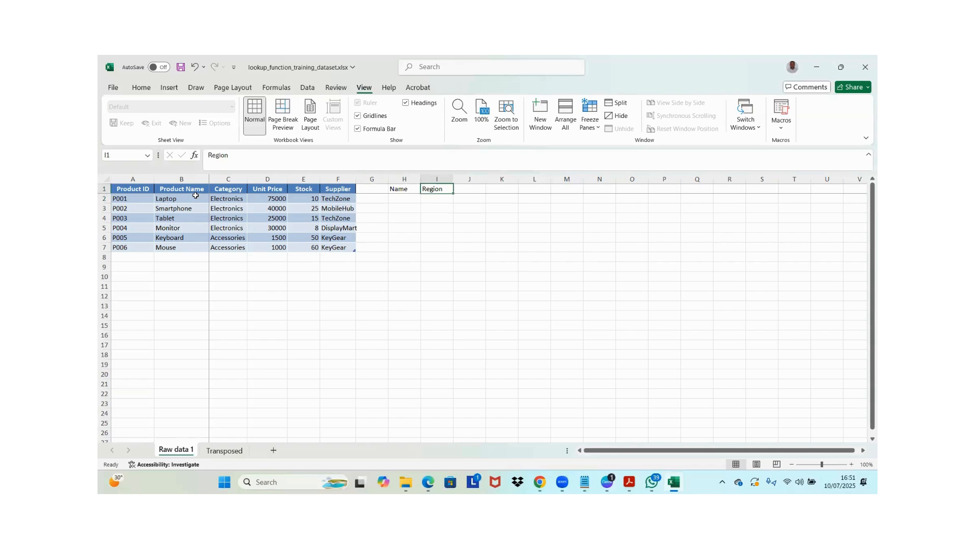
{"action": "type", "text": "Village"}
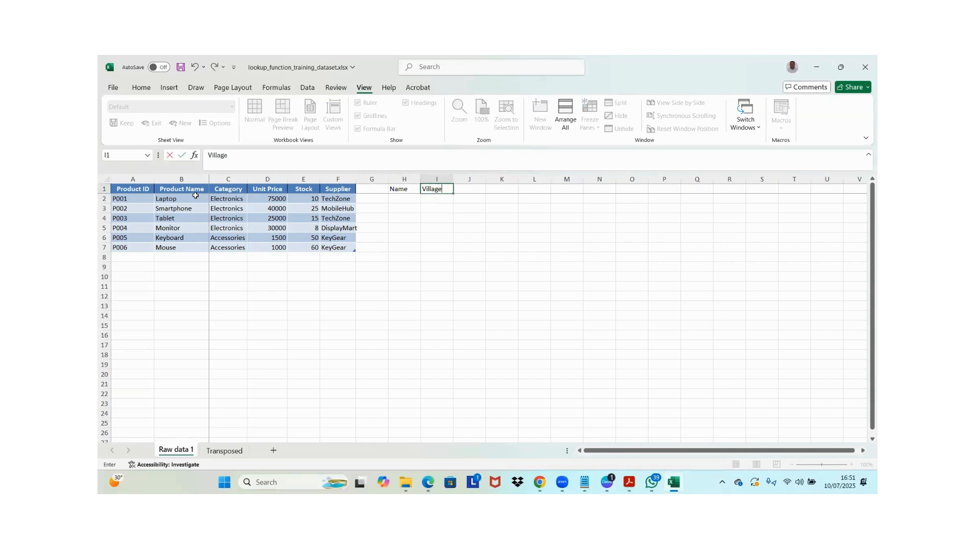
{"action": "key", "text": "Left"}
Enter a person's full name in cell H2 and repeat the same name in cell H3
{"action": "key", "text": "Down"}
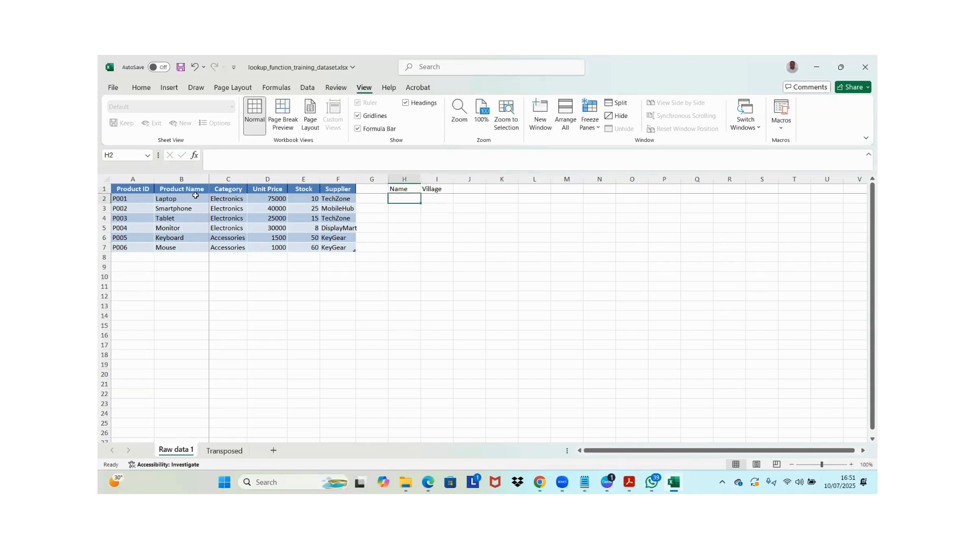
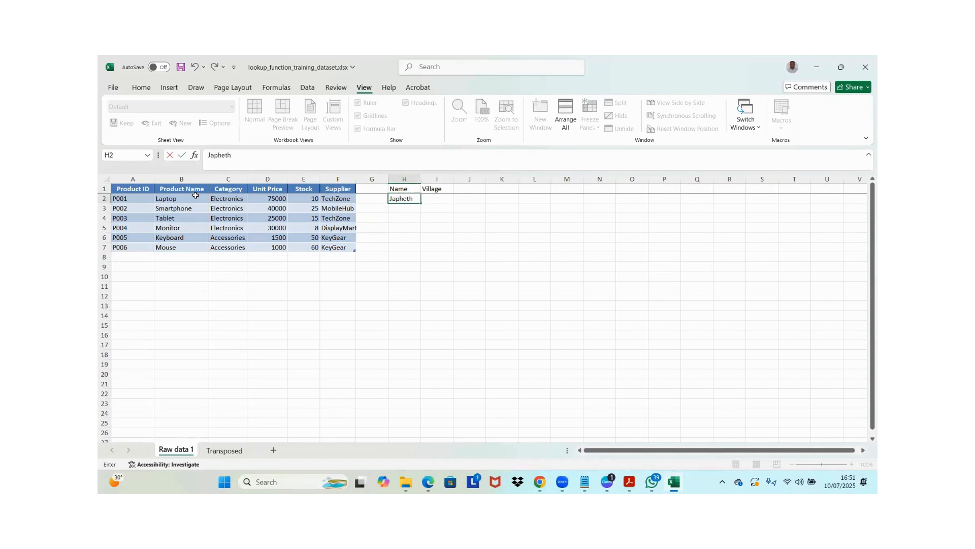
{"action": "key", "text": "Return"}
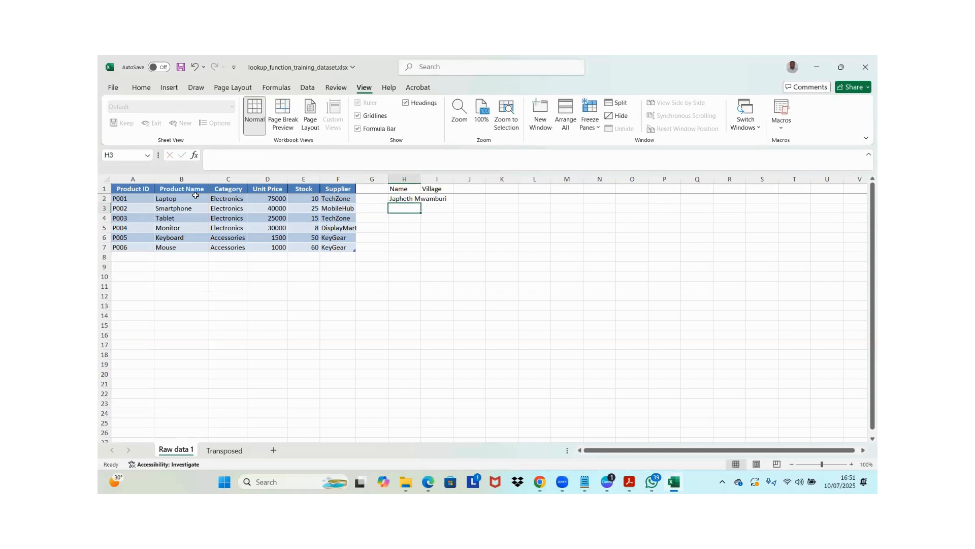
{"action": "type", "text": "J"}
{"action": "key", "text": "Left"}
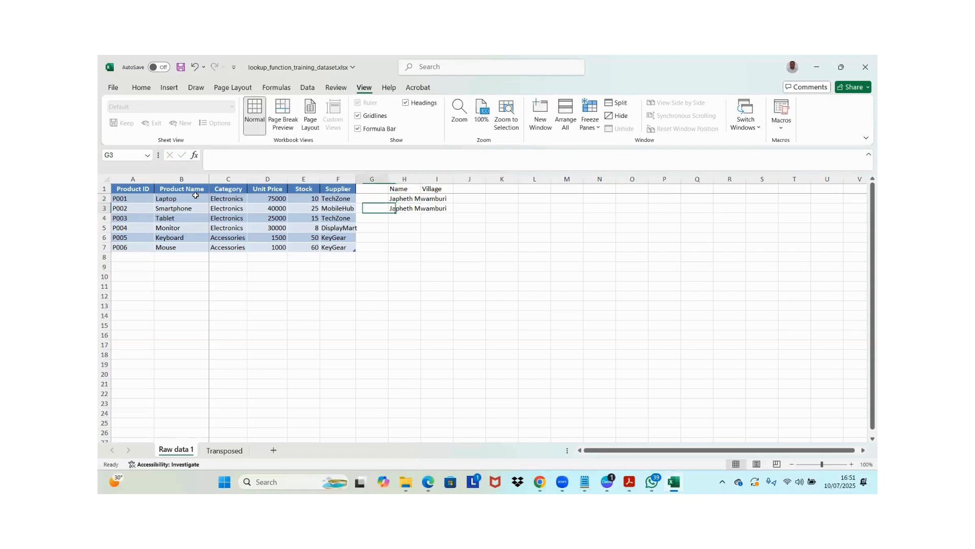
Enter a different person's full name in cell H4 under Name
{"action": "key", "text": "Right"}
{"action": "key", "text": "Down"}
{"action": "type", "text": "Jo"}
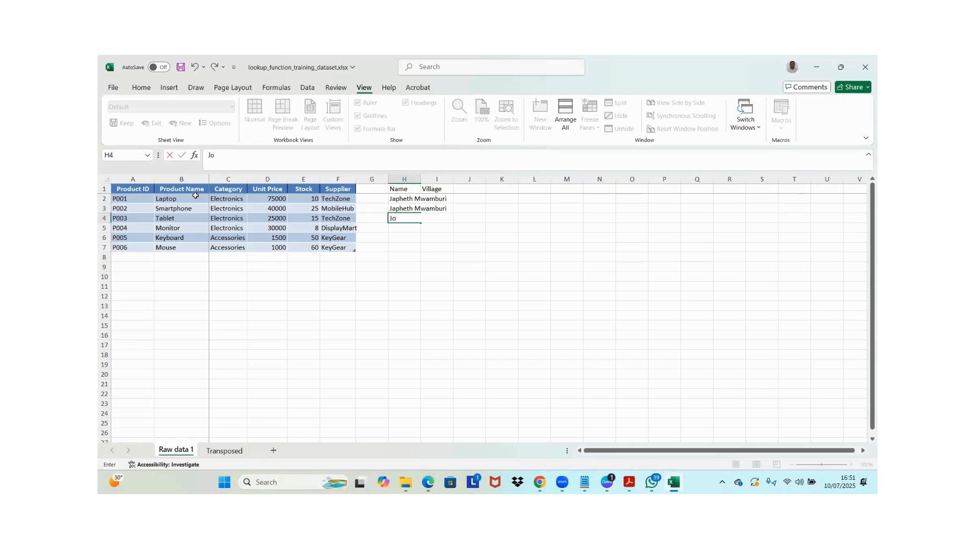
{"action": "type", "text": "hn Do"}
{"action": "key", "text": "Return"}
Enter Villlage 1 in cell I2 as the village of the first person
{"action": "key", "text": "Up"}
{"action": "key", "text": "Up"}
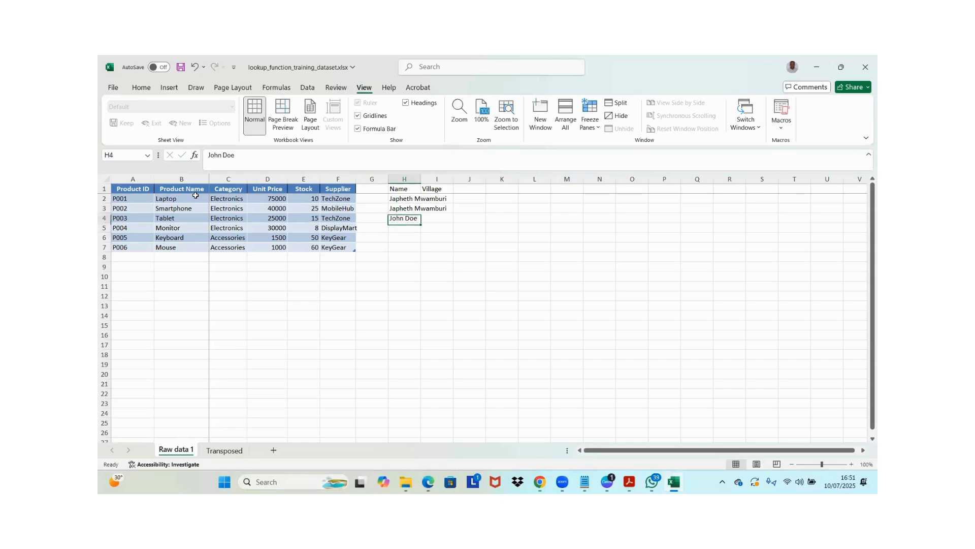
{"action": "key", "text": "Right"}
{"action": "key", "text": "Up"}
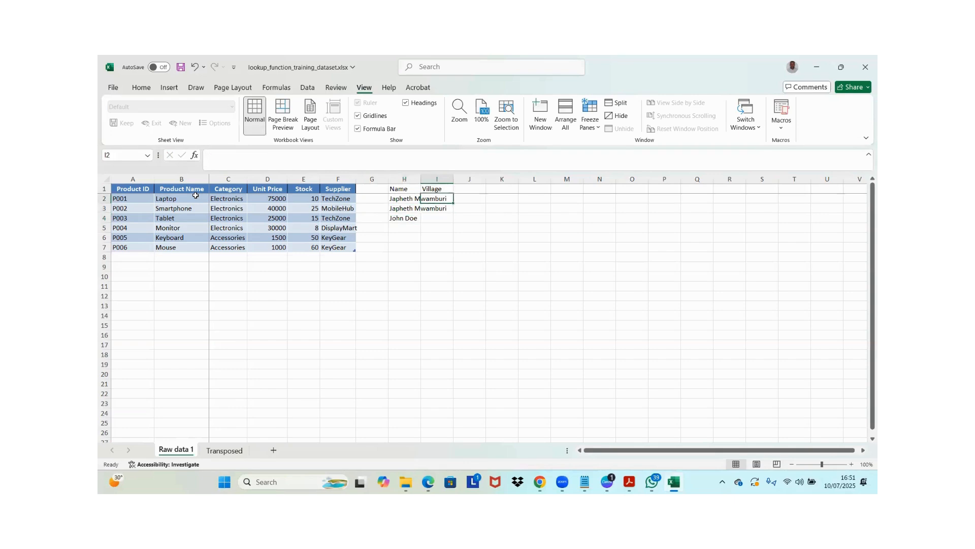
{"action": "type", "text": "Vil"}
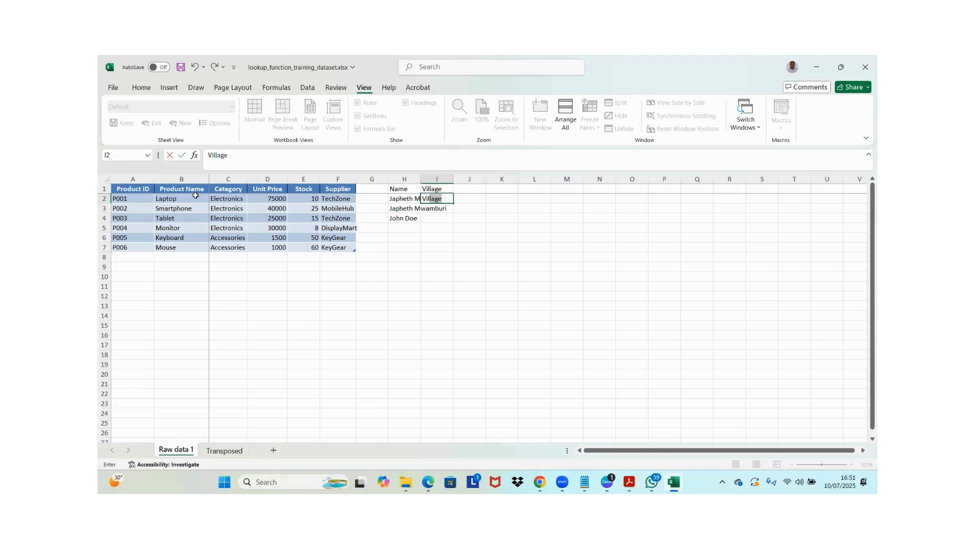
{"action": "key", "text": "BackSpace"}
{"action": "key", "text": "BackSpace"}
{"action": "key", "text": "BackSpace"}
{"action": "key", "text": "BackSpace"}
{"action": "type", "text": "Villlage 1"}
{"action": "key", "text": "Return"}
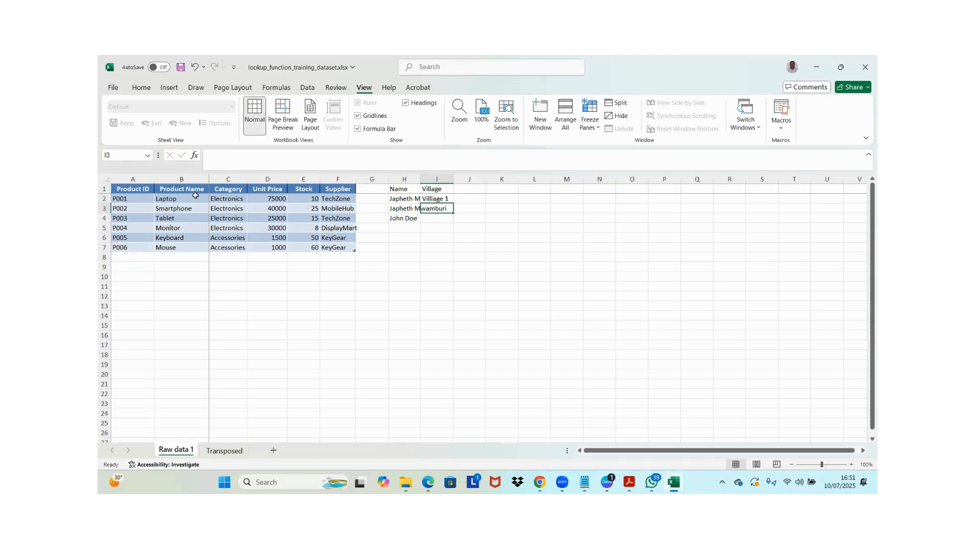
Enter Village 2 as the village in cells I3 and I4 for the second and third people
{"action": "type", "text": "V"}
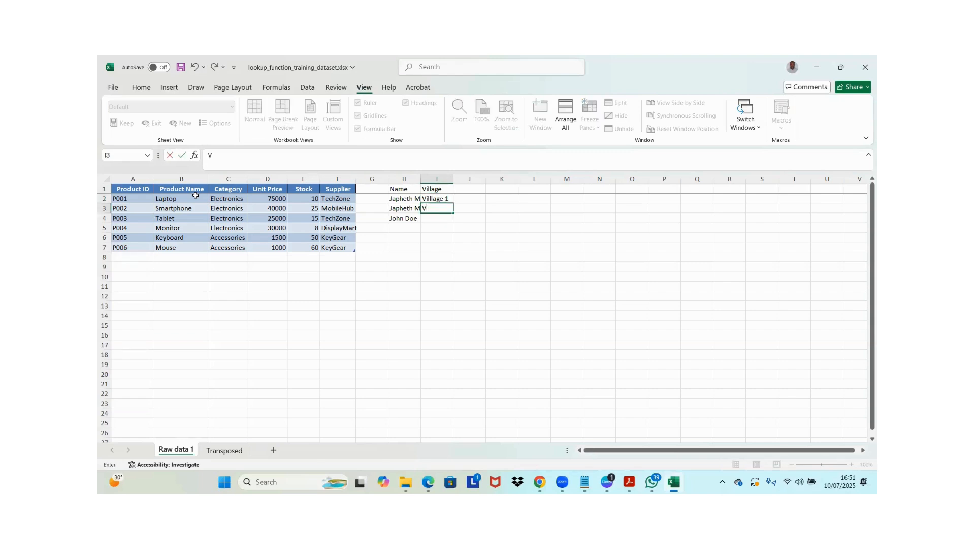
{"action": "type", "text": "illa"}
{"action": "key", "text": "Tab"}
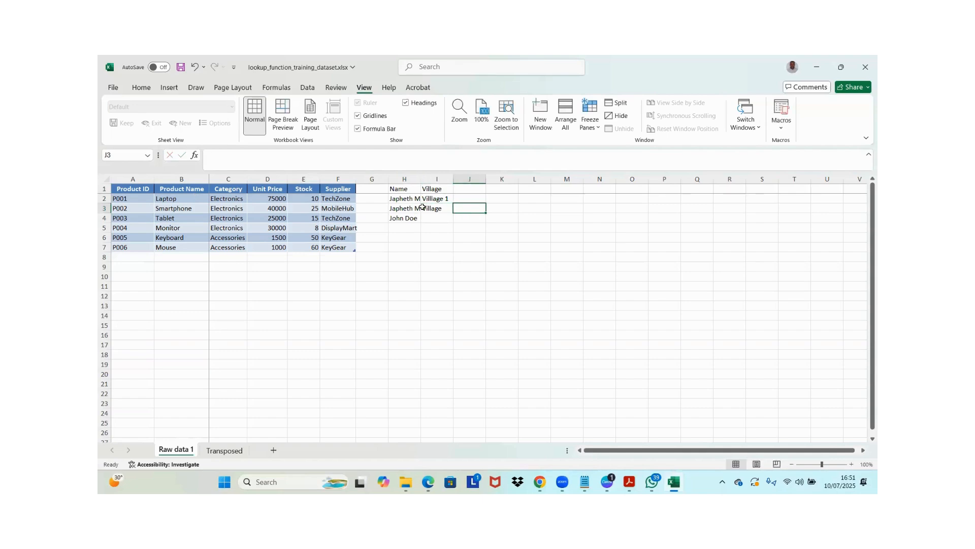
{"action": "double_click", "coordinate": [445, 208]}
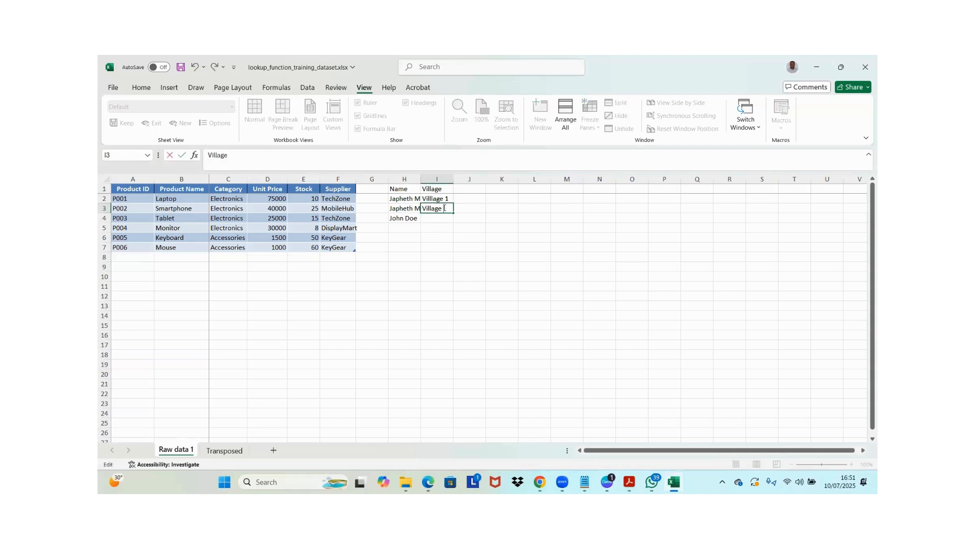
{"action": "type", "text": "2"}
{"action": "key", "text": "Return"}
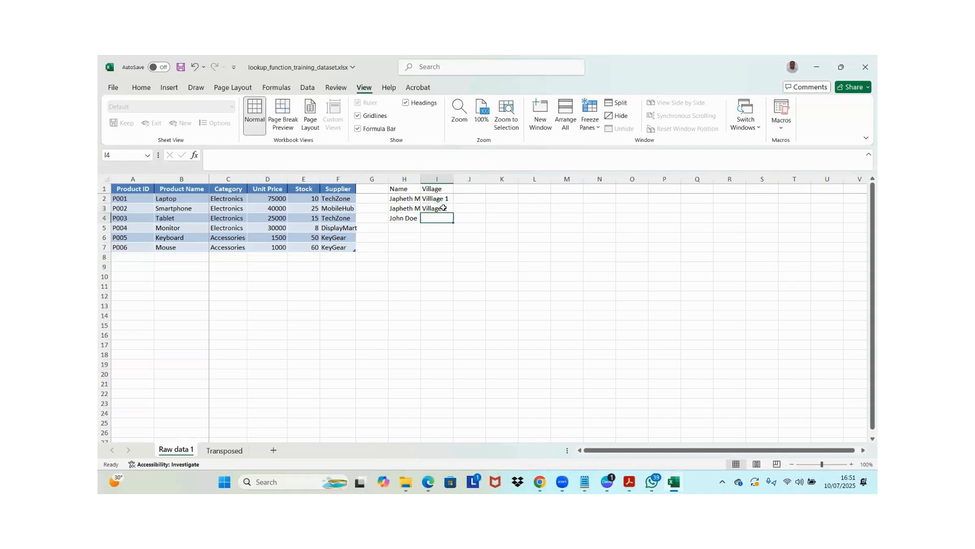
{"action": "type", "text": "v"}
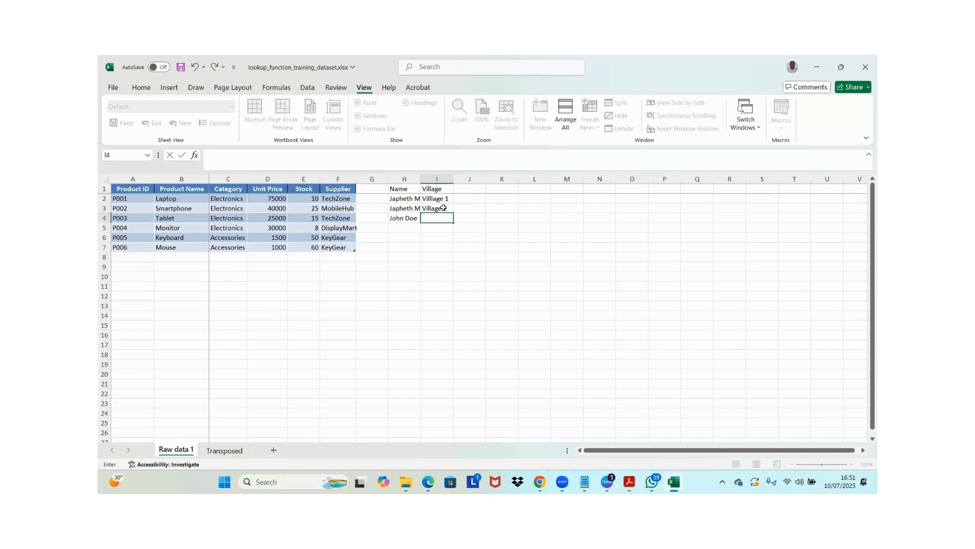
{"action": "type", "text": "illage 2"}
{"action": "key", "text": "Return"}
Add a Person ID header in cell J1, beside Village
{"action": "left_click", "coordinate": [468, 189]}
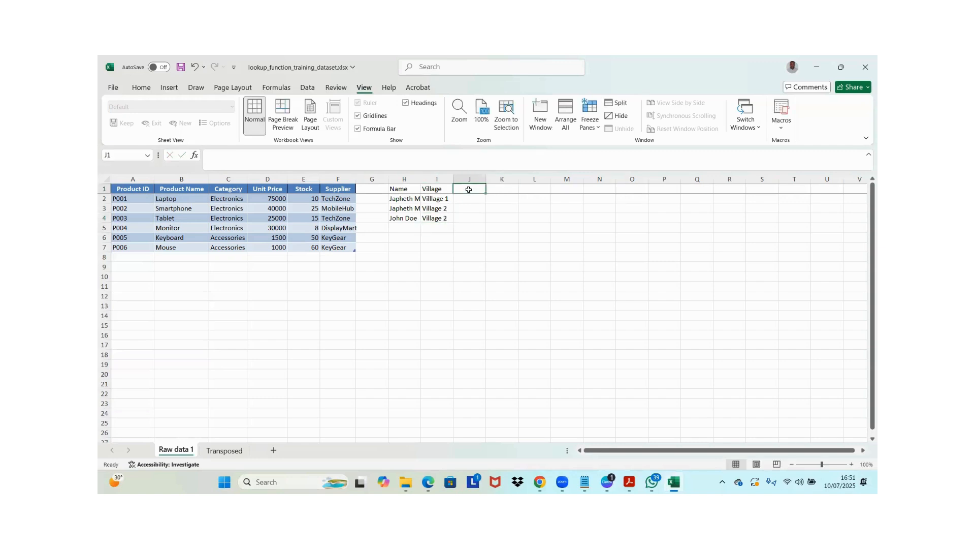
{"action": "key", "text": "Caps_Lock"}
{"action": "type", "text": "P"}
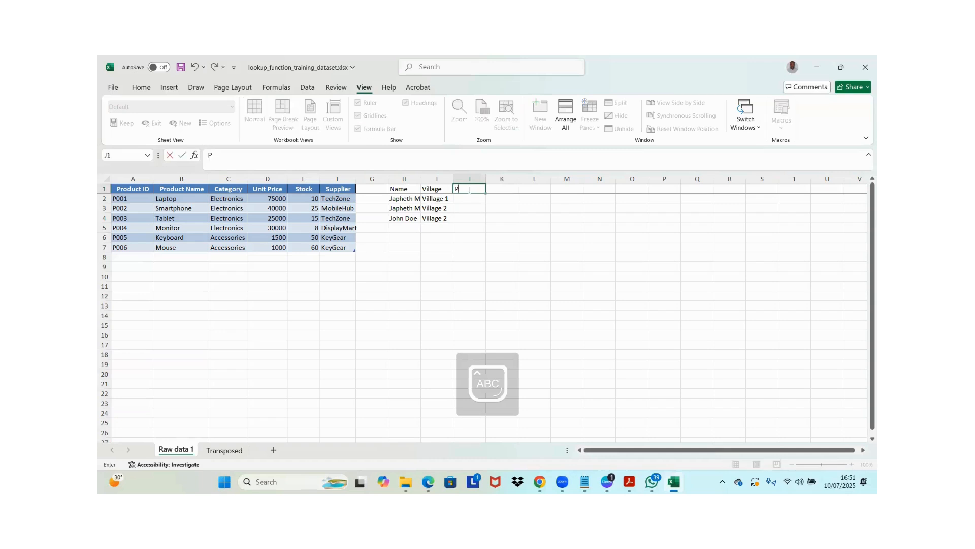
{"action": "type", "text": "ERS"}
{"action": "key", "text": "BackSpace"}
{"action": "key", "text": "BackSpace"}
{"action": "key", "text": "BackSpace"}
{"action": "key", "text": "Caps_Lock"}
{"action": "type", "text": "erso"}
{"action": "type", "text": "p"}
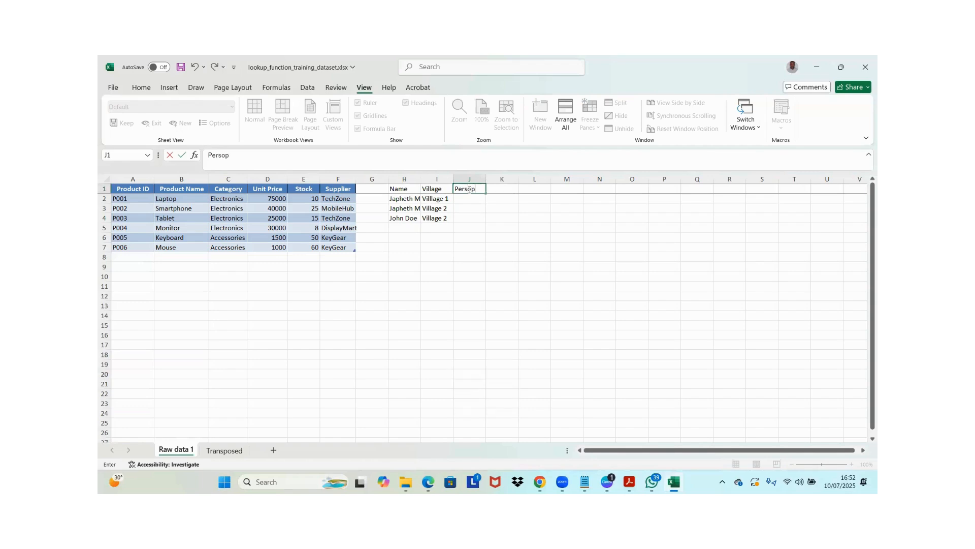
{"action": "key", "text": "BackSpace"}
{"action": "type", "text": "n ID"}
{"action": "key", "text": "Return"}
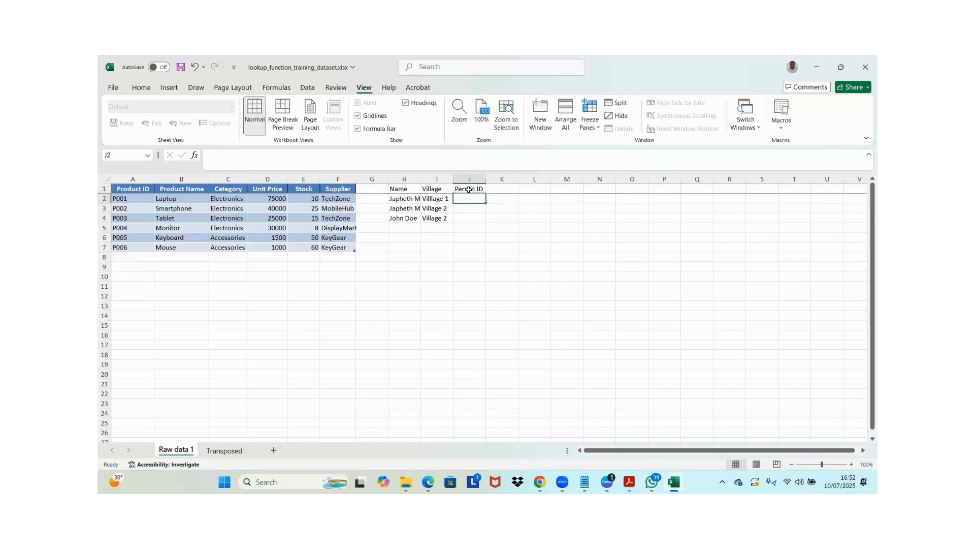
Build the Person ID in J2 with =CONCAT(H2,I2) and fill the formula down to J4
{"action": "type", "text": "="}
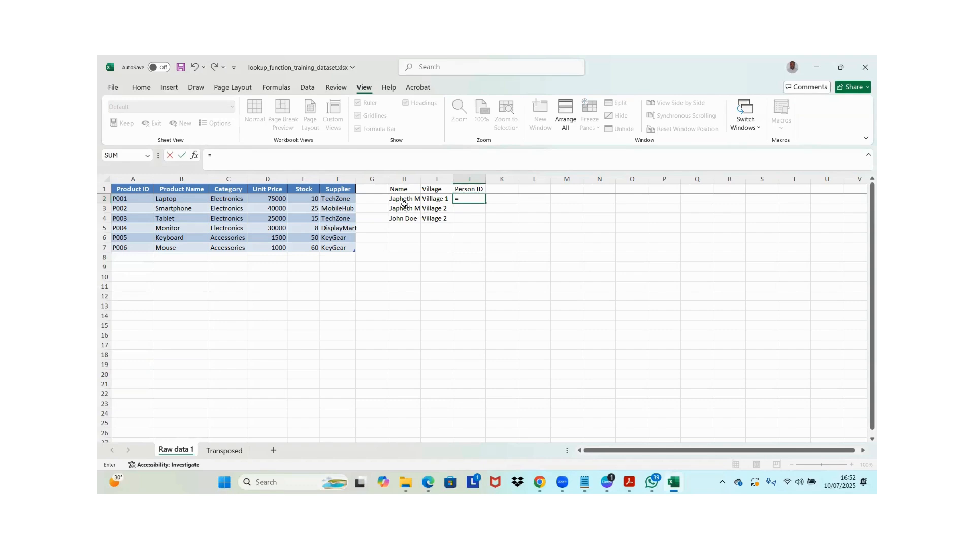
{"action": "type", "text": "con"}
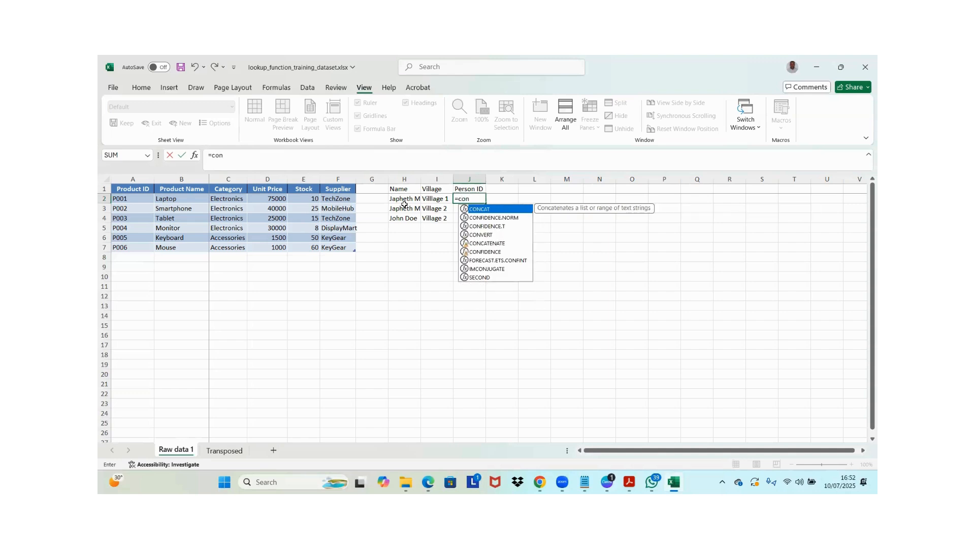
{"action": "key", "text": "Tab"}
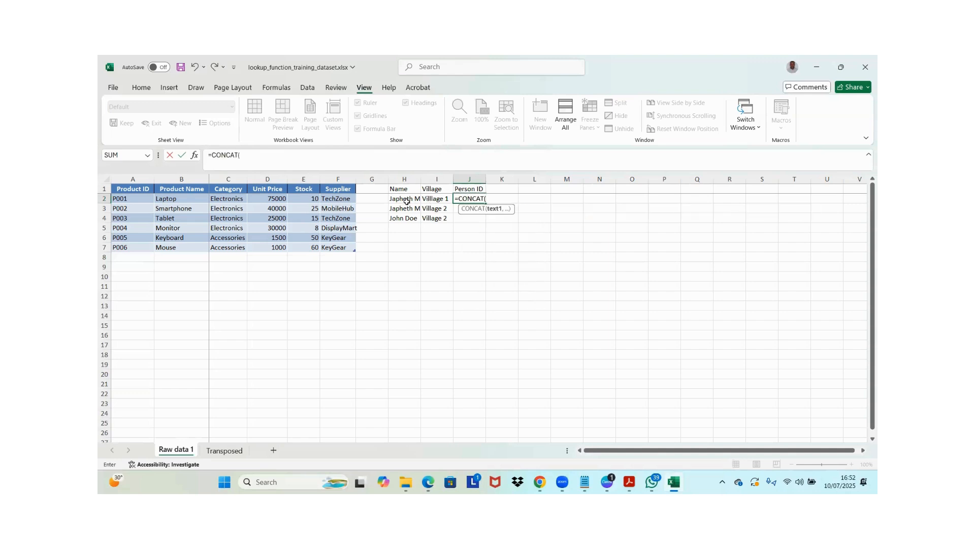
{"action": "left_click", "coordinate": [406, 203]}
{"action": "type", "text": ","}
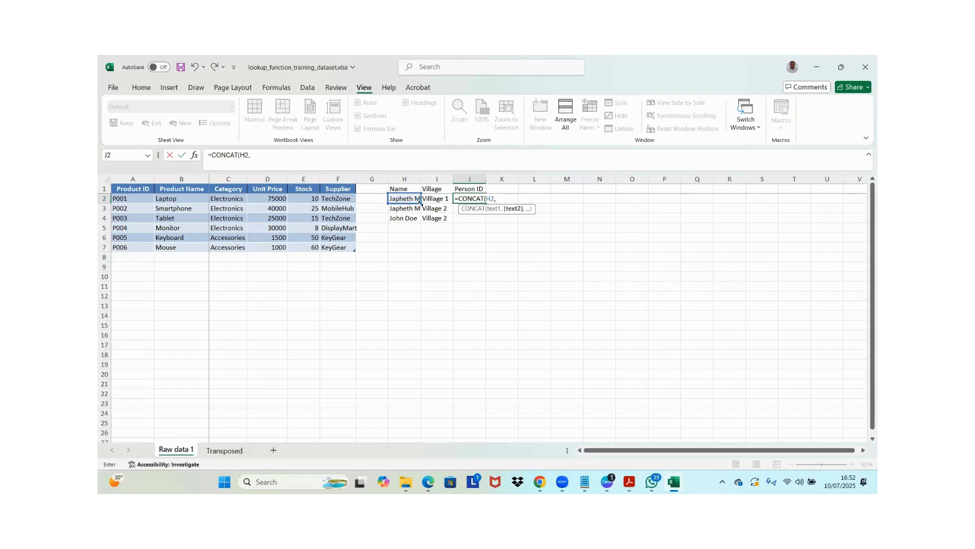
{"action": "left_click", "coordinate": [433, 201]}
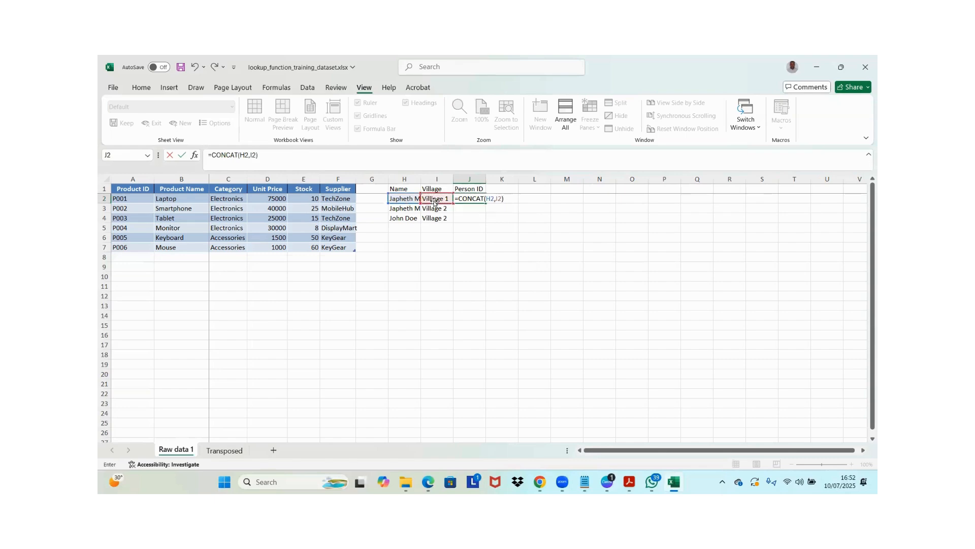
{"action": "key", "text": "Return"}
{"action": "left_click", "coordinate": [470, 199]}
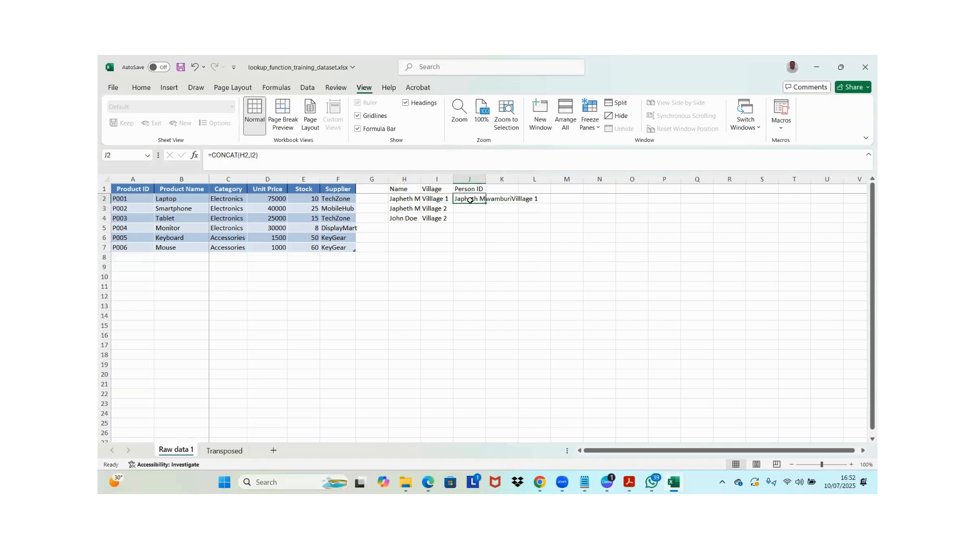
{"action": "double_click", "coordinate": [486, 203]}
Add a space separator to the J2 formula, making it =CONCAT(H2," ",I2), and refill it down to J4
{"action": "left_click", "coordinate": [469, 199]}
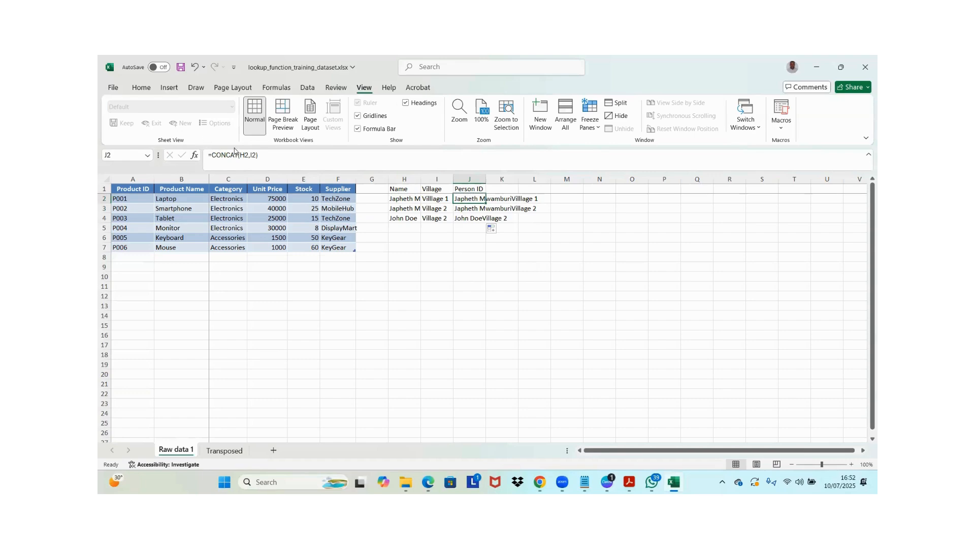
{"action": "left_click", "coordinate": [251, 156]}
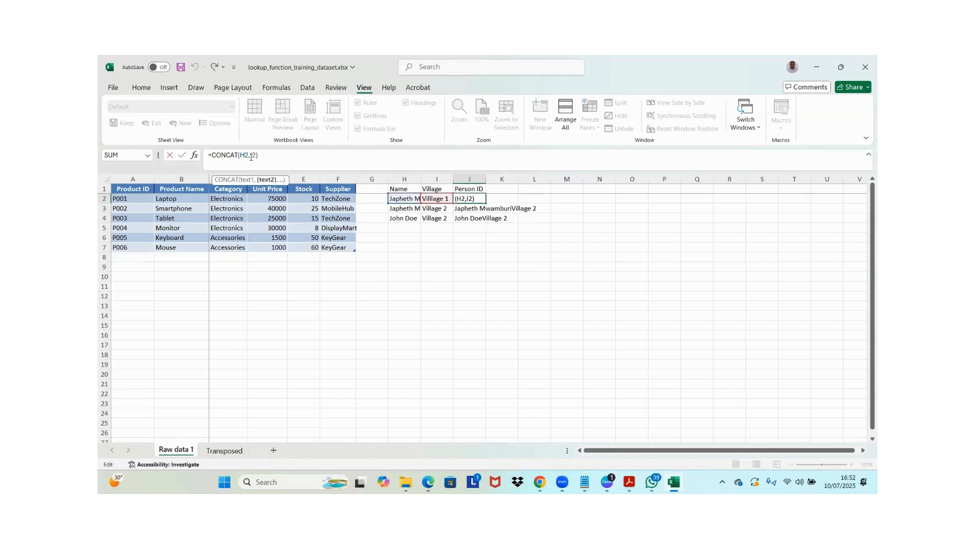
{"action": "type", "text": "\" \","}
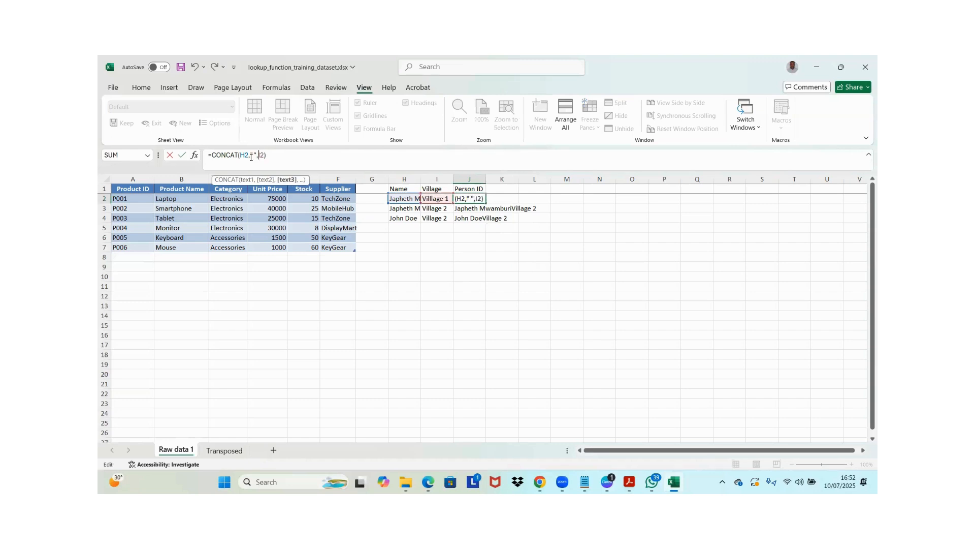
{"action": "key", "text": "Return"}
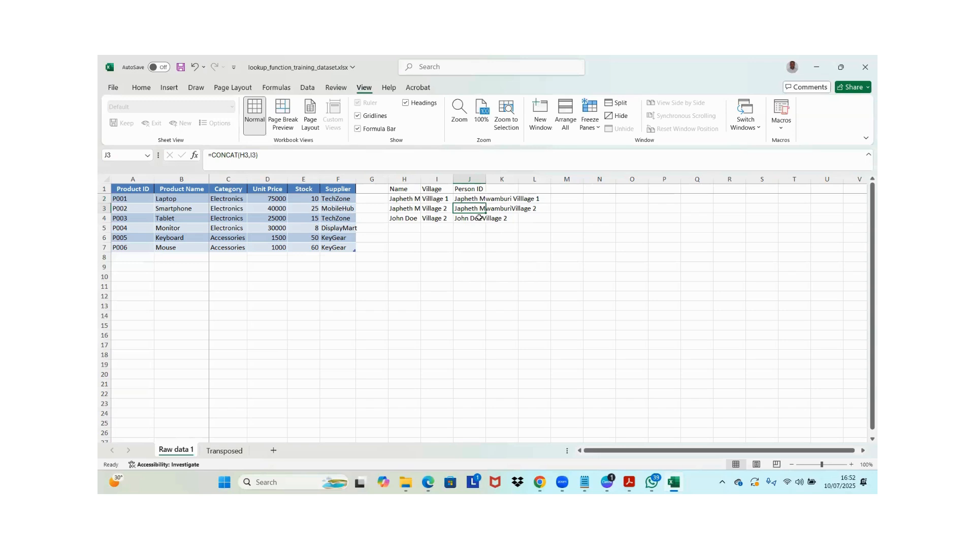
{"action": "left_click", "coordinate": [483, 200]}
{"action": "left_click_drag", "start_coordinate": [485, 202], "coordinate": [487, 223]}
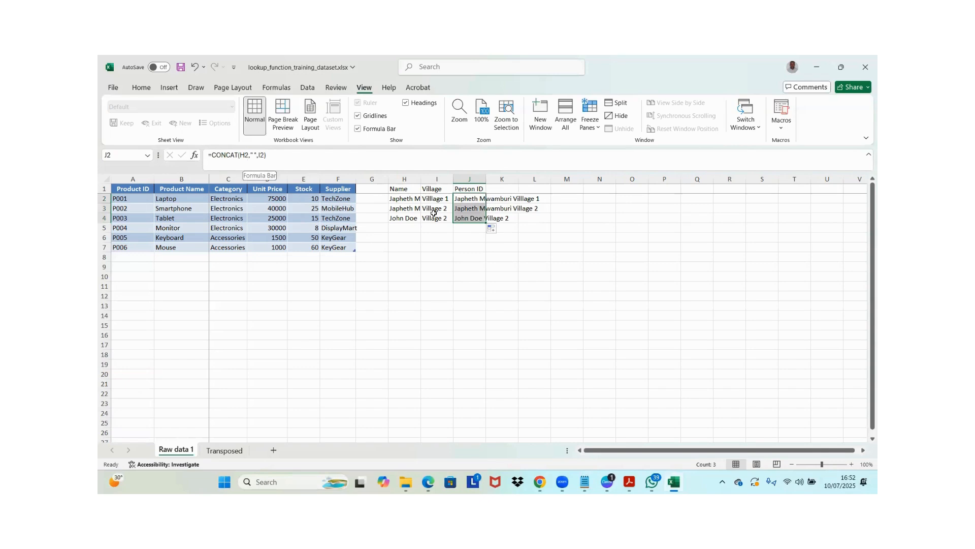
Widen column J to fit the full Person ID text
{"action": "left_click_drag", "start_coordinate": [489, 248], "coordinate": [471, 205]}
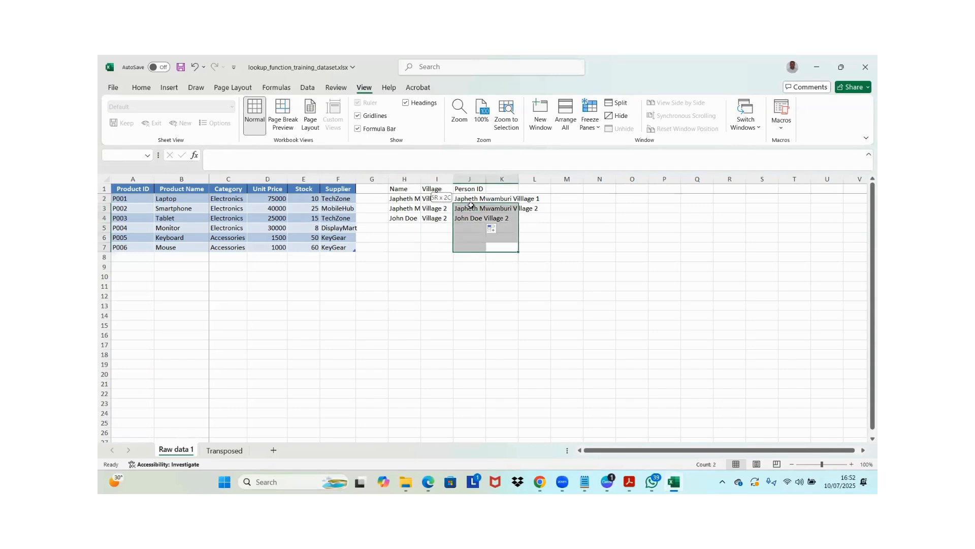
{"action": "double_click", "coordinate": [486, 179]}
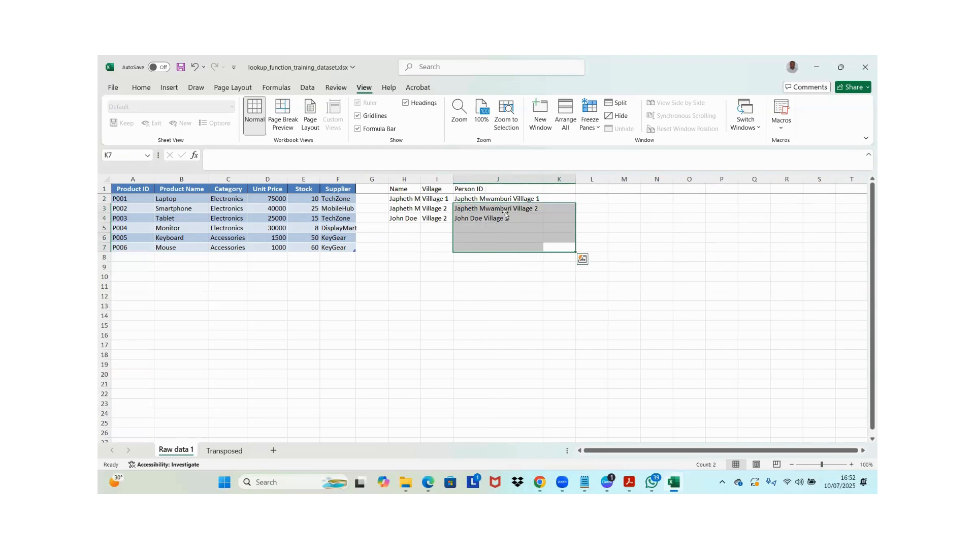
{"action": "left_click", "coordinate": [498, 196]}
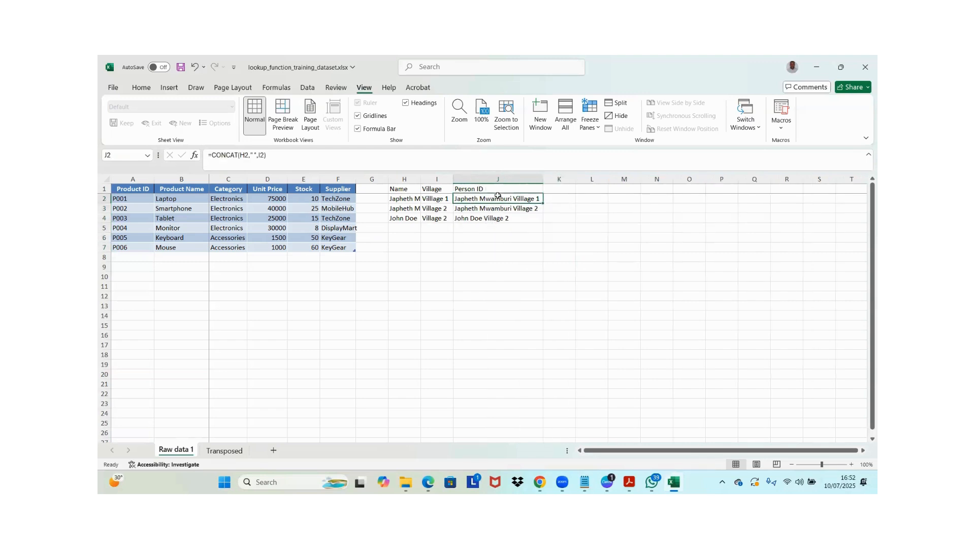
Examine the combined Person ID values and their CONCAT formulas in column J
{"action": "key", "text": "Down"}
{"action": "key", "text": "Up"}
{"action": "key", "text": "Down"}
{"action": "key", "text": "Down"}
{"action": "key", "text": "Up"}
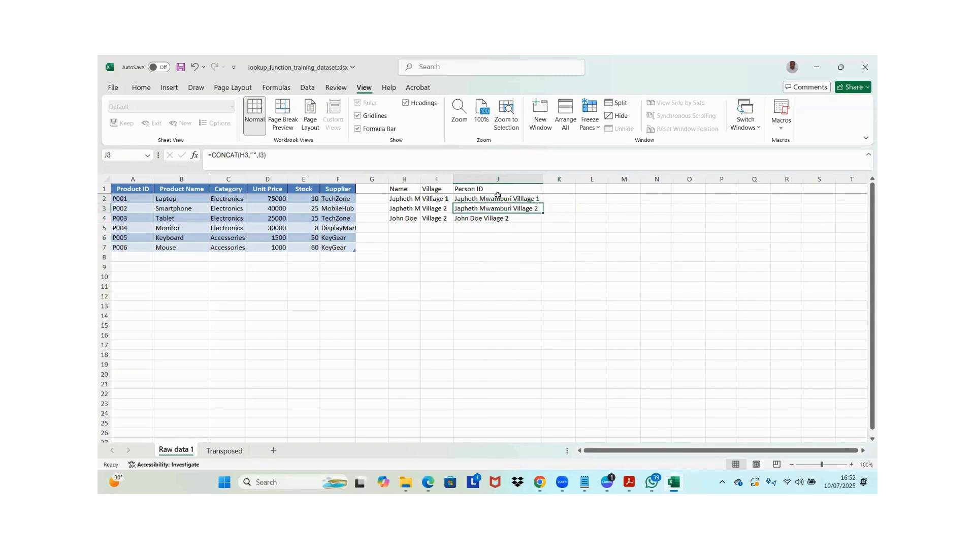
{"action": "key", "text": "Up"}
{"action": "key", "text": "Up"}
{"action": "key", "text": "Down"}
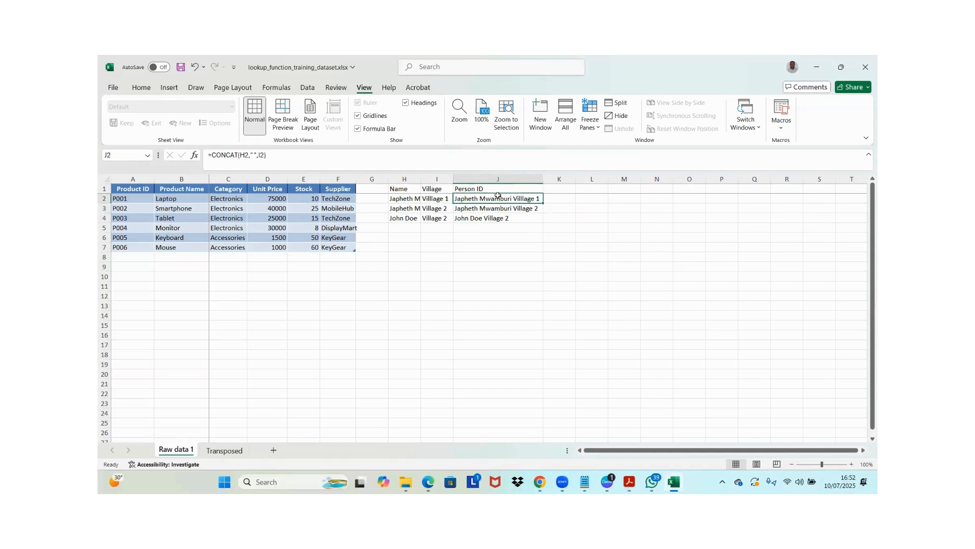
{"action": "key", "text": "Up"}
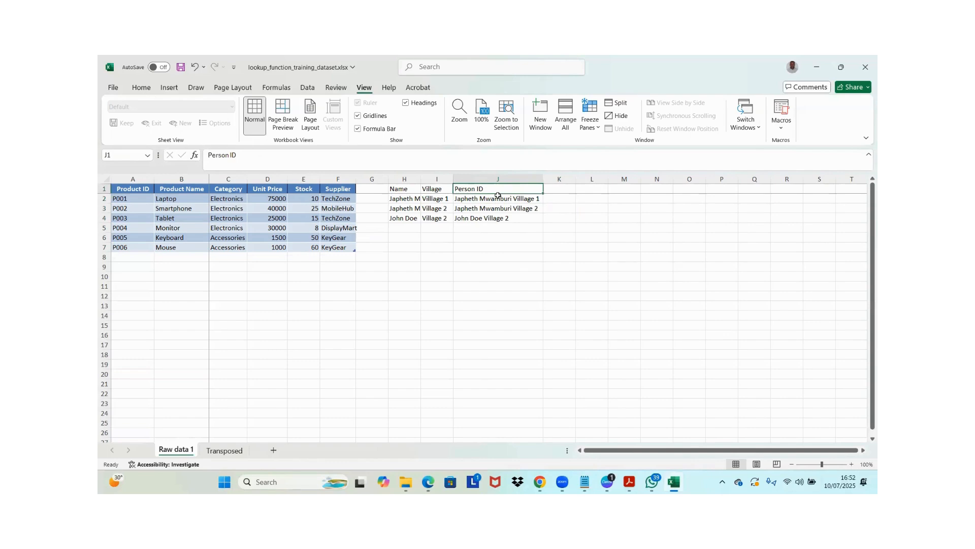
{"action": "key", "text": "Left"}
{"action": "key", "text": "Right"}
{"action": "key", "text": "Down"}
{"action": "key", "text": "Up"}
Copy the Person ID header from J1 into K1 to start a second ID column
{"action": "key", "text": "Right"}
{"action": "key", "text": "Left"}
{"action": "key", "text": "ctrl+c"}
{"action": "key", "text": "Right"}
{"action": "key", "text": "ctrl+v"}
{"action": "key", "text": "Down"}
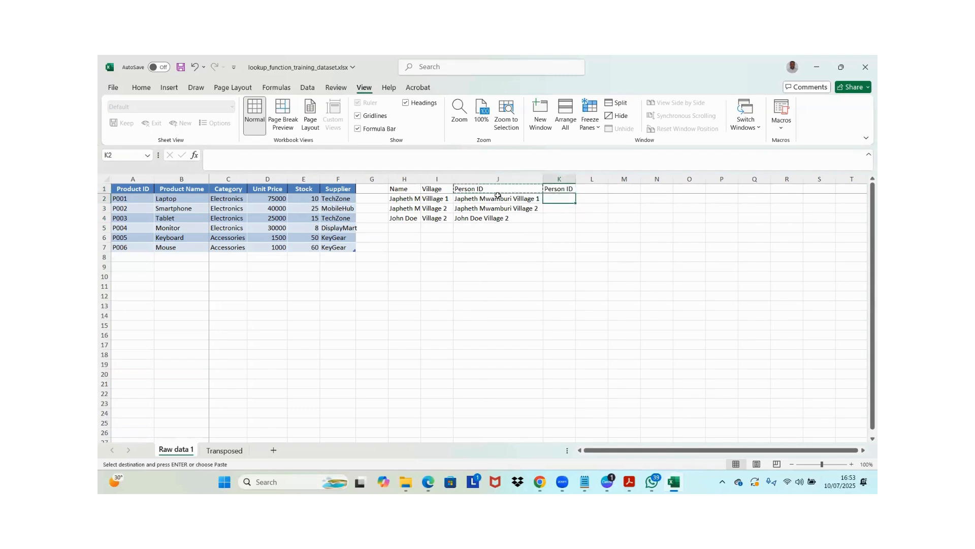
Build the Person ID in K2 with the ampersand formula =H2&" "&I2 and fill it down to K4
{"action": "type", "text": "="}
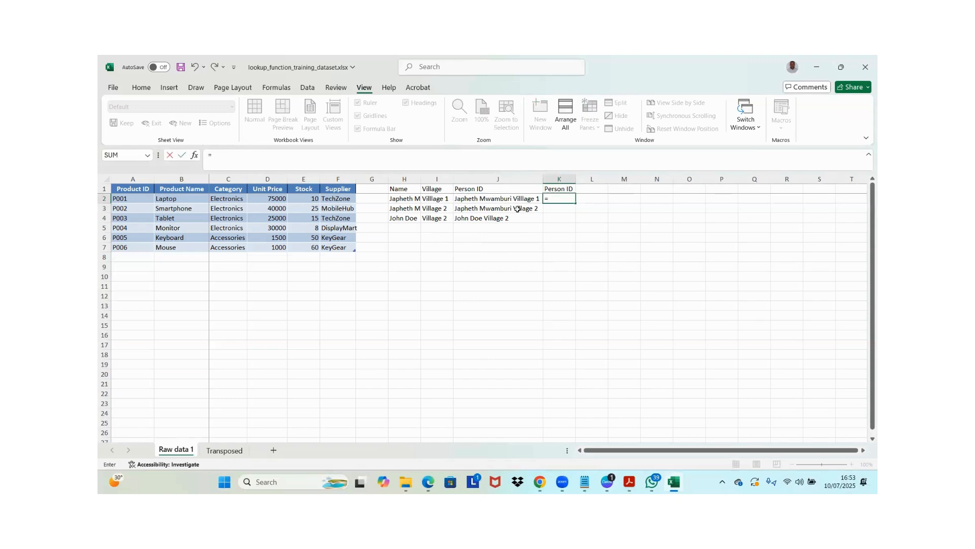
{"action": "left_click", "coordinate": [407, 200]}
{"action": "type", "text": "&"}
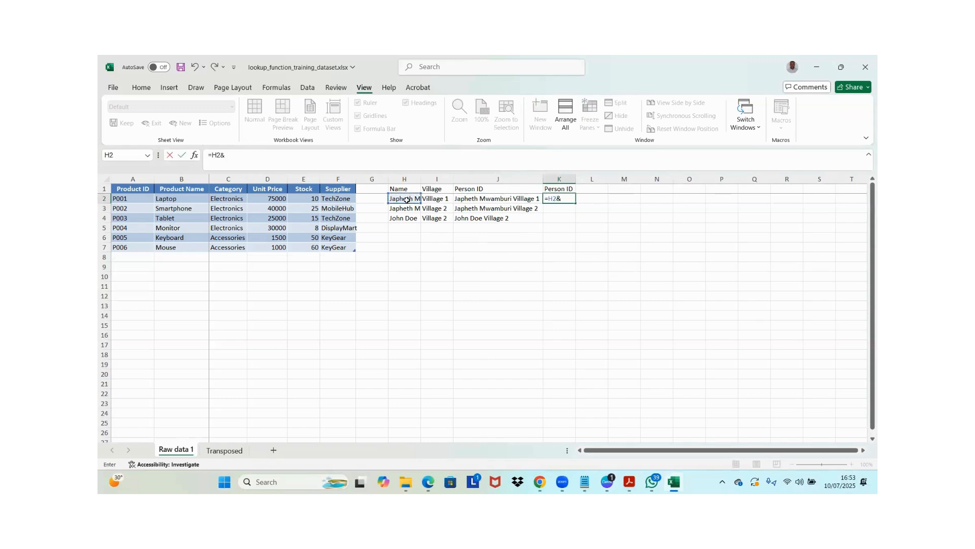
{"action": "type", "text": "\""}
{"action": "key", "text": "alt"}
{"action": "key", "text": "Escape"}
{"action": "type", "text": "\"&"}
{"action": "left_click", "coordinate": [436, 198]}
{"action": "key", "text": "Return"}
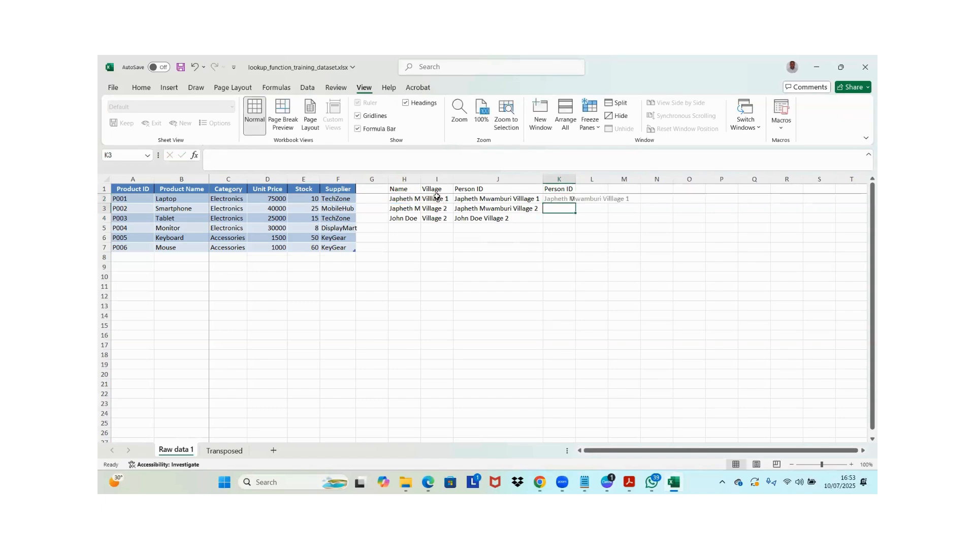
{"action": "left_click", "coordinate": [569, 200]}
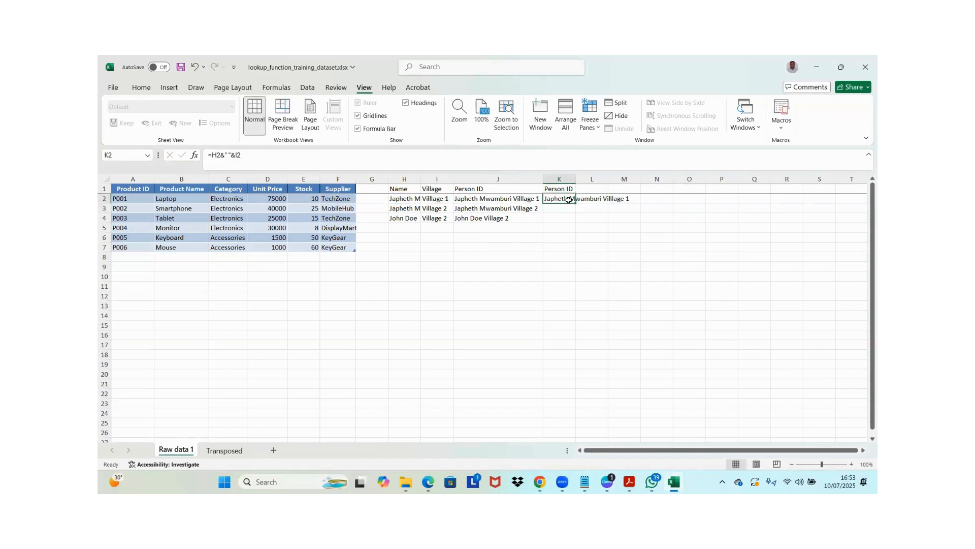
{"action": "double_click", "coordinate": [575, 203]}
{"action": "left_click", "coordinate": [585, 198]}
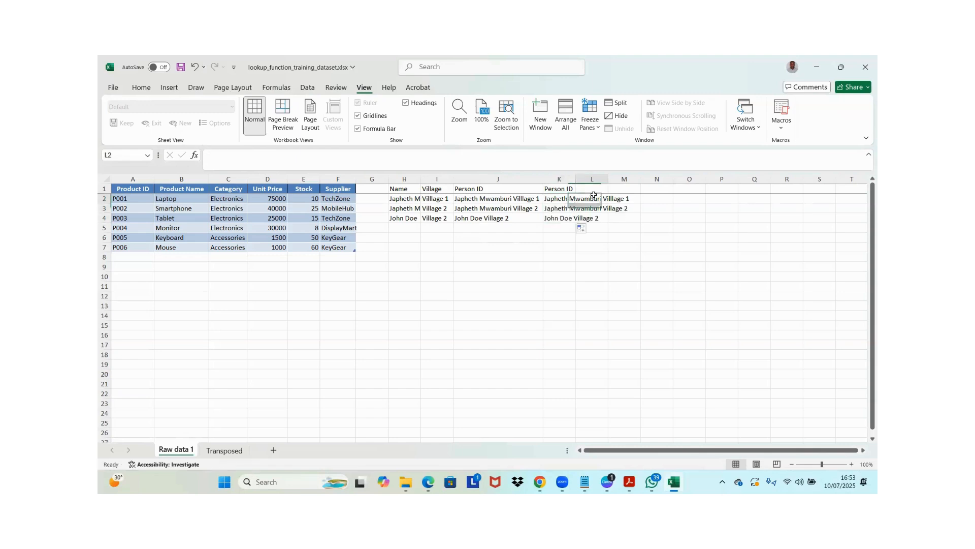
Make the Person ID header in K1 bold
{"action": "left_click", "coordinate": [547, 199]}
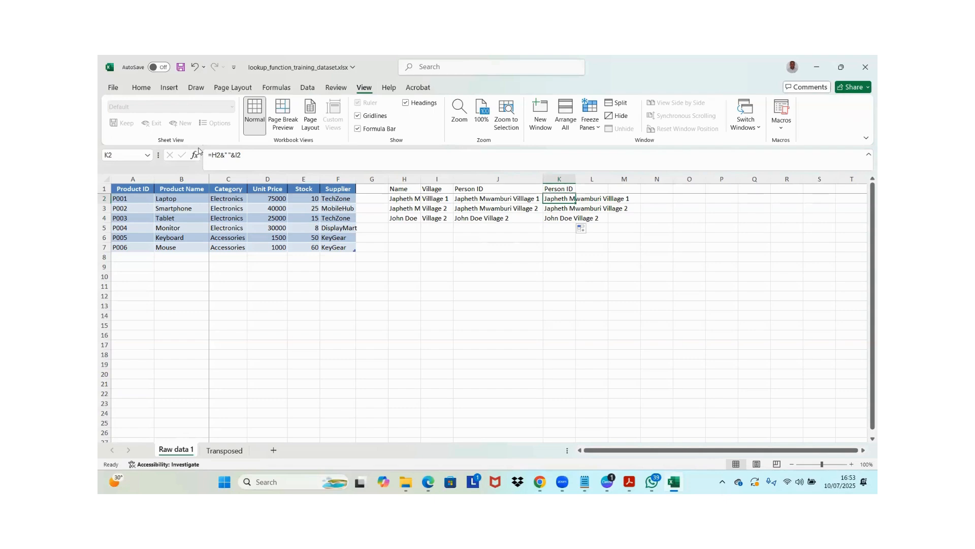
{"action": "left_click", "coordinate": [505, 201]}
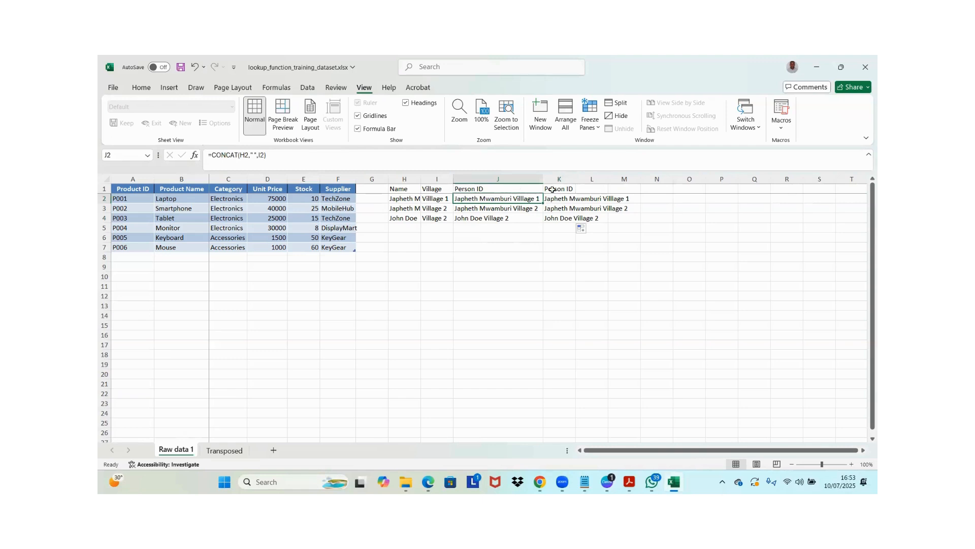
{"action": "left_click", "coordinate": [553, 189]}
{"action": "key", "text": "ctrl+b"}
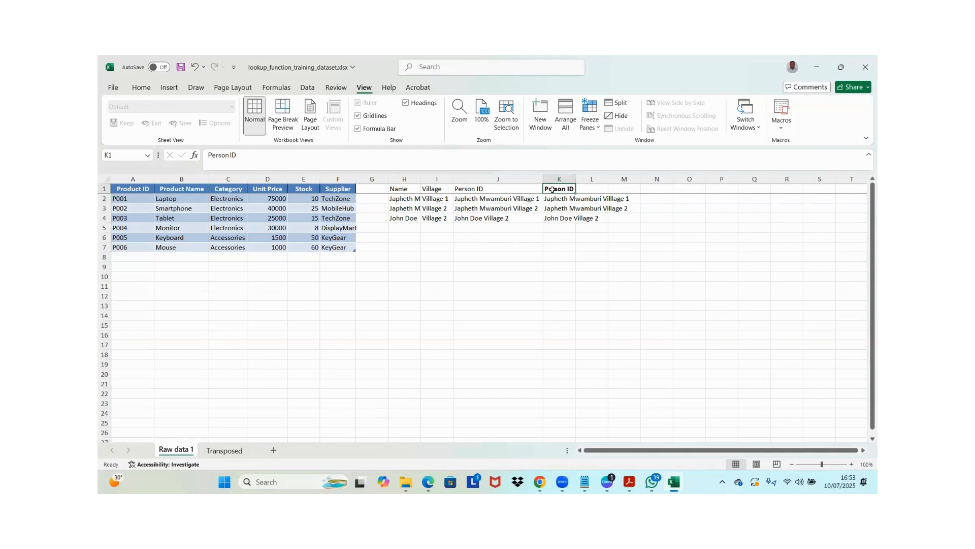
{"action": "left_click", "coordinate": [564, 212]}
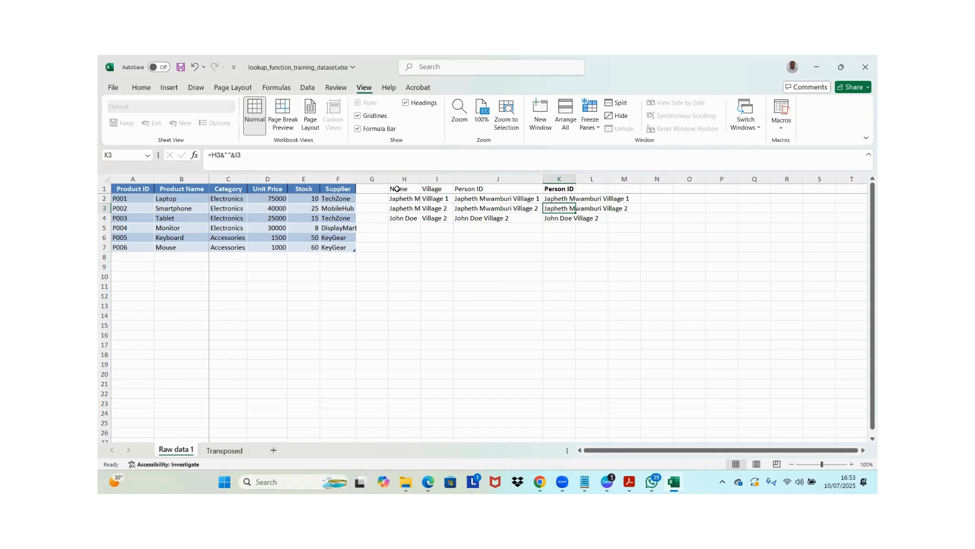
Copy the Product ID, Product Name and Category columns of the product table with their headers, A1:C7
{"action": "left_click", "coordinate": [131, 188]}
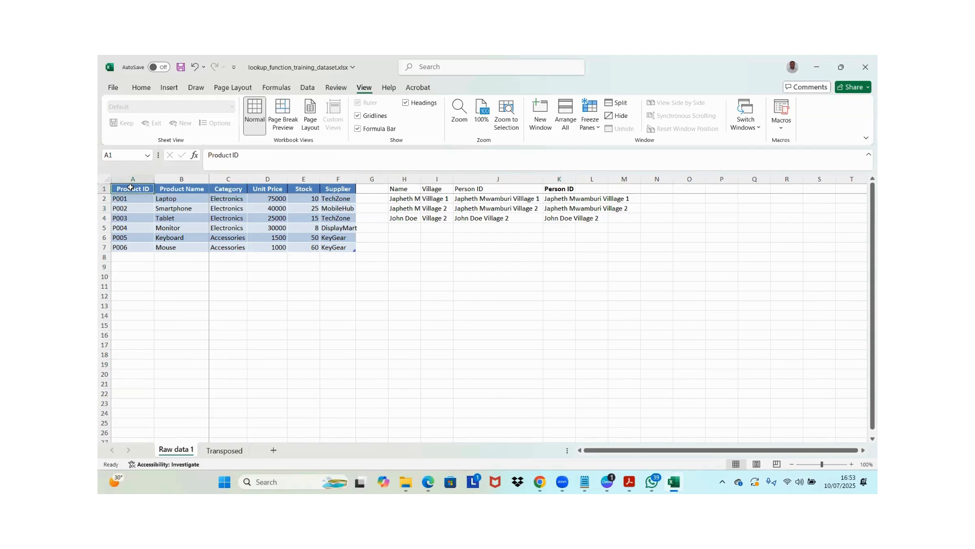
{"action": "left_click_drag", "start_coordinate": [132, 188], "coordinate": [228, 189]}
{"action": "key", "text": "ctrl+q"}
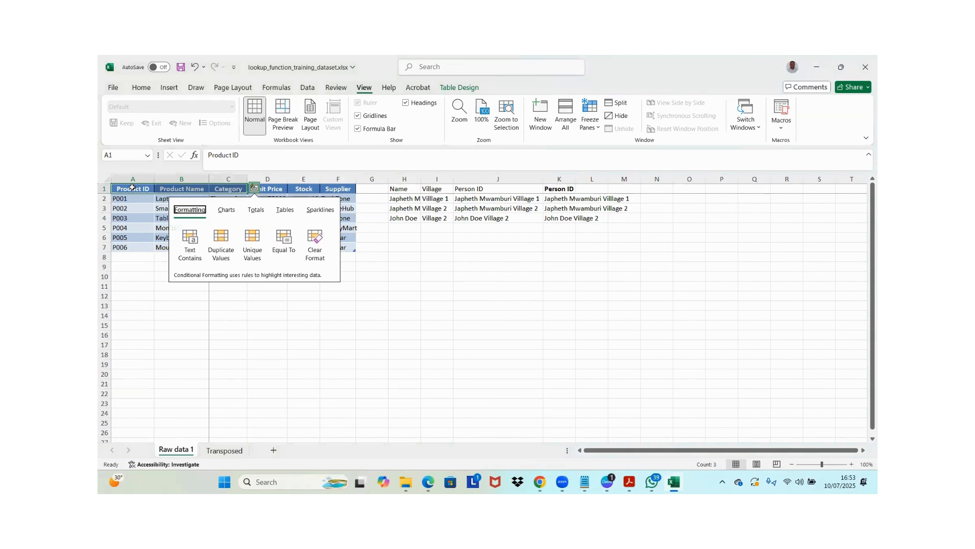
{"action": "key", "text": "Escape"}
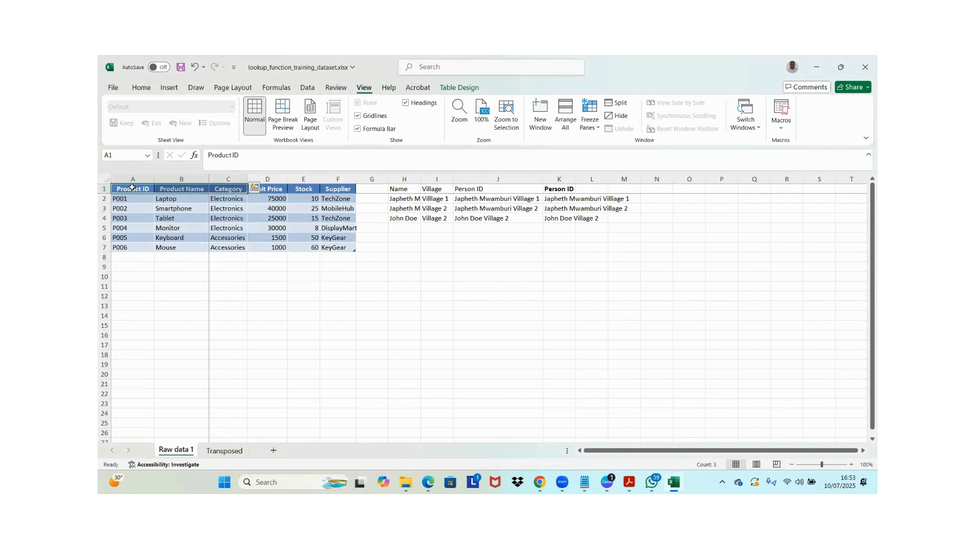
{"action": "left_click_drag", "start_coordinate": [132, 188], "coordinate": [243, 249]}
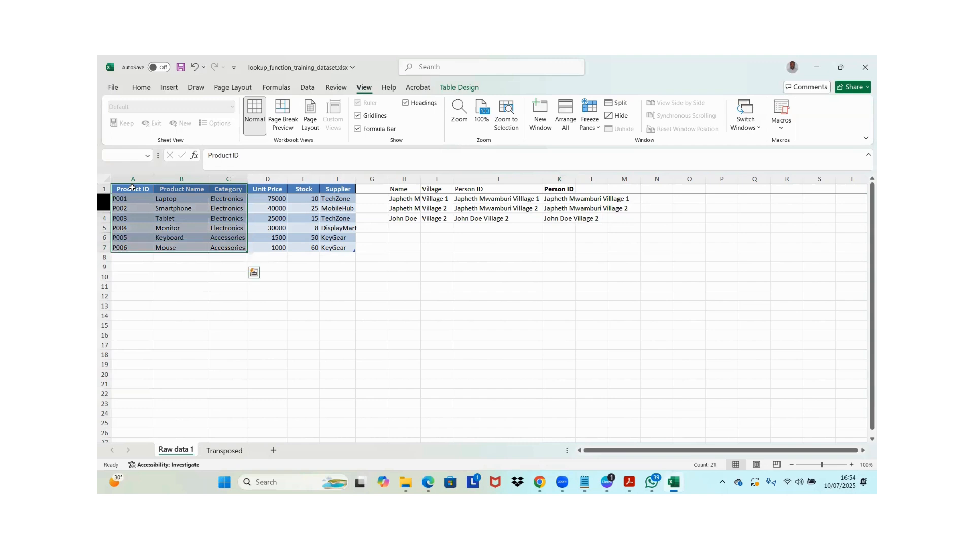
{"action": "key", "text": "ctrl+c"}
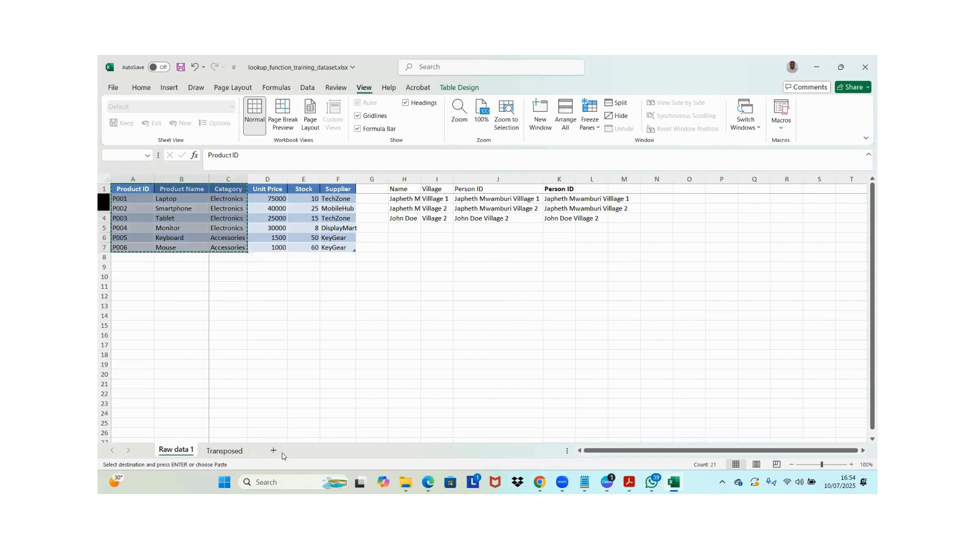
Add a new worksheet after Raw data 1 and name it Lookup
{"action": "left_click", "coordinate": [274, 450]}
{"action": "double_click", "coordinate": [221, 449]}
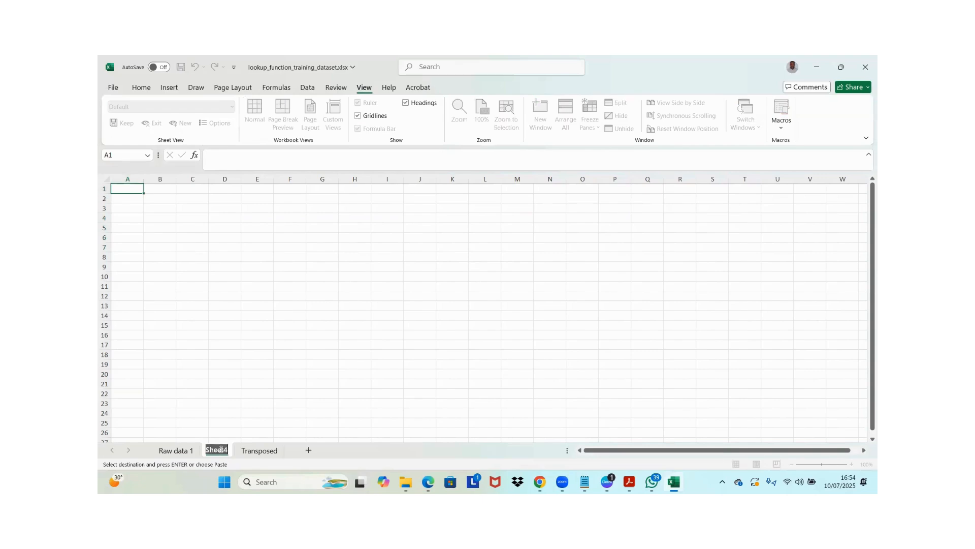
{"action": "type", "text": "Look"}
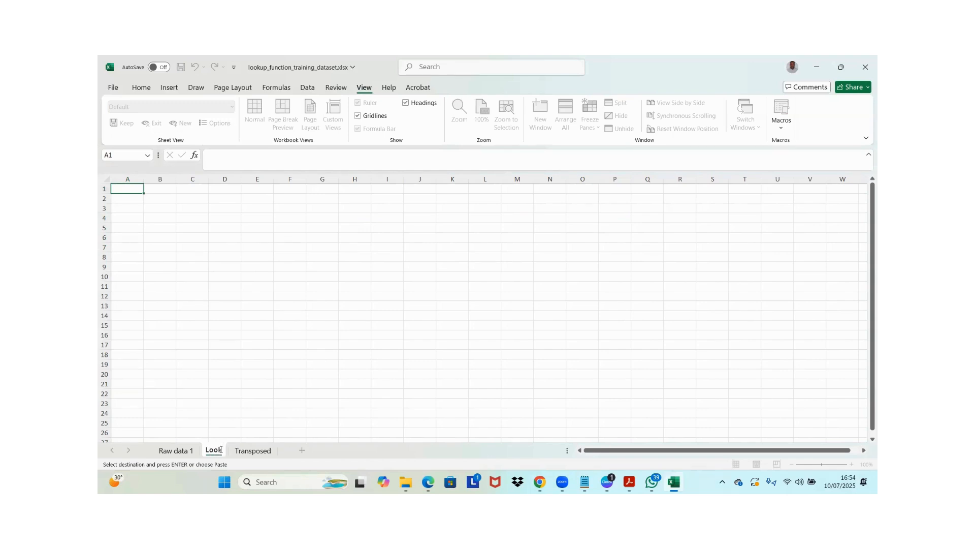
{"action": "type", "text": "up"}
{"action": "key", "text": "Return"}
{"action": "key", "text": "ctrl+v"}
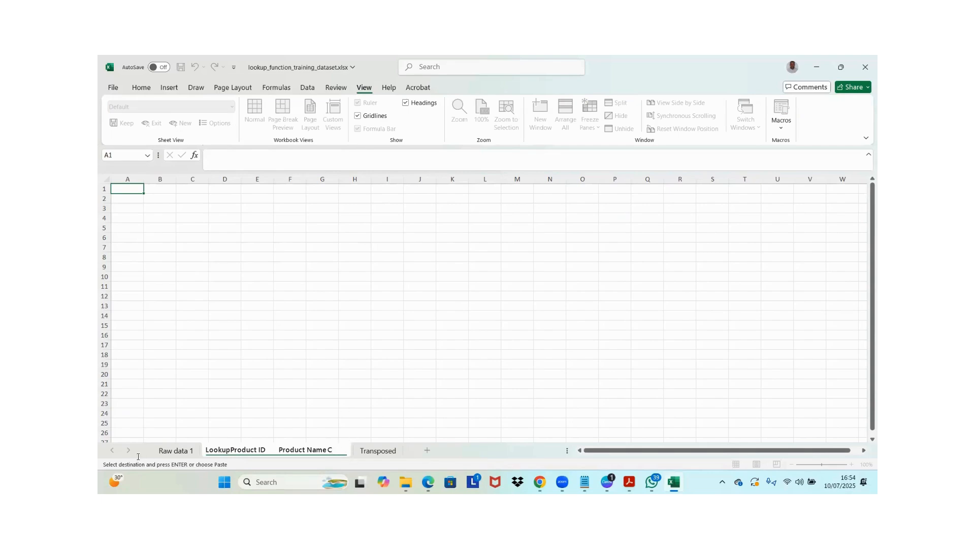
{"action": "key", "text": "ctrl+a"}
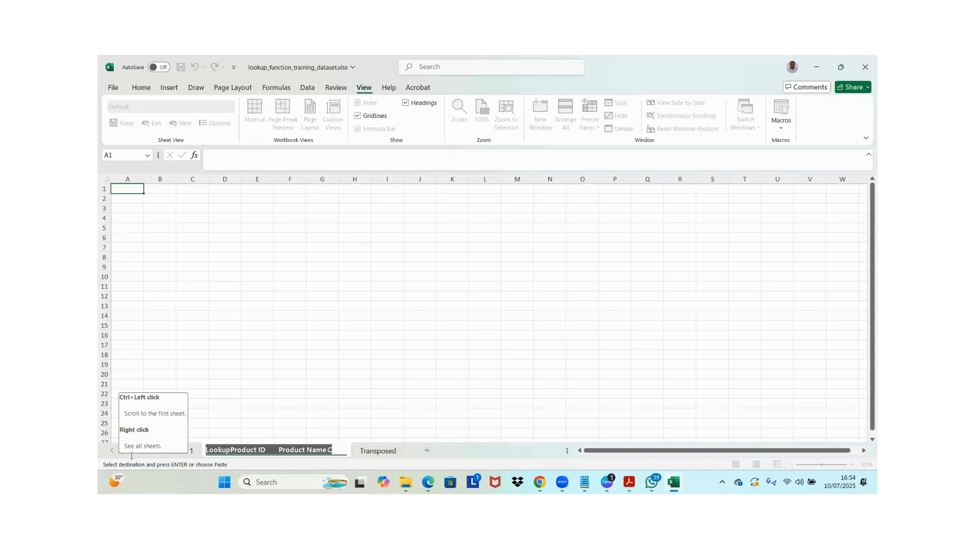
{"action": "key", "text": "BackSpace"}
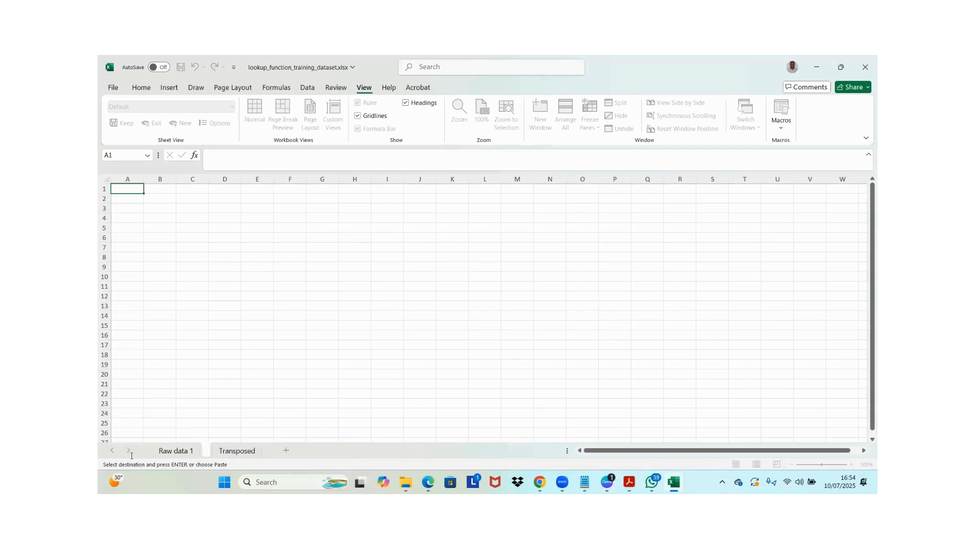
{"action": "type", "text": "Lookup"}
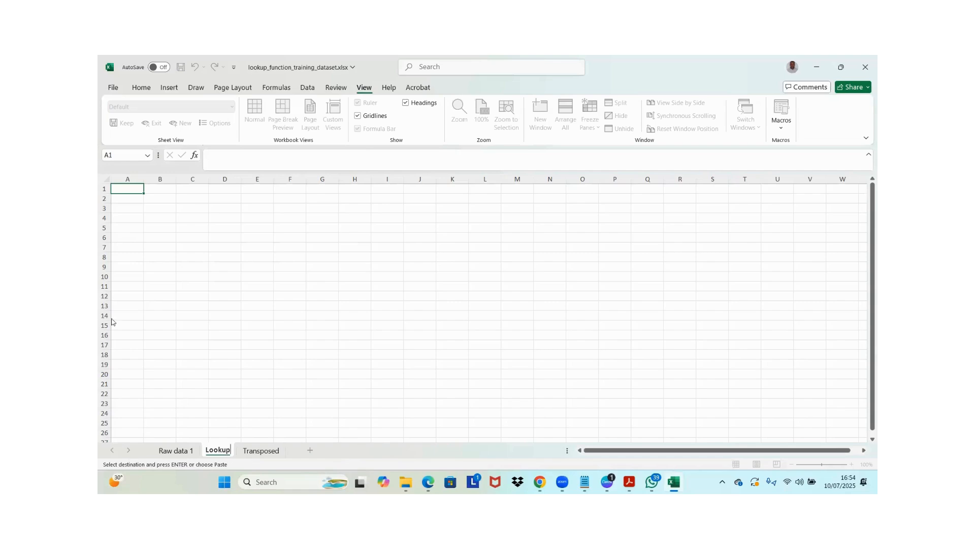
Paste the copied Product ID, Product Name and Category data as values only into the Lookup sheet starting at A1
{"action": "left_click", "coordinate": [132, 189]}
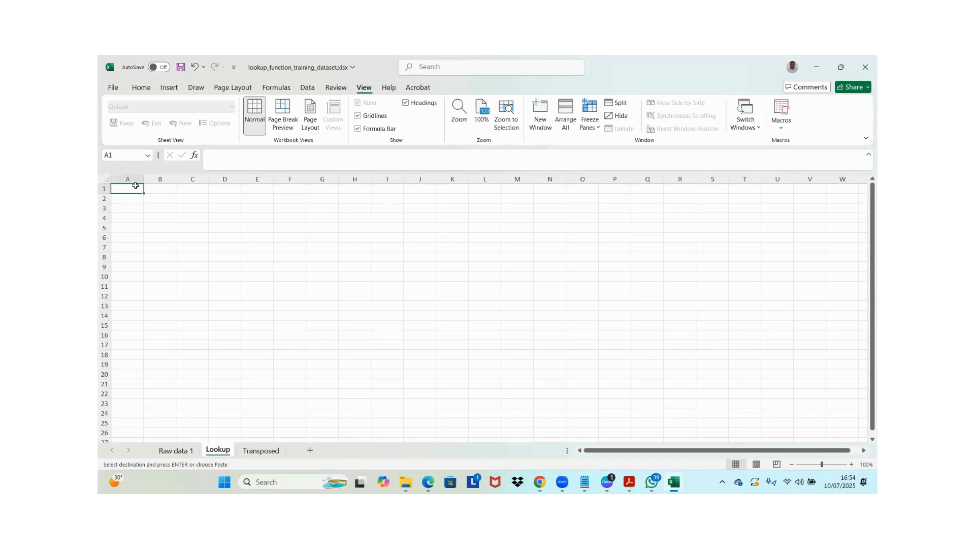
{"action": "key", "text": "ctrl+alt+v"}
{"action": "key", "text": "v"}
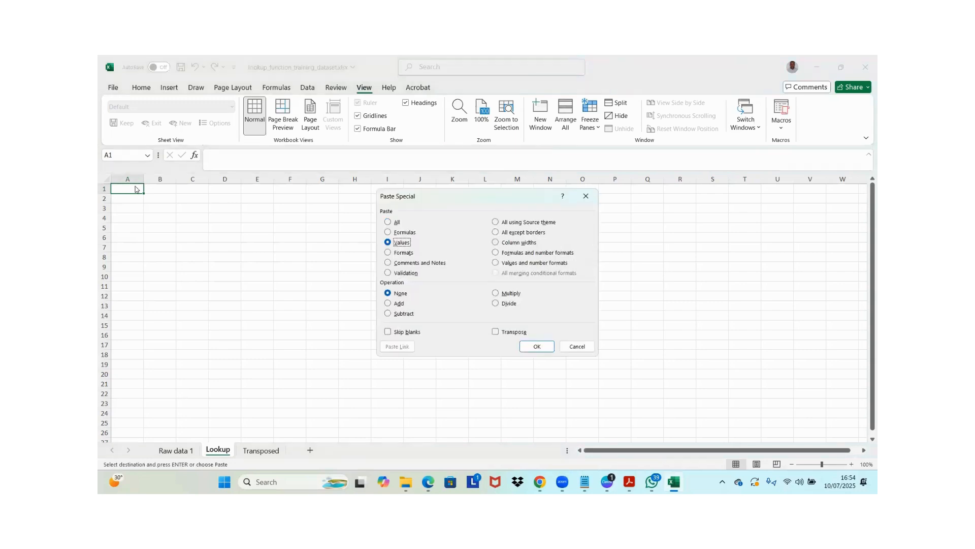
{"action": "key", "text": "Return"}
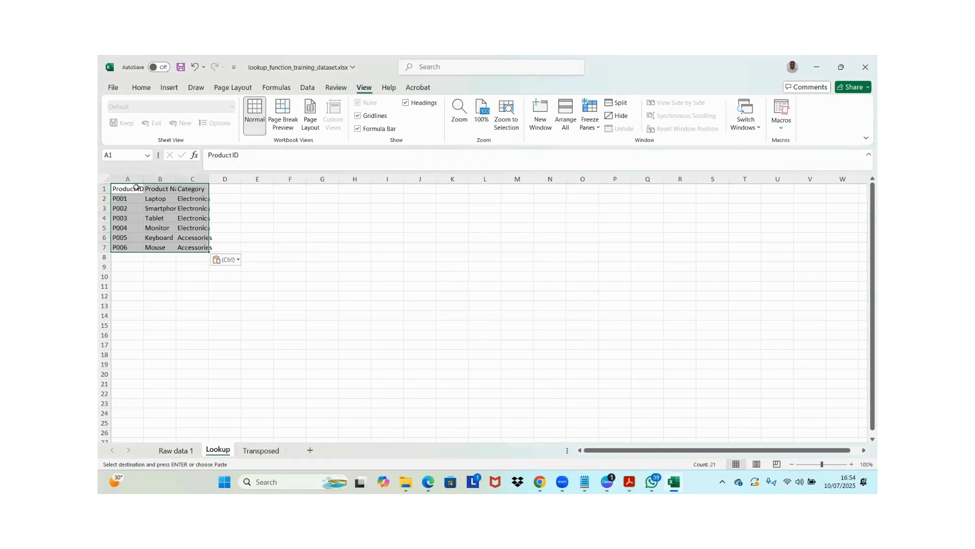
{"action": "left_click", "coordinate": [189, 189]}
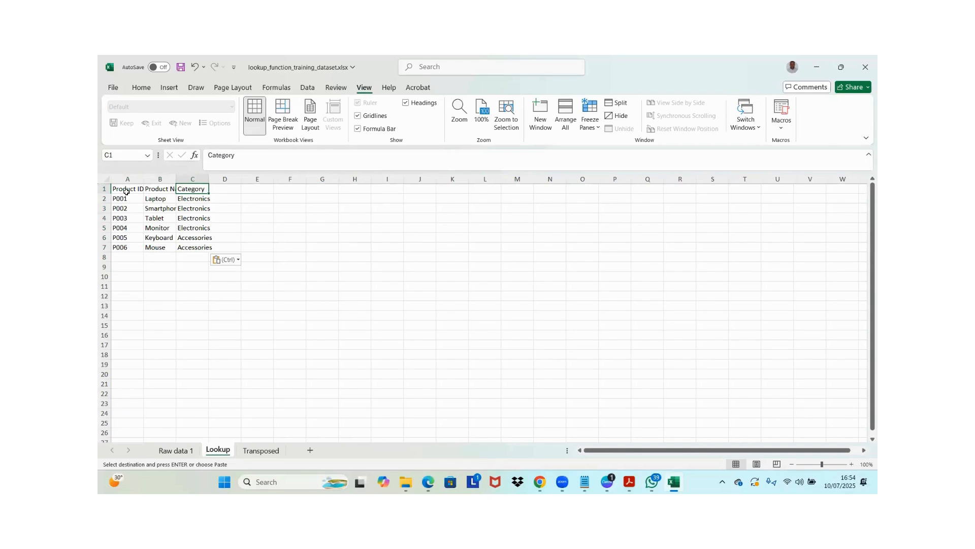
Copy the Product ID, Unit Price, Stock and Supplier columns from Raw data 1 and paste them into the Lookup sheet starting at F1
{"action": "left_click", "coordinate": [288, 197]}
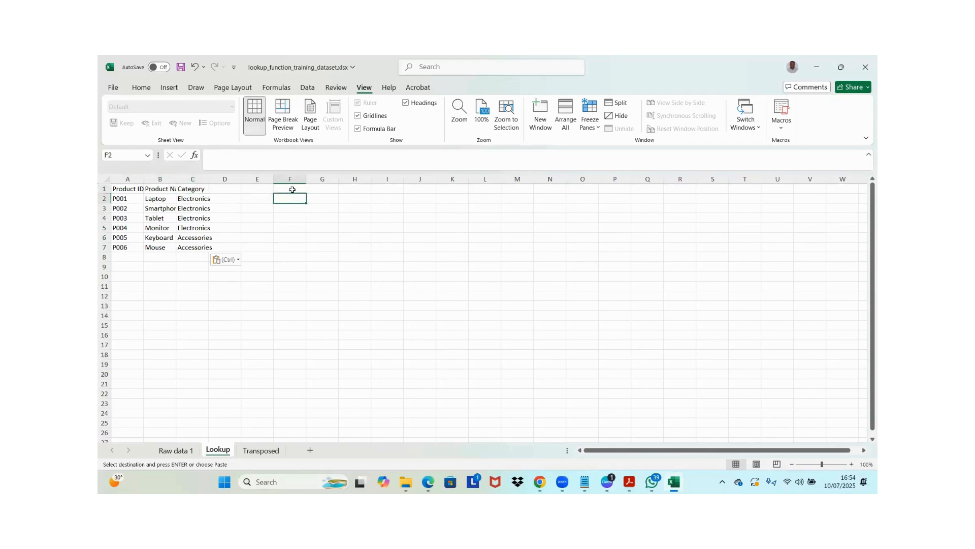
{"action": "left_click", "coordinate": [292, 189]}
{"action": "left_click", "coordinate": [173, 450]}
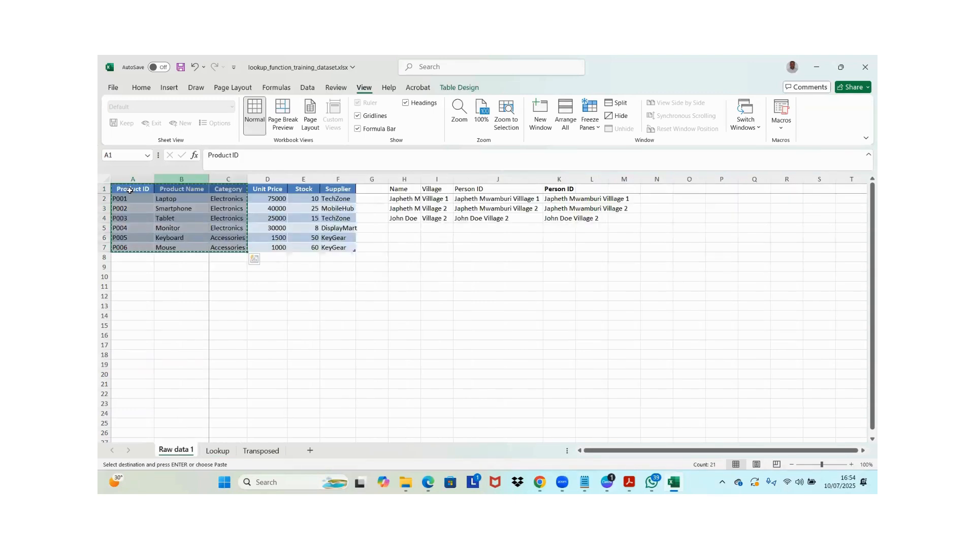
{"action": "left_click", "coordinate": [140, 177]}
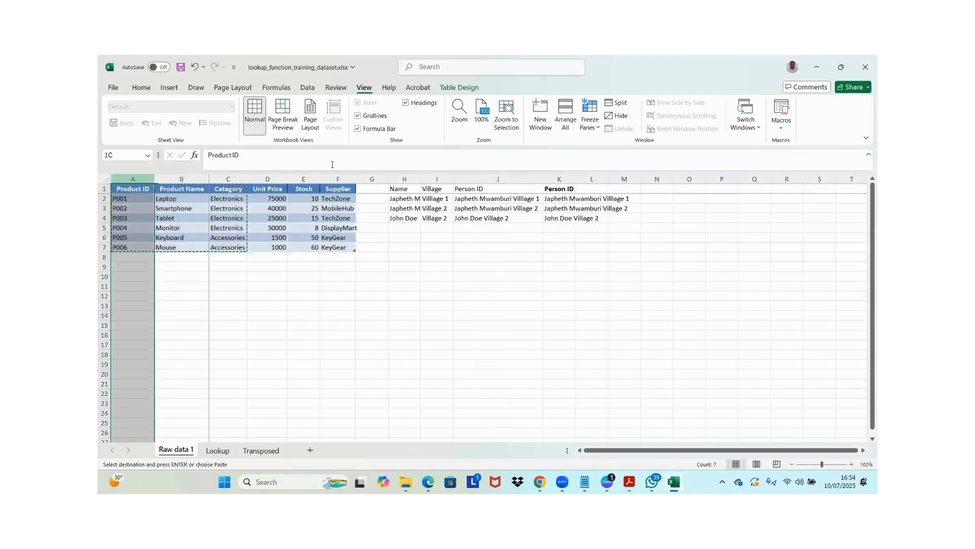
{"action": "left_click", "coordinate": [272, 174], "text": "ctrl"}
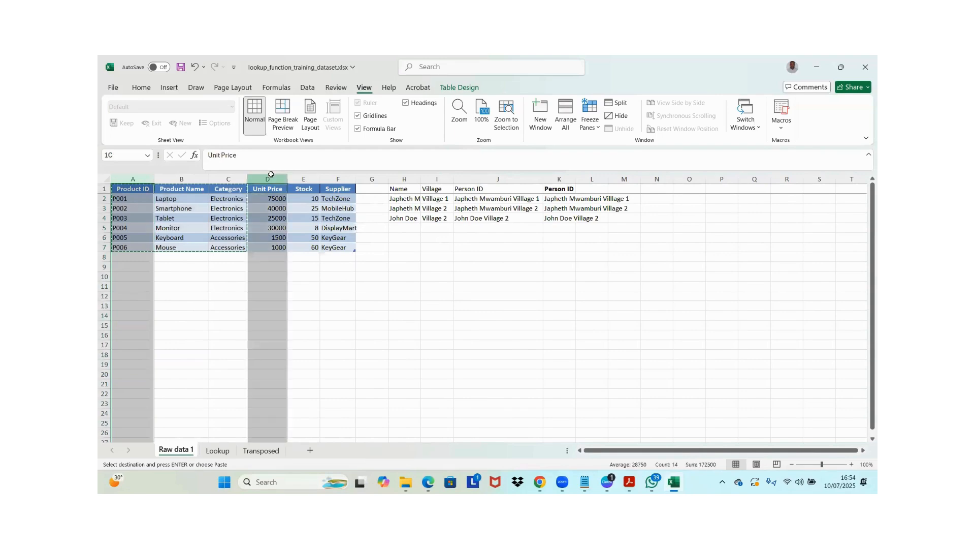
{"action": "left_click", "coordinate": [305, 179], "text": "ctrl"}
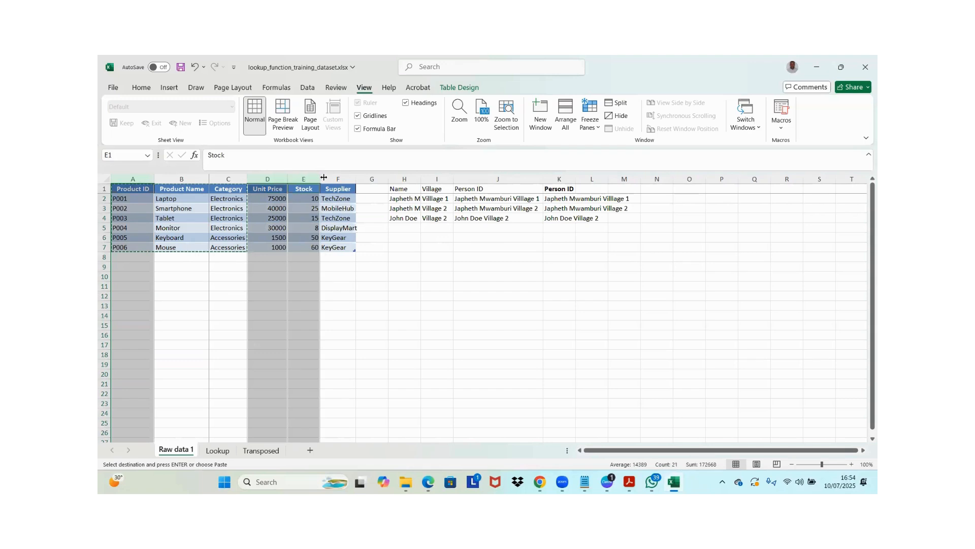
{"action": "left_click", "coordinate": [328, 179], "text": "ctrl"}
{"action": "key", "text": "ctrl+c"}
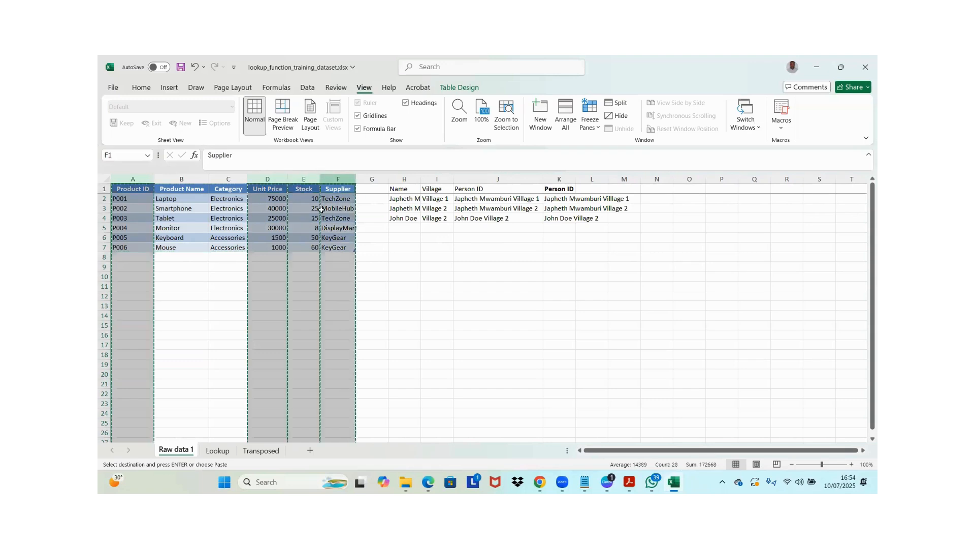
{"action": "left_click", "coordinate": [230, 451]}
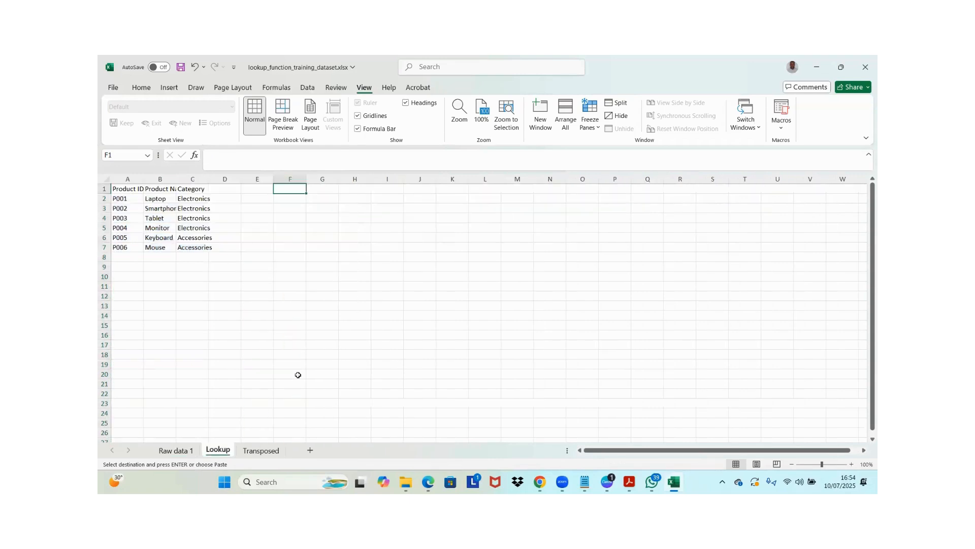
{"action": "key", "text": "ctrl+v"}
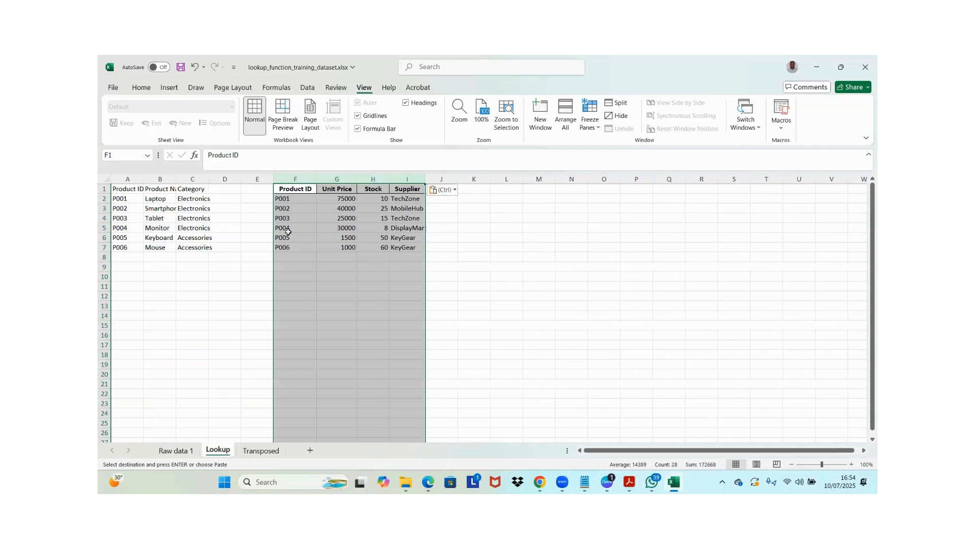
{"action": "left_click", "coordinate": [315, 237]}
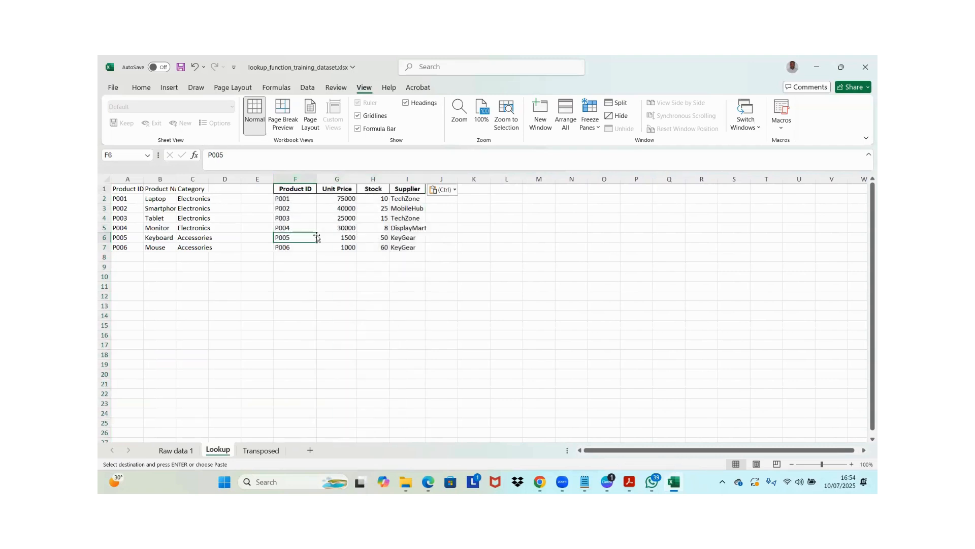
Apply the formatting of F1:H7 to the first product table, A1:C7, with Format Painter
{"action": "left_click_drag", "start_coordinate": [284, 189], "coordinate": [406, 250]}
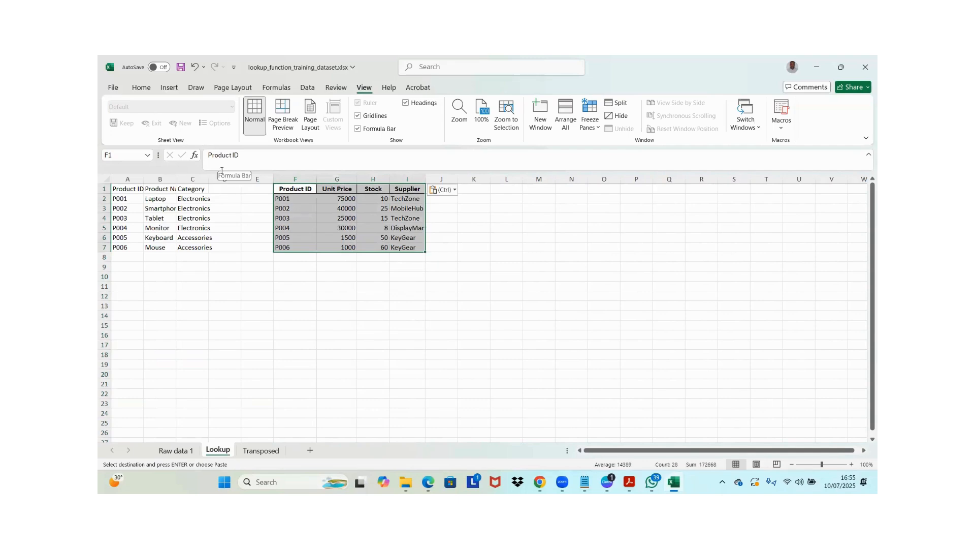
{"action": "key", "text": "shift+Left"}
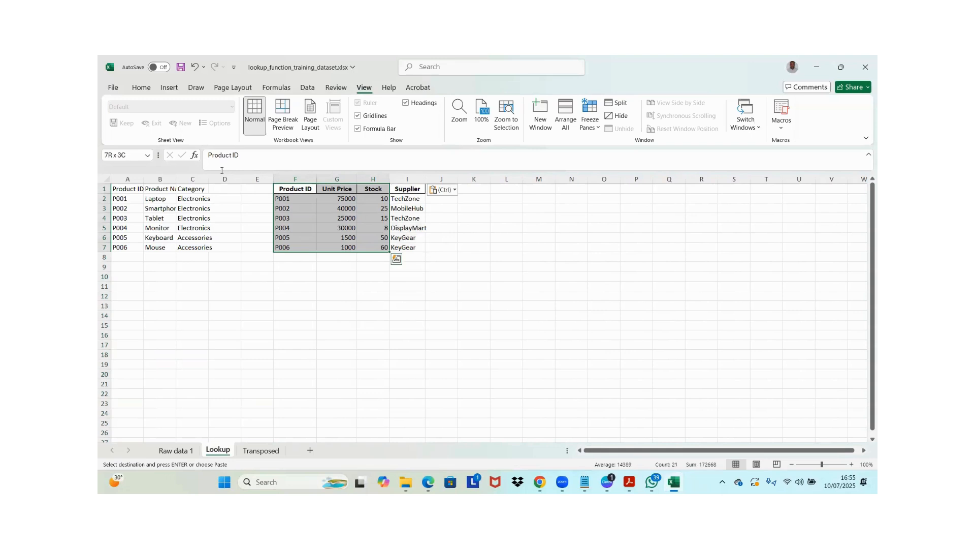
{"action": "left_click", "coordinate": [142, 88]}
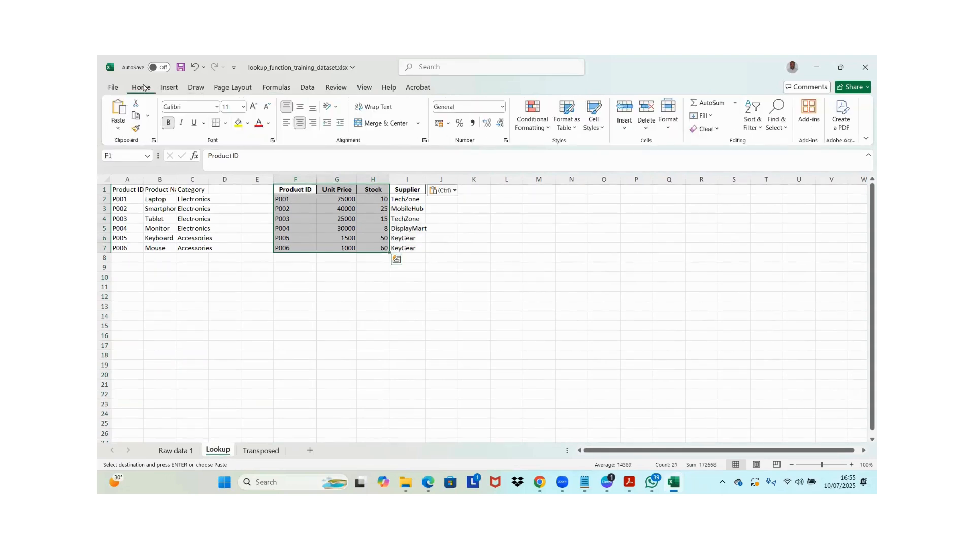
{"action": "left_click", "coordinate": [137, 129]}
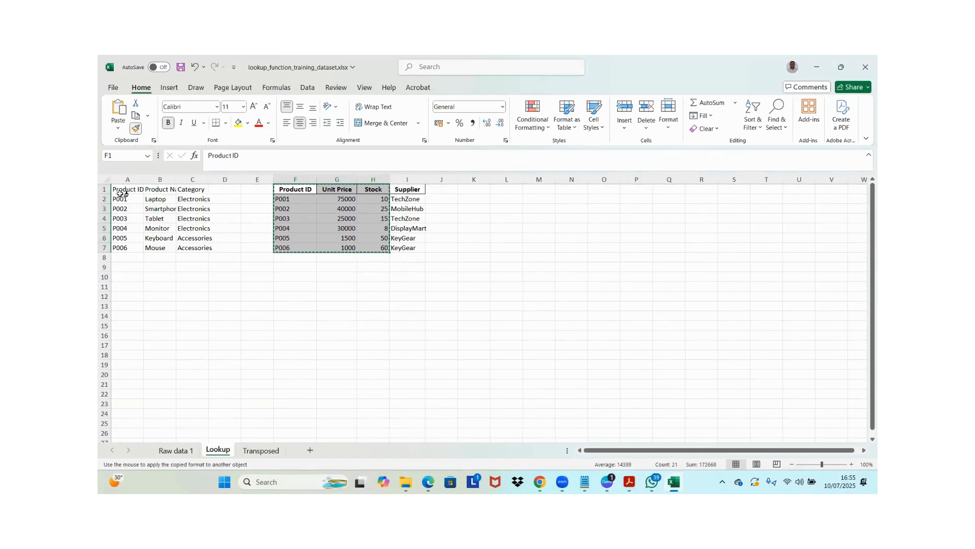
{"action": "mouse_move", "coordinate": [118, 189]}
{"action": "left_mouse_down"}
{"action": "mouse_move", "coordinate": [193, 207]}
{"action": "mouse_move", "coordinate": [202, 248]}
{"action": "left_mouse_up"}
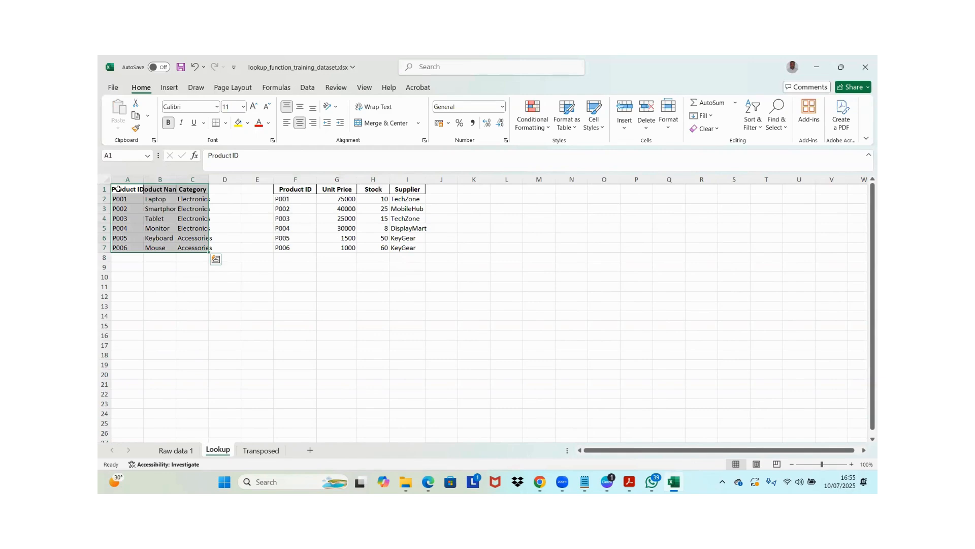
{"action": "left_click", "coordinate": [310, 193]}
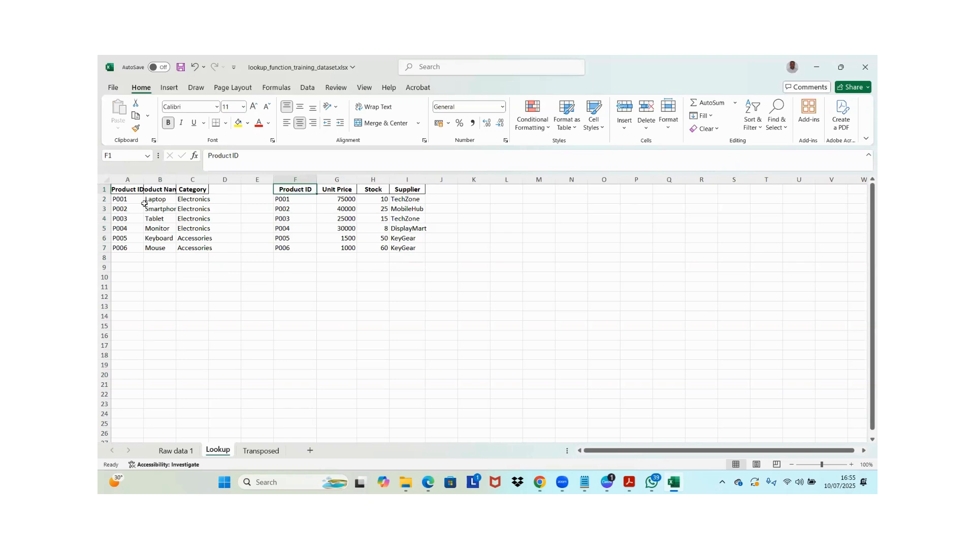
{"action": "left_click", "coordinate": [158, 229]}
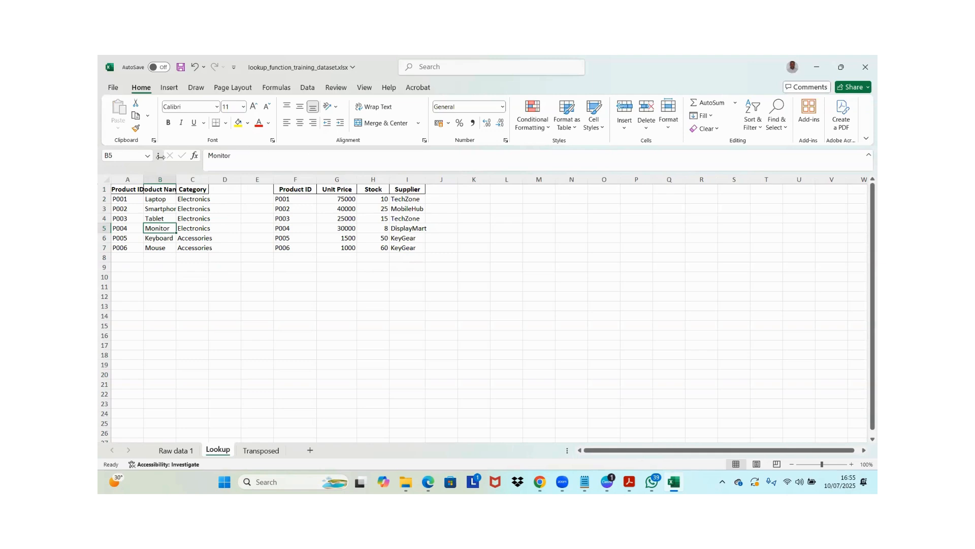
Apply All Borders to the first product table, A1:C7
{"action": "left_click_drag", "start_coordinate": [127, 188], "coordinate": [196, 247]}
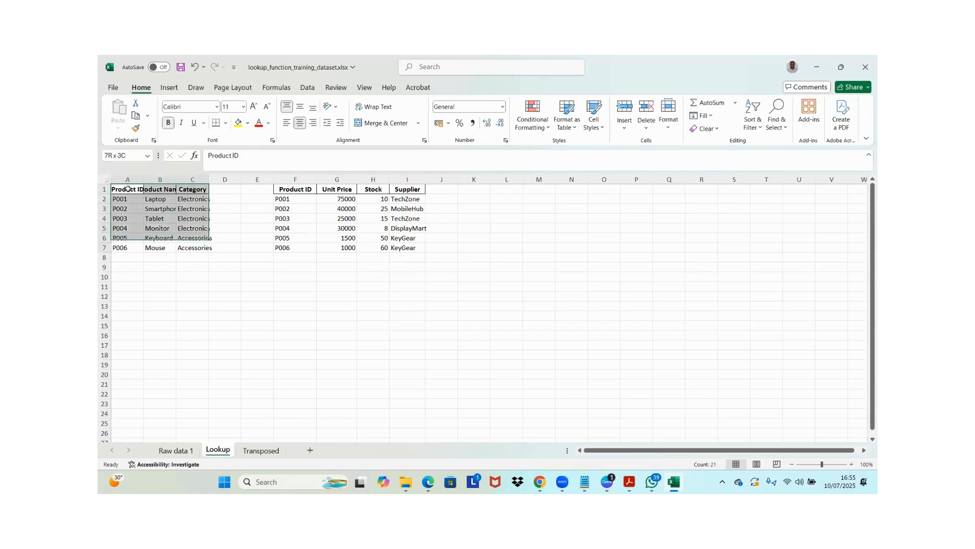
{"action": "left_click", "coordinate": [225, 122]}
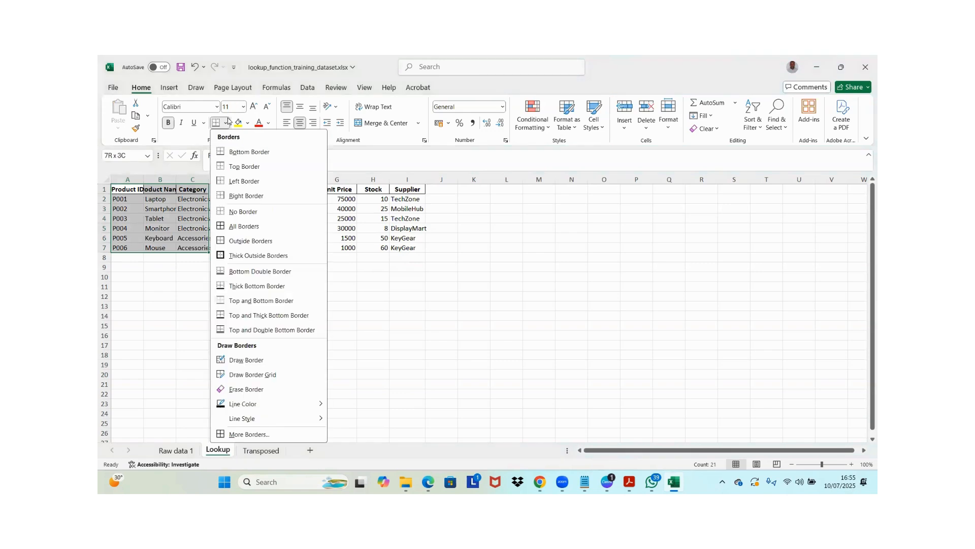
{"action": "left_click", "coordinate": [241, 229]}
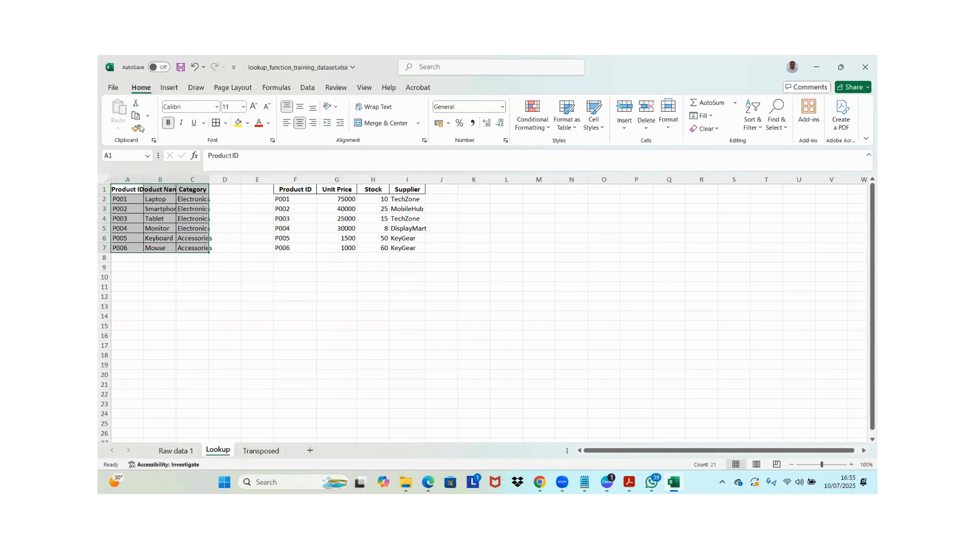
{"action": "left_click", "coordinate": [124, 191]}
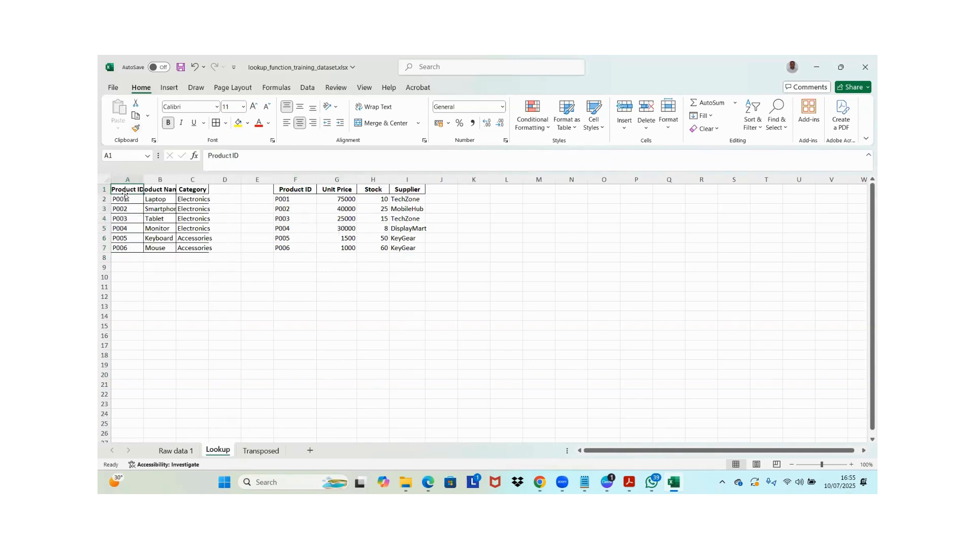
Apply the formatting of column A to columns F through I of the second table with Format Painter
{"action": "mouse_move", "coordinate": [123, 173]}
{"action": "left_mouse_down"}
{"action": "mouse_move", "coordinate": [171, 177]}
{"action": "mouse_move", "coordinate": [139, 179]}
{"action": "left_mouse_up"}
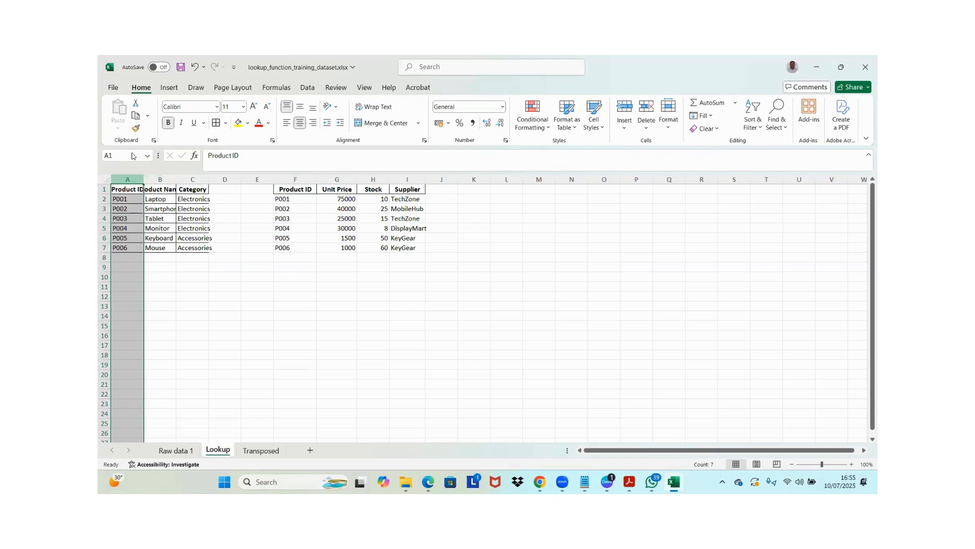
{"action": "left_click", "coordinate": [136, 128]}
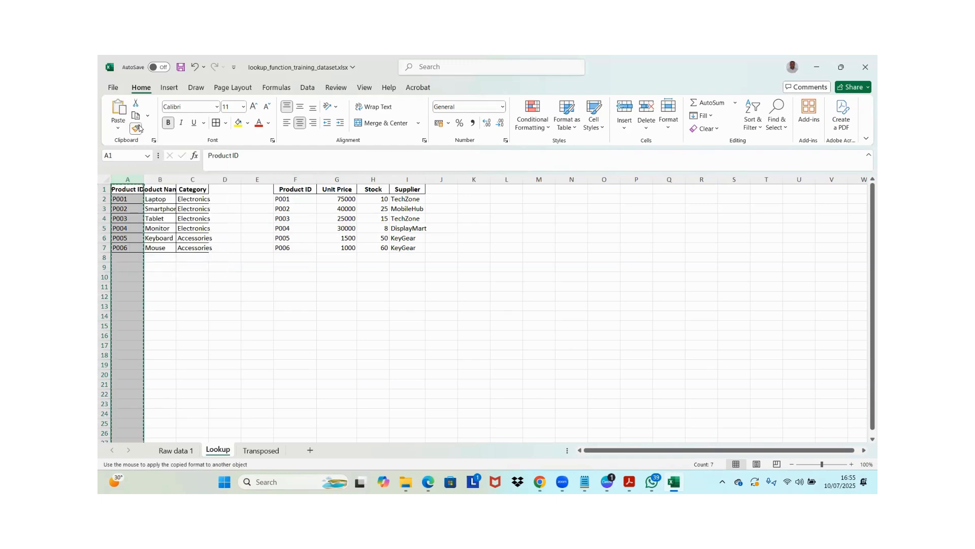
{"action": "left_click_drag", "start_coordinate": [302, 177], "coordinate": [413, 177]}
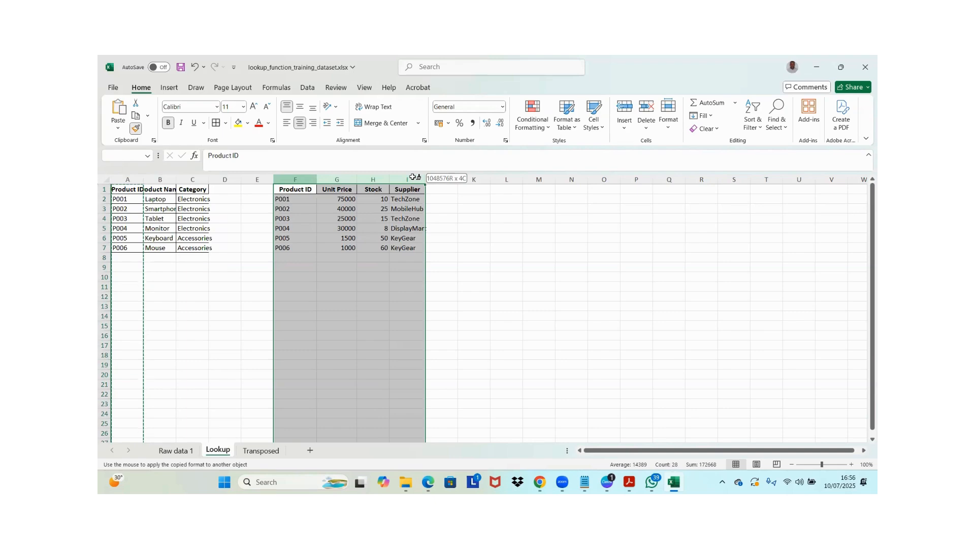
{"action": "mouse_move", "coordinate": [414, 177]}
{"action": "left_mouse_down"}
{"action": "mouse_move", "coordinate": [283, 176]}
{"action": "mouse_move", "coordinate": [404, 177]}
{"action": "left_mouse_up"}
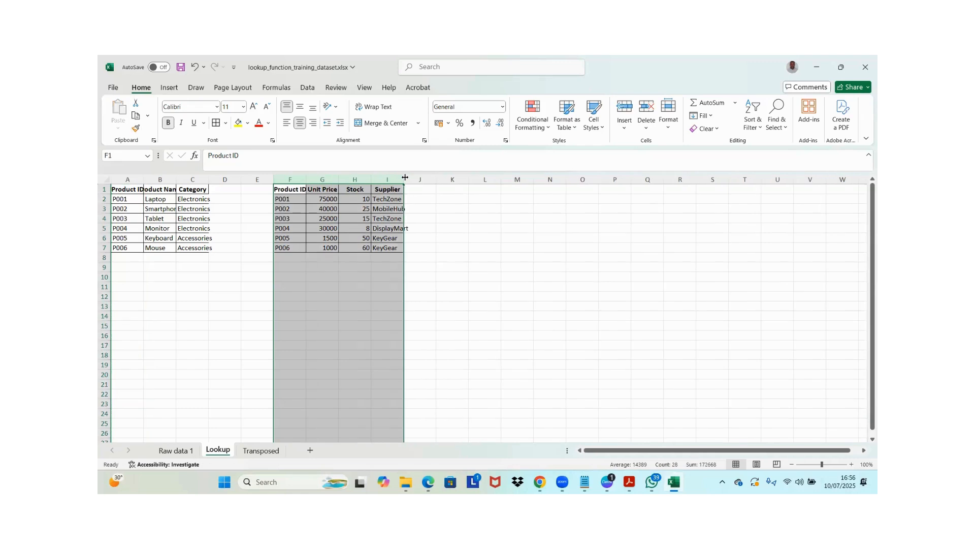
{"action": "left_click", "coordinate": [311, 228]}
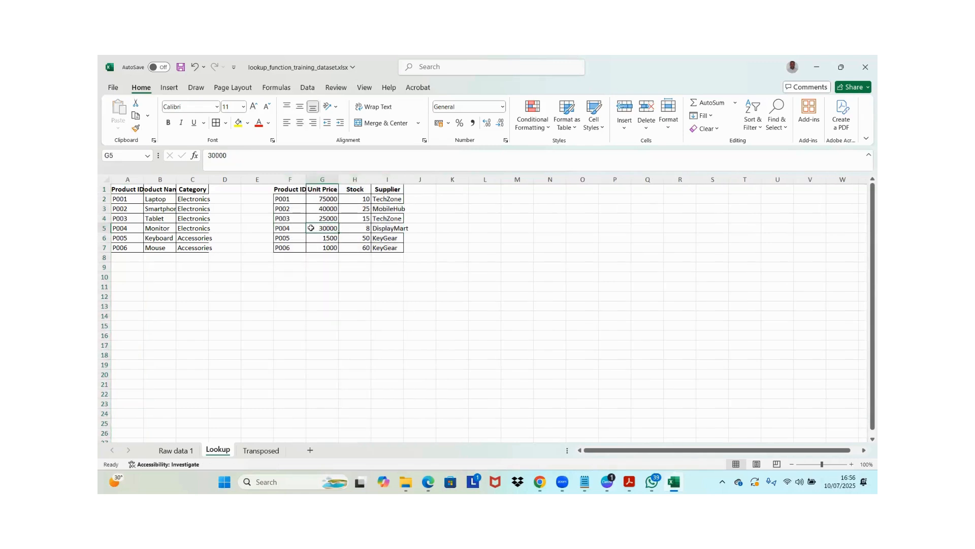
Examine the column headers of both product tables to compare the shared Product ID with the columns found in only one table
{"action": "left_click", "coordinate": [287, 191]}
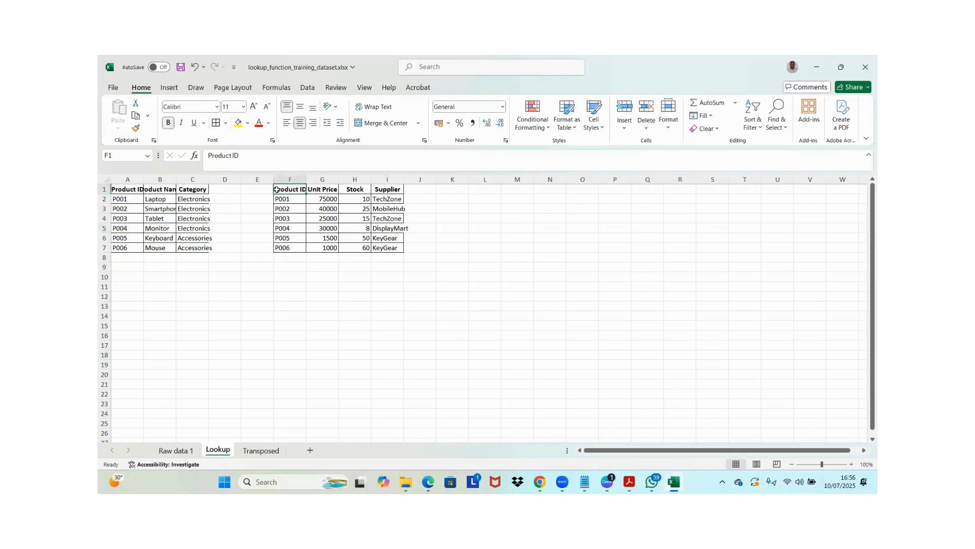
{"action": "left_click", "coordinate": [272, 237]}
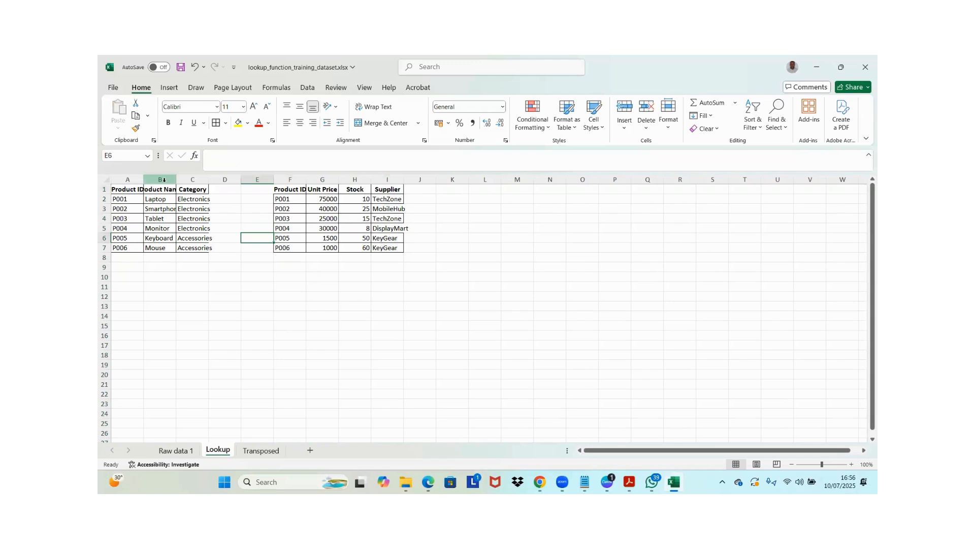
{"action": "left_click", "coordinate": [128, 185]}
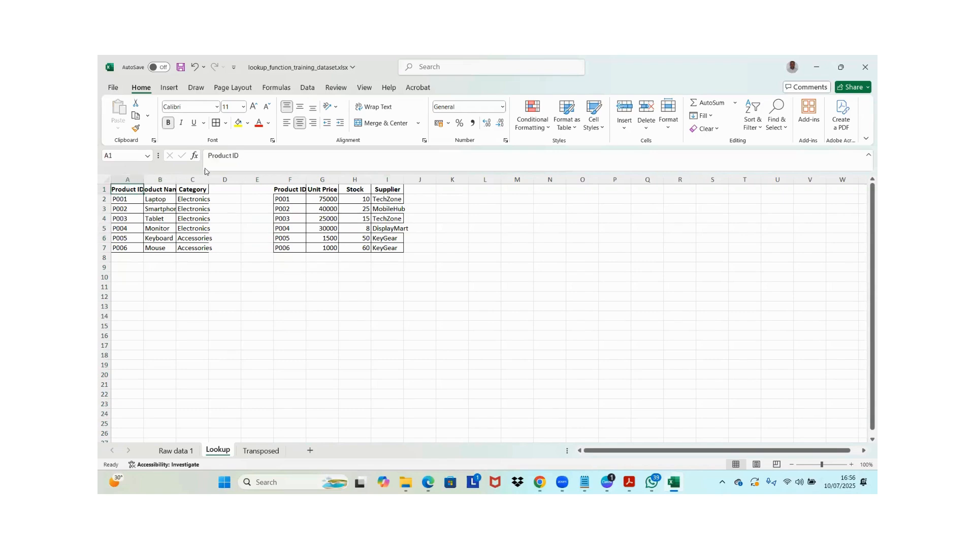
{"action": "left_click_drag", "start_coordinate": [322, 180], "coordinate": [355, 180]}
{"action": "left_click", "coordinate": [315, 191]}
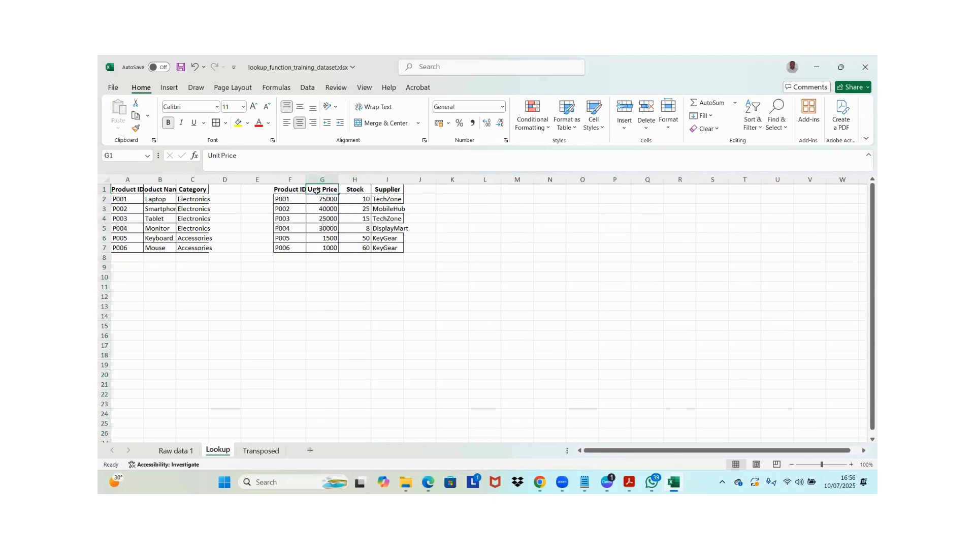
{"action": "left_click", "coordinate": [343, 191]}
{"action": "left_click", "coordinate": [378, 187]}
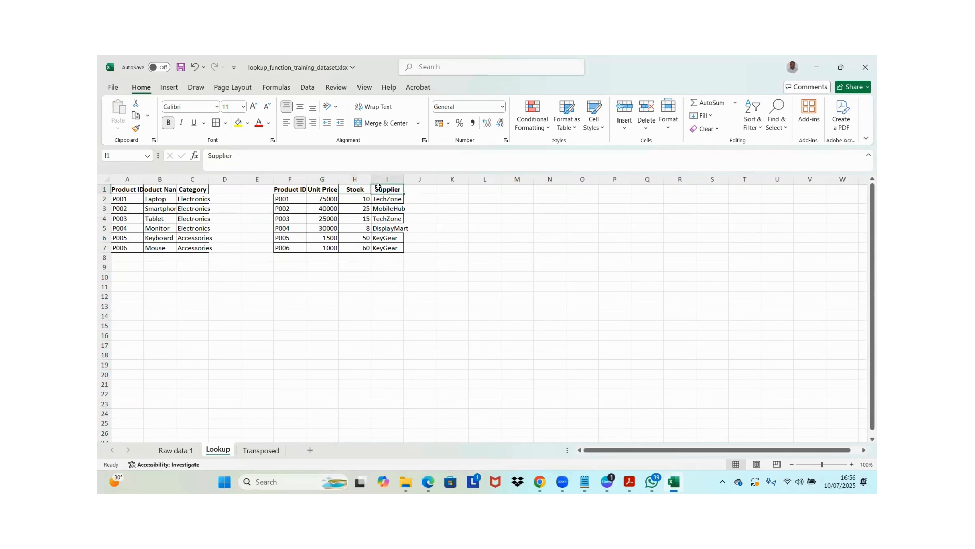
{"action": "left_click", "coordinate": [173, 188]}
{"action": "left_click", "coordinate": [189, 187]}
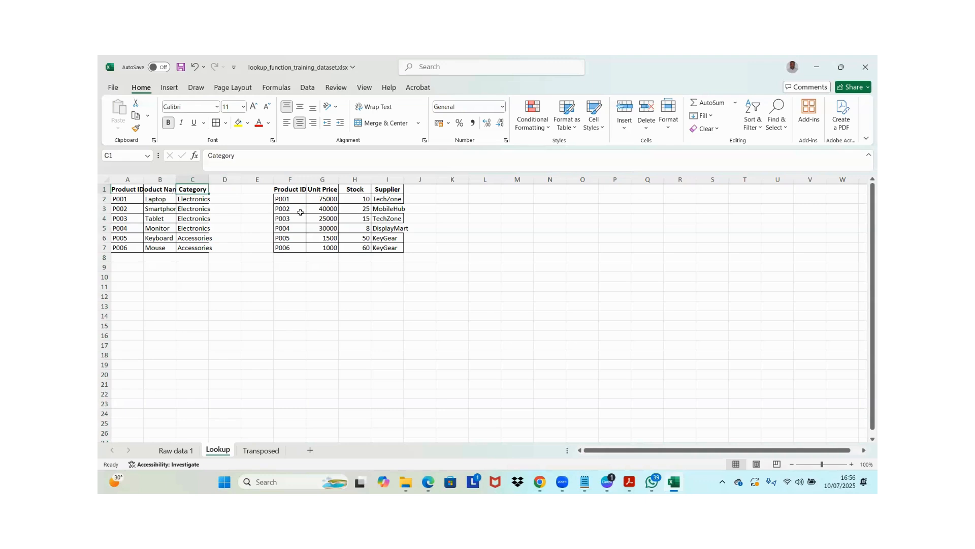
Insert a new column D directly after Category in the first product table and head it "Unit Price"
{"action": "right_click", "coordinate": [216, 179]}
{"action": "left_click", "coordinate": [249, 280]}
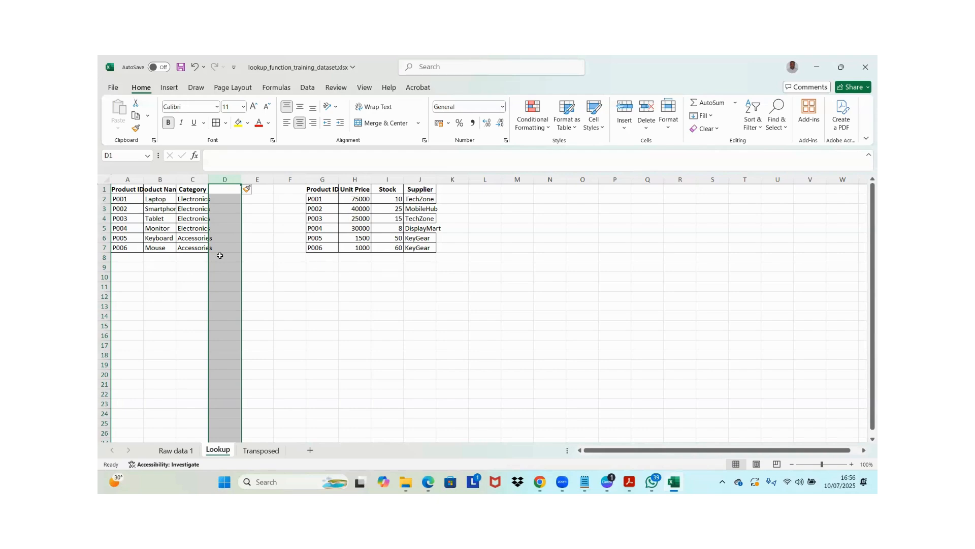
{"action": "left_click", "coordinate": [226, 188]}
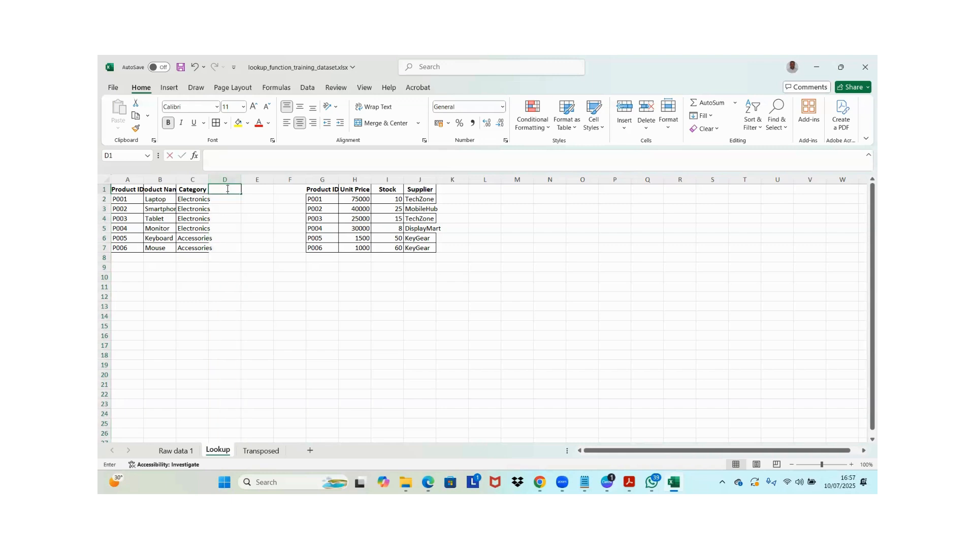
{"action": "type", "text": "Unit"}
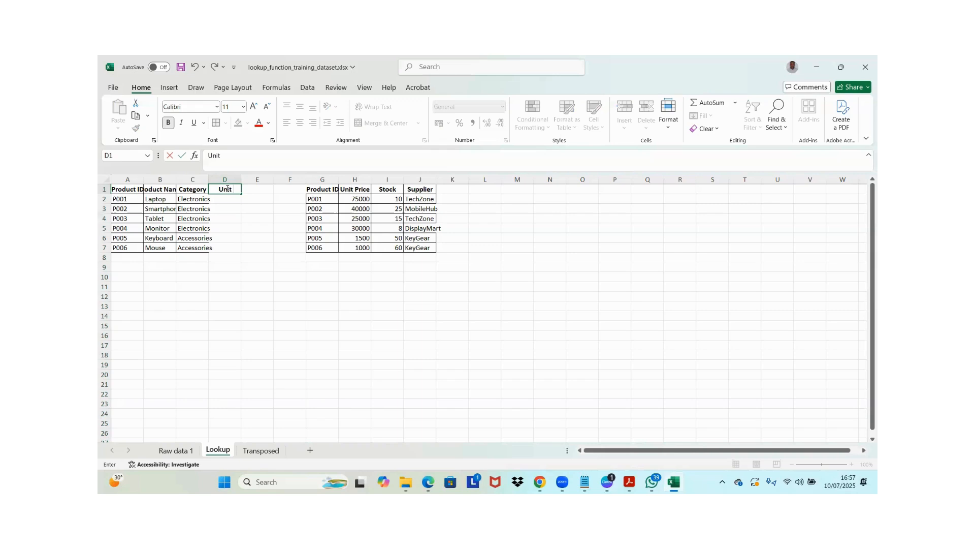
{"action": "type", "text": " Price"}
{"action": "key", "text": "Return"}
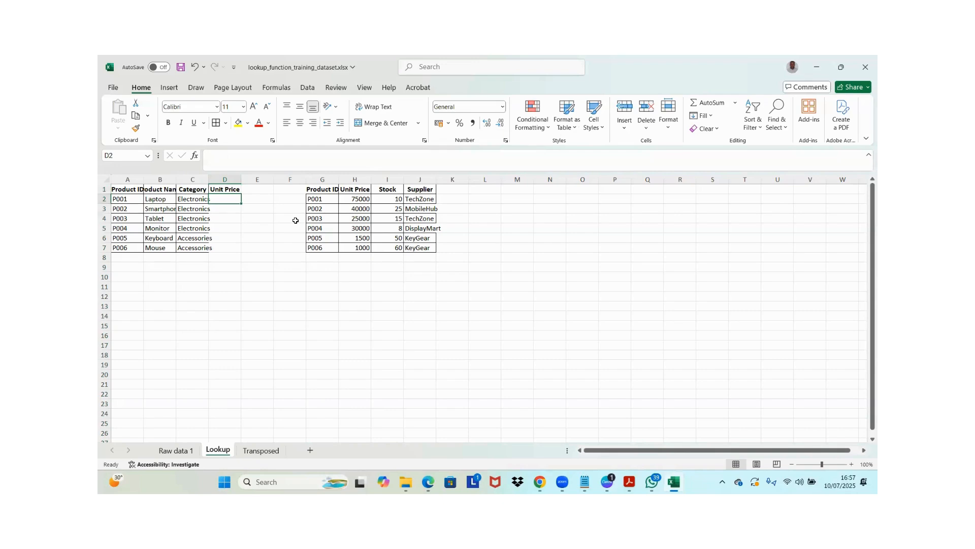
{"action": "type", "text": "75000"}
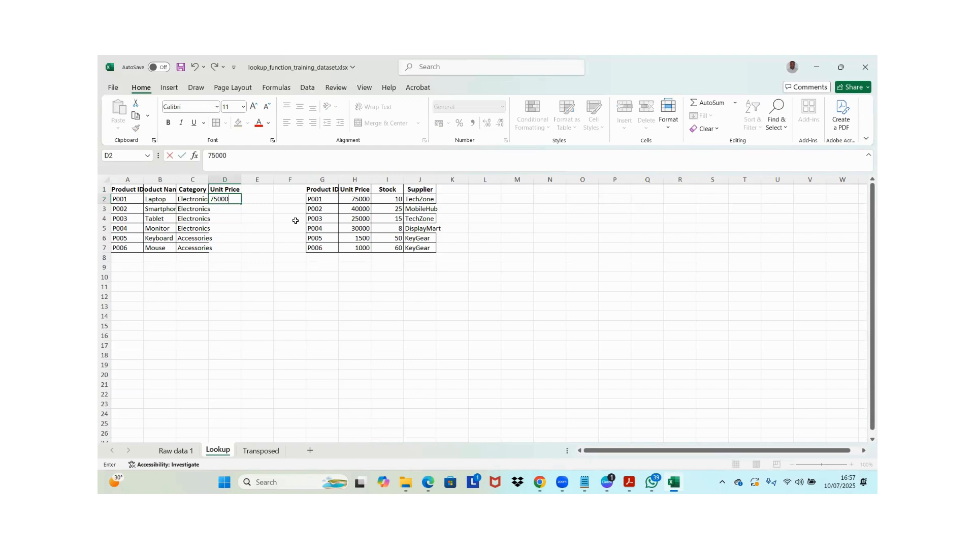
{"action": "key", "text": "Return"}
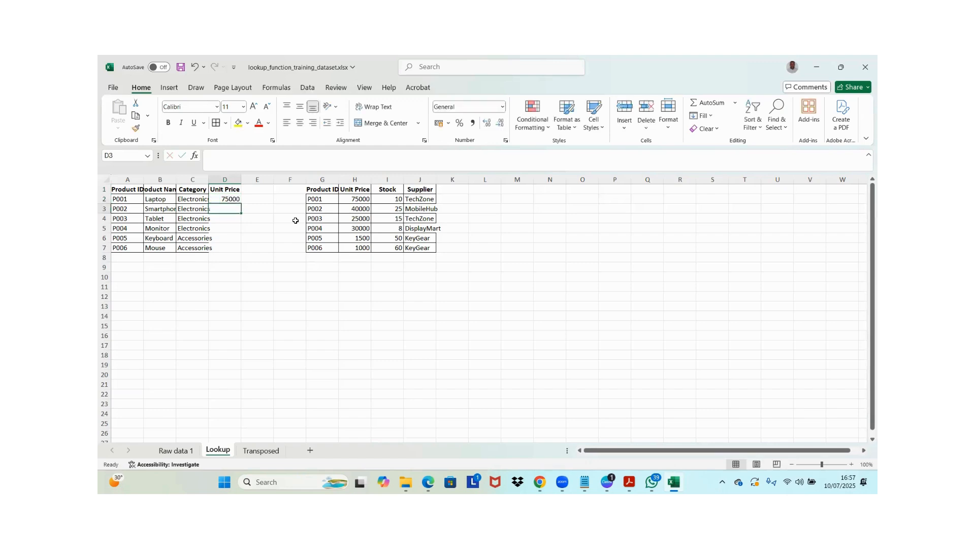
{"action": "key", "text": "Up"}
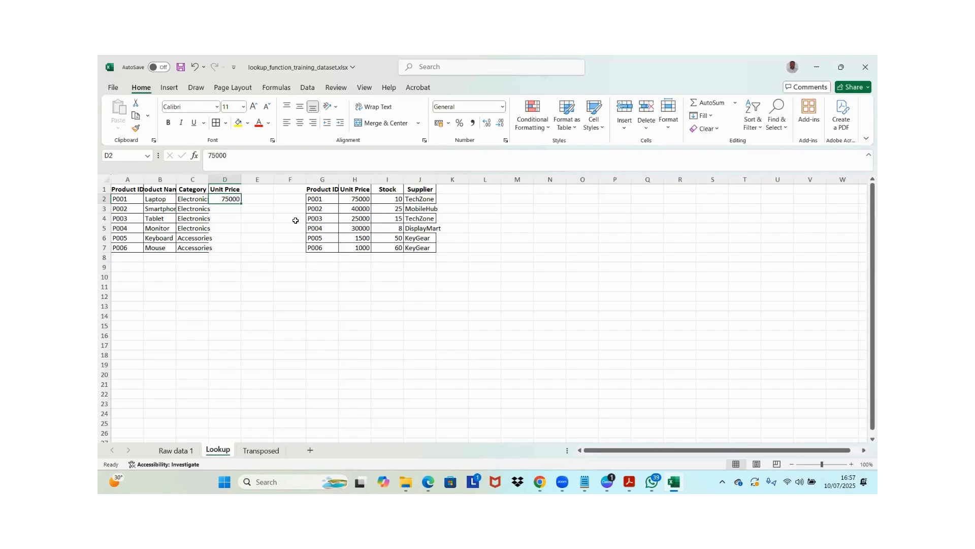
{"action": "key", "text": "Delete"}
Begin a VLOOKUP formula in D2 that uses the Product ID in A2 as the lookup value
{"action": "left_click", "coordinate": [129, 199]}
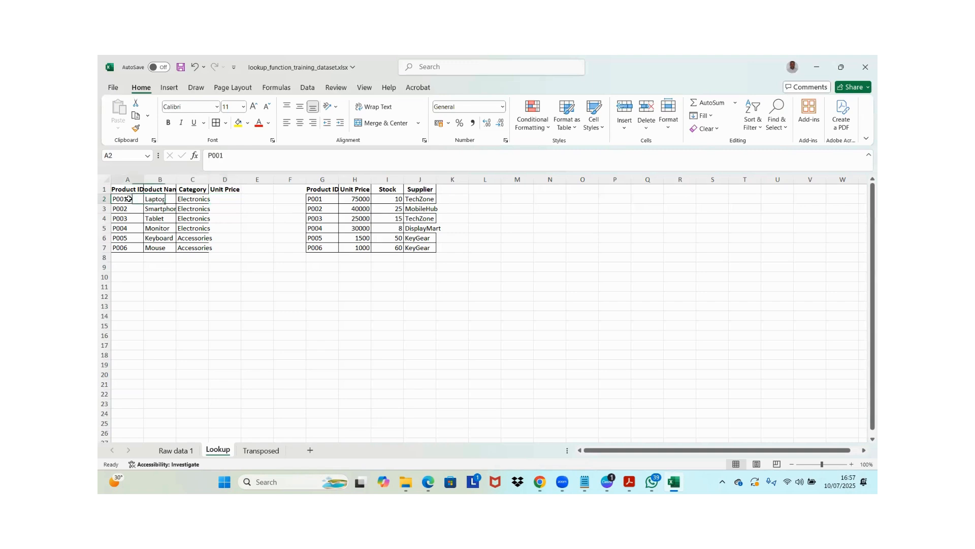
{"action": "left_click", "coordinate": [356, 189]}
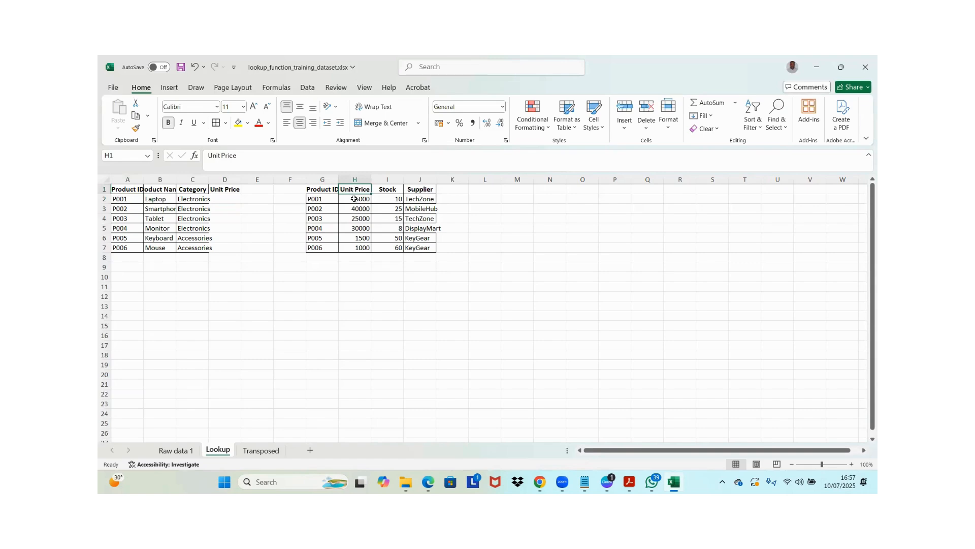
{"action": "left_click", "coordinate": [355, 199]}
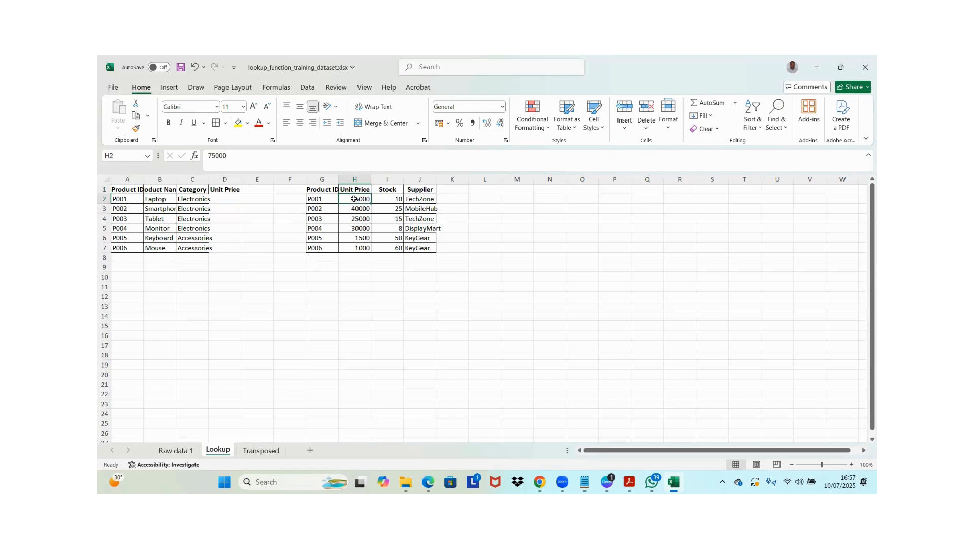
{"action": "left_click", "coordinate": [230, 200]}
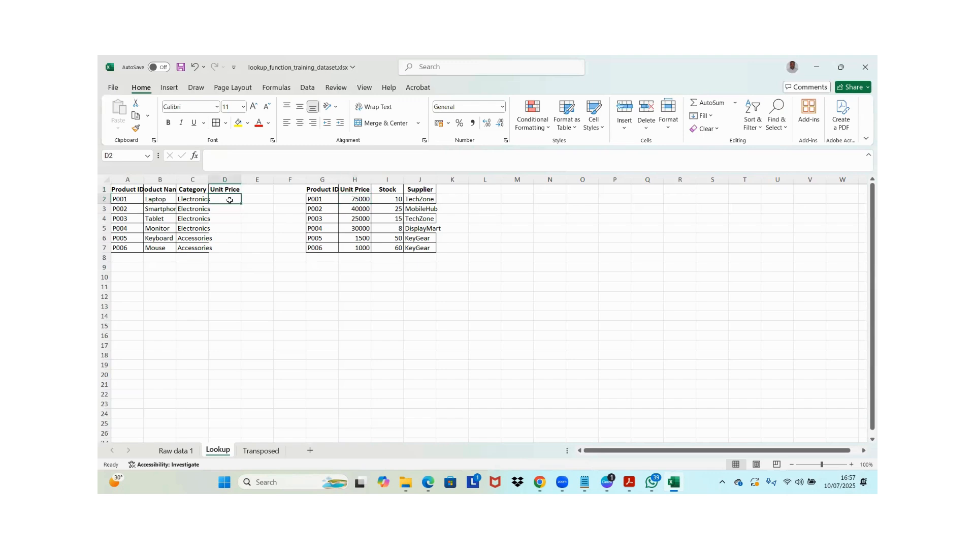
{"action": "type", "text": "="}
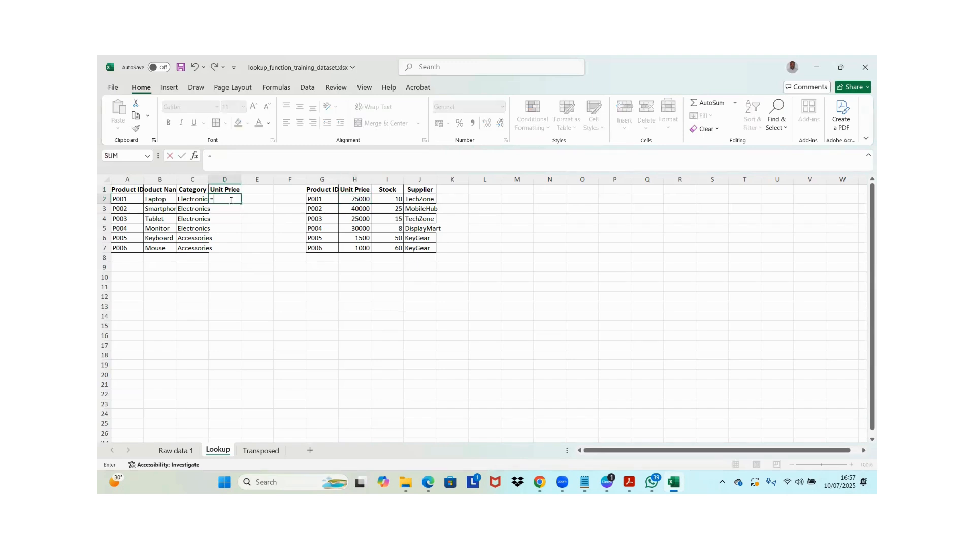
{"action": "type", "text": "vl"}
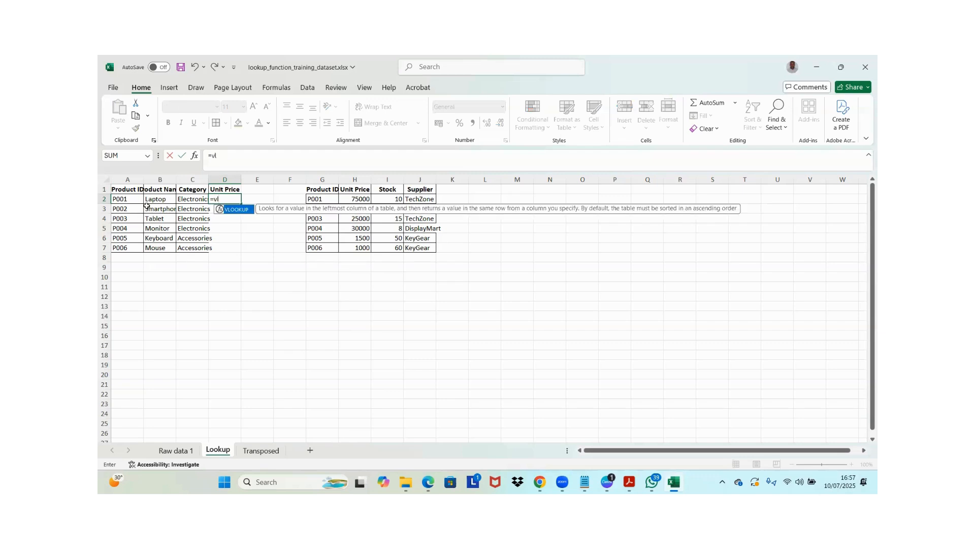
{"action": "key", "text": "Tab"}
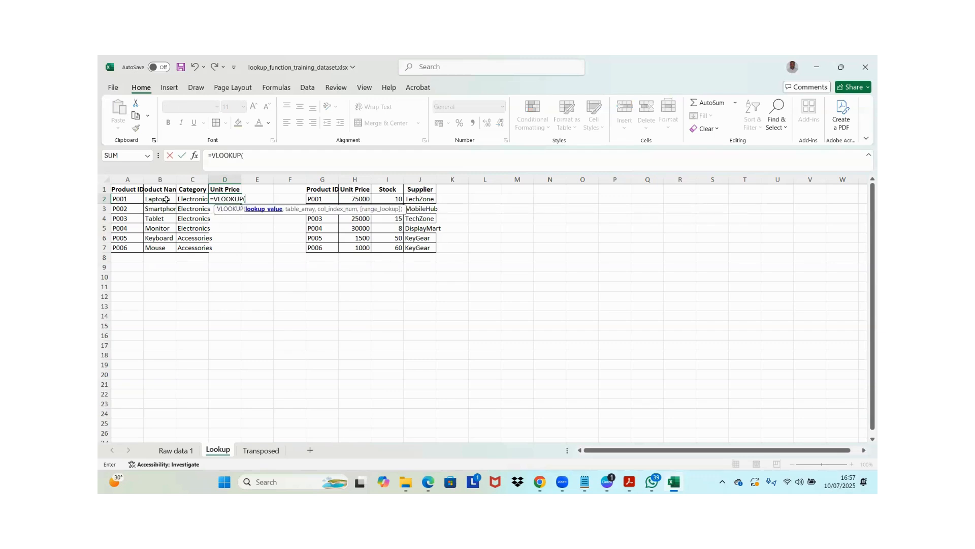
{"action": "left_click", "coordinate": [131, 199]}
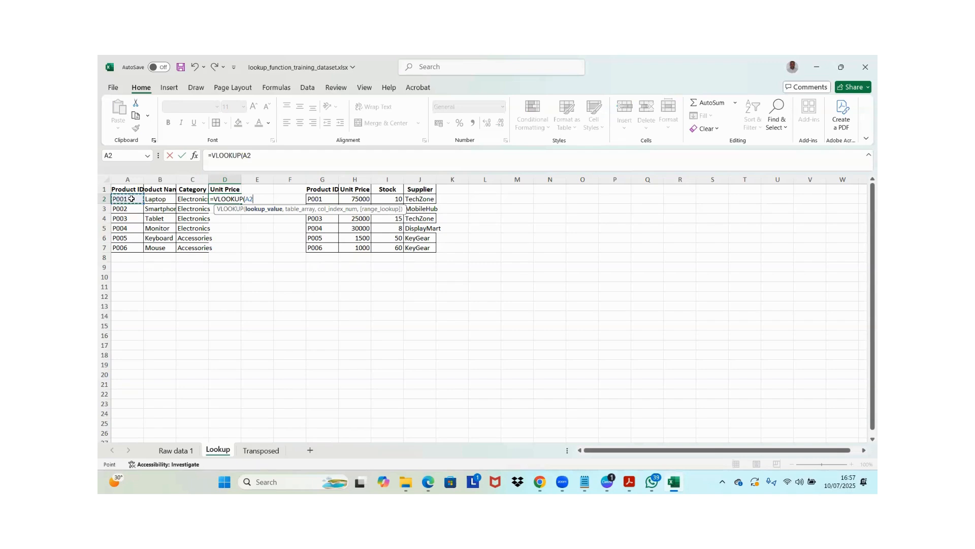
{"action": "type", "text": ","}
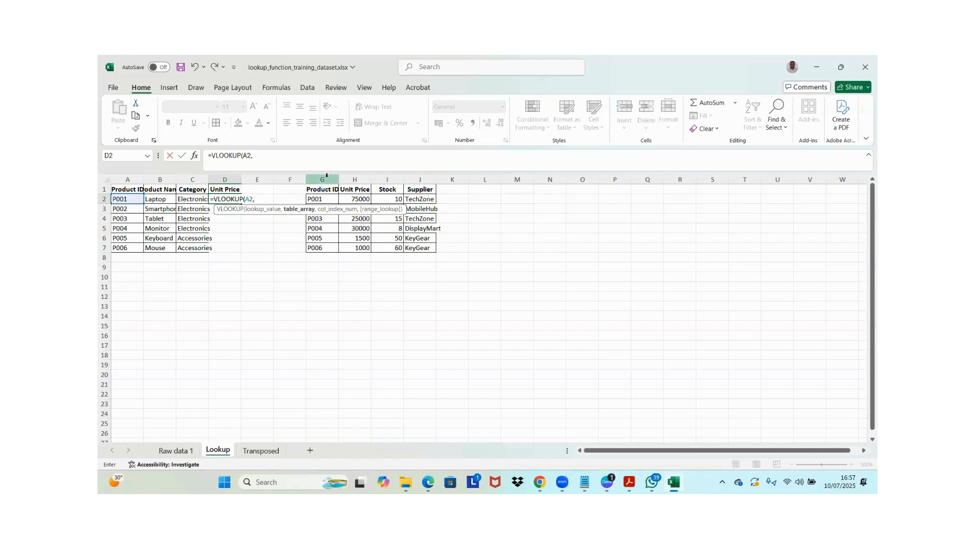
Set the VLOOKUP table array to the second table's whole columns, G:J
{"action": "mouse_move", "coordinate": [326, 177]}
{"action": "left_mouse_down"}
{"action": "mouse_move", "coordinate": [424, 181]}
{"action": "mouse_move", "coordinate": [326, 178]}
{"action": "left_mouse_up"}
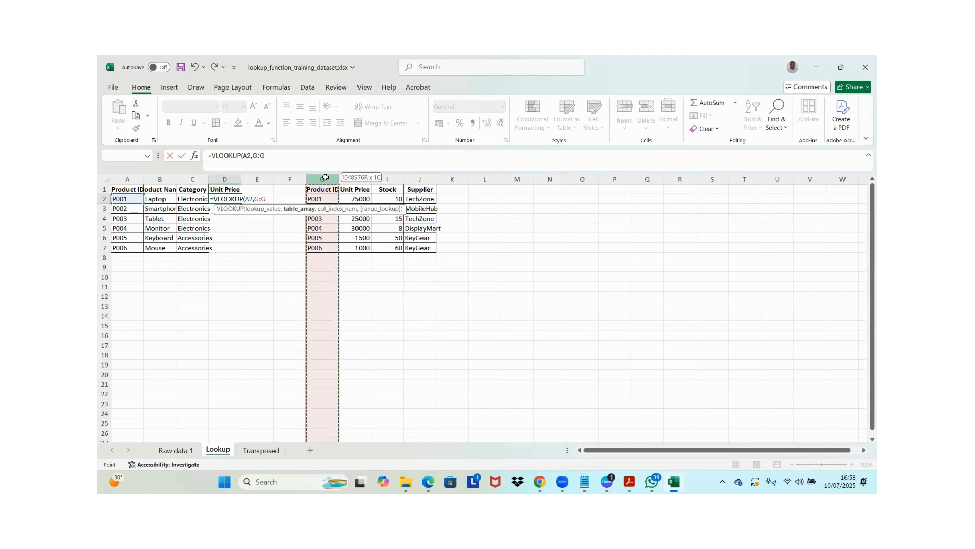
{"action": "left_click_drag", "start_coordinate": [332, 179], "coordinate": [419, 177]}
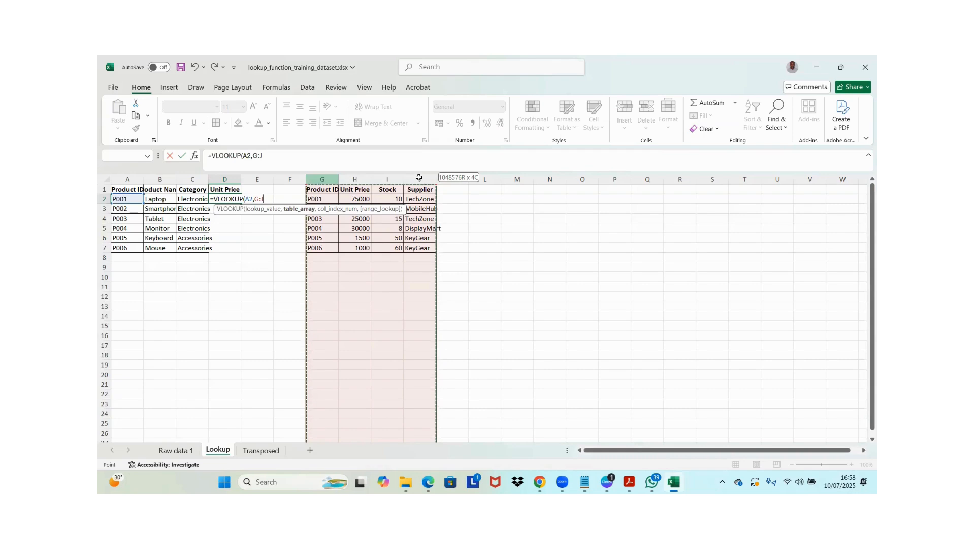
{"action": "left_click_drag", "start_coordinate": [419, 177], "coordinate": [327, 177]}
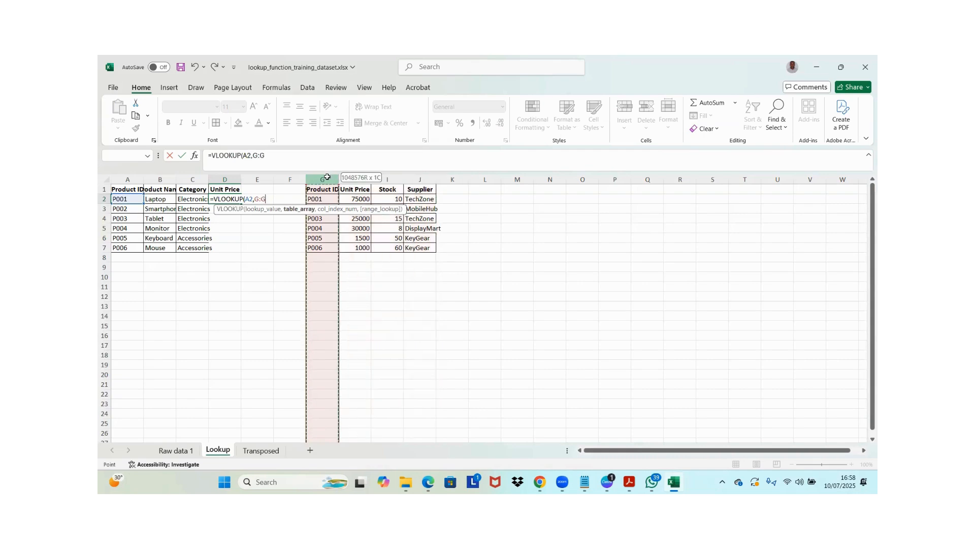
{"action": "left_click", "coordinate": [272, 199]}
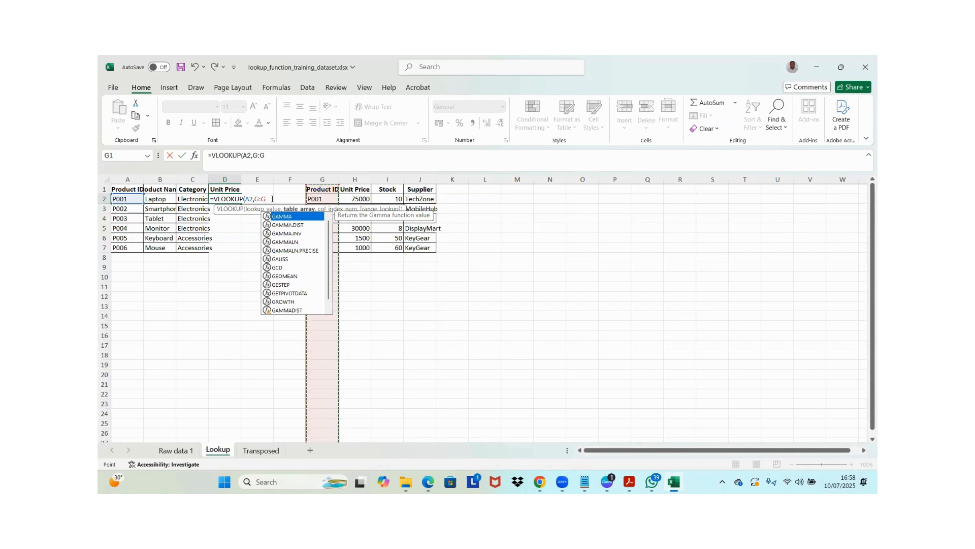
{"action": "key", "text": "BackSpace"}
{"action": "key", "text": "BackSpace"}
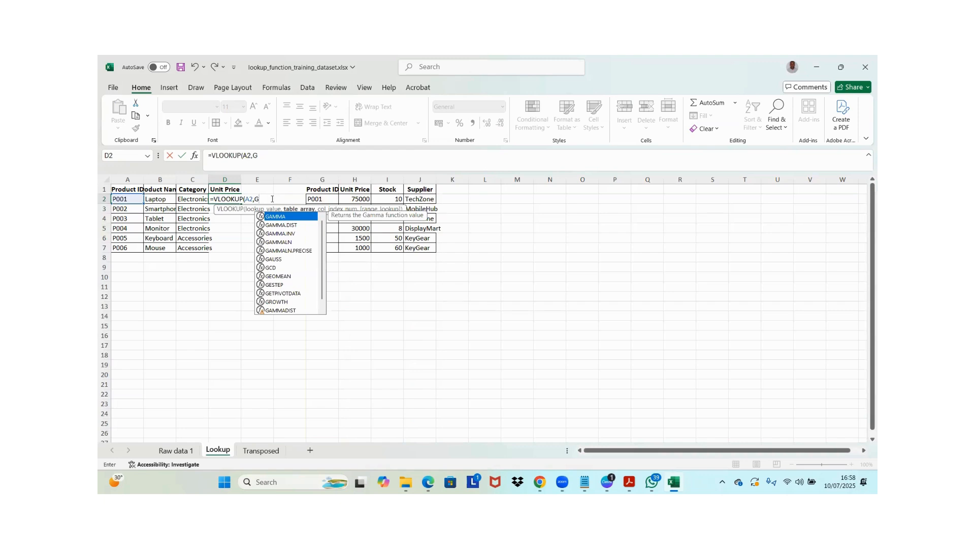
{"action": "type", "text": ":"}
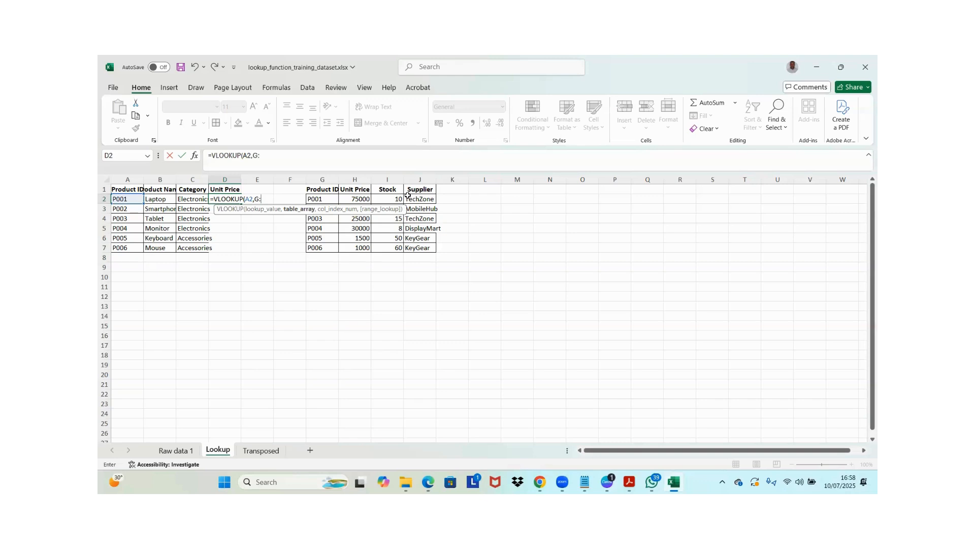
{"action": "type", "text": "J"}
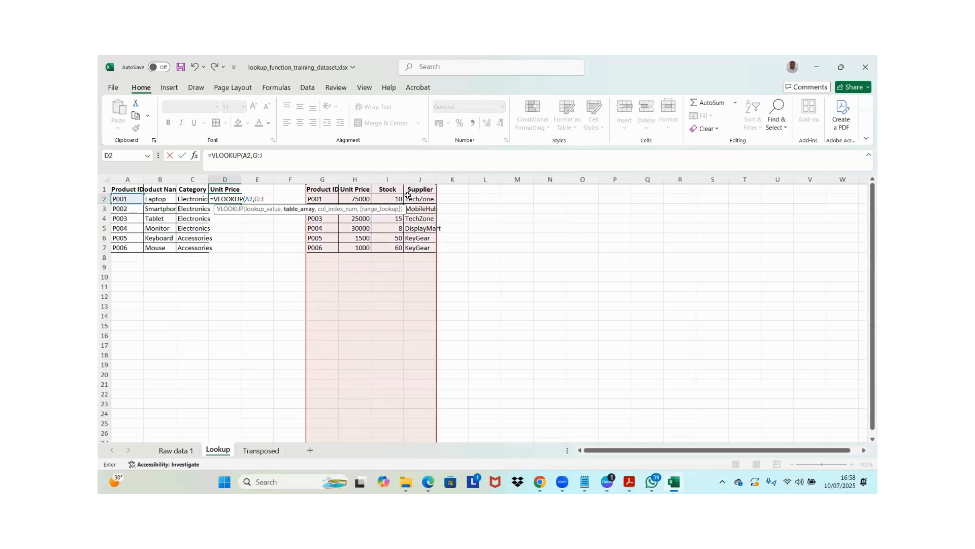
{"action": "type", "text": ","}
Complete the D2 formula with column index 2 and range lookup 0, giving =VLOOKUP(A2,G:J,2,0)
{"action": "type", "text": "2"}
{"action": "type", "text": ",0"}
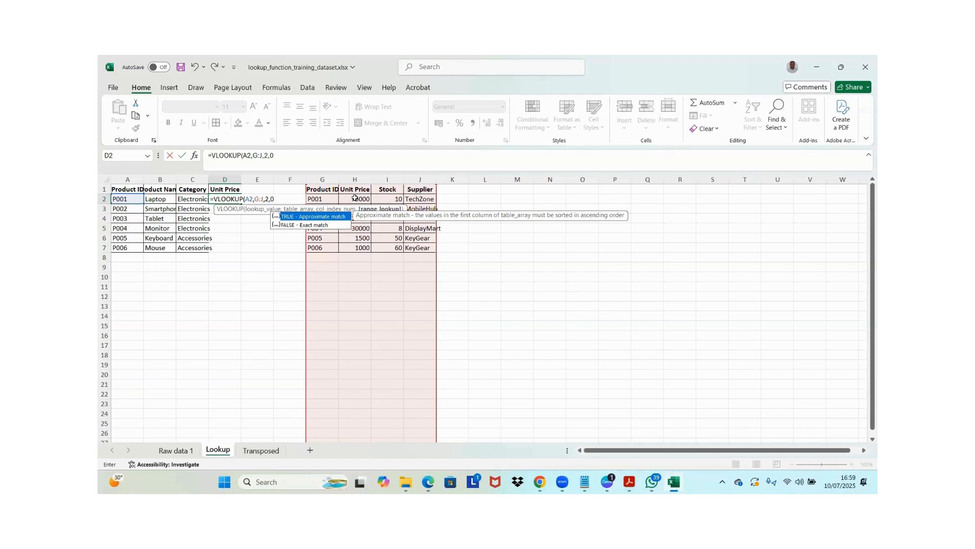
{"action": "type", "text": ")"}
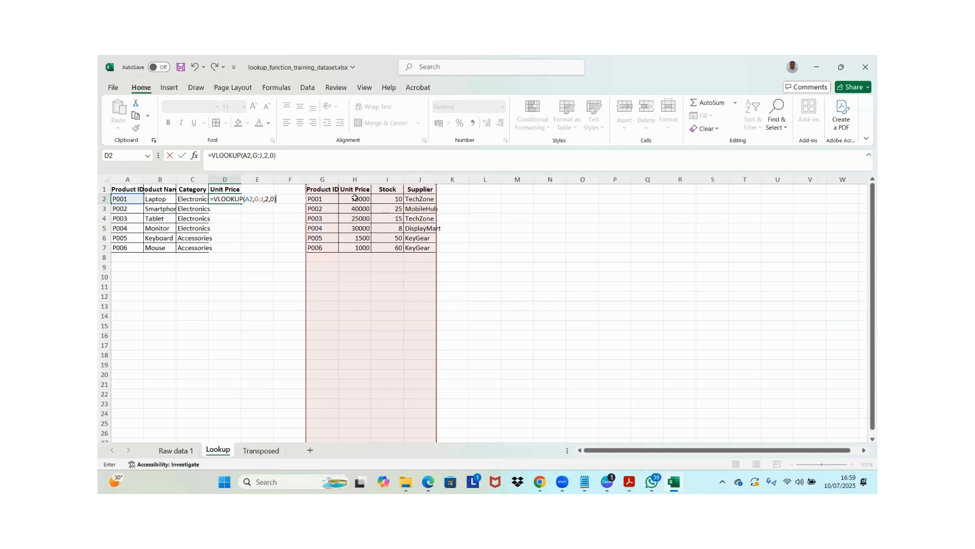
{"action": "key", "text": "Return"}
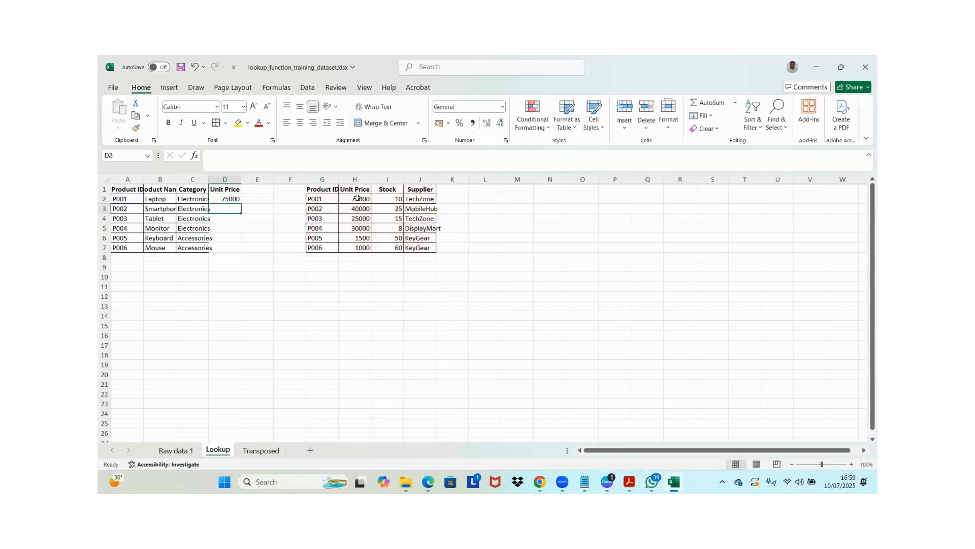
{"action": "left_click", "coordinate": [238, 198]}
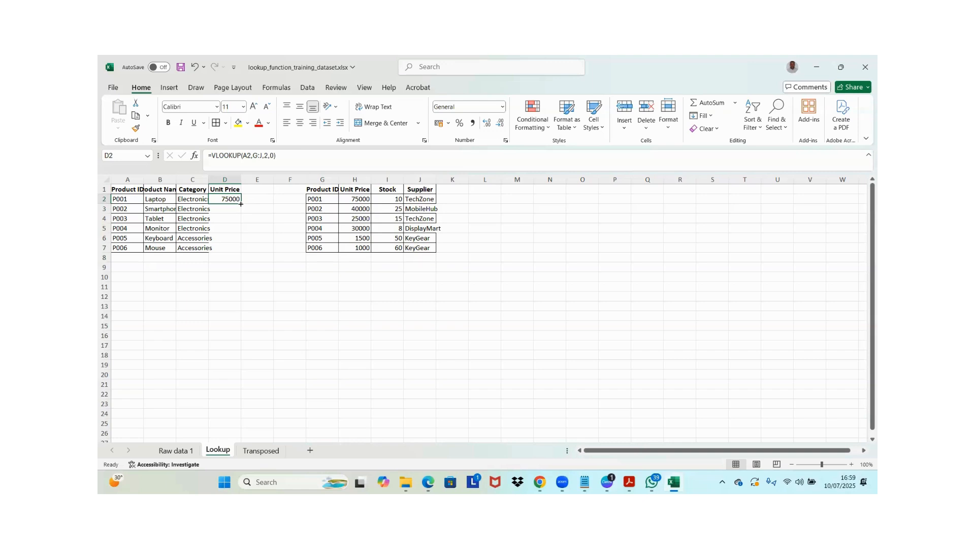
Fill the D2 VLOOKUP formula down to D7 and check the copied formulas in the Unit Price column
{"action": "double_click", "coordinate": [240, 203]}
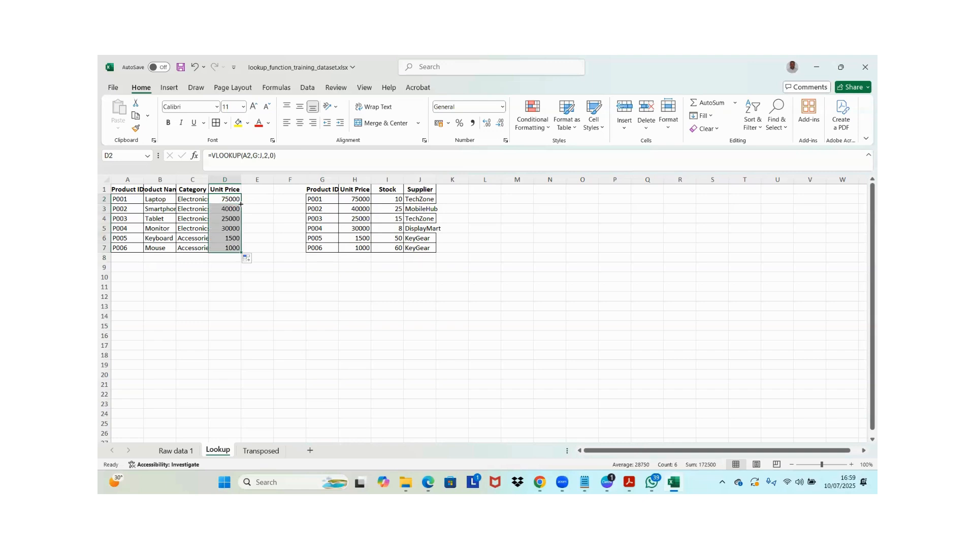
{"action": "left_click", "coordinate": [227, 208]}
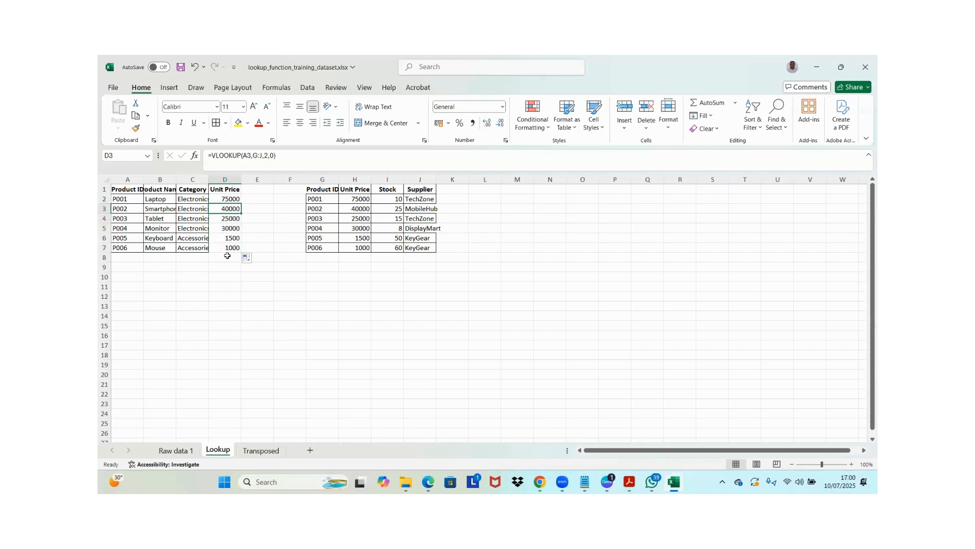
{"action": "left_click", "coordinate": [227, 228]}
{"action": "left_click", "coordinate": [233, 249]}
{"action": "double_click", "coordinate": [232, 248]}
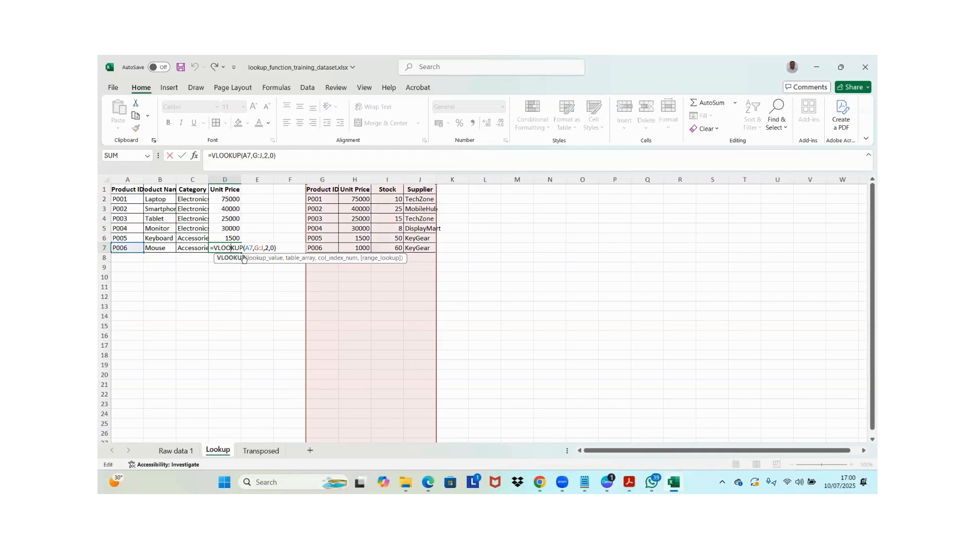
{"action": "key", "text": "Escape"}
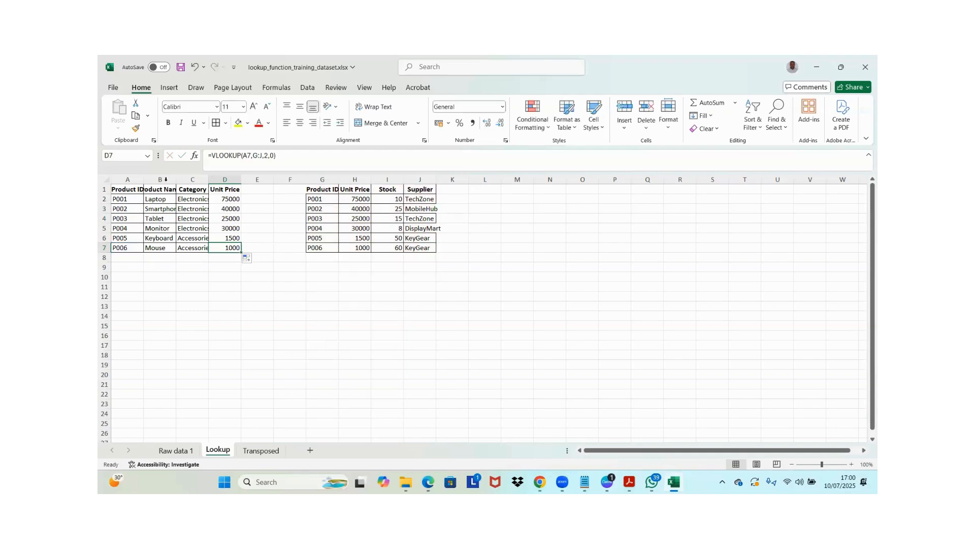
Copy the formatting of the Product Name column onto the first table's Unit Price column, D
{"action": "left_click", "coordinate": [138, 179]}
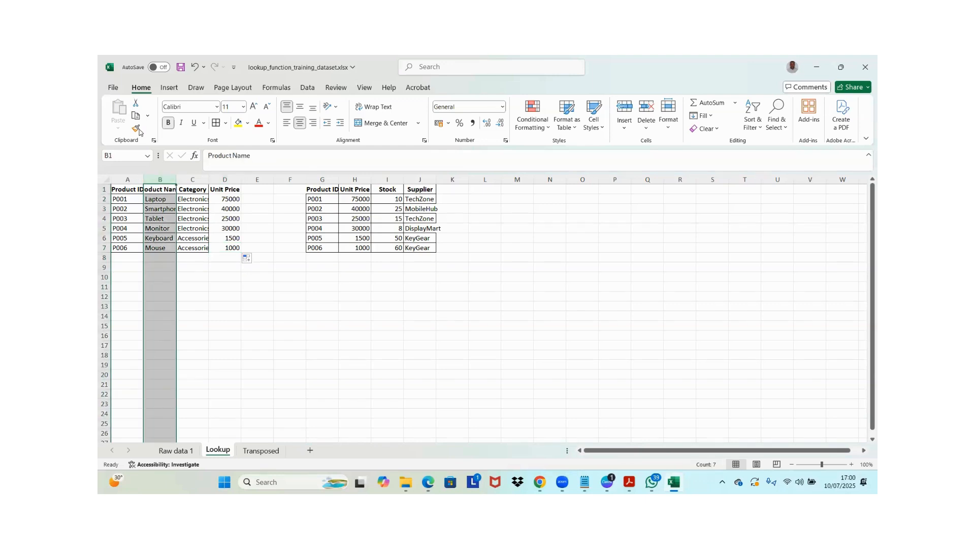
{"action": "left_click", "coordinate": [226, 180]}
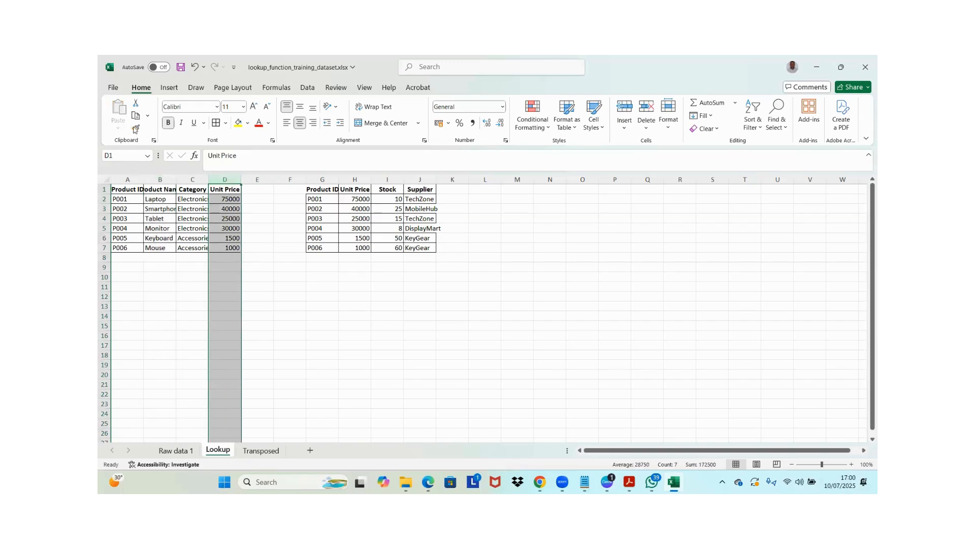
{"action": "left_click", "coordinate": [247, 218]}
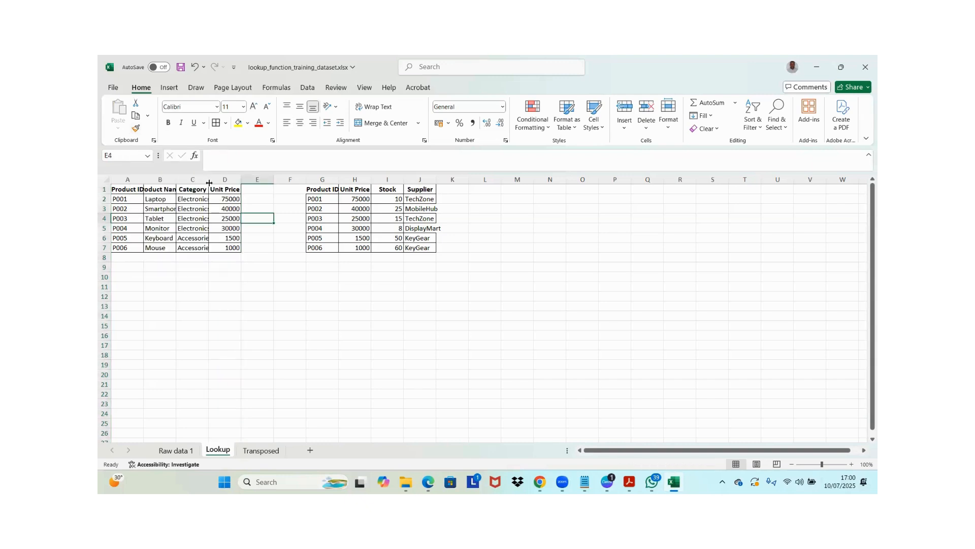
Fit the Category column's width to its contents
{"action": "double_click", "coordinate": [209, 180]}
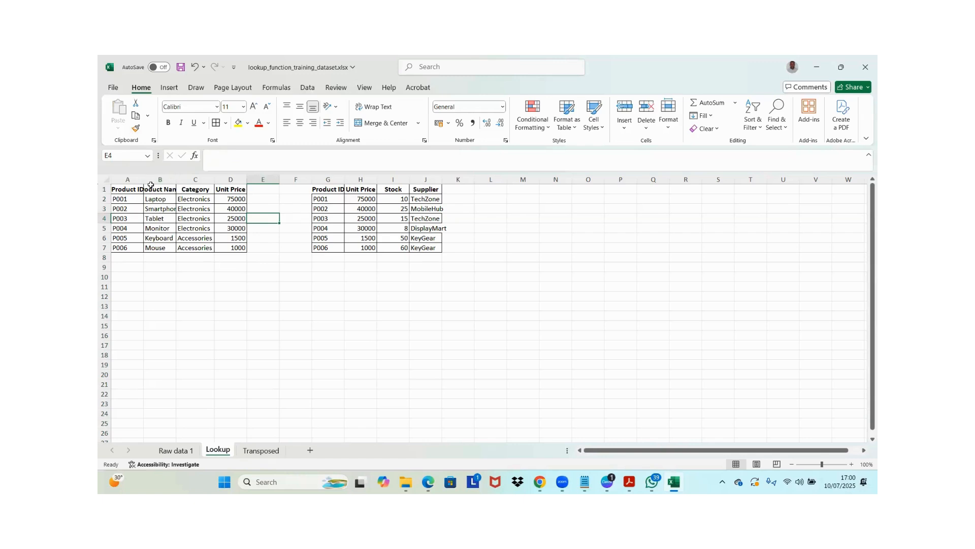
{"action": "left_click", "coordinate": [153, 190]}
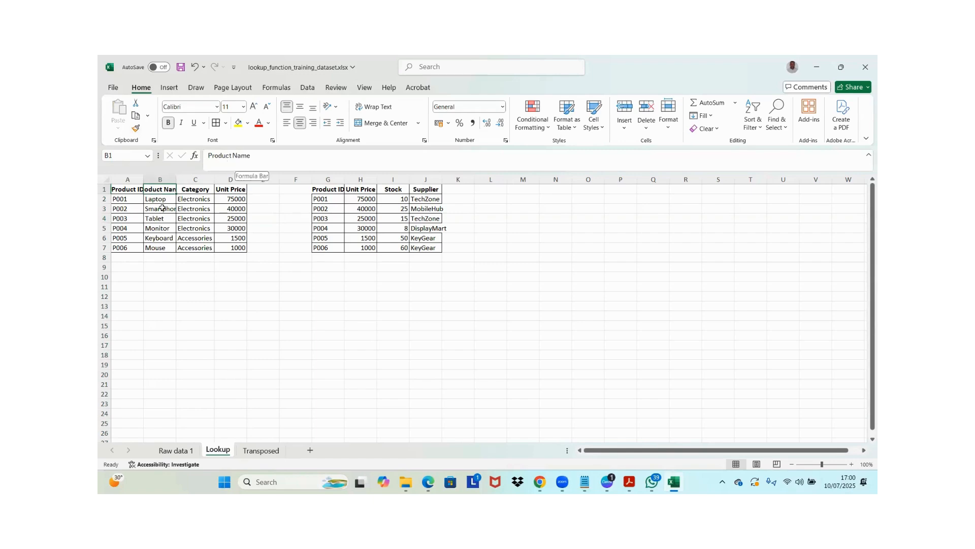
{"action": "left_click", "coordinate": [151, 207]}
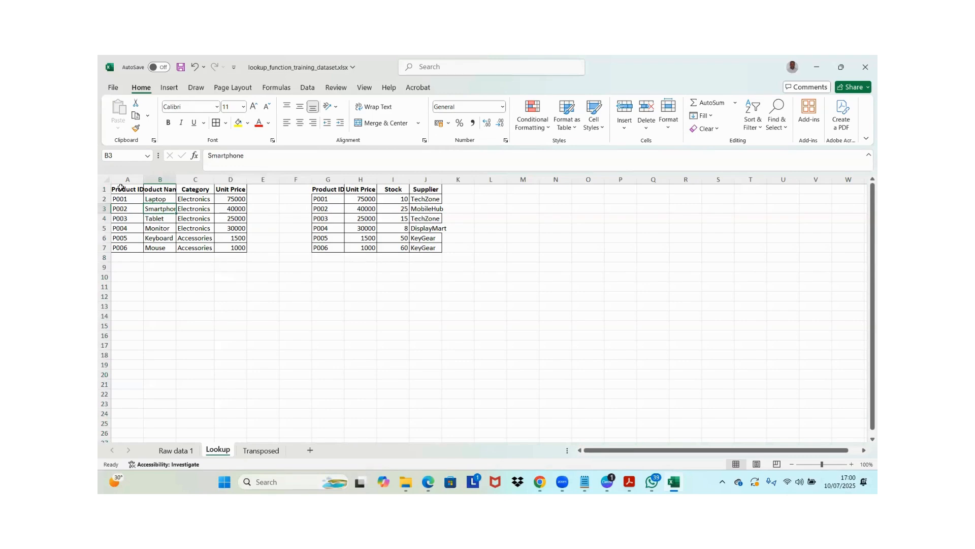
Select the whole first product table, A1:D7, including its headers
{"action": "left_click", "coordinate": [124, 187]}
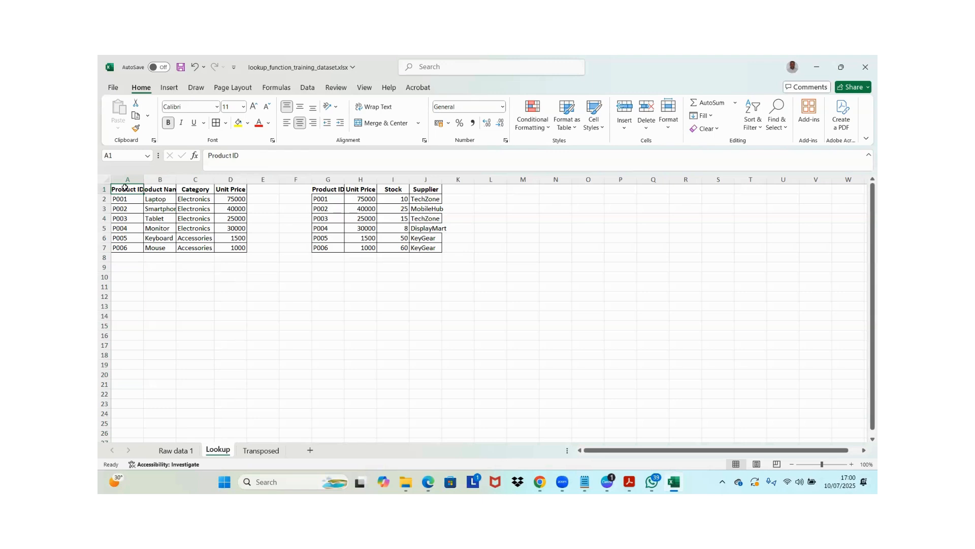
{"action": "key", "text": "ctrl+shift+Right"}
{"action": "key", "text": "ctrl+shift+Down"}
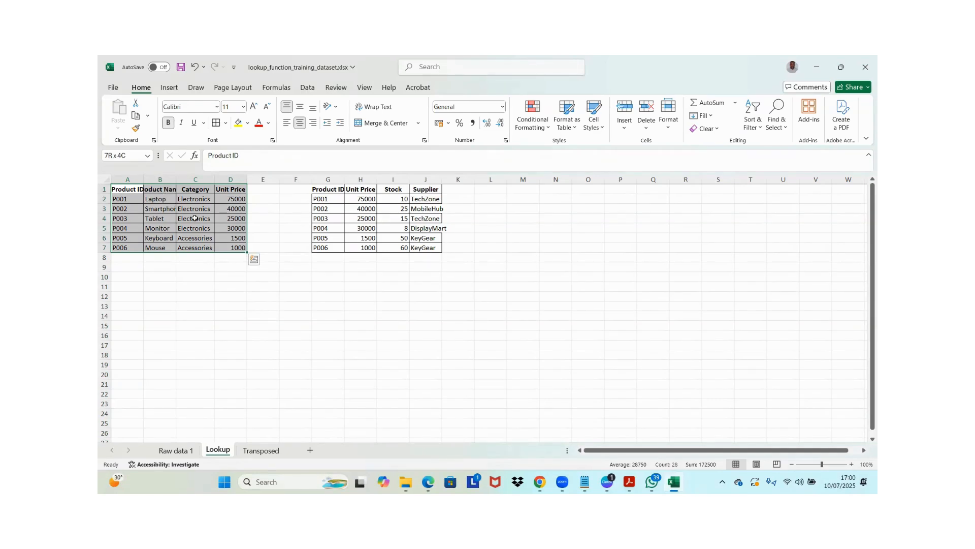
Try fitting the Product Name and Product ID column widths to their contents, and undo both width changes
{"action": "double_click", "coordinate": [176, 179]}
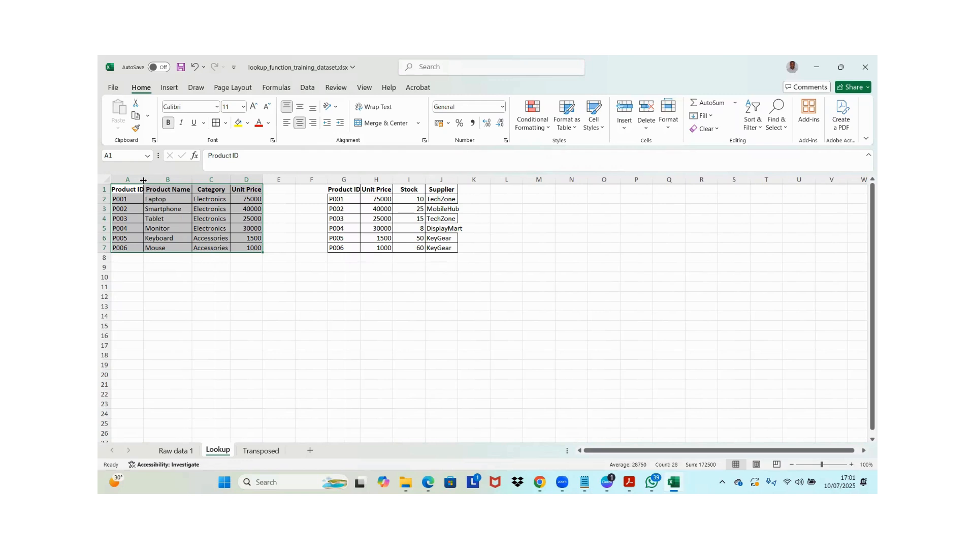
{"action": "double_click", "coordinate": [143, 179]}
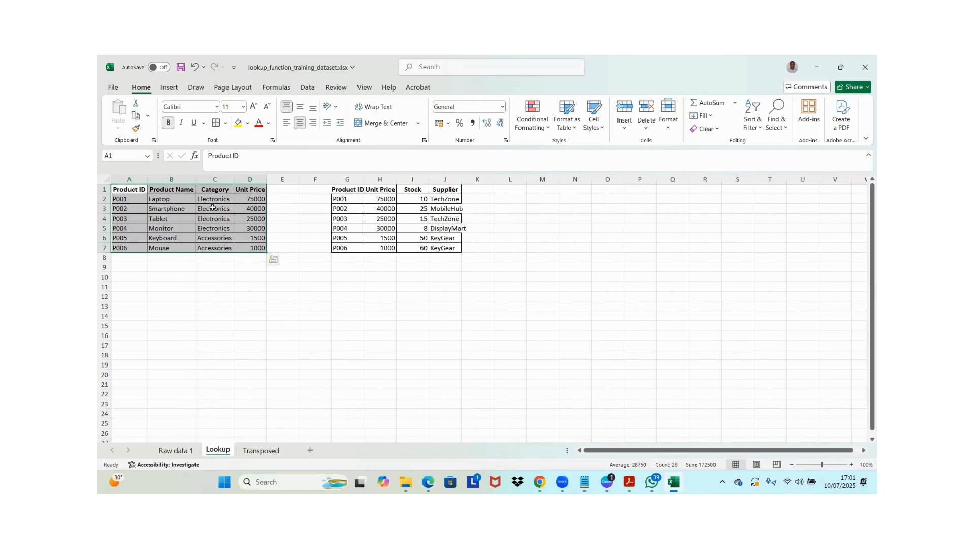
{"action": "key", "text": "ctrl+z"}
{"action": "key", "text": "ctrl+z"}
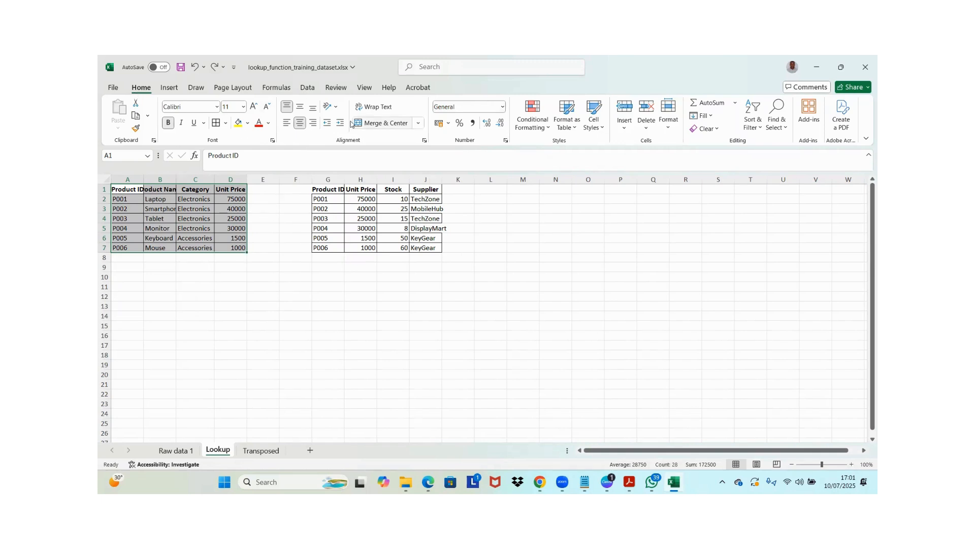
Turn on text wrapping for the first product table, A1:D7
{"action": "left_click", "coordinate": [389, 108]}
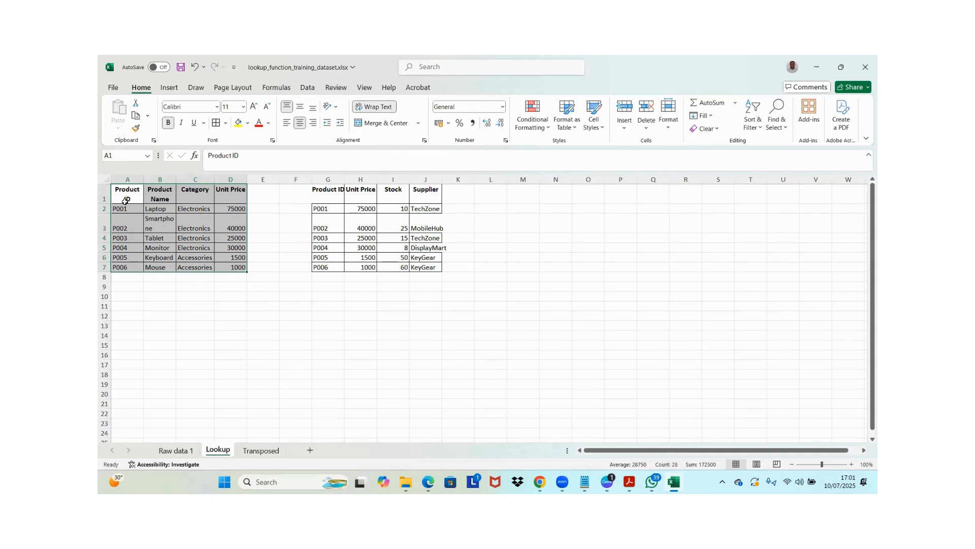
{"action": "left_click", "coordinate": [168, 192]}
{"action": "left_click", "coordinate": [197, 191]}
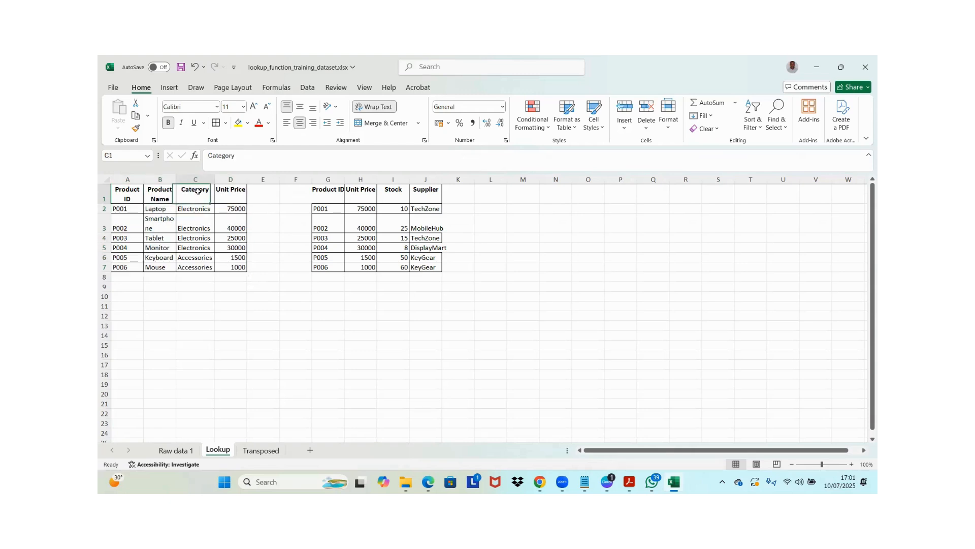
{"action": "left_click", "coordinate": [166, 192]}
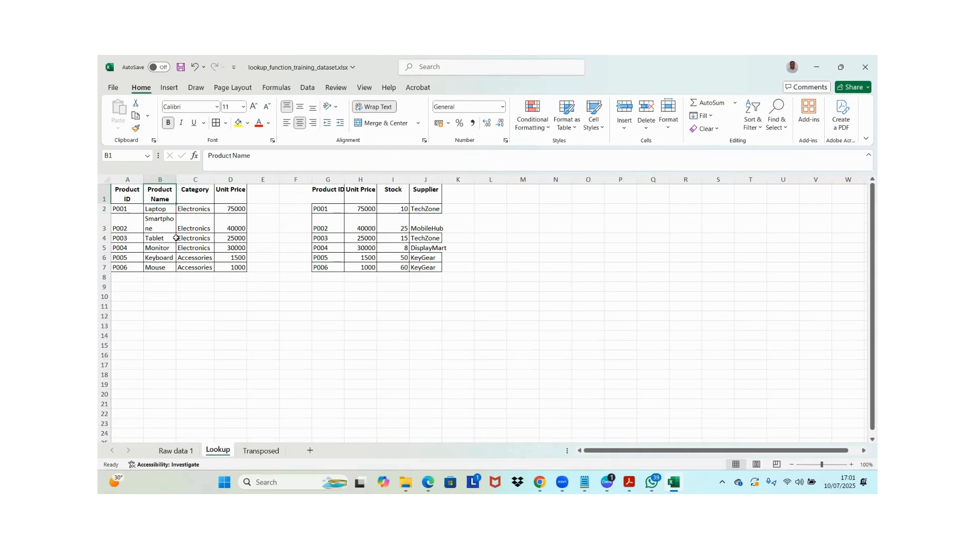
Clear the second table's Product IDs in G2:G7 to test the lookup's dependence on them, and undo the deletion
{"action": "left_click", "coordinate": [239, 268]}
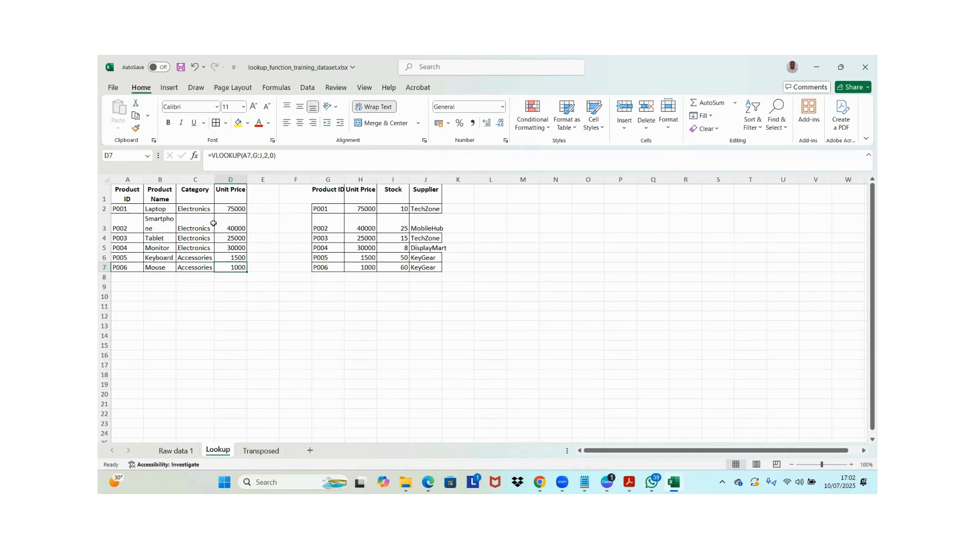
{"action": "left_click", "coordinate": [235, 209]}
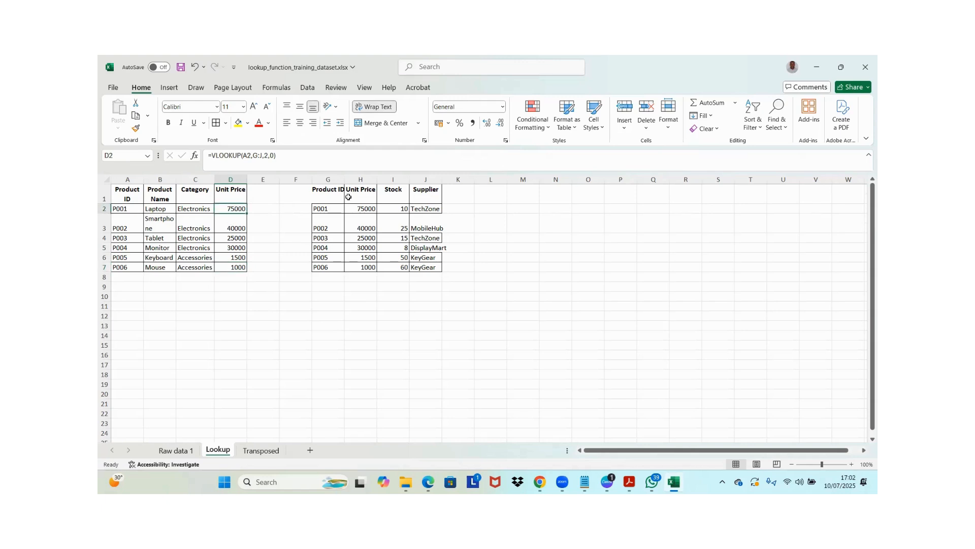
{"action": "key", "text": "Down"}
{"action": "left_click_drag", "start_coordinate": [334, 204], "coordinate": [335, 266]}
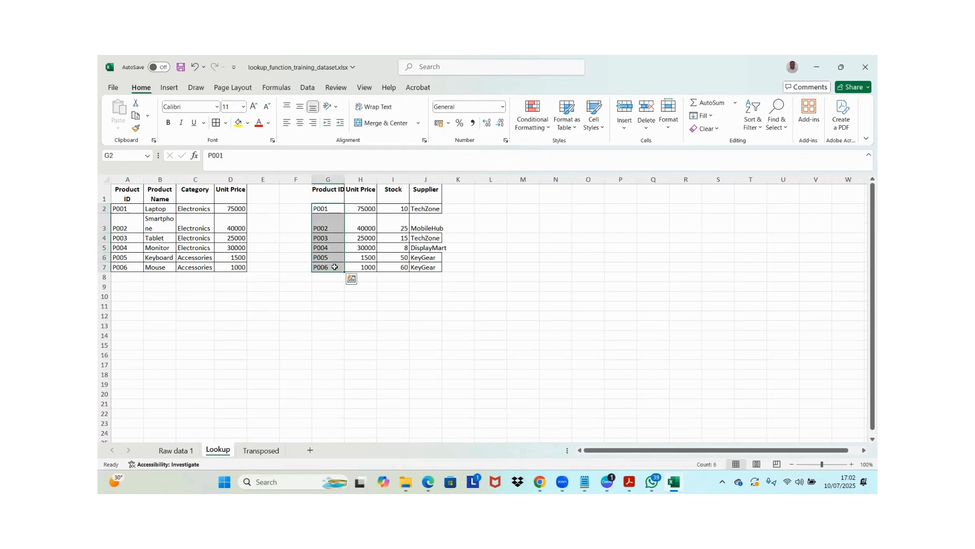
{"action": "key", "text": "Delete"}
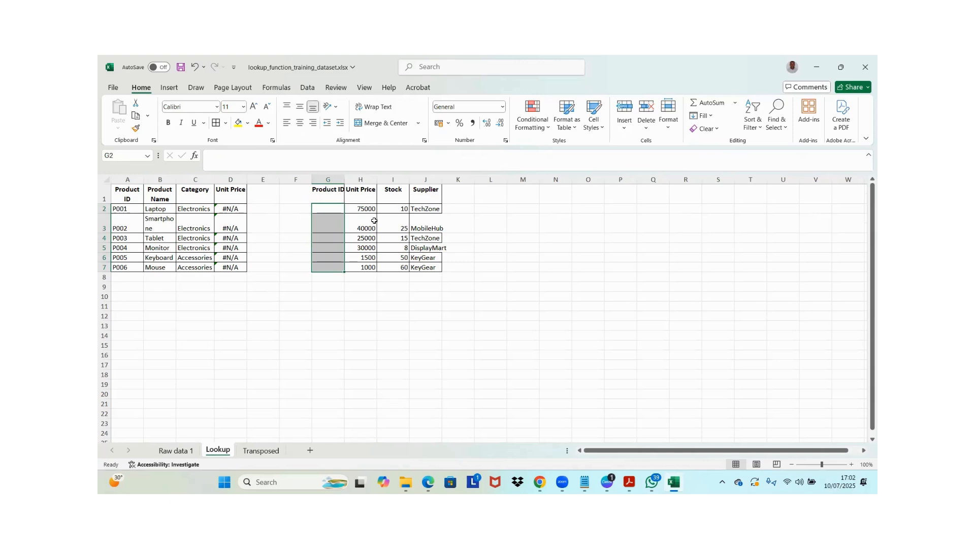
{"action": "left_click", "coordinate": [194, 66]}
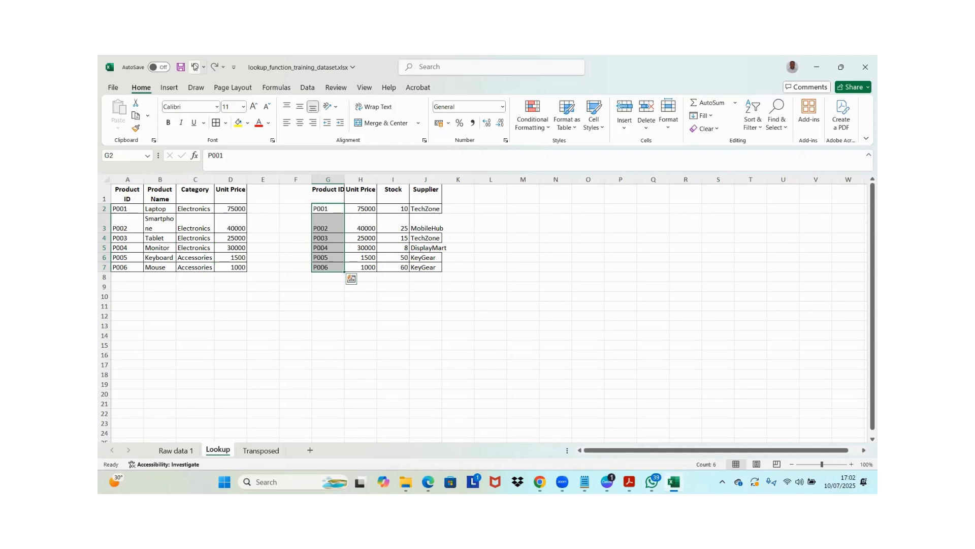
Examine the VLOOKUP formulas cell by cell in the first table's Unit Price column
{"action": "left_click", "coordinate": [239, 192]}
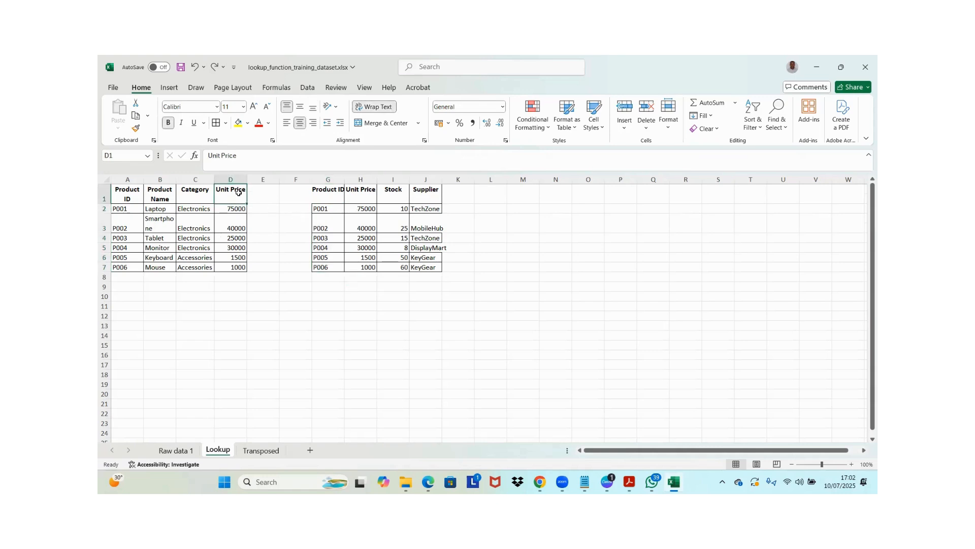
{"action": "key", "text": "Down"}
{"action": "key", "text": "Up"}
{"action": "key", "text": "Down"}
{"action": "key", "text": "Down"}
{"action": "key", "text": "Down"}
{"action": "key", "text": "Down"}
{"action": "key", "text": "Down"}
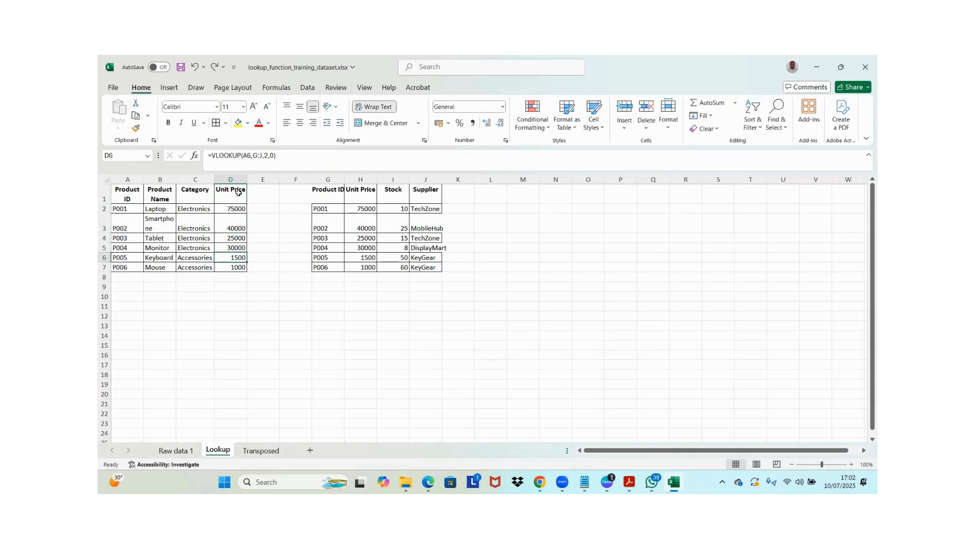
{"action": "key", "text": "Up"}
{"action": "key", "text": "Up"}
{"action": "key", "text": "Up"}
{"action": "key", "text": "Up"}
{"action": "key", "text": "Up"}
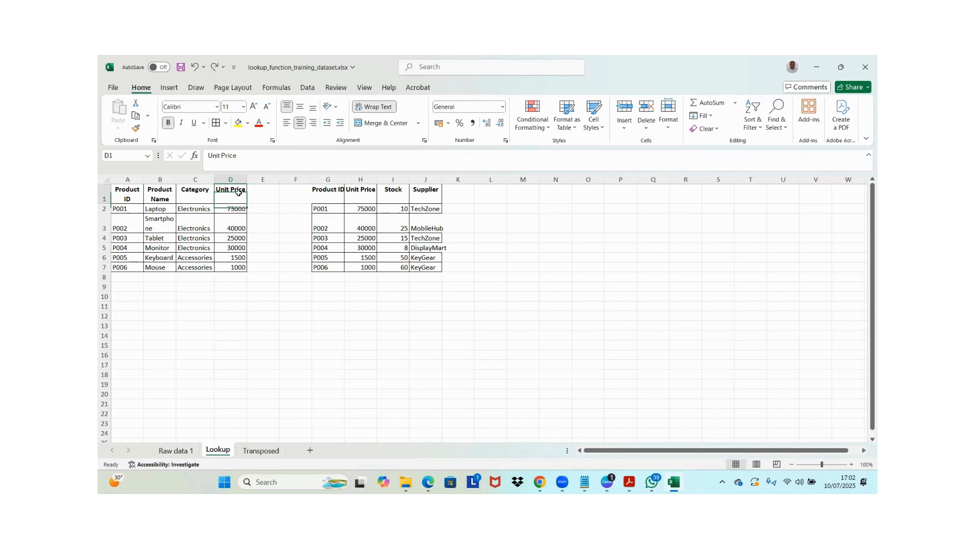
Replace the formulas in D1:D7 with static values by copying the range and pasting it over itself with Paste Special Values
{"action": "key", "text": "ctrl+shift+Down"}
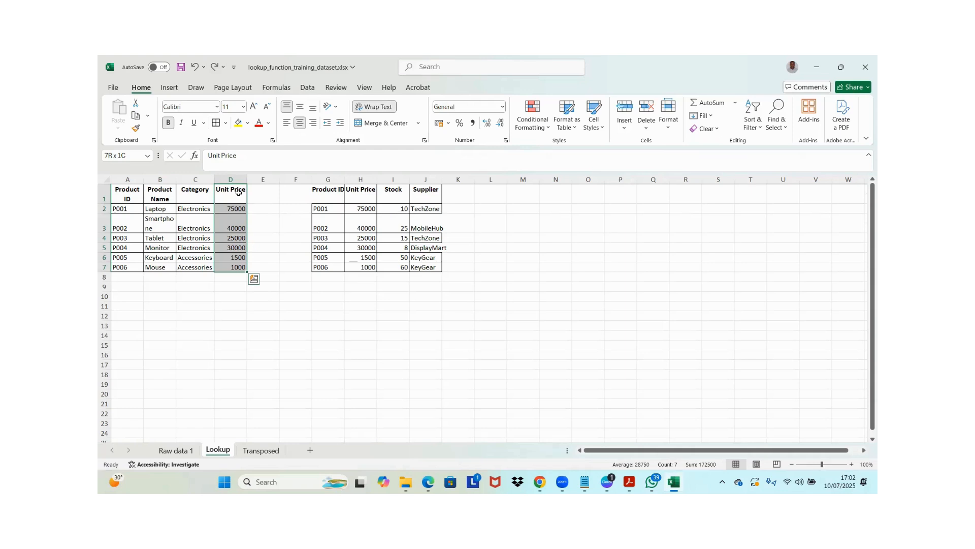
{"action": "key", "text": "ctrl+c"}
{"action": "key", "text": "ctrl+alt+v"}
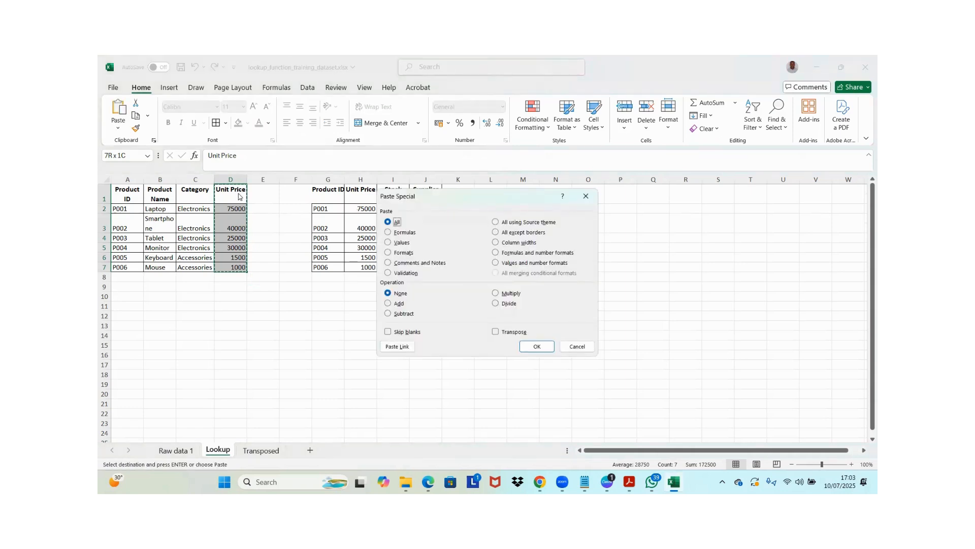
{"action": "left_click", "coordinate": [388, 242]}
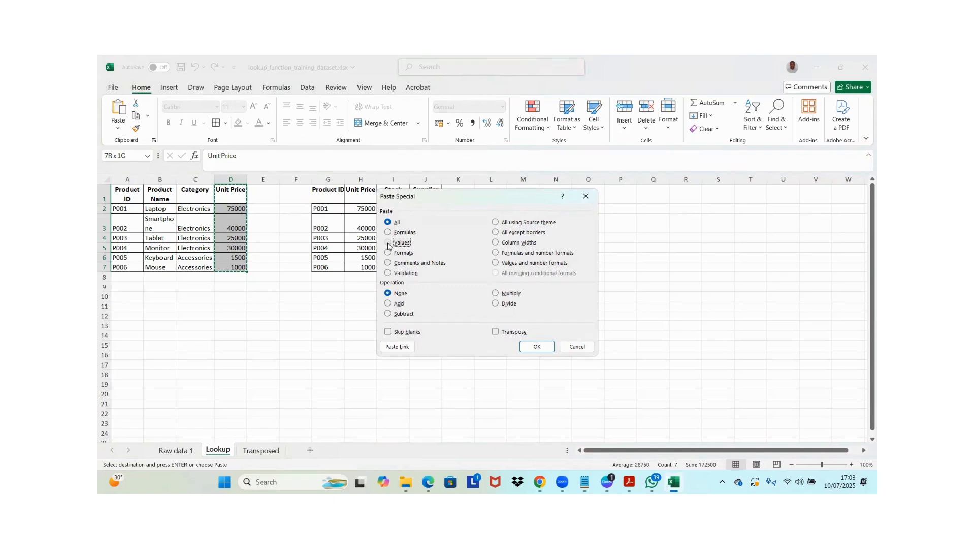
{"action": "left_click", "coordinate": [537, 346]}
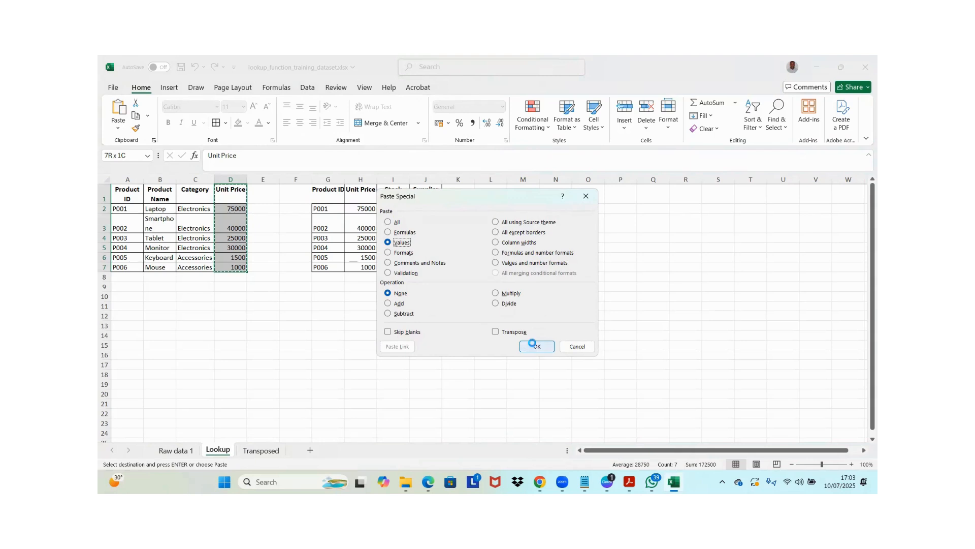
{"action": "left_click", "coordinate": [235, 209]}
{"action": "left_click", "coordinate": [235, 219]}
{"action": "left_click", "coordinate": [232, 236]}
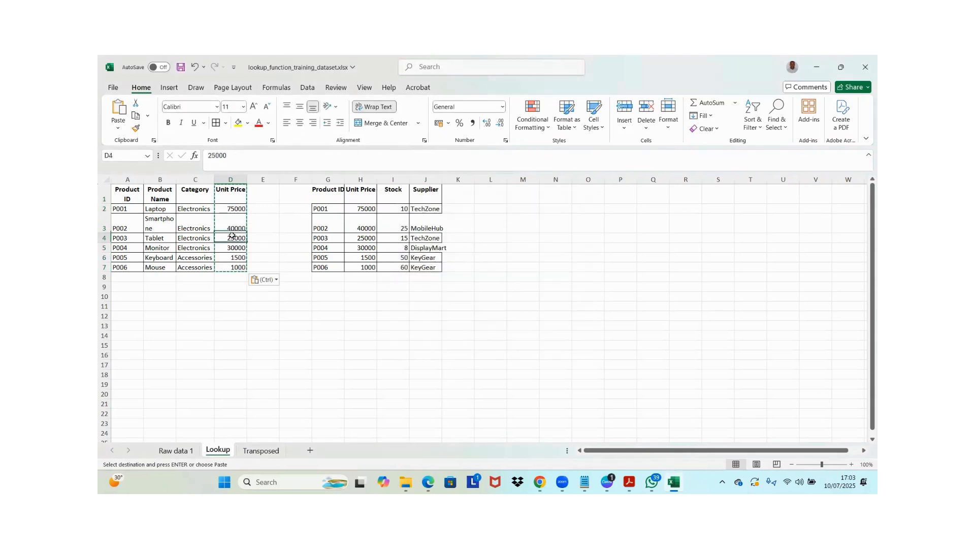
Clear the second table's data in G2:J8 to test that the Unit Price values are independent, and undo the deletion
{"action": "left_click_drag", "start_coordinate": [330, 209], "coordinate": [433, 277]}
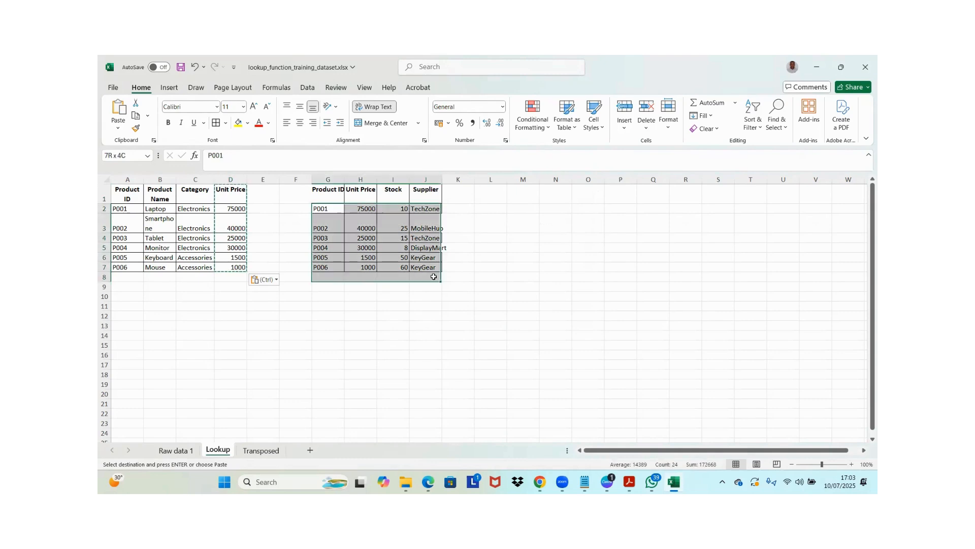
{"action": "key", "text": "Delete"}
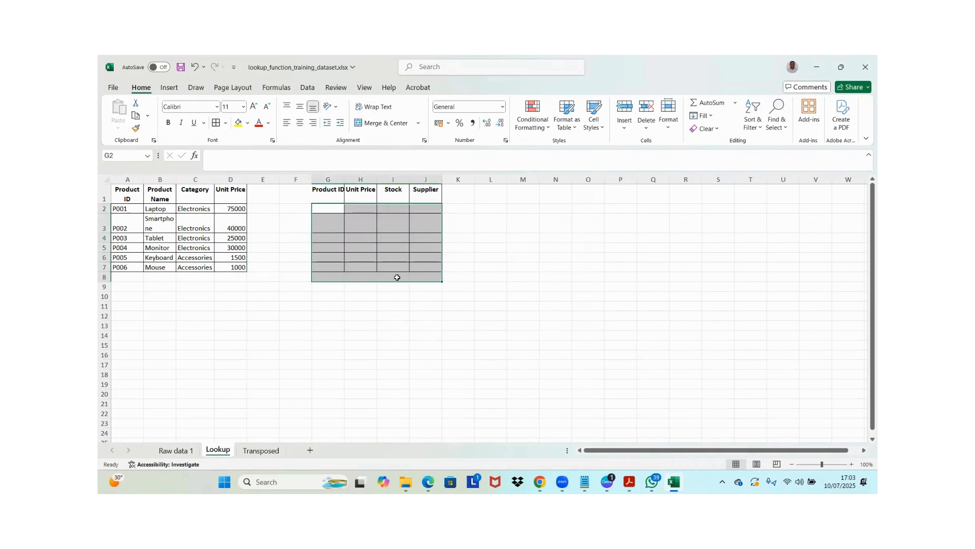
{"action": "left_click", "coordinate": [242, 236]}
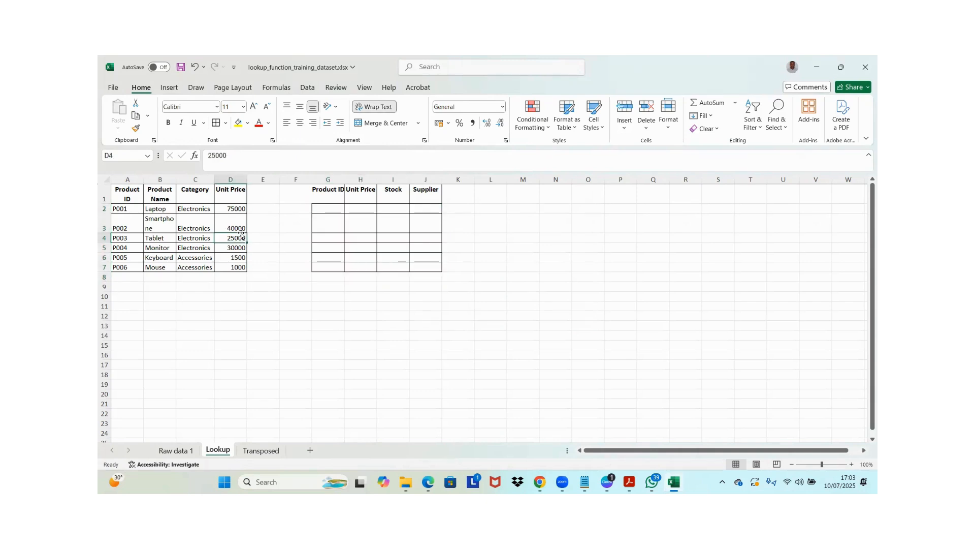
{"action": "key", "text": "ctrl+z"}
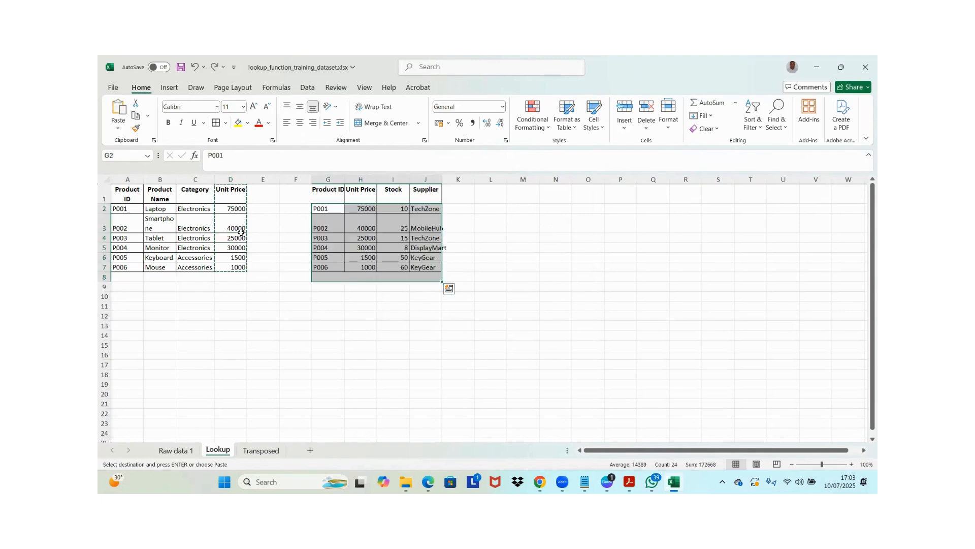
Copy the second product table G1:J7 and paste it at M1 as transposed values with Paste Special
{"action": "left_click", "coordinate": [334, 218]}
{"action": "left_click", "coordinate": [328, 190]}
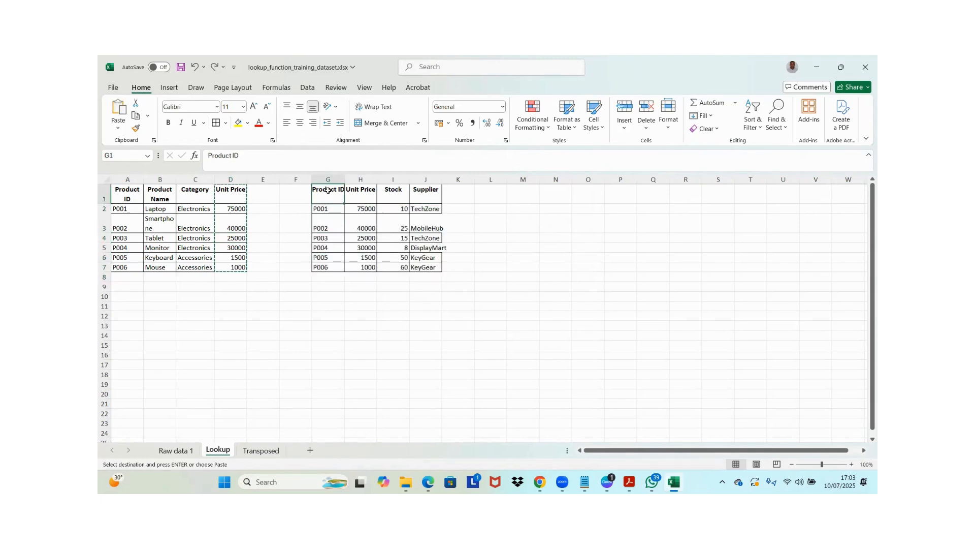
{"action": "key", "text": "ctrl+shift+Right"}
{"action": "key", "text": "ctrl+shift+Down"}
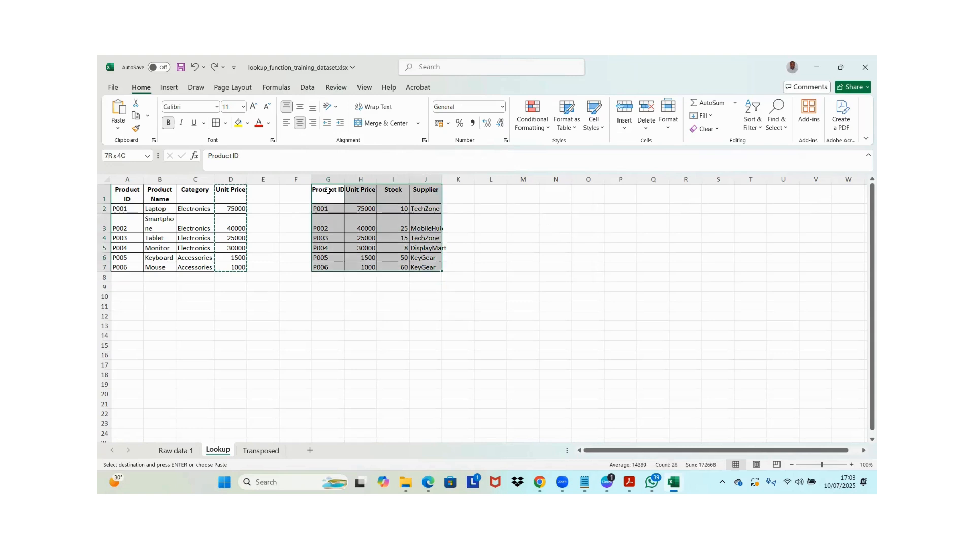
{"action": "key", "text": "ctrl+c"}
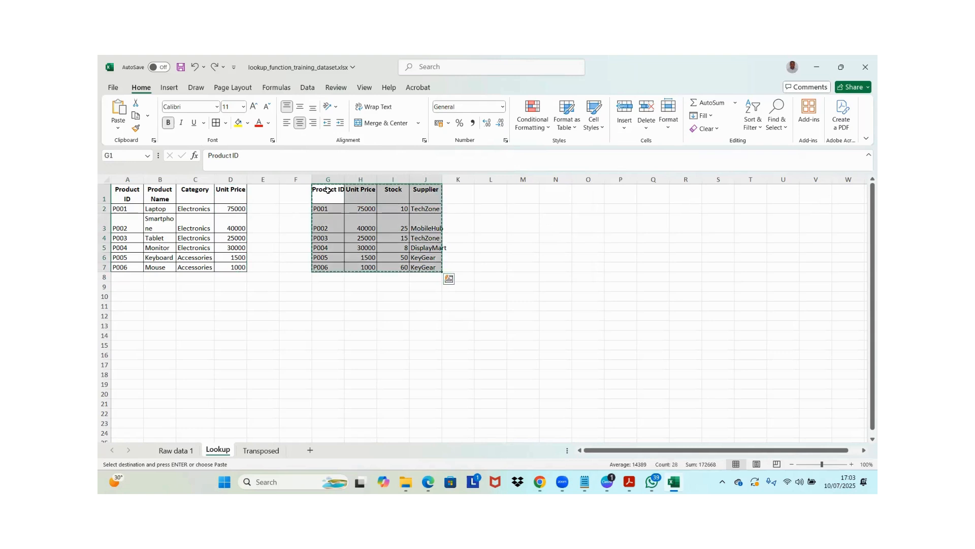
{"action": "left_click", "coordinate": [523, 193]}
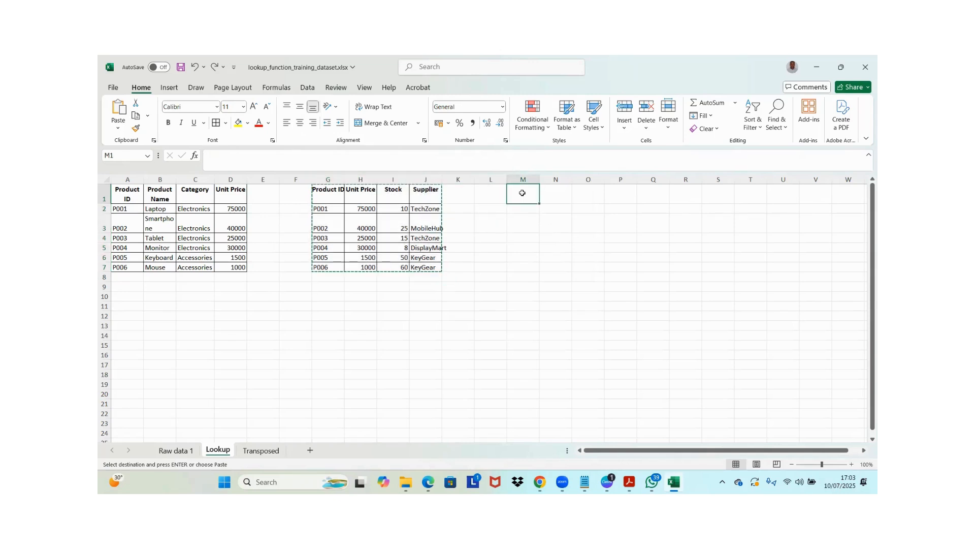
{"action": "key", "text": "ctrl+alt+v"}
{"action": "key", "text": "e"}
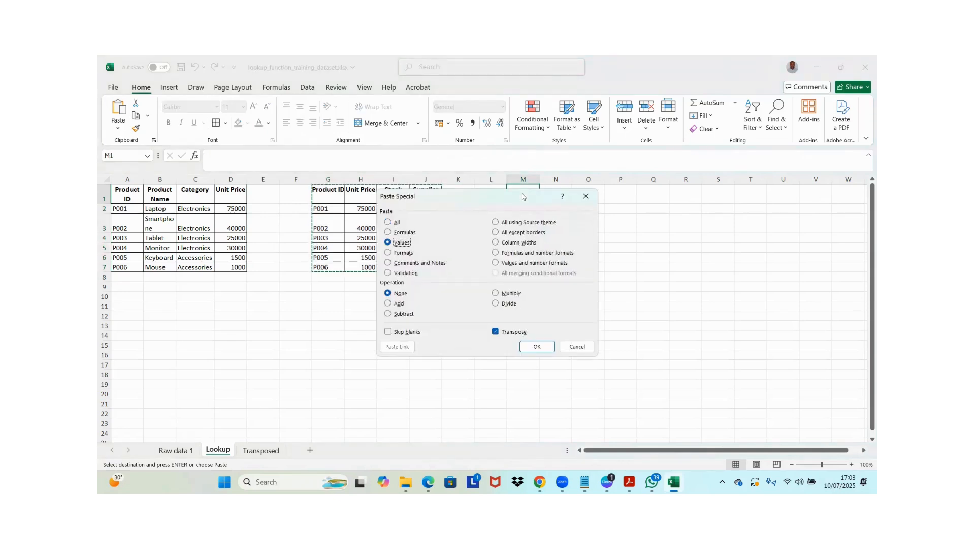
{"action": "key", "text": "Return"}
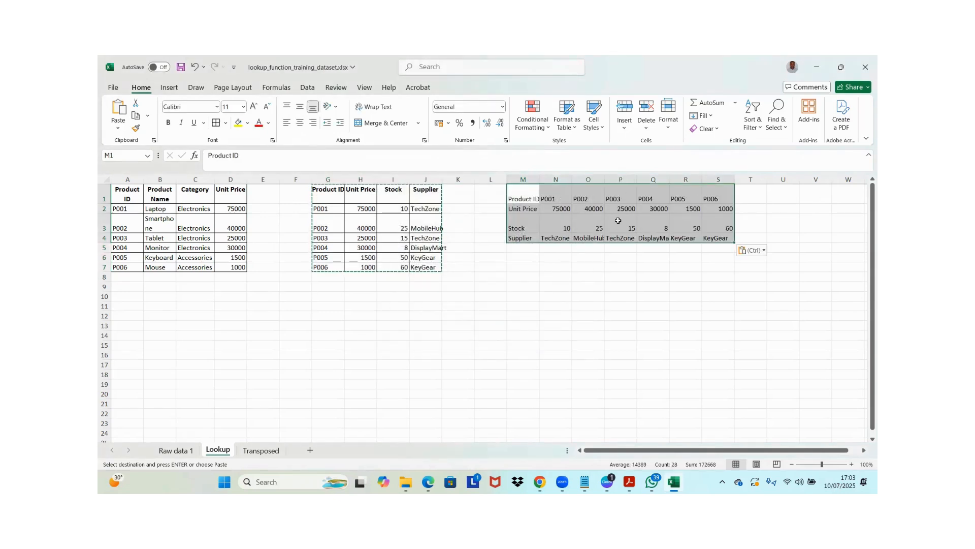
Copy the Unit Price header from D1 into E1
{"action": "left_click", "coordinate": [231, 197]}
{"action": "key", "text": "ctrl+c"}
{"action": "left_click", "coordinate": [262, 197]}
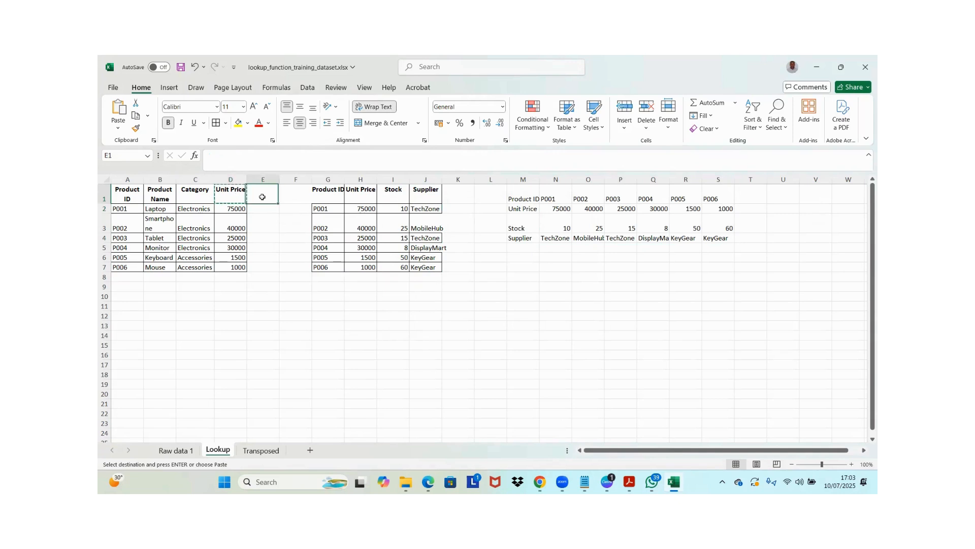
{"action": "key", "text": "ctrl+v"}
Enter =HLOOKUP(A2,M1:S4,2,0) in E2 to look up the unit price in the transposed table
{"action": "left_click", "coordinate": [265, 207]}
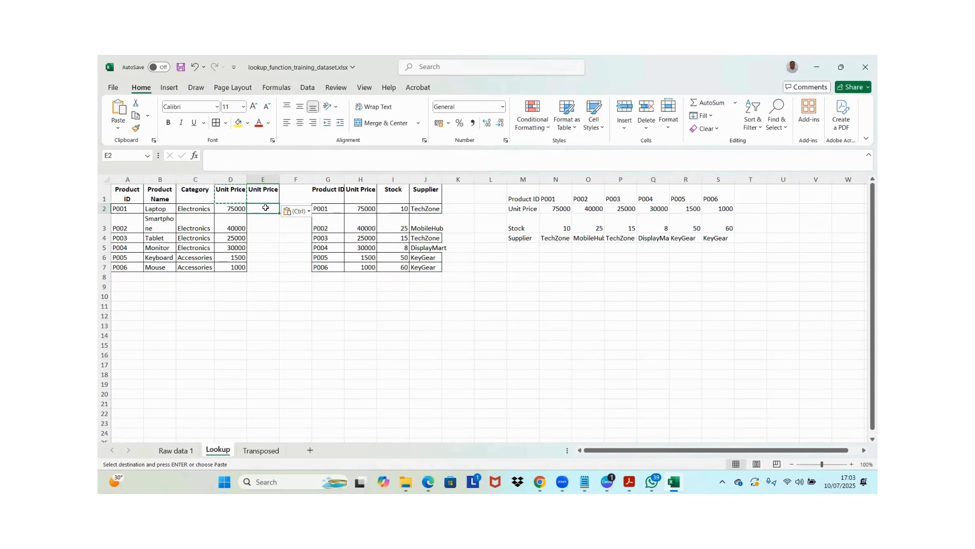
{"action": "type", "text": "="}
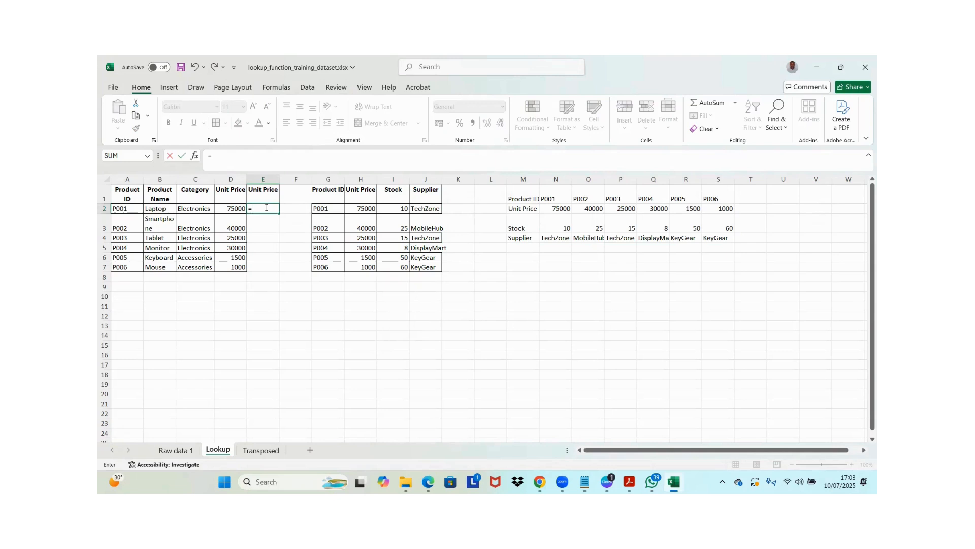
{"action": "type", "text": "H"}
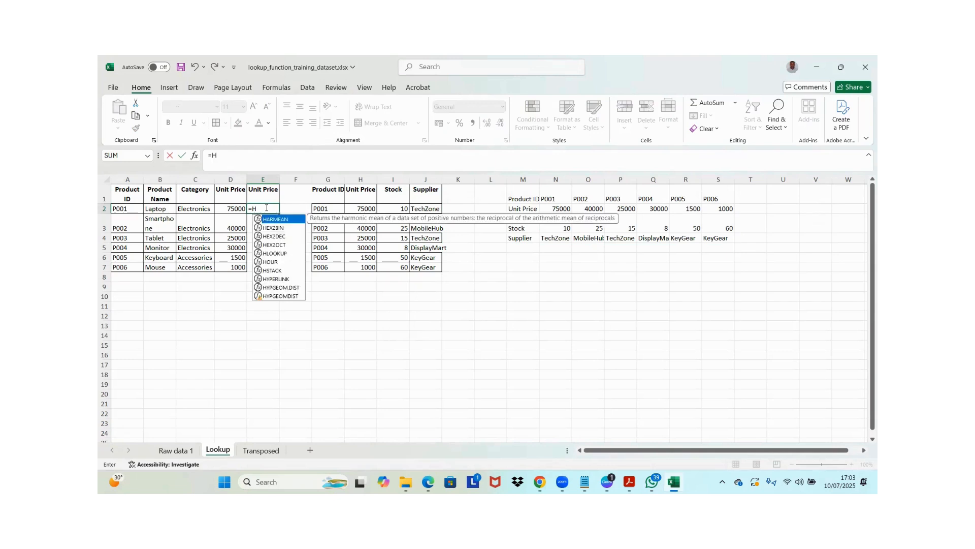
{"action": "type", "text": "L"}
{"action": "key", "text": "Tab"}
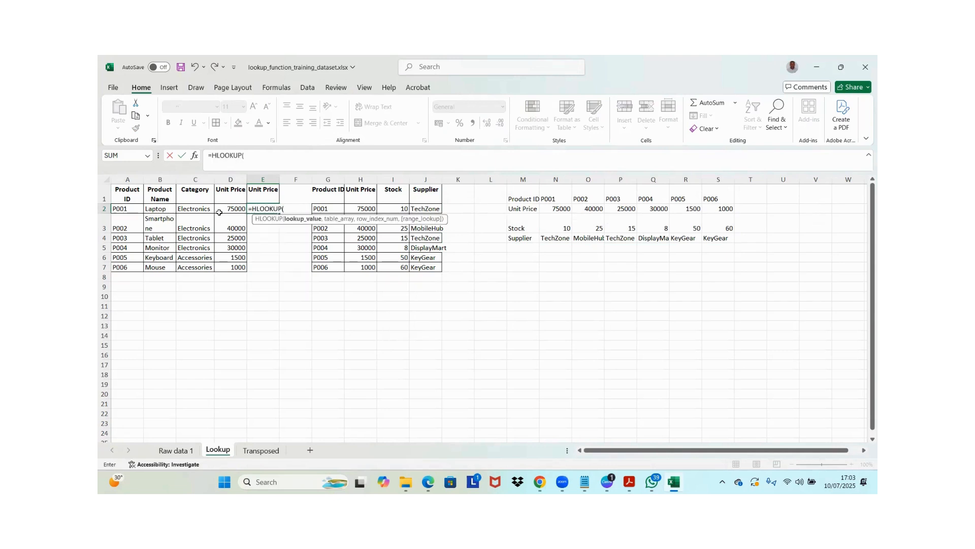
{"action": "left_click", "coordinate": [124, 207]}
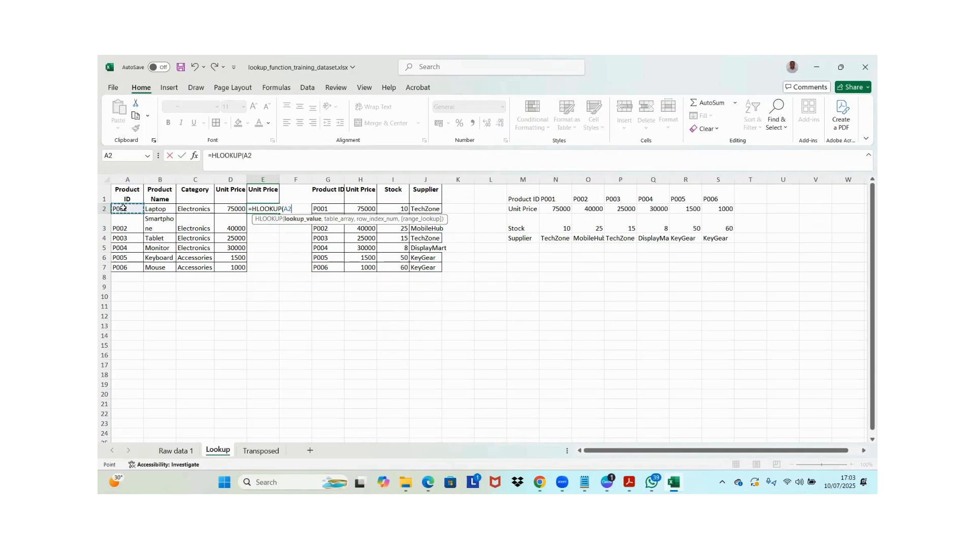
{"action": "type", "text": ","}
{"action": "left_click", "coordinate": [522, 195]}
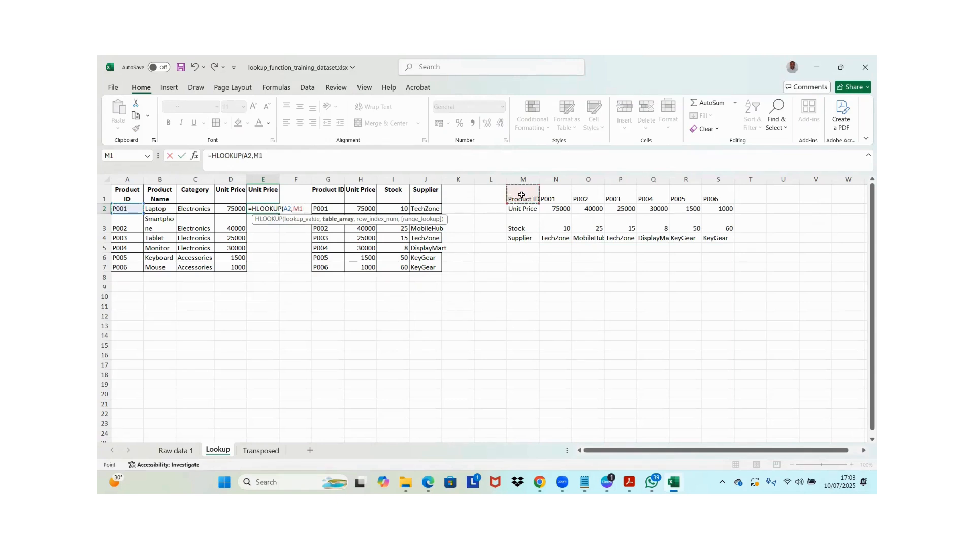
{"action": "key", "text": "ctrl+shift+Right"}
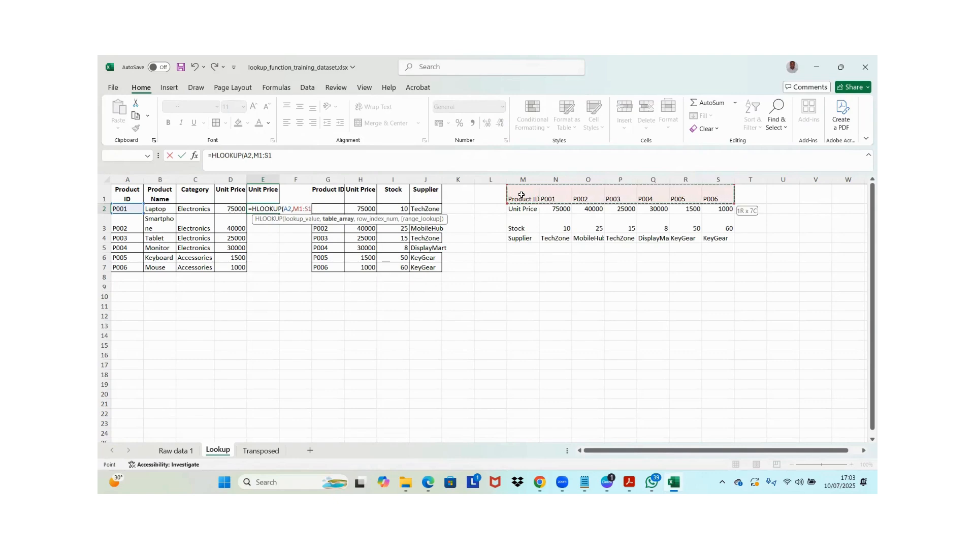
{"action": "key", "text": "ctrl+shift+Down"}
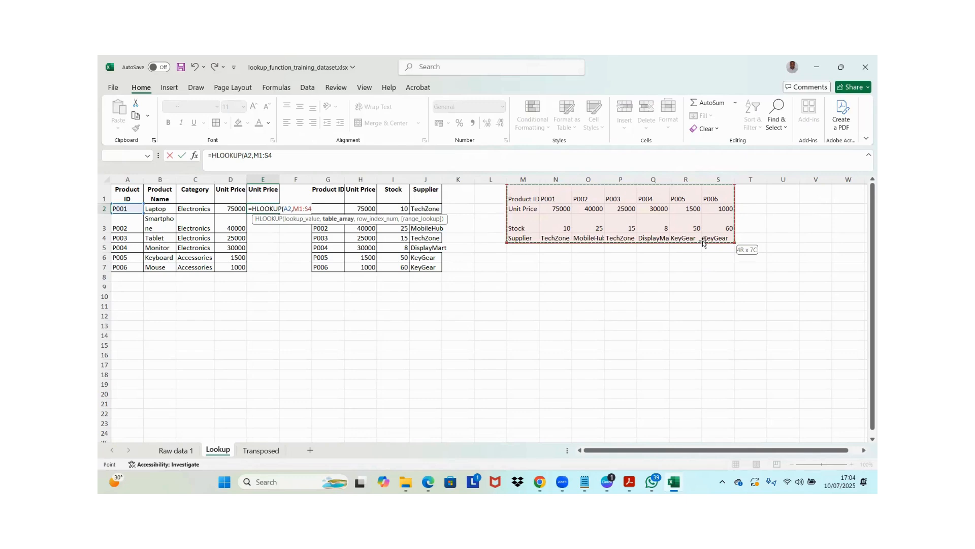
{"action": "type", "text": ","}
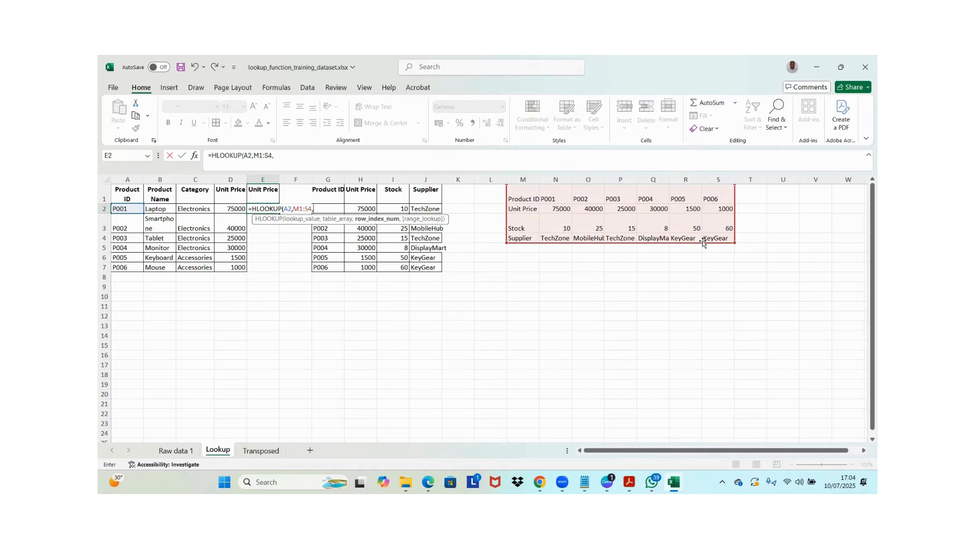
{"action": "type", "text": "2,"}
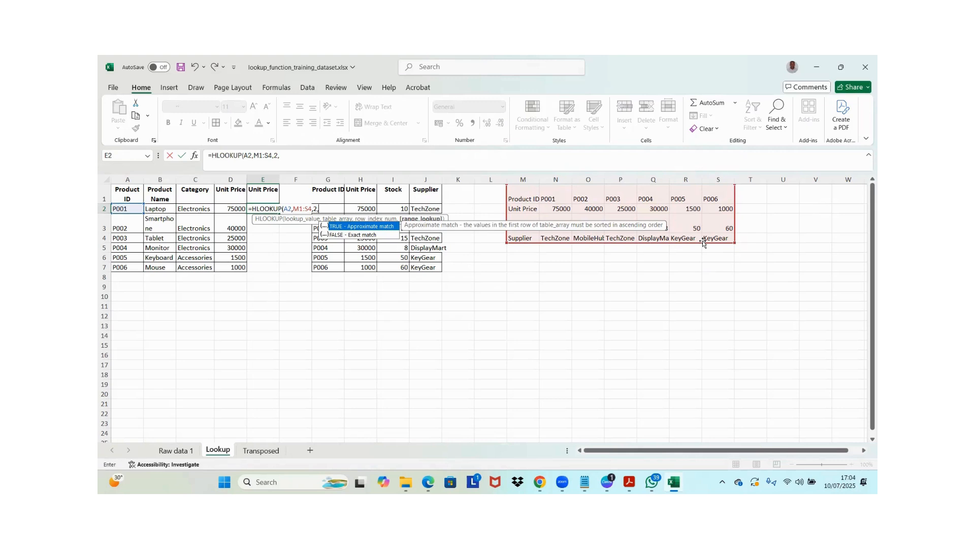
{"action": "type", "text": "0"}
{"action": "key", "text": "Return"}
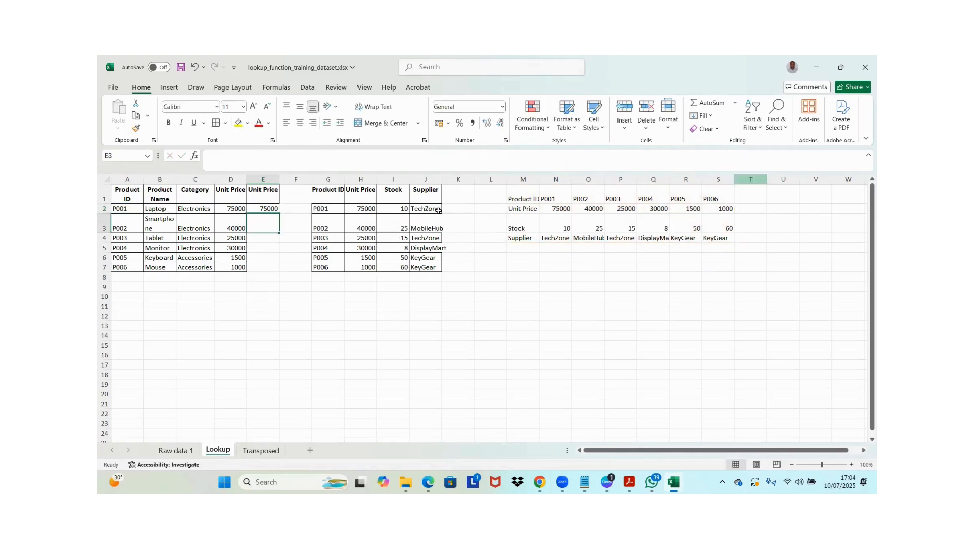
Fill the HLOOKUP formula from E2 down to E7 and inspect the table ranges referenced in E3 and E4
{"action": "left_click", "coordinate": [263, 209]}
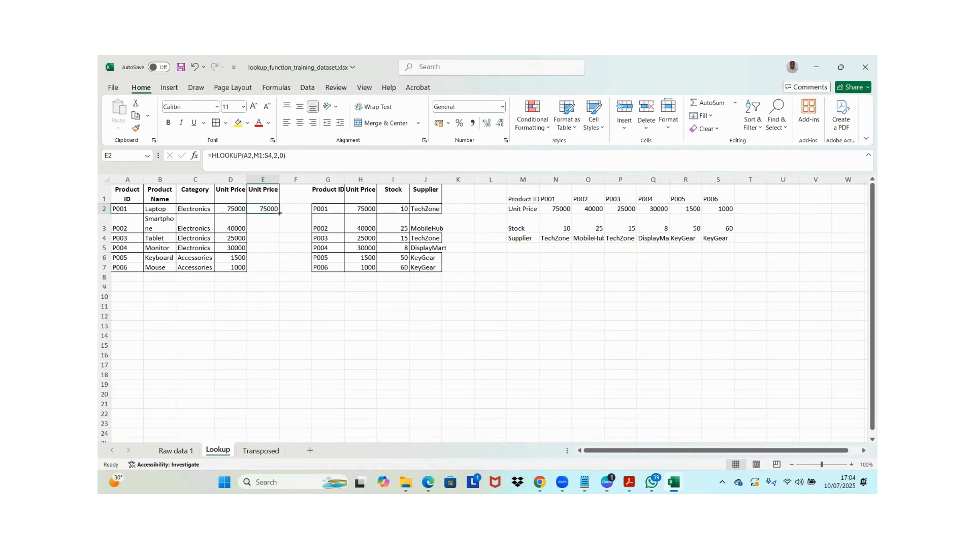
{"action": "double_click", "coordinate": [279, 212]}
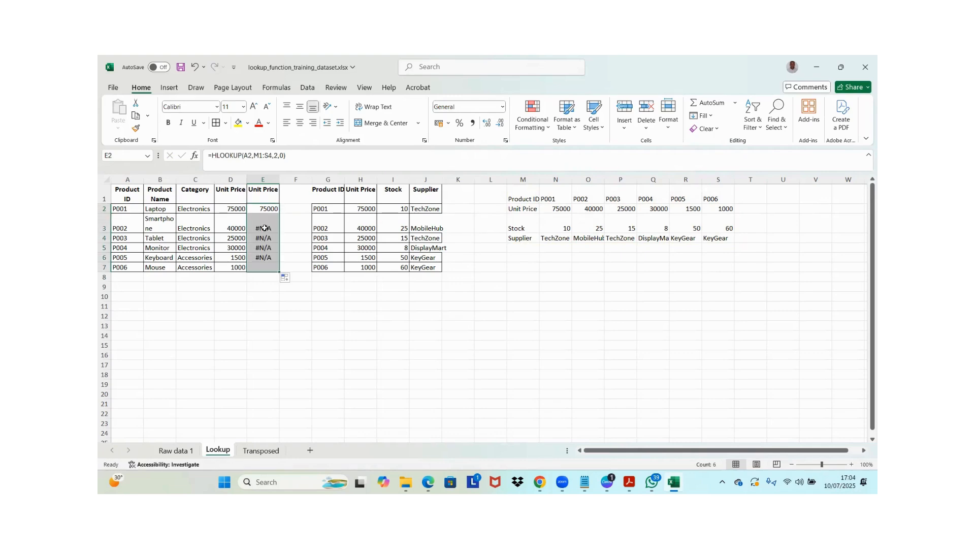
{"action": "left_click", "coordinate": [265, 228]}
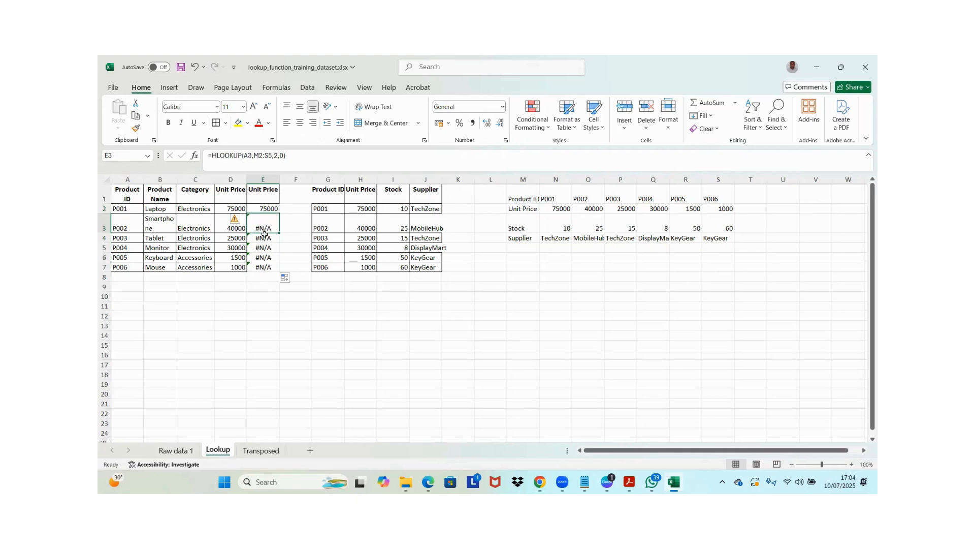
{"action": "key", "text": "Down"}
{"action": "key", "text": "Up"}
{"action": "double_click", "coordinate": [265, 225]}
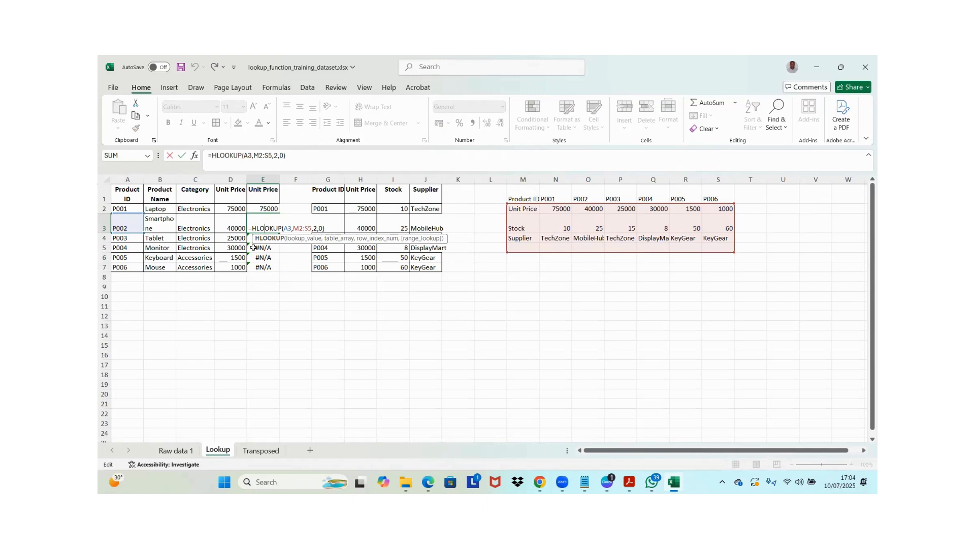
{"action": "key", "text": "Escape"}
{"action": "left_click", "coordinate": [260, 239]}
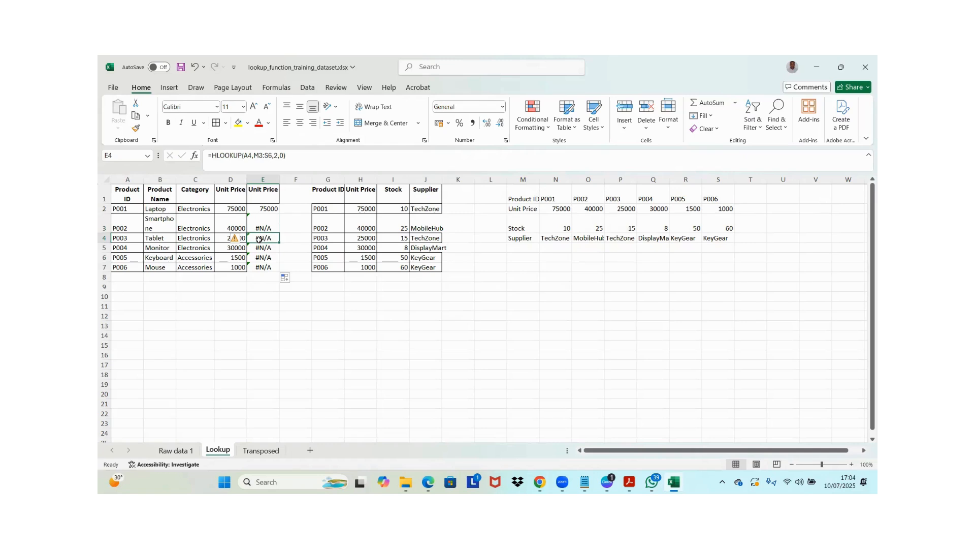
{"action": "double_click", "coordinate": [259, 239]}
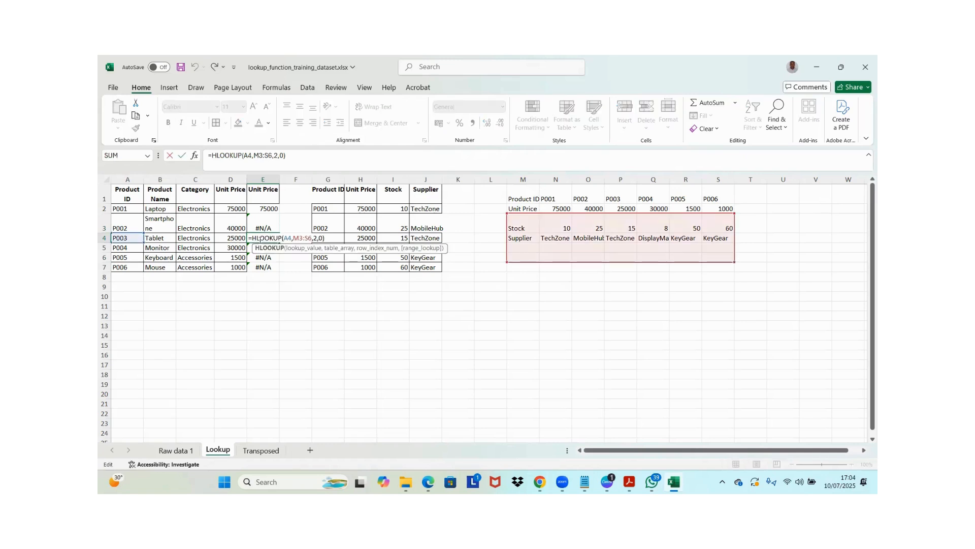
{"action": "key", "text": "Escape"}
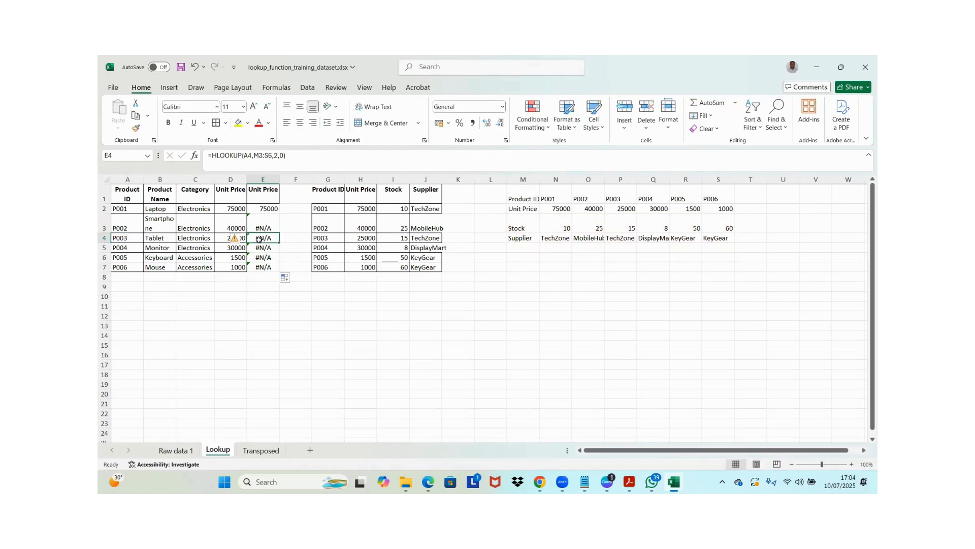
Lock the table rows in E2's formula so it reads =HLOOKUP(A2,M$1:S$4,2,0)
{"action": "left_click", "coordinate": [269, 205]}
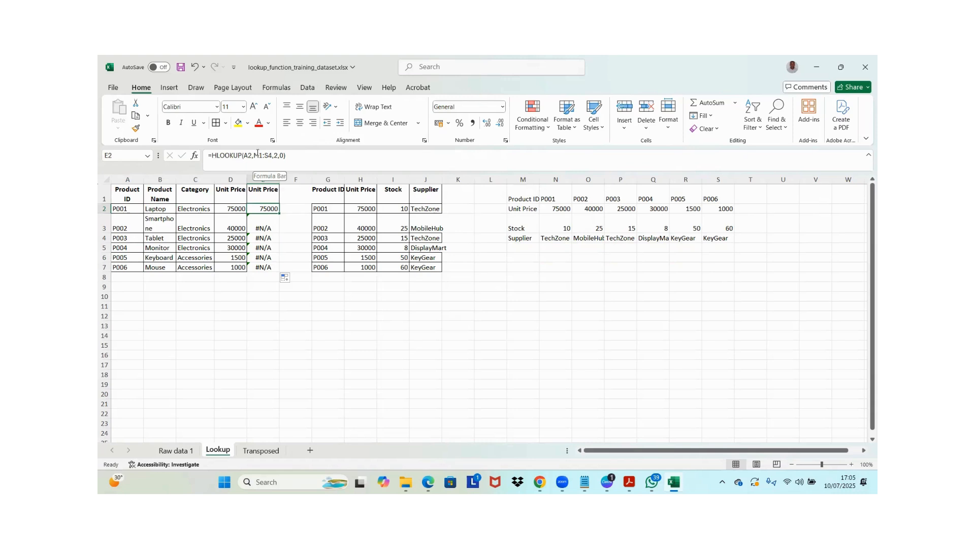
{"action": "left_click", "coordinate": [260, 156]}
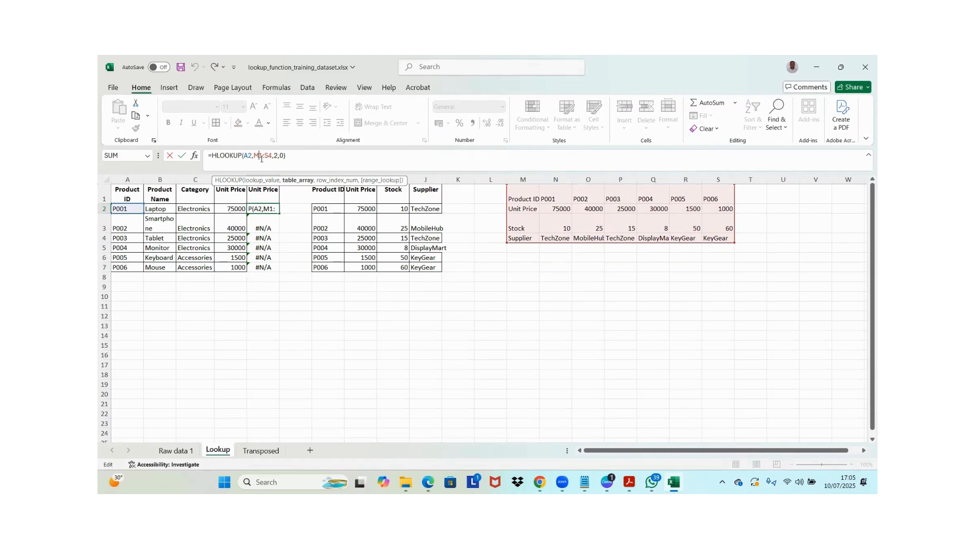
{"action": "type", "text": "$"}
{"action": "left_click", "coordinate": [271, 155]}
{"action": "type", "text": "$"}
{"action": "key", "text": "Return"}
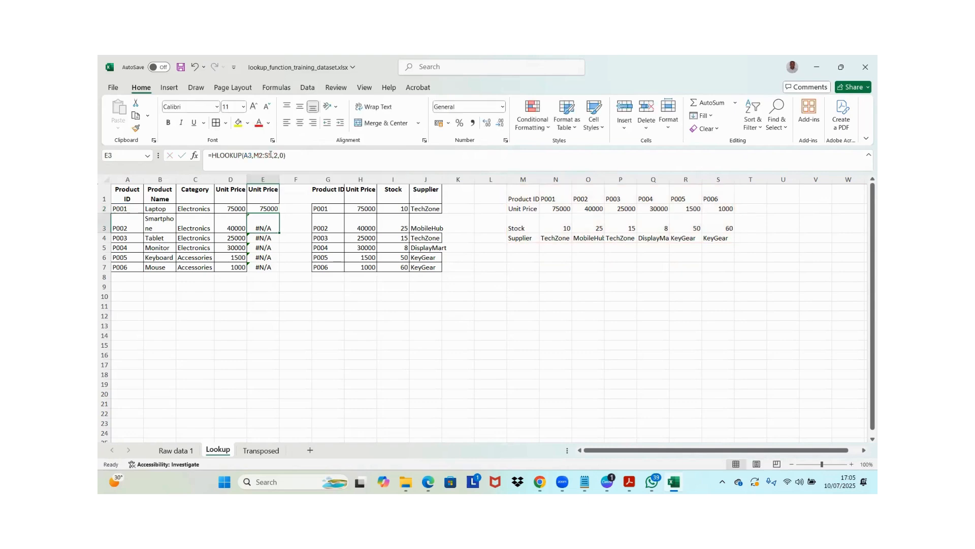
Clear the old formulas in E3:E7 and fill the corrected HLOOKUP formula from E2 down to E7
{"action": "left_click", "coordinate": [272, 207]}
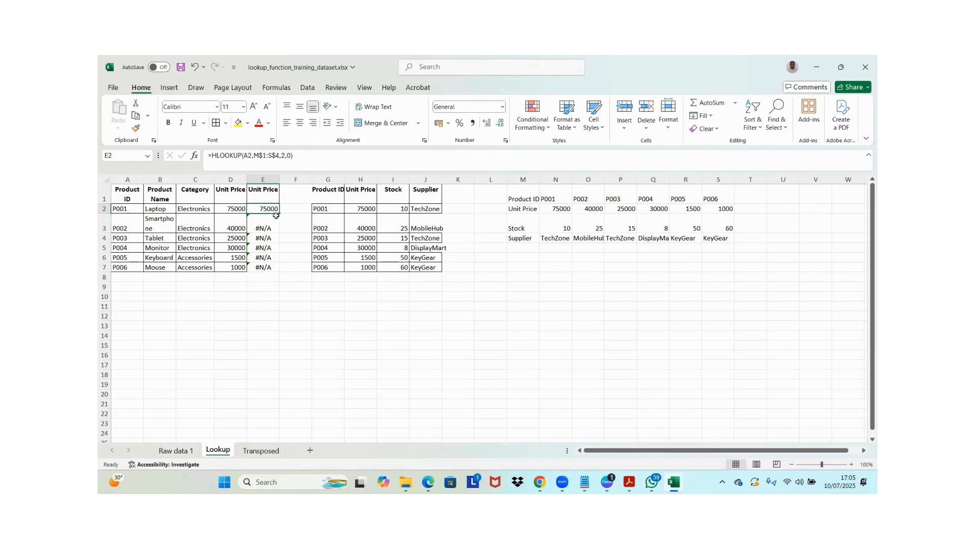
{"action": "left_click_drag", "start_coordinate": [266, 226], "coordinate": [265, 265]}
{"action": "key", "text": "Delete"}
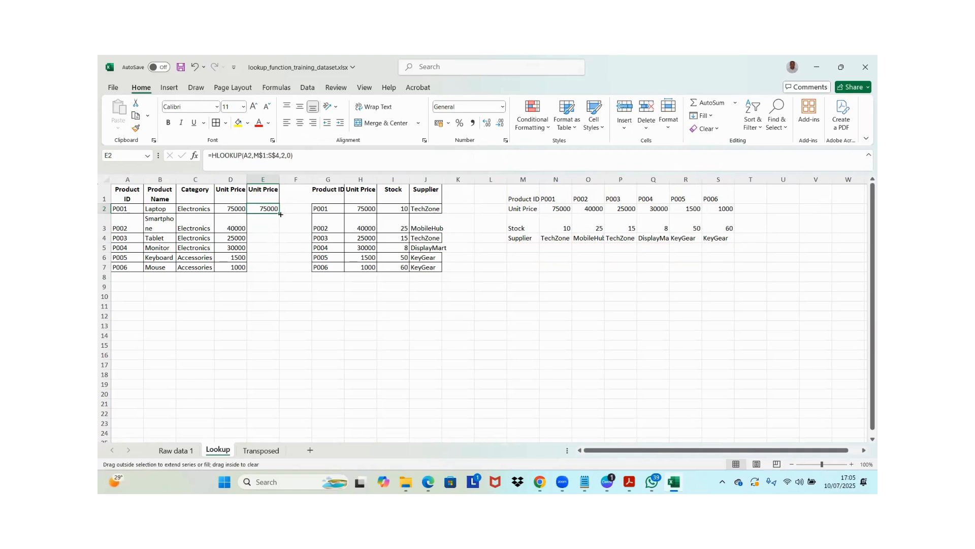
{"action": "double_click", "coordinate": [280, 215]}
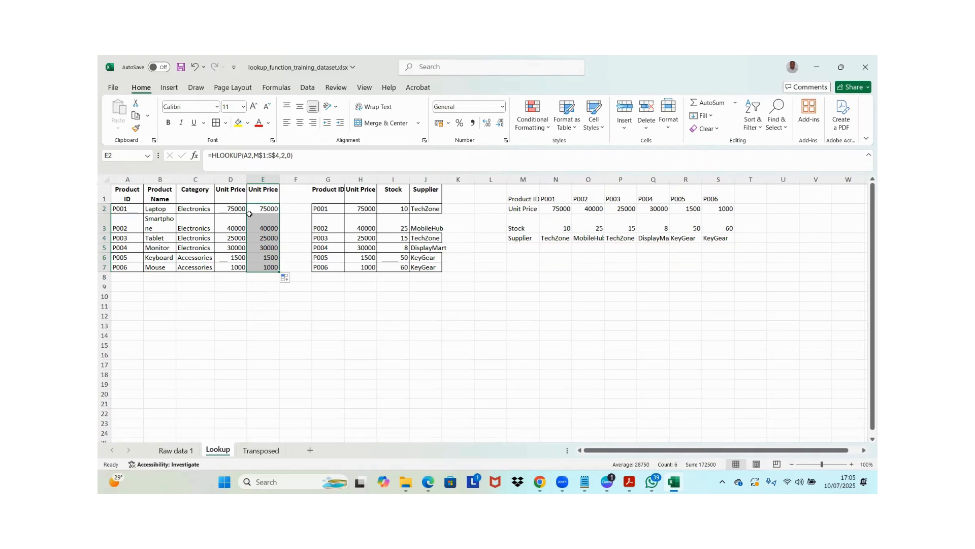
Copy column D's formatting onto column E with Format Painter
{"action": "left_click", "coordinate": [229, 179]}
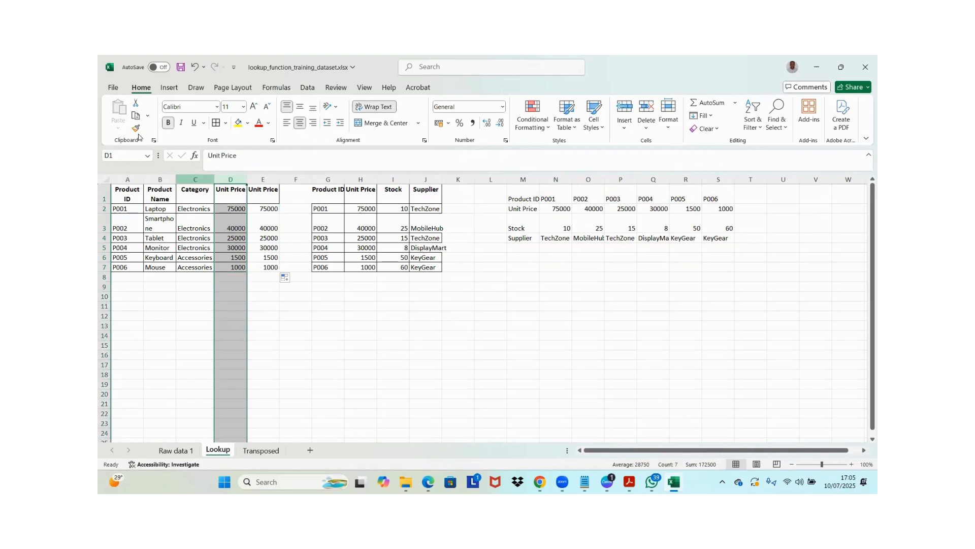
{"action": "left_click", "coordinate": [136, 128]}
{"action": "left_click", "coordinate": [269, 179]}
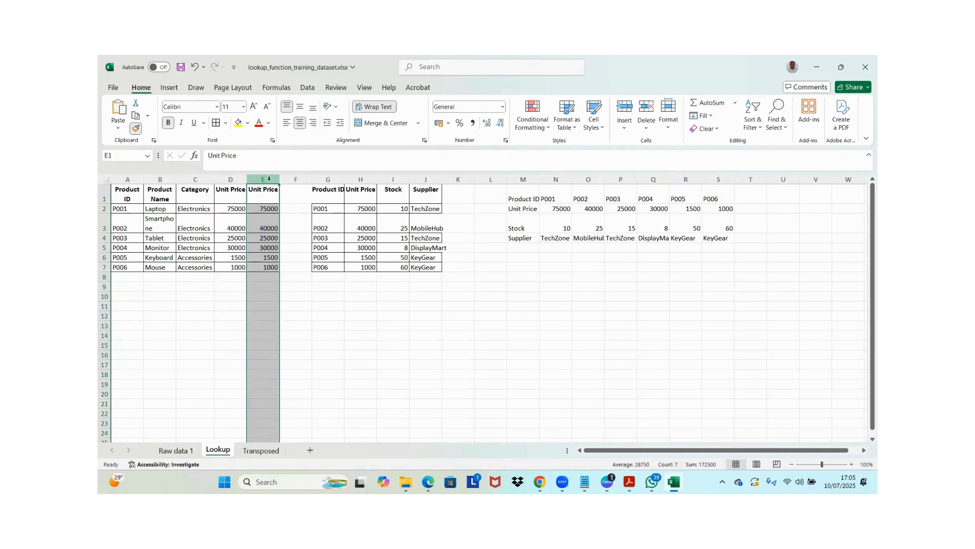
{"action": "left_click", "coordinate": [265, 255]}
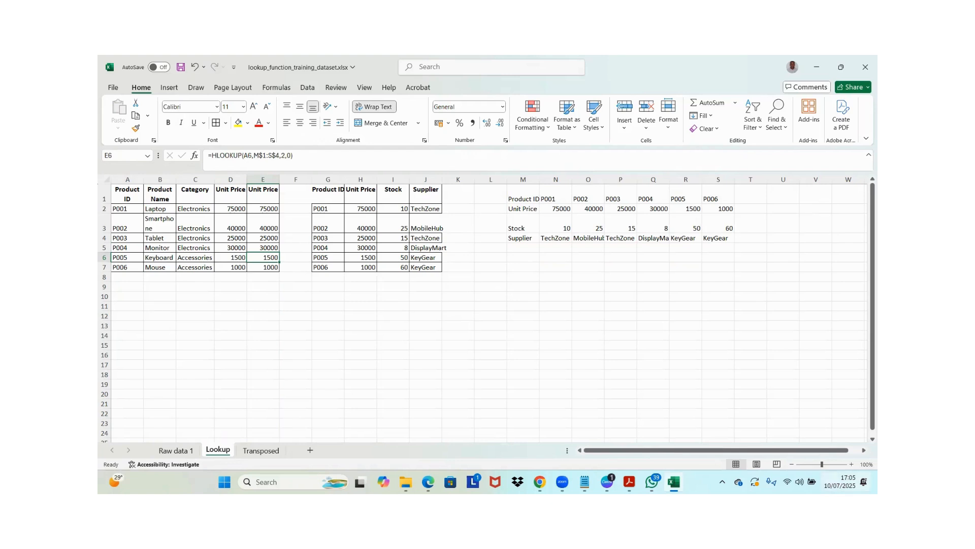
{"action": "left_click", "coordinate": [840, 482]}
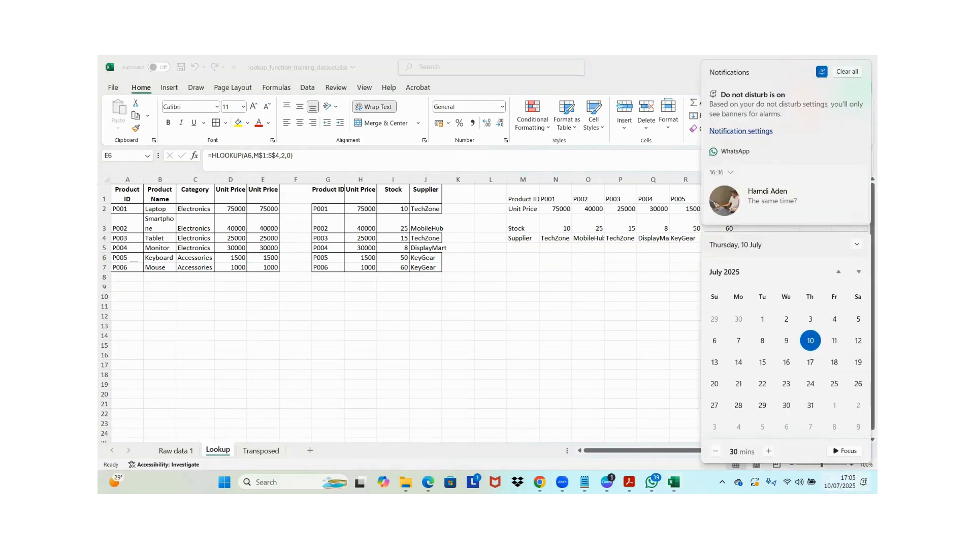
Dismiss the notification pane and total the first table's Unit Price column in D8 with =SUM(D2:D7)
{"action": "left_click", "coordinate": [843, 482]}
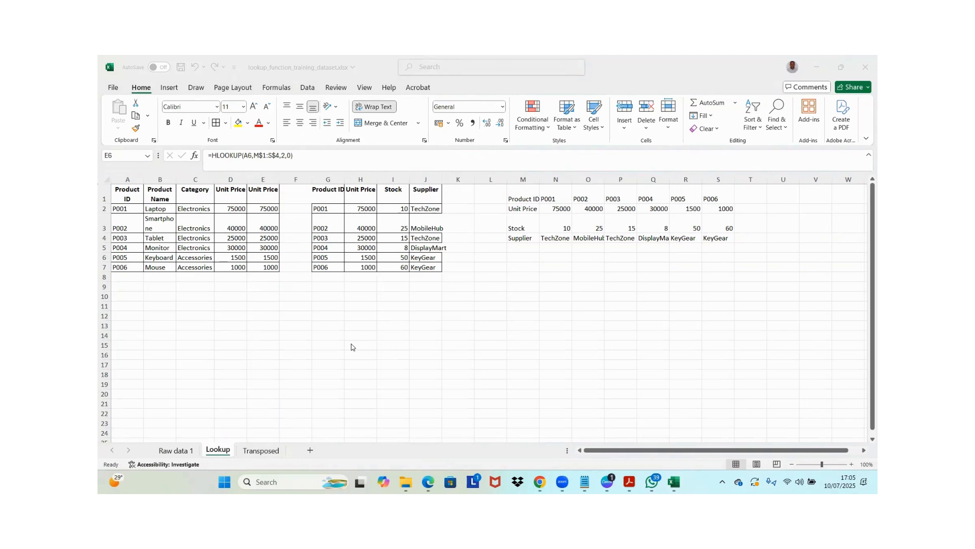
{"action": "left_click", "coordinate": [159, 275]}
{"action": "left_click", "coordinate": [239, 278]}
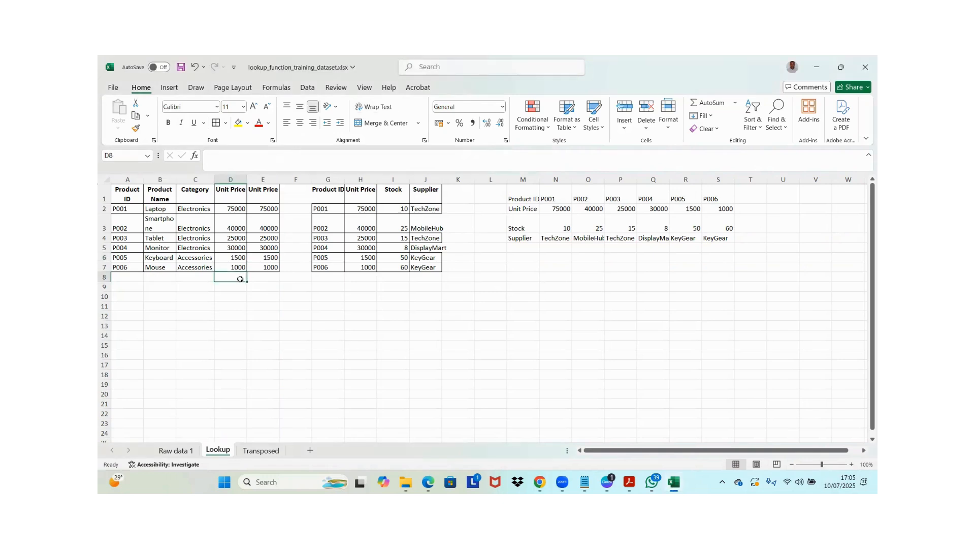
{"action": "type", "text": "="}
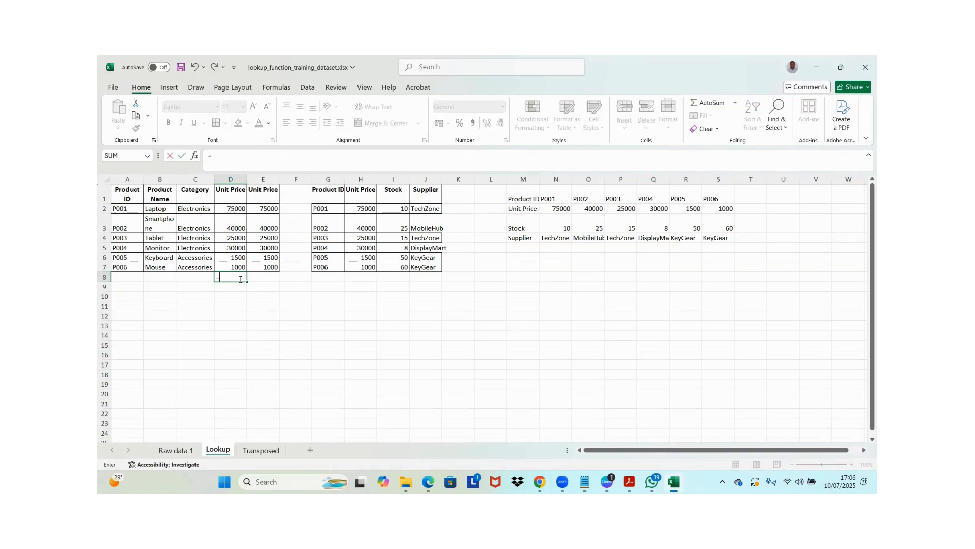
{"action": "type", "text": "SUM("}
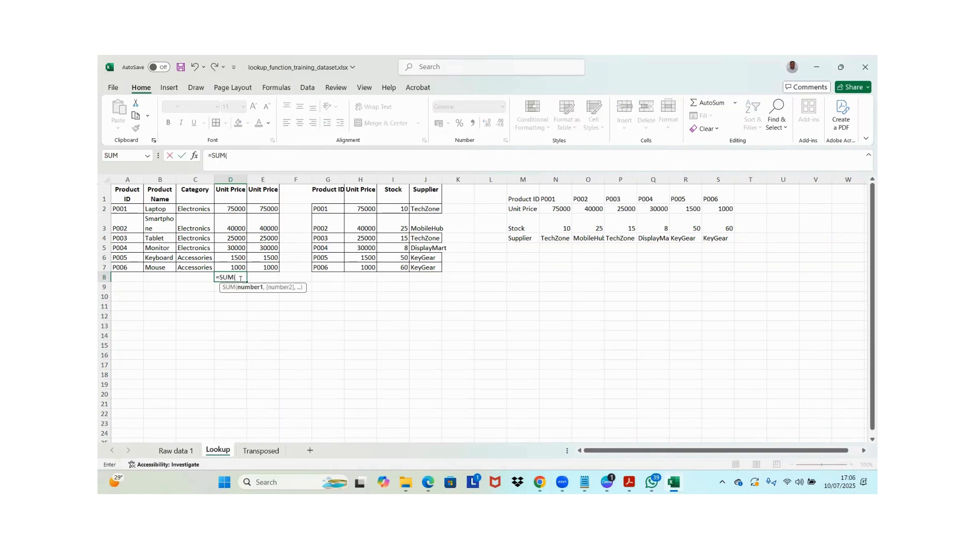
{"action": "key", "text": "Up"}
{"action": "key", "text": "shift+Up"}
{"action": "key", "text": "shift+Up"}
{"action": "key", "text": "shift+Up"}
{"action": "key", "text": "shift+Up"}
{"action": "key", "text": "shift+Up"}
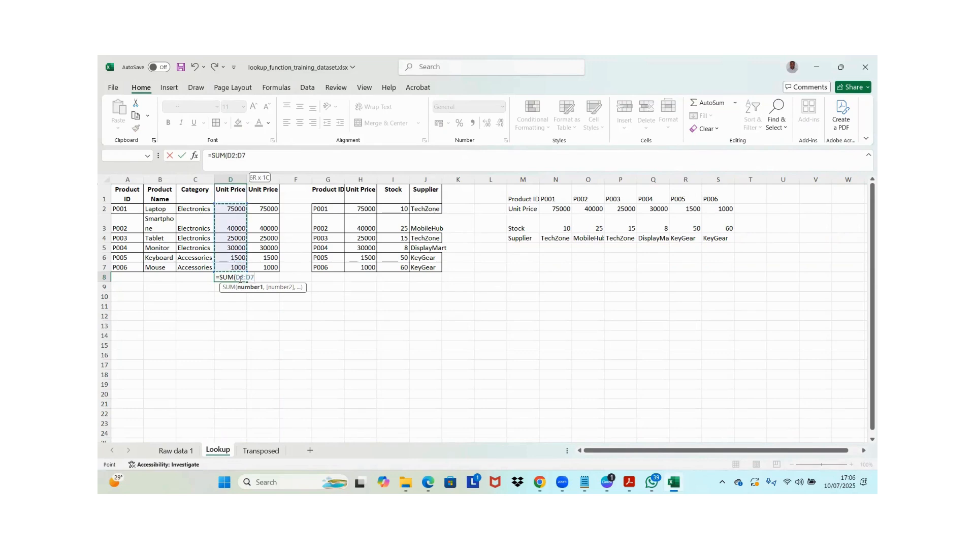
{"action": "key", "text": "Return"}
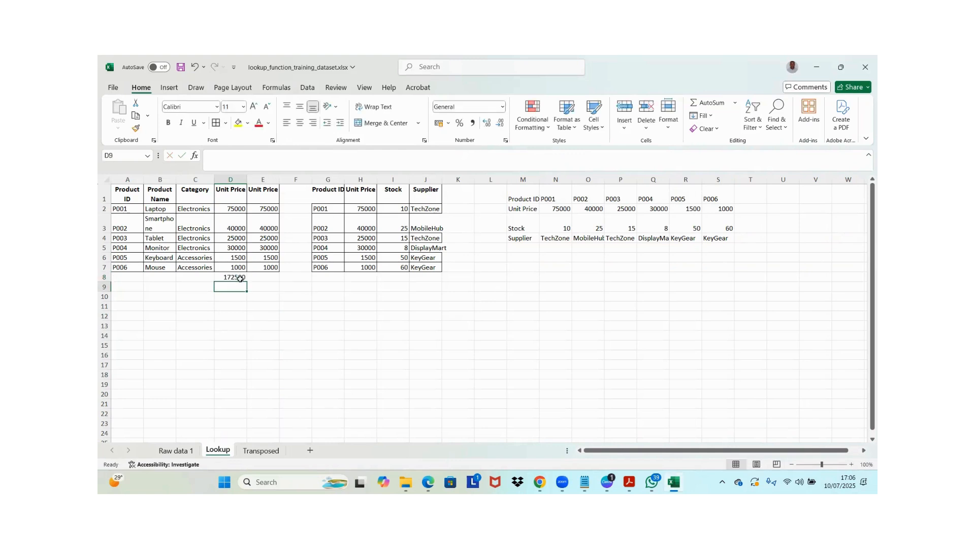
Enter =MAX(D2:D7) in D9 to find the highest unit price, and check it against the source price in D2
{"action": "type", "text": "="}
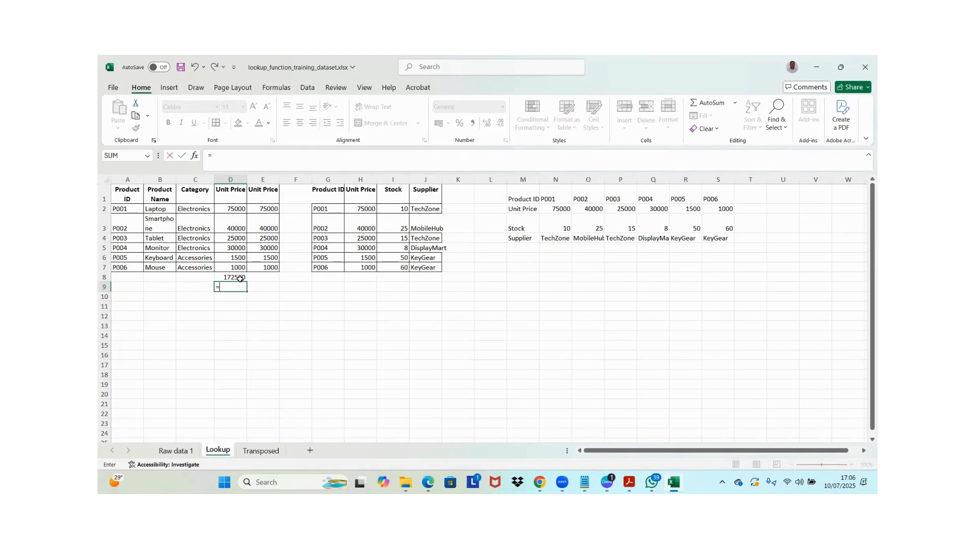
{"action": "type", "text": "m"}
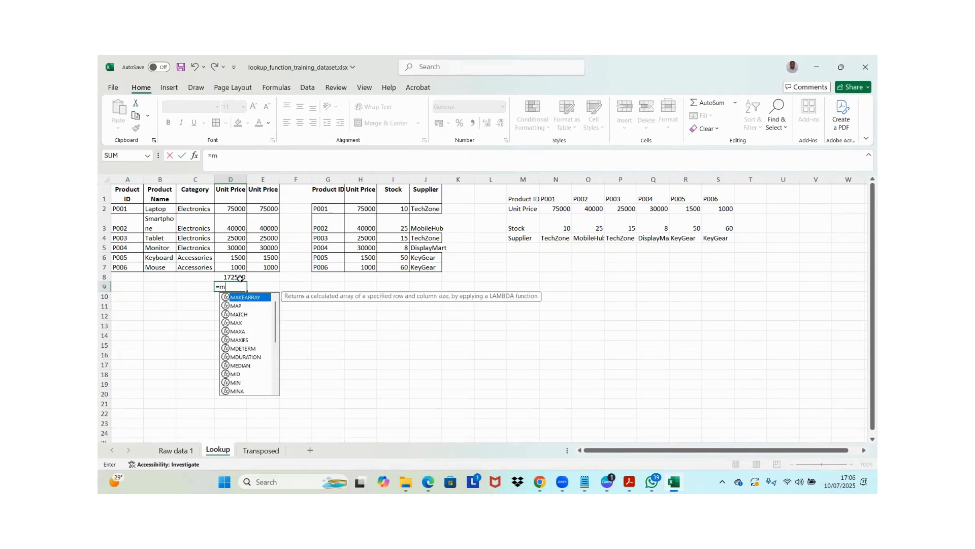
{"action": "type", "text": "ax"}
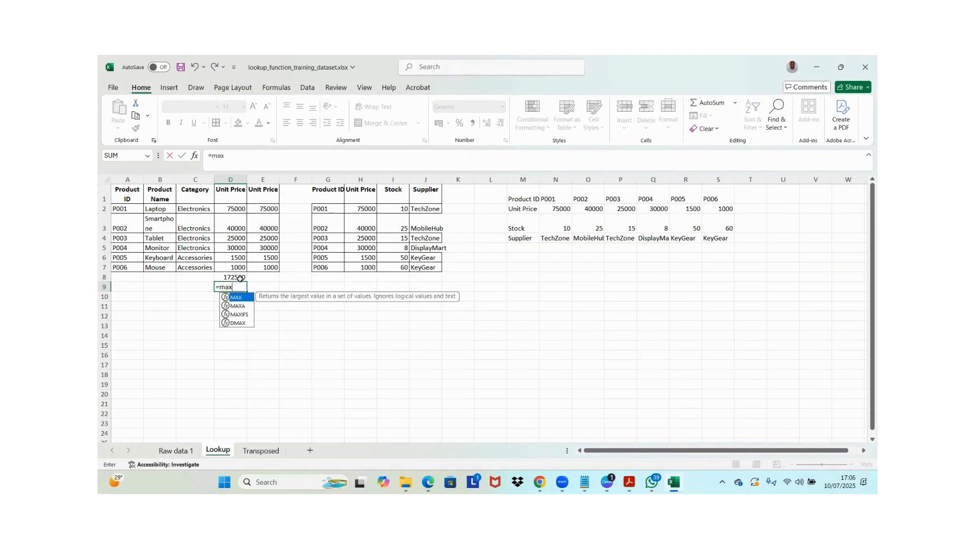
{"action": "key", "text": "Tab"}
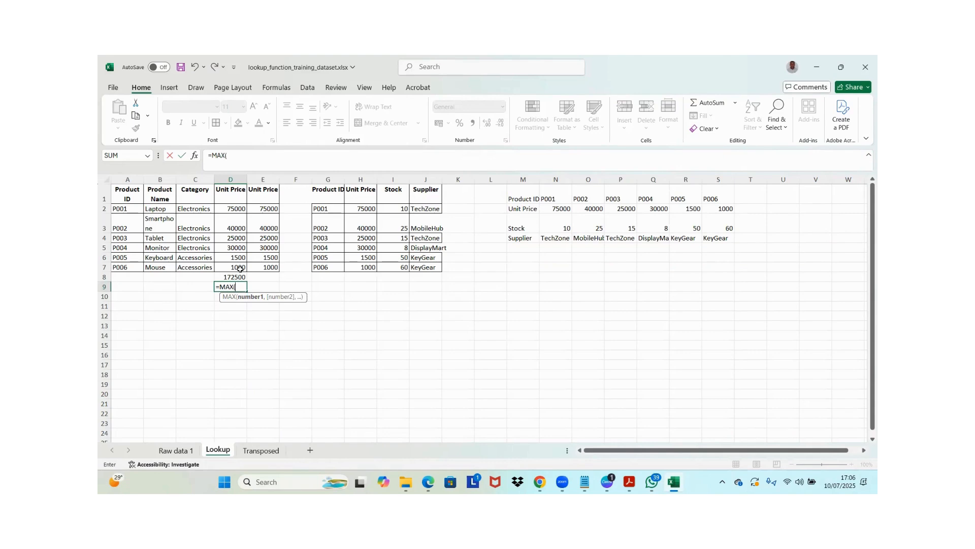
{"action": "left_click", "coordinate": [240, 268]}
{"action": "key", "text": "shift+Up"}
{"action": "key", "text": "shift+Up"}
{"action": "key", "text": "shift+Up"}
{"action": "key", "text": "shift+Up"}
{"action": "key", "text": "shift+Up"}
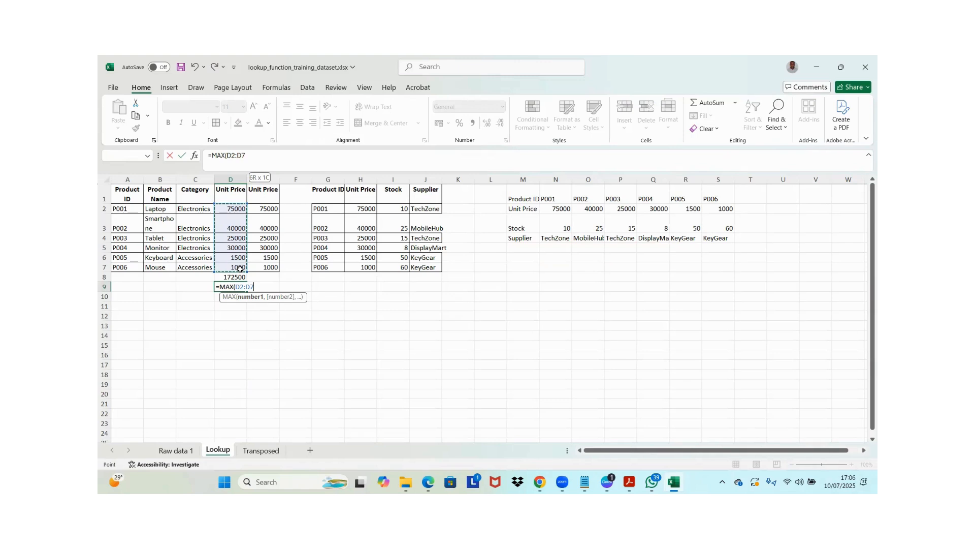
{"action": "key", "text": "Return"}
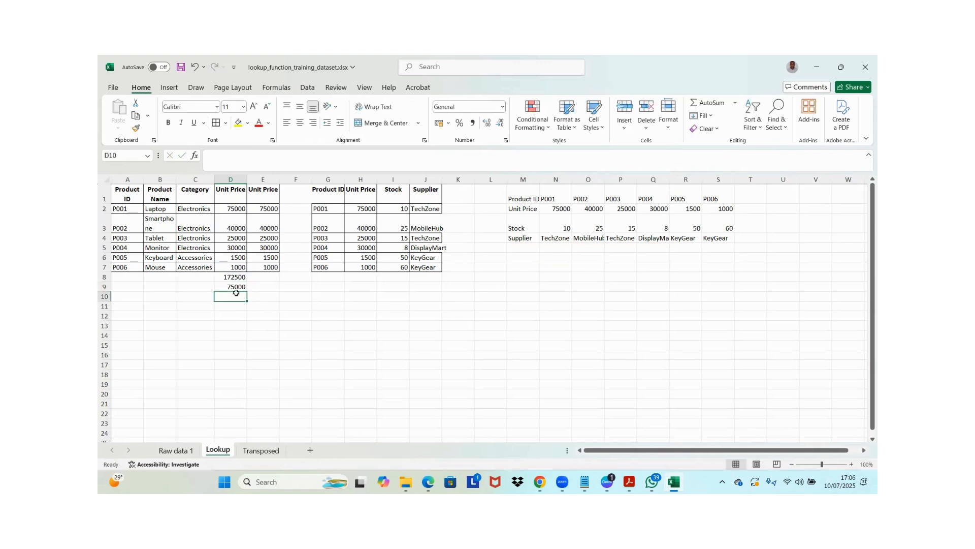
{"action": "key", "text": "Up"}
{"action": "key", "text": "Up"}
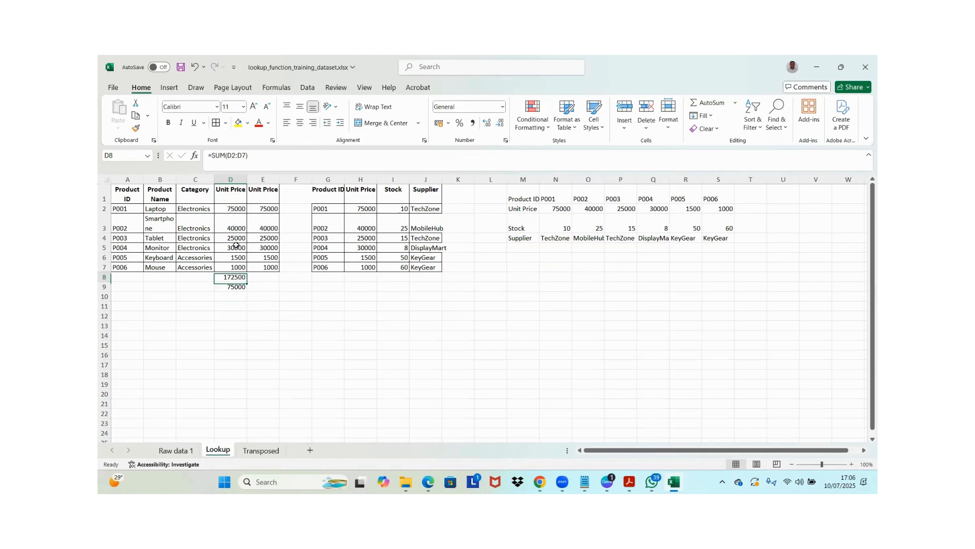
{"action": "left_click", "coordinate": [234, 212]}
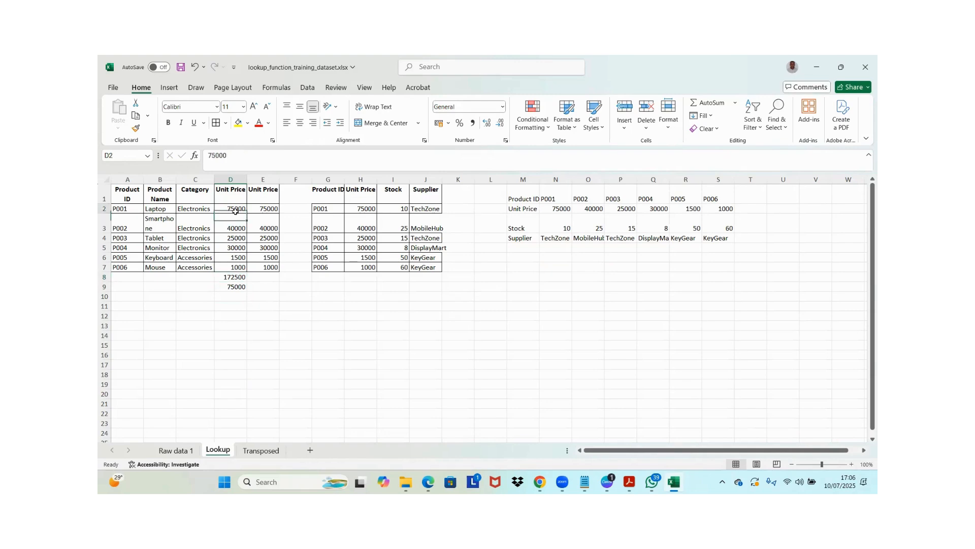
Enter =MIN(D2:D7) in D10 to find the lowest unit price, and check it against the source price in D7
{"action": "left_click", "coordinate": [233, 296]}
{"action": "type", "text": "="}
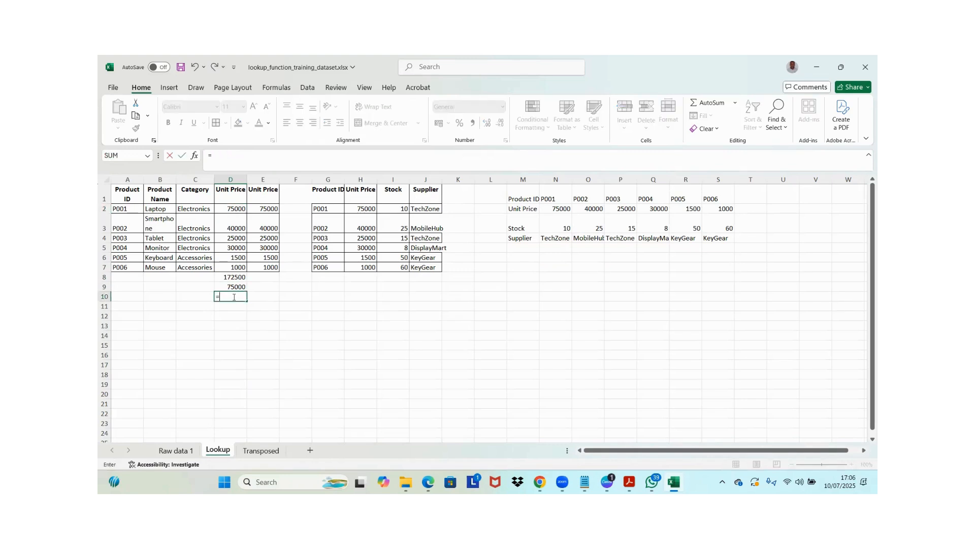
{"action": "type", "text": "MIN("}
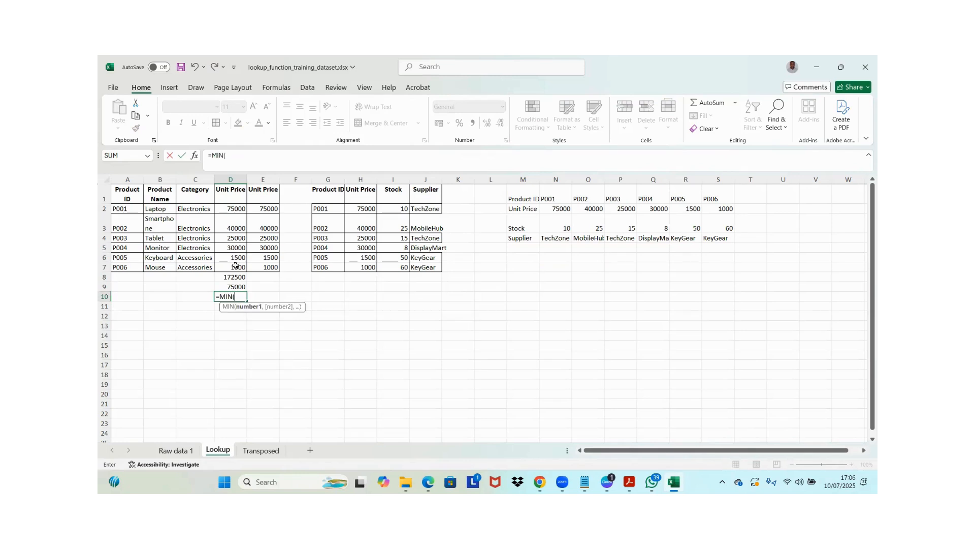
{"action": "left_click", "coordinate": [235, 265]}
{"action": "key", "text": "ctrl+shift+Up"}
{"action": "key", "text": "shift+Down"}
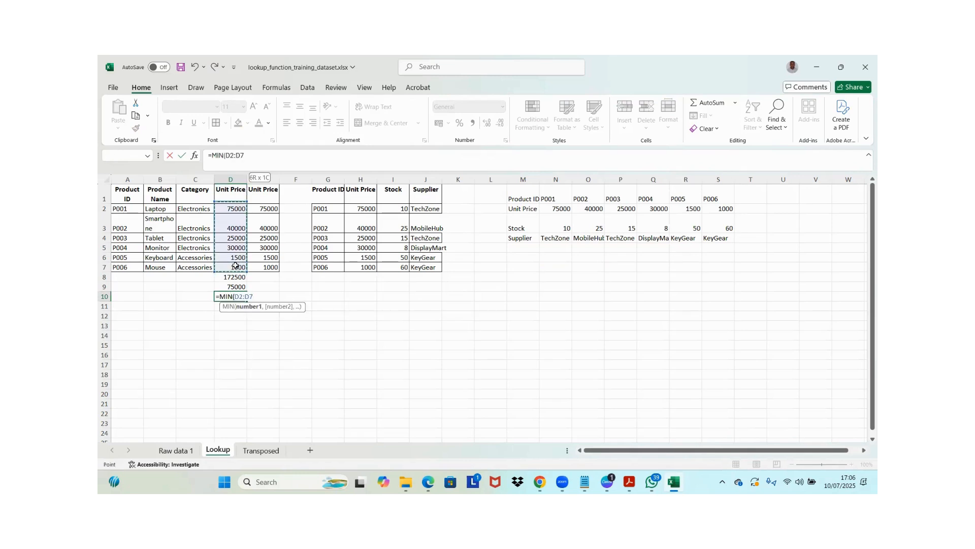
{"action": "key", "text": "Return"}
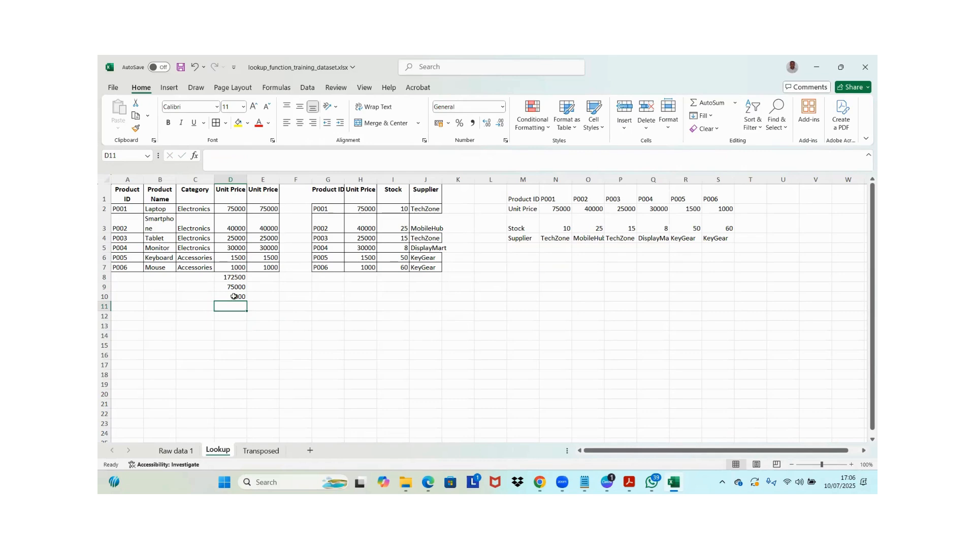
{"action": "left_click", "coordinate": [235, 268]}
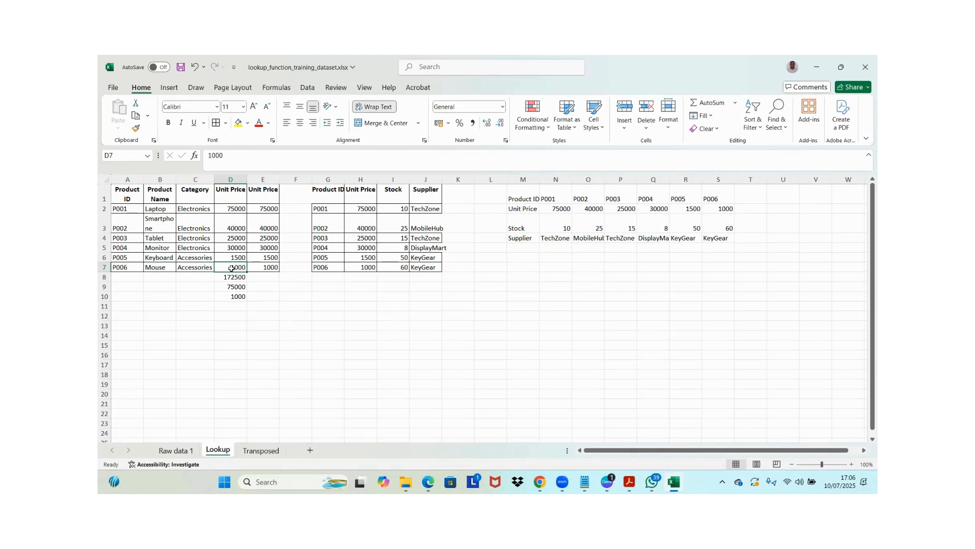
Enter =AVERAGE(D2:D7) in D11 to calculate the average unit price, and review the formula
{"action": "left_click", "coordinate": [232, 305]}
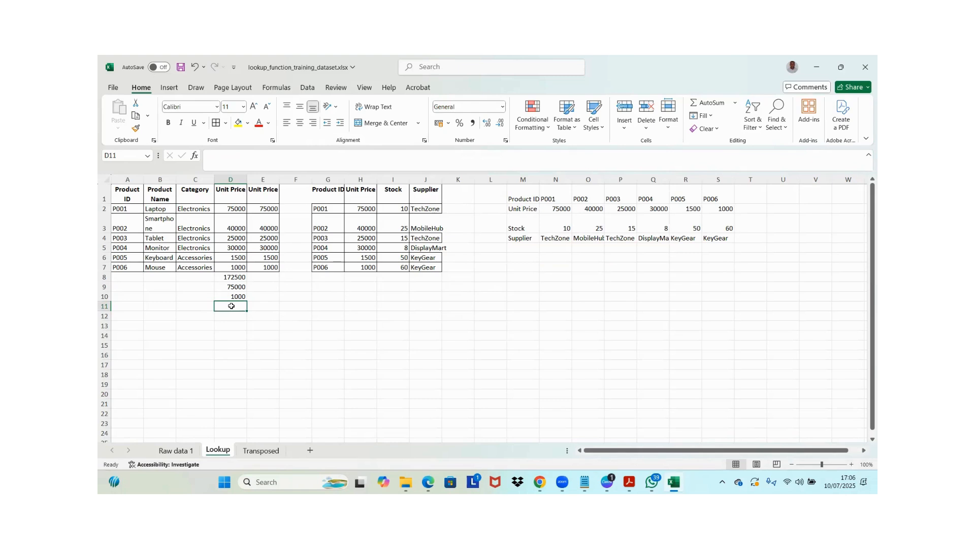
{"action": "type", "text": "="}
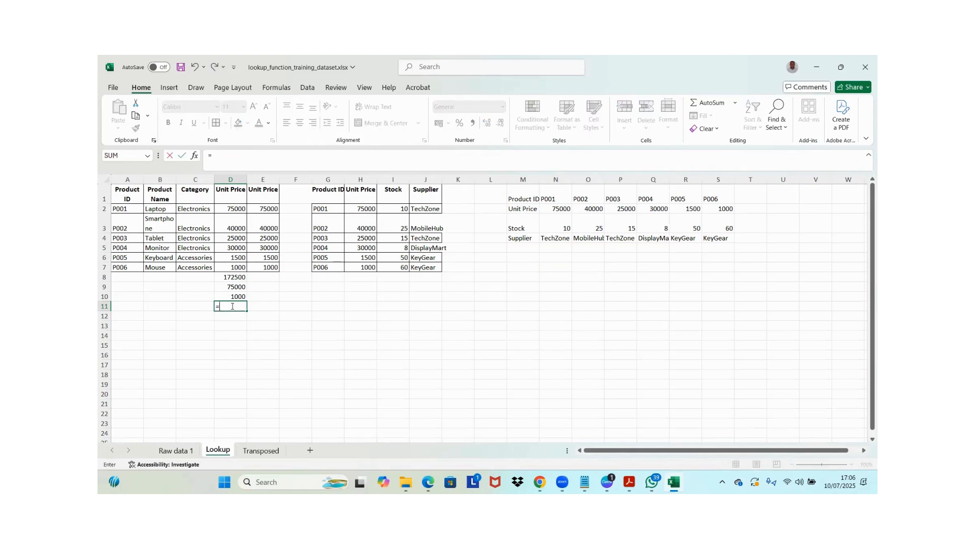
{"action": "type", "text": "av"}
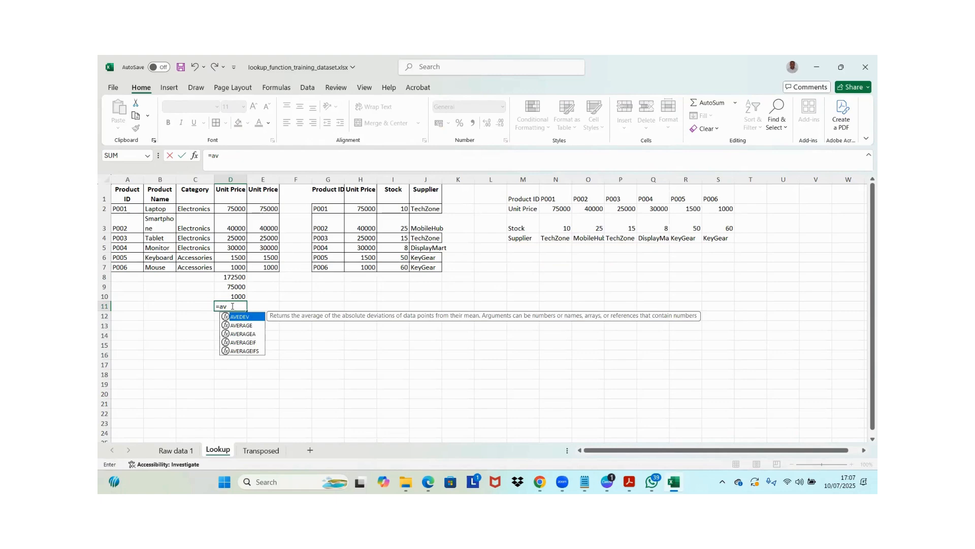
{"action": "key", "text": "Down"}
{"action": "key", "text": "Tab"}
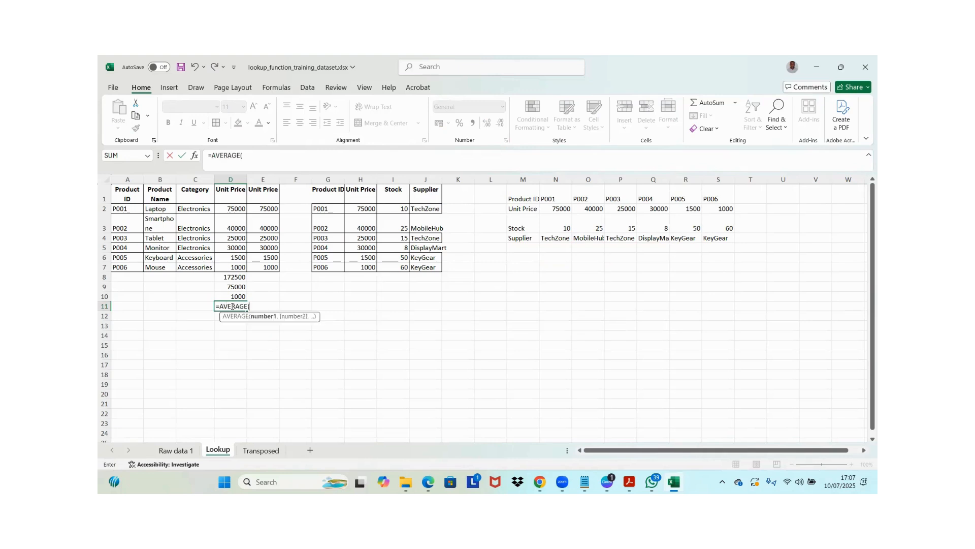
{"action": "left_click", "coordinate": [238, 268]}
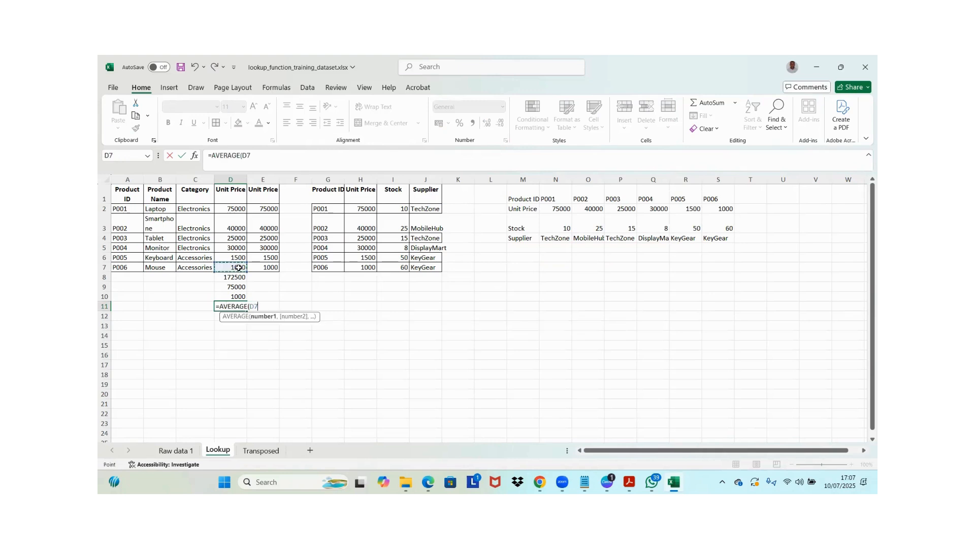
{"action": "key", "text": "shift+Up"}
{"action": "key", "text": "shift+Up"}
{"action": "key", "text": "shift+Up"}
{"action": "key", "text": "shift+Up"}
{"action": "key", "text": "shift+Up"}
{"action": "key", "text": "Return"}
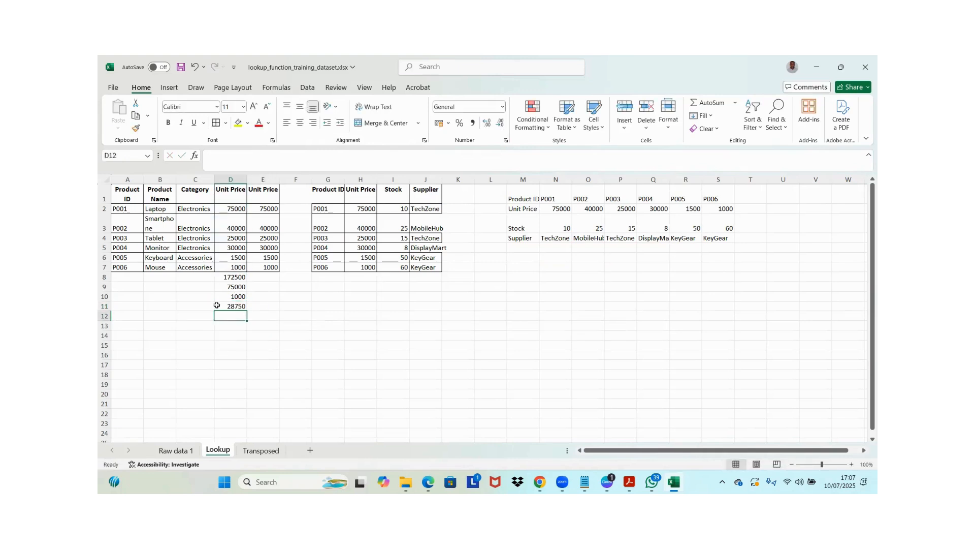
{"action": "left_click", "coordinate": [232, 305]}
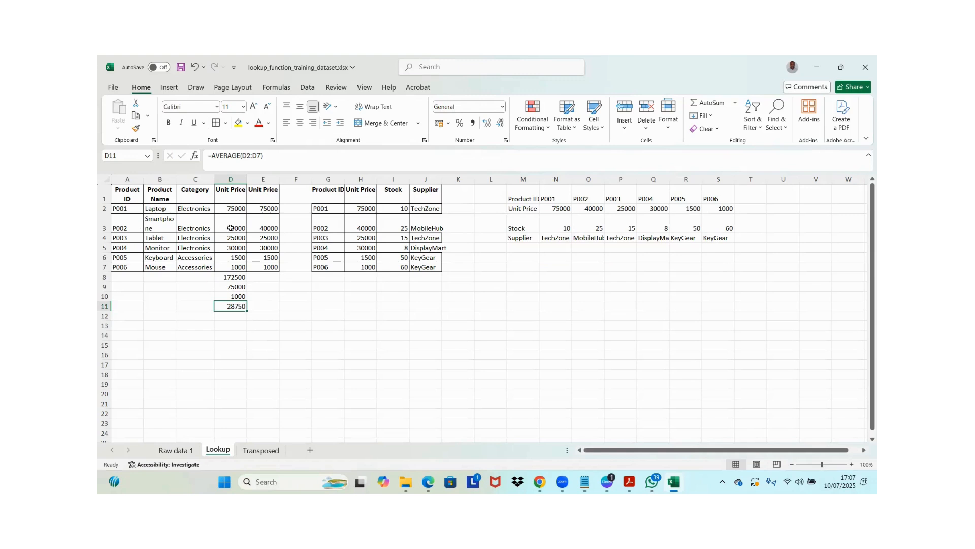
{"action": "left_click", "coordinate": [232, 266]}
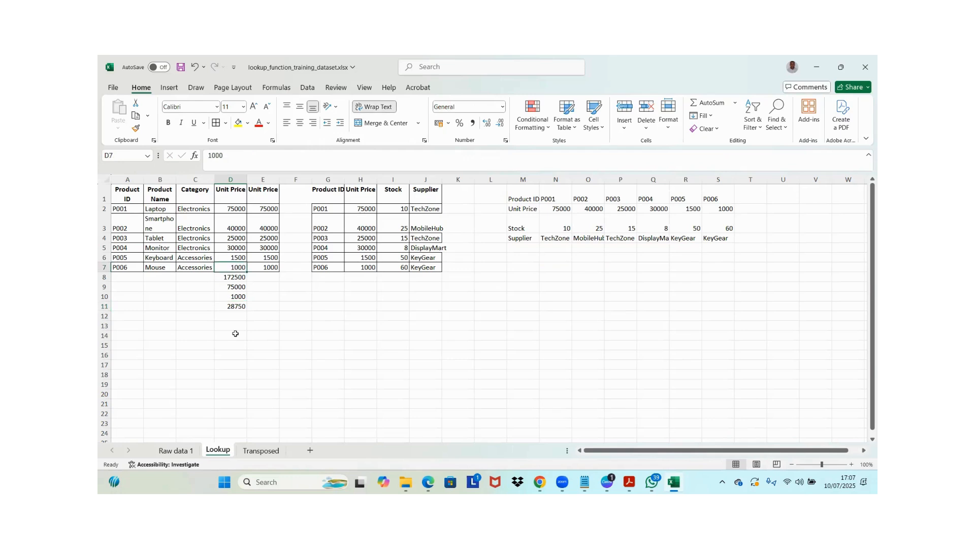
Label the sum and maximum rows by entering "Total" in C8 and "Highest pricee" in C9
{"action": "left_click", "coordinate": [196, 277]}
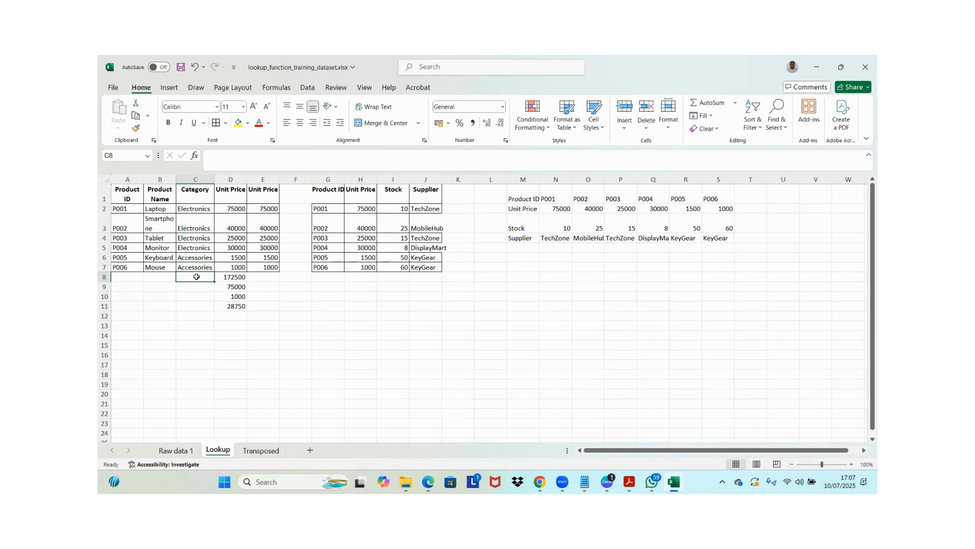
{"action": "double_click", "coordinate": [196, 276]}
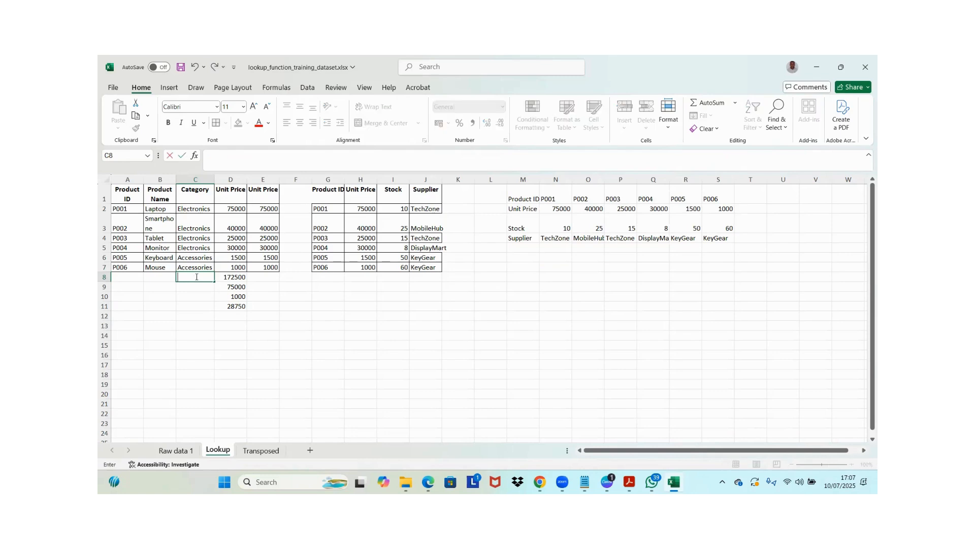
{"action": "type", "text": "Total"}
{"action": "key", "text": "Return"}
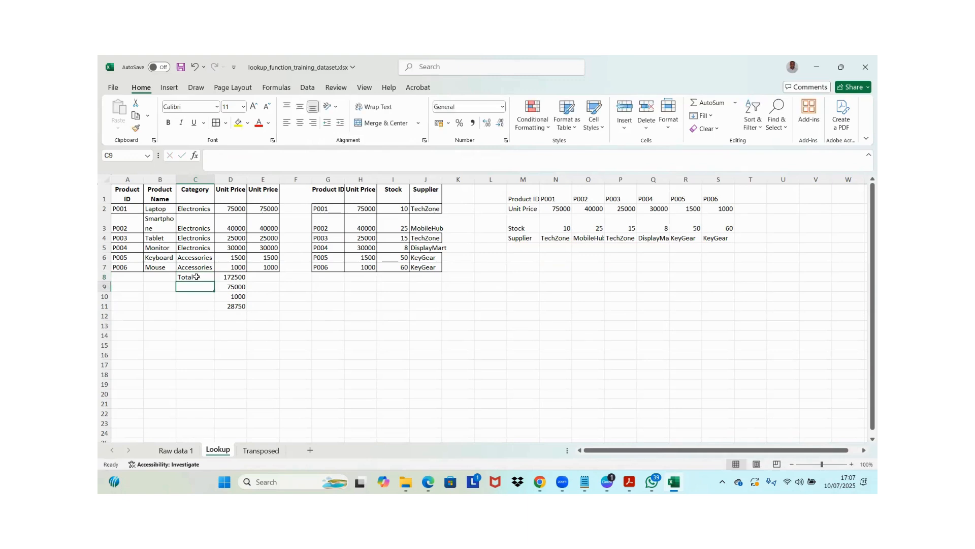
{"action": "type", "text": "H"}
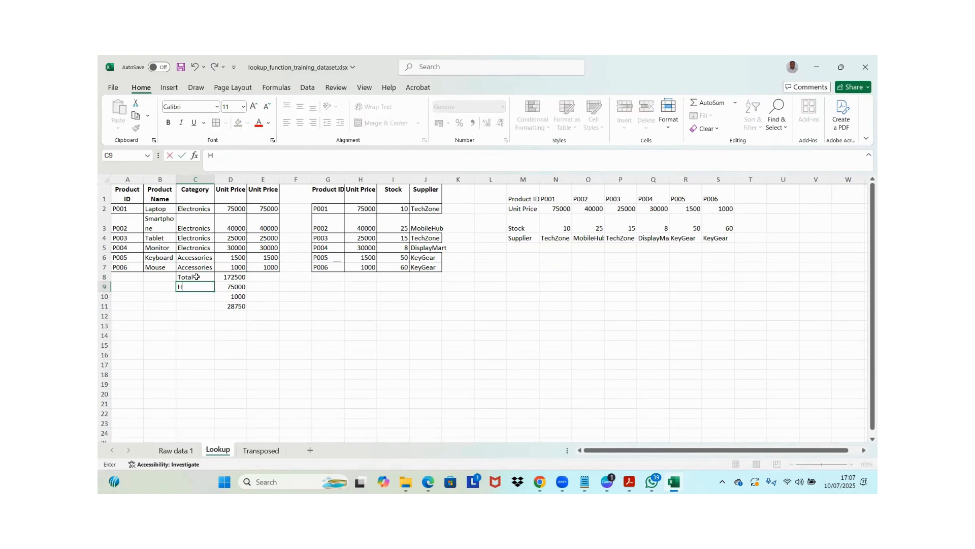
{"action": "type", "text": "ighest pricee"}
{"action": "key", "text": "Return"}
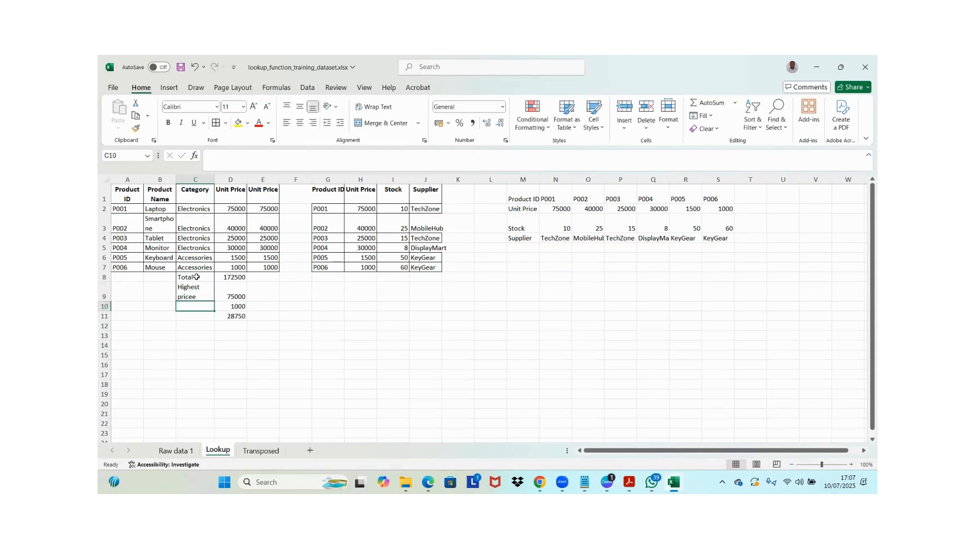
Label the minimum and average rows by entering "Lowest price" in C10 and "Average price" in C11
{"action": "type", "text": "Lowest p"}
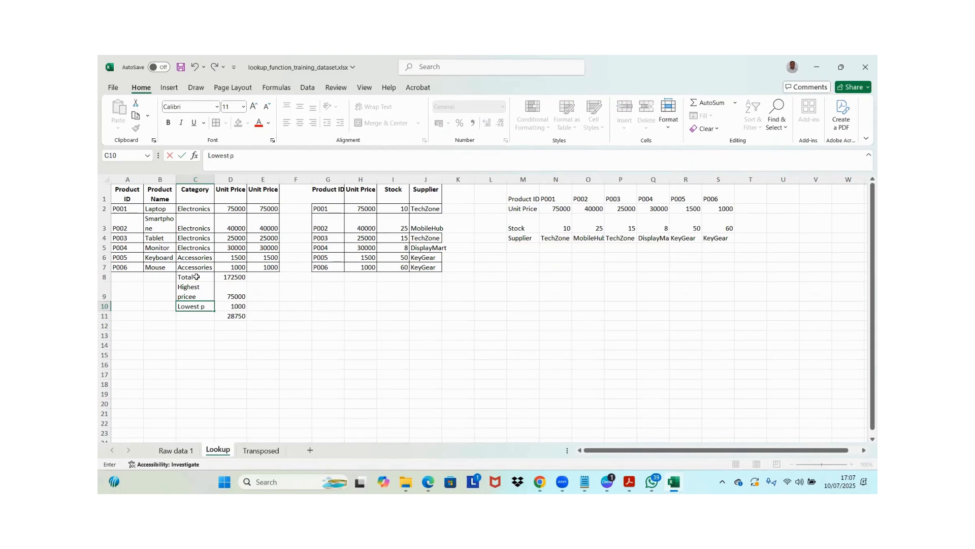
{"action": "type", "text": "rice"}
{"action": "key", "text": "Return"}
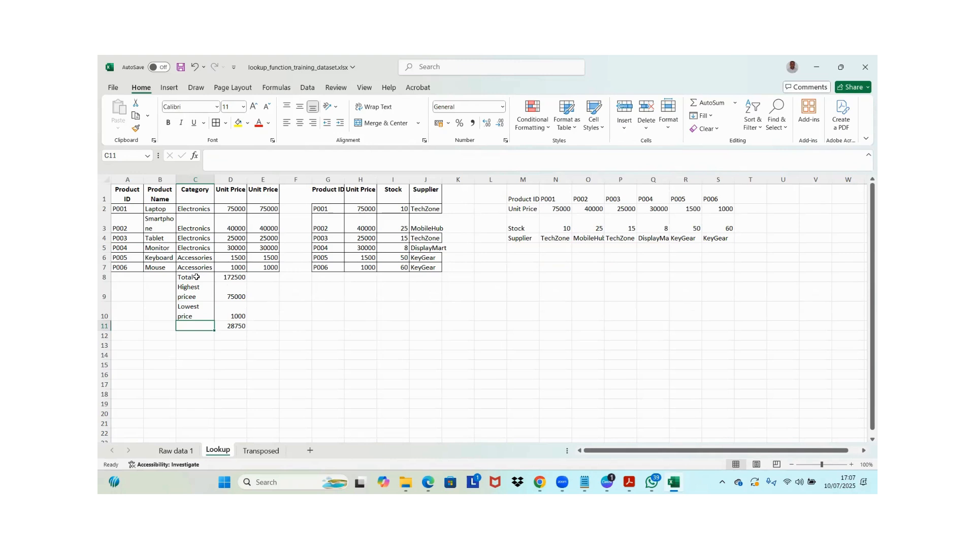
{"action": "type", "text": "Average"}
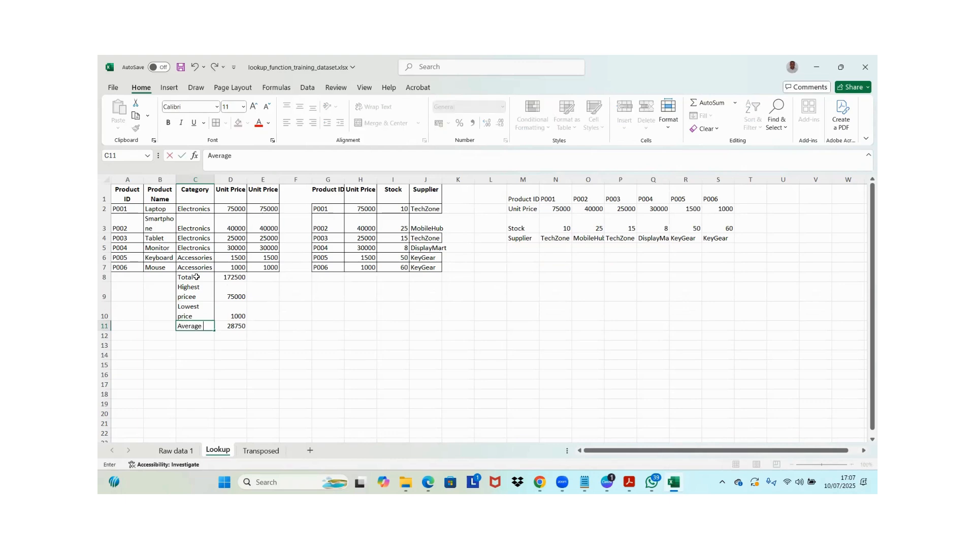
{"action": "type", "text": " price"}
{"action": "key", "text": "Return"}
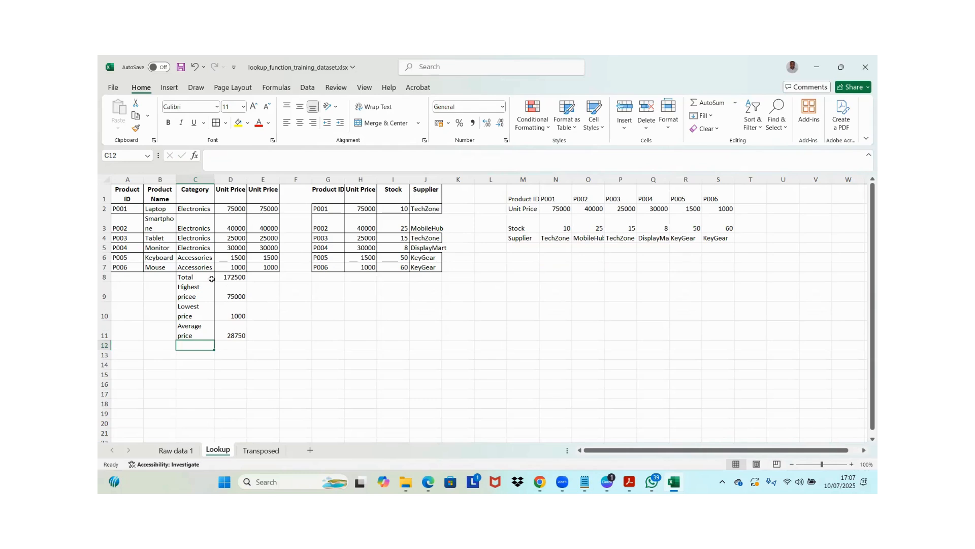
{"action": "left_click", "coordinate": [199, 305]}
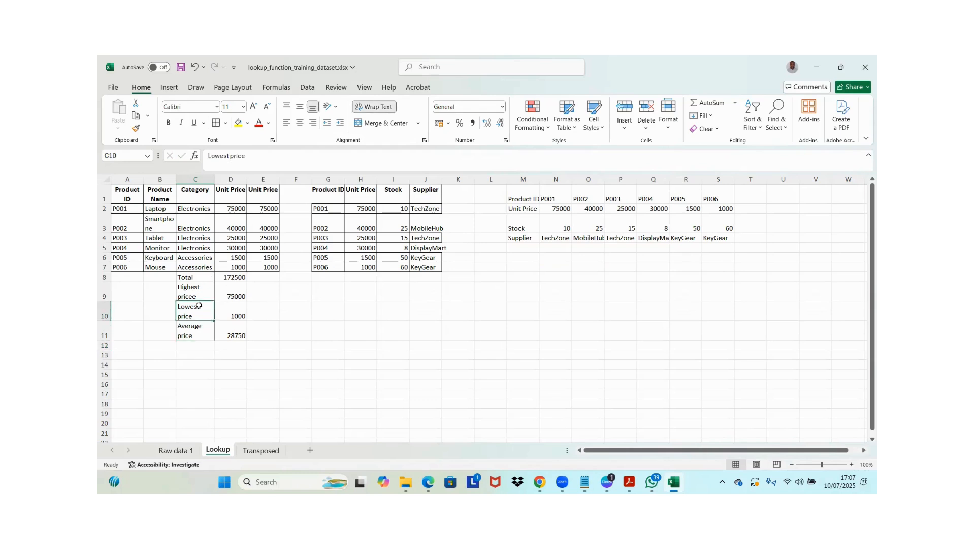
{"action": "left_click", "coordinate": [200, 328]}
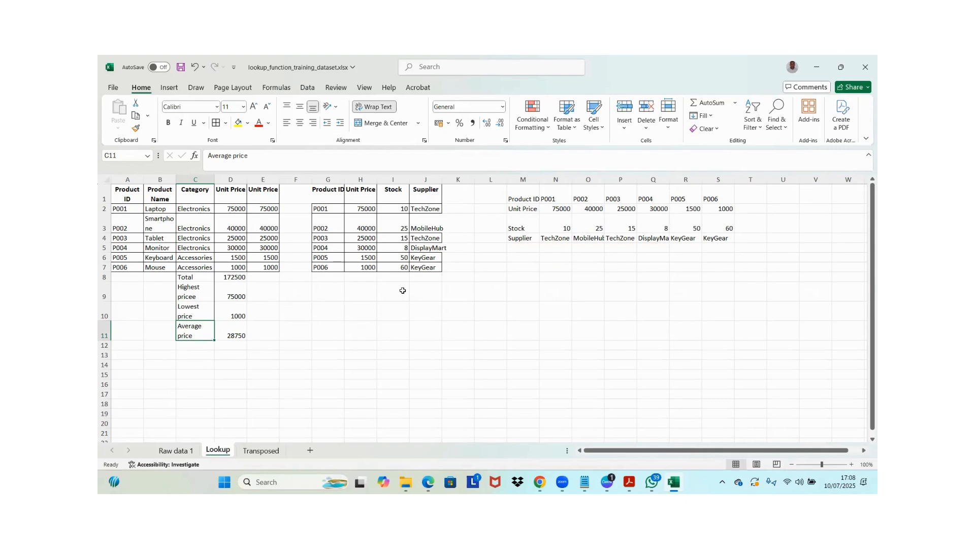
Start a SUMIF formula in H8 with the supplier cells J2:J7 as its criteria range
{"action": "left_click", "coordinate": [421, 262]}
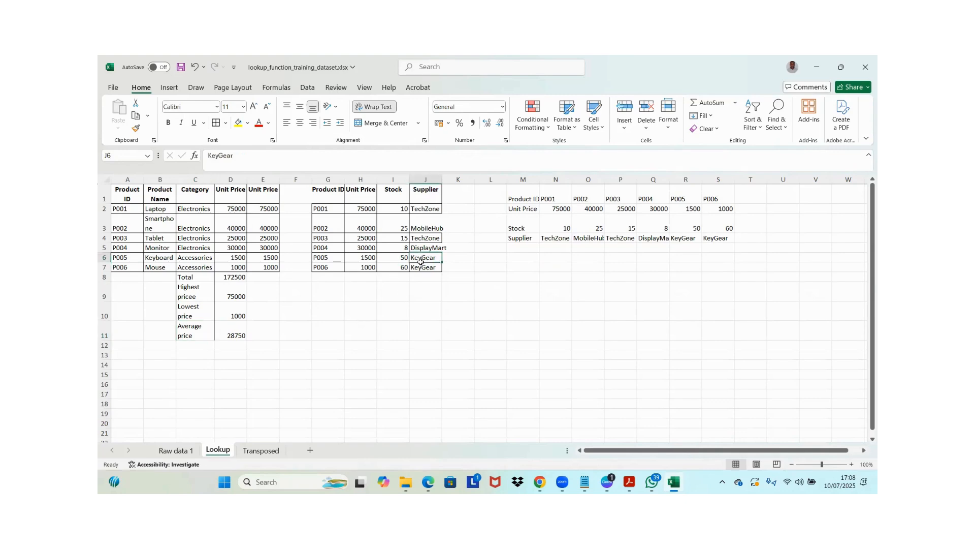
{"action": "left_click_drag", "start_coordinate": [421, 261], "coordinate": [422, 268]}
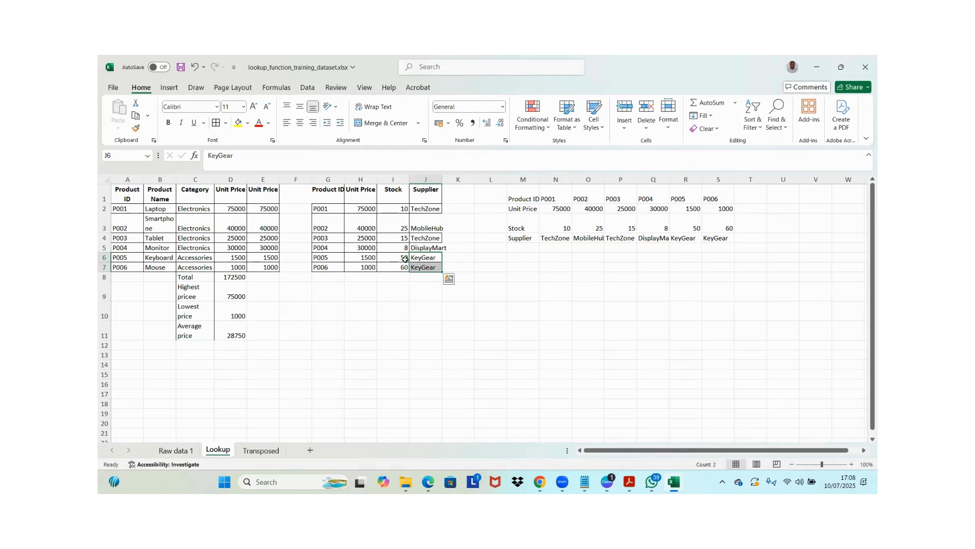
{"action": "left_click", "coordinate": [364, 284]}
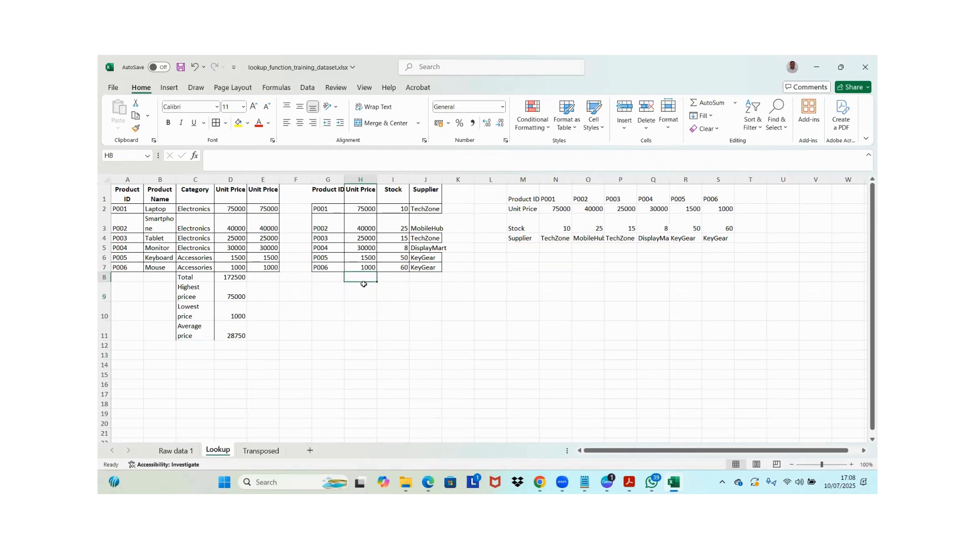
{"action": "type", "text": "="}
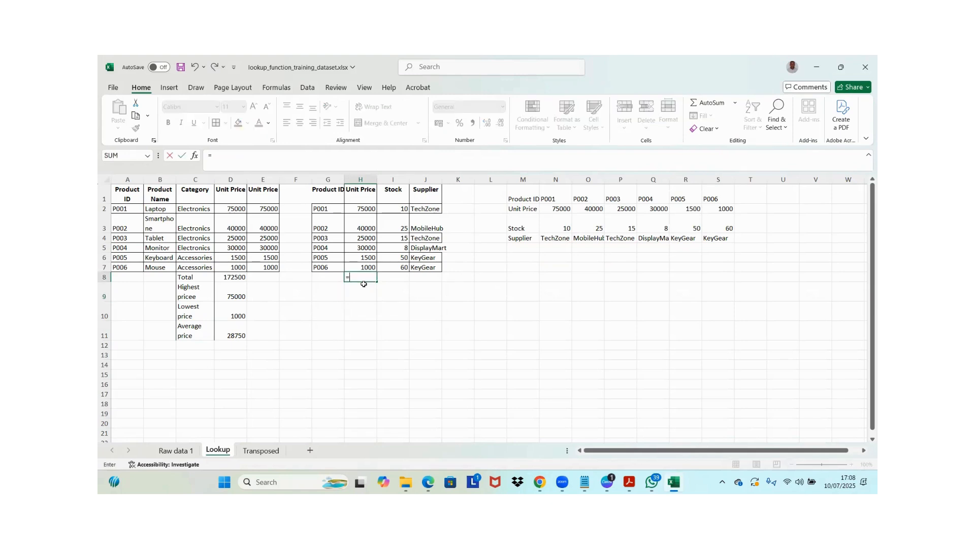
{"action": "type", "text": "sum"}
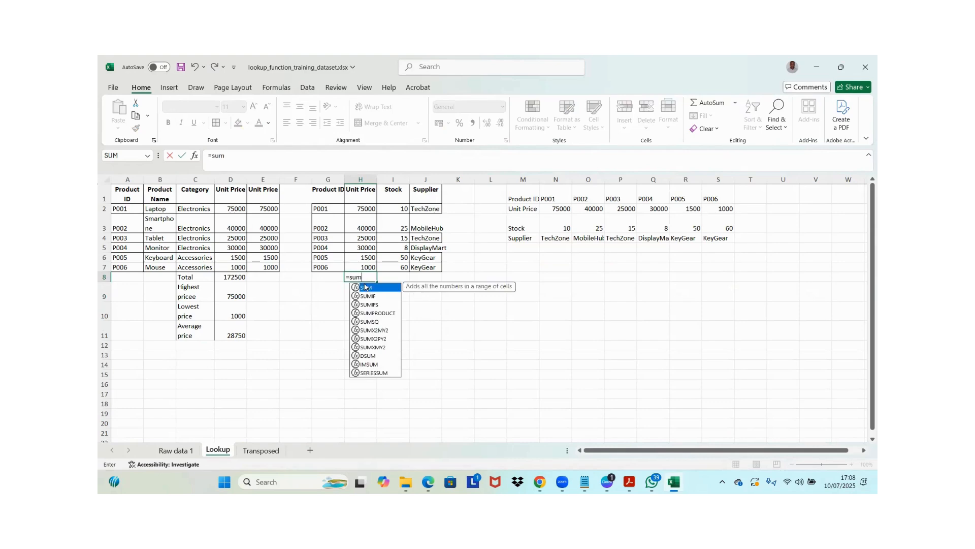
{"action": "double_click", "coordinate": [367, 296]}
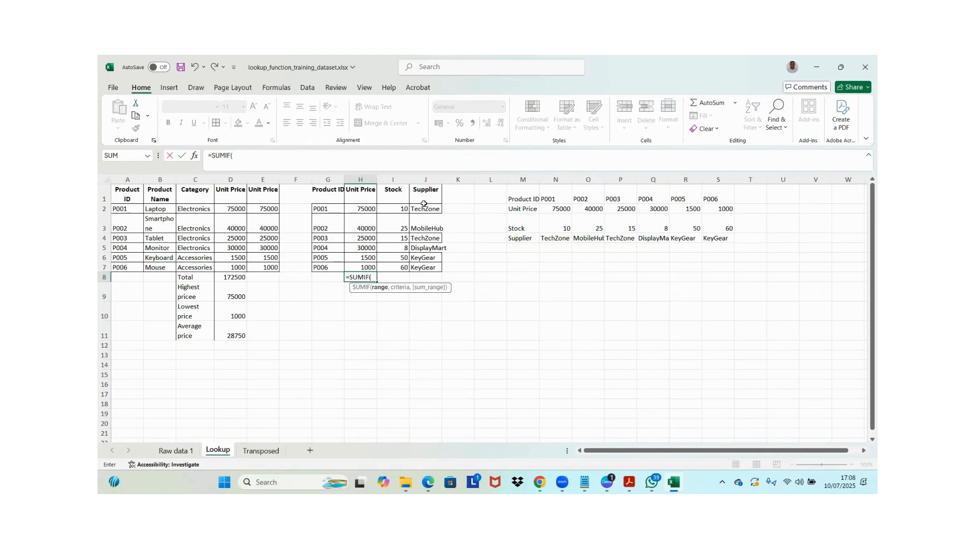
{"action": "left_click_drag", "start_coordinate": [423, 209], "coordinate": [430, 272]}
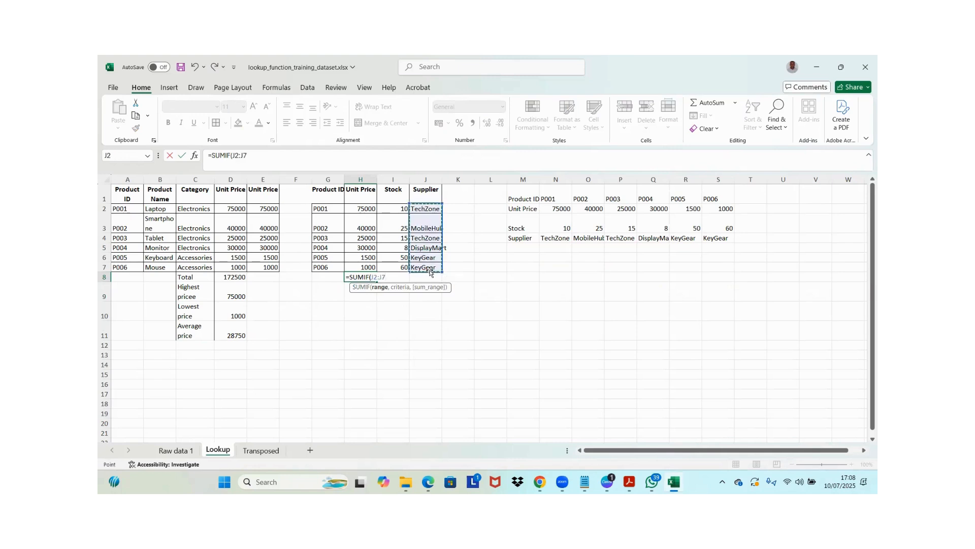
Set the SUMIF criterion to the supplier name "KeyGear"
{"action": "type", "text": ",\"T"}
{"action": "key", "text": "BackSpace"}
{"action": "type", "text": "KeyGe"}
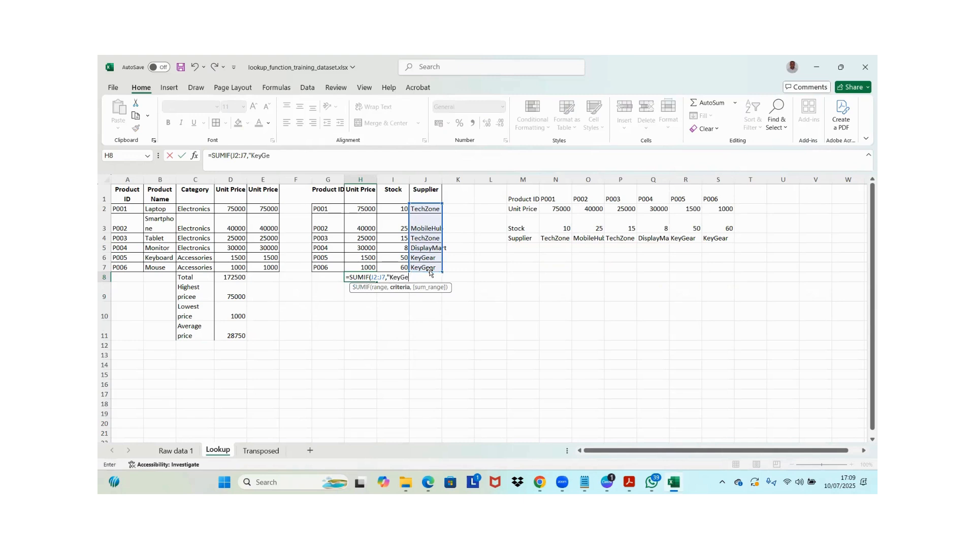
{"action": "type", "text": "ar\","}
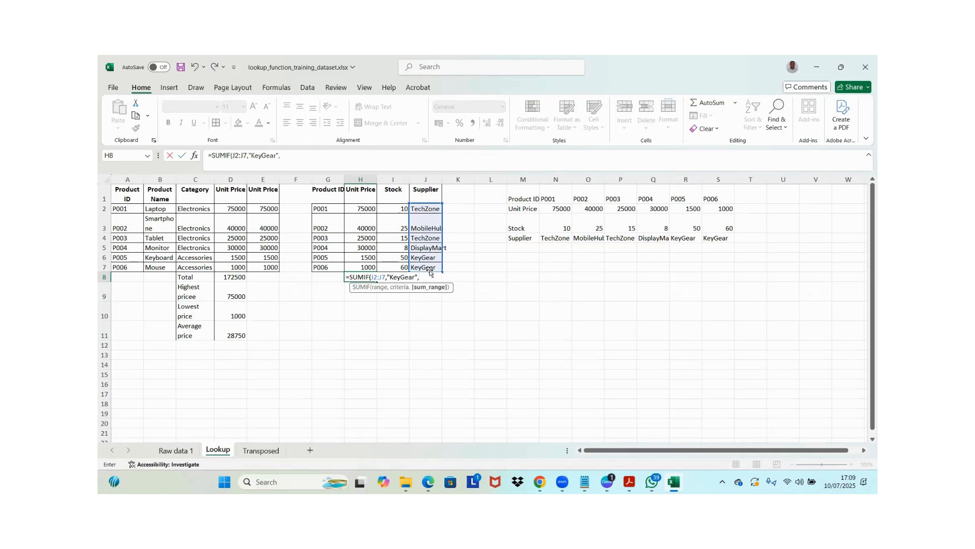
Complete the SUMIF formula with the unit prices H2:H7 as the sum range, and review it in H8
{"action": "left_click", "coordinate": [362, 207]}
{"action": "key", "text": "shift+Down"}
{"action": "key", "text": "shift+Down"}
{"action": "key", "text": "shift+Down"}
{"action": "key", "text": "shift+Down"}
{"action": "key", "text": "shift+Down"}
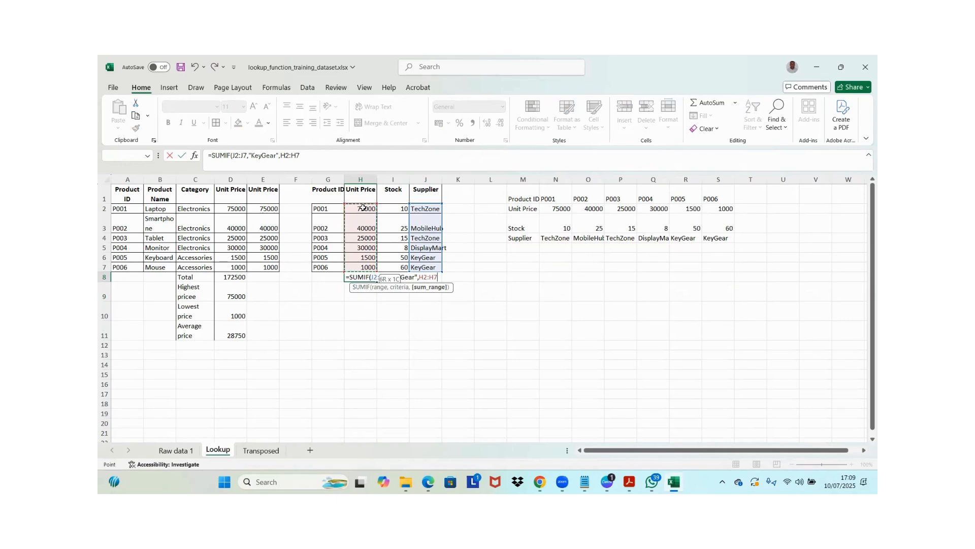
{"action": "key", "text": "Return"}
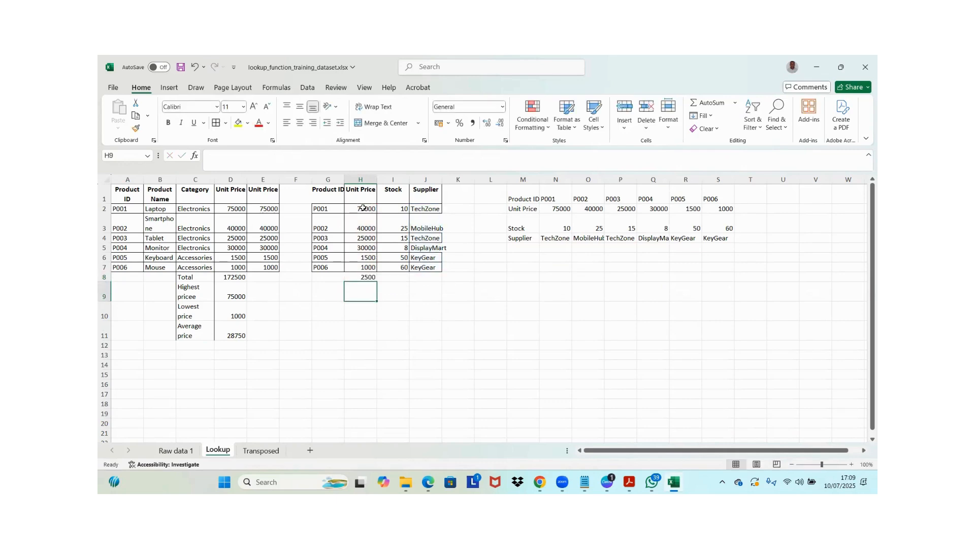
{"action": "double_click", "coordinate": [363, 277]}
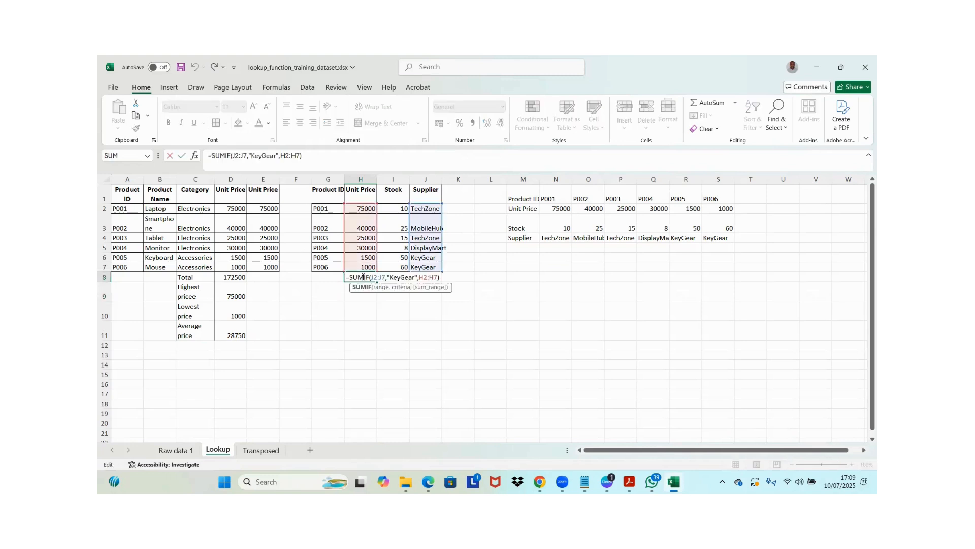
Label the SUMIF result by entering "Total for KeyGear" in G8, and check the label and the formula beside it
{"action": "left_click", "coordinate": [327, 280]}
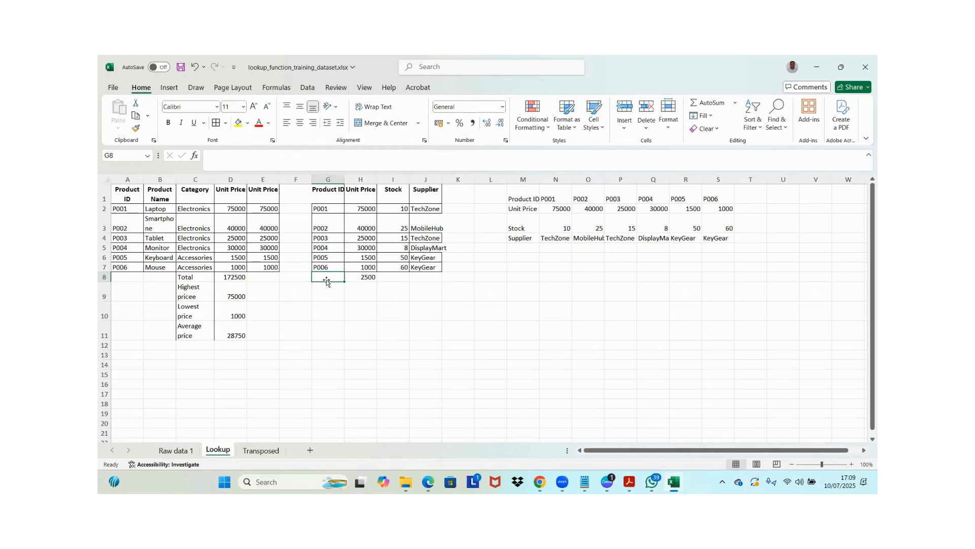
{"action": "type", "text": "Total"}
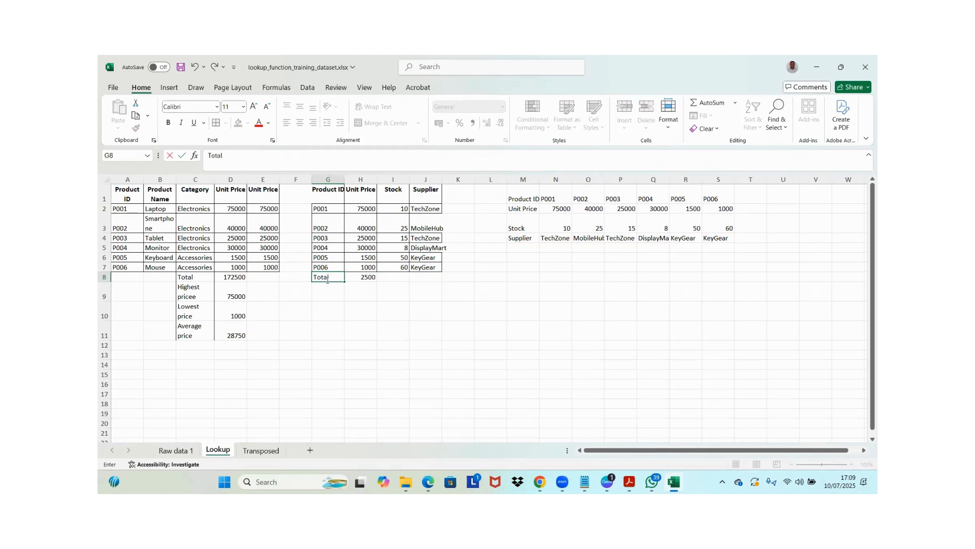
{"action": "type", "text": " for KeyGear"}
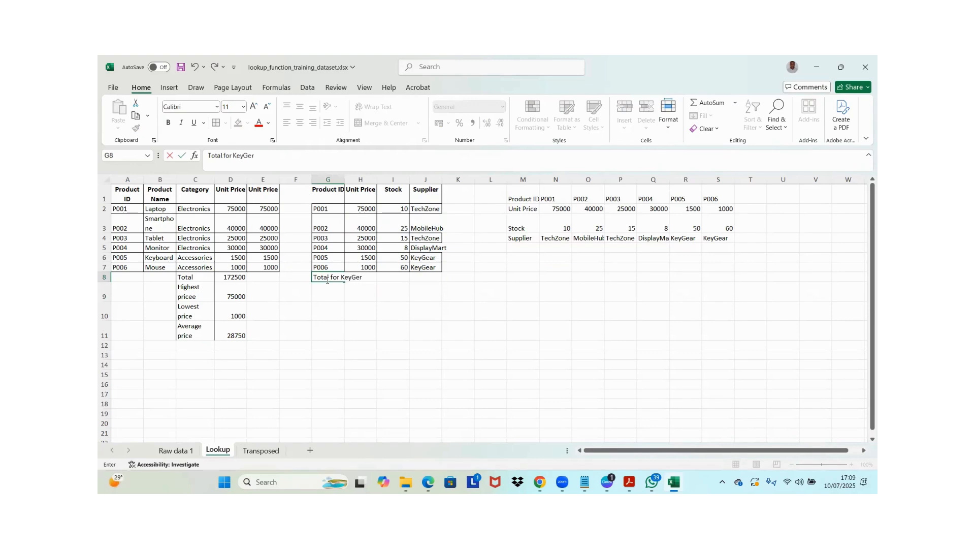
{"action": "key", "text": "Return"}
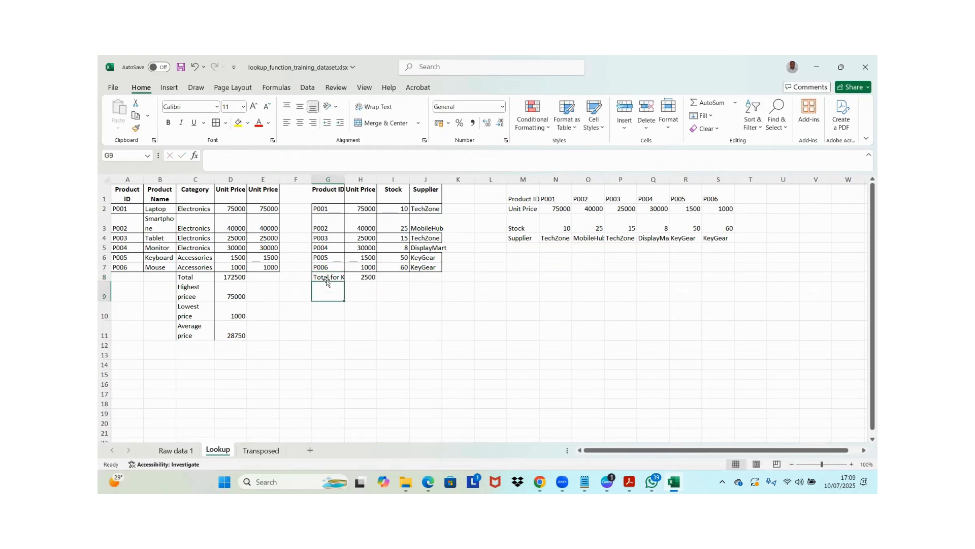
{"action": "left_click", "coordinate": [328, 278]}
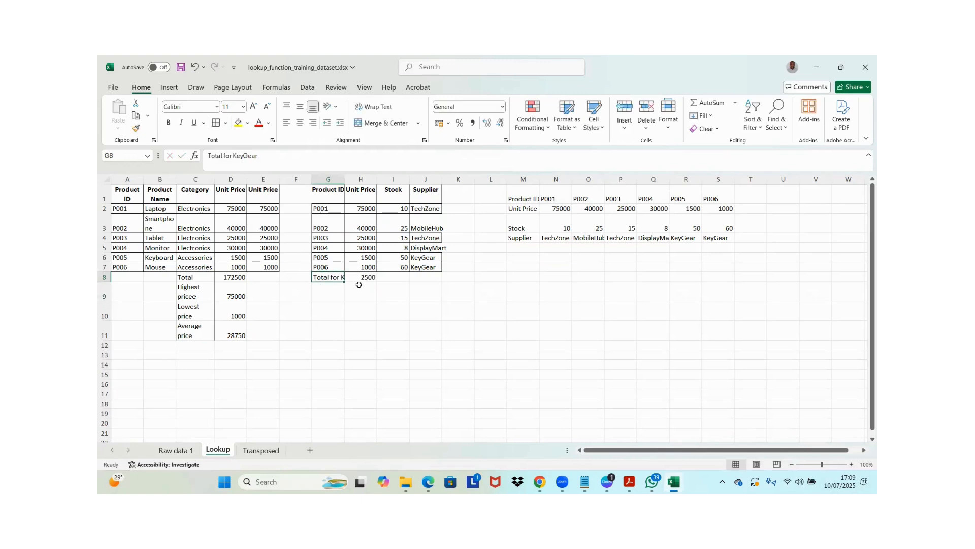
{"action": "left_click", "coordinate": [368, 278]}
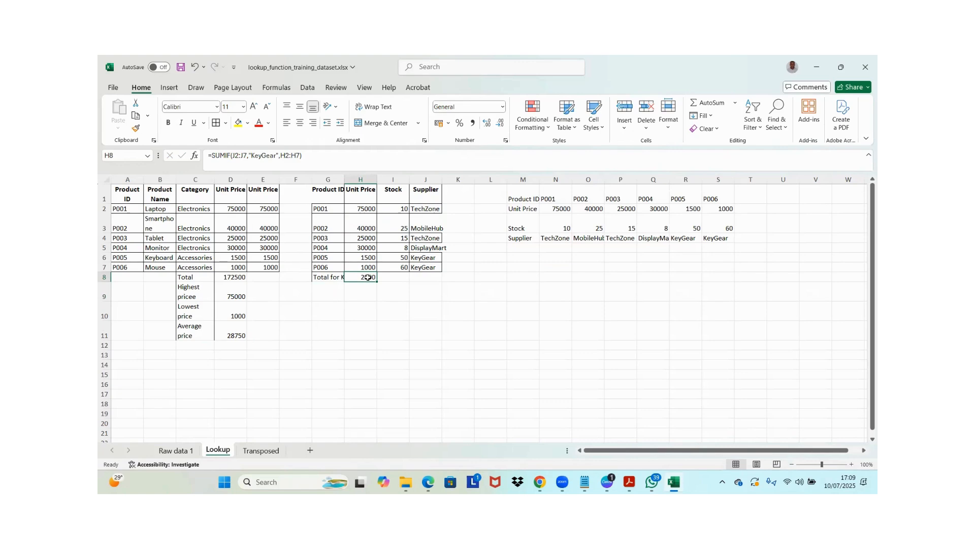
{"action": "key", "text": "Down"}
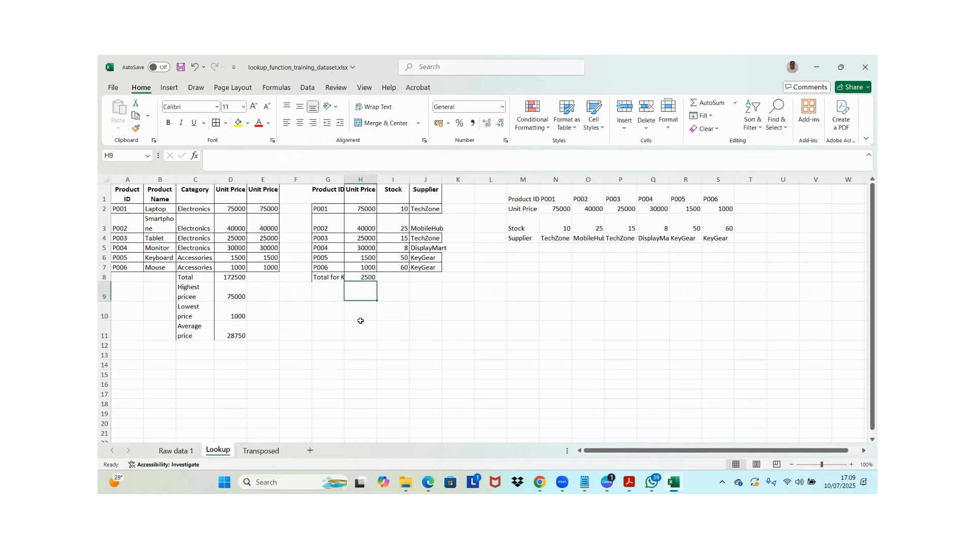